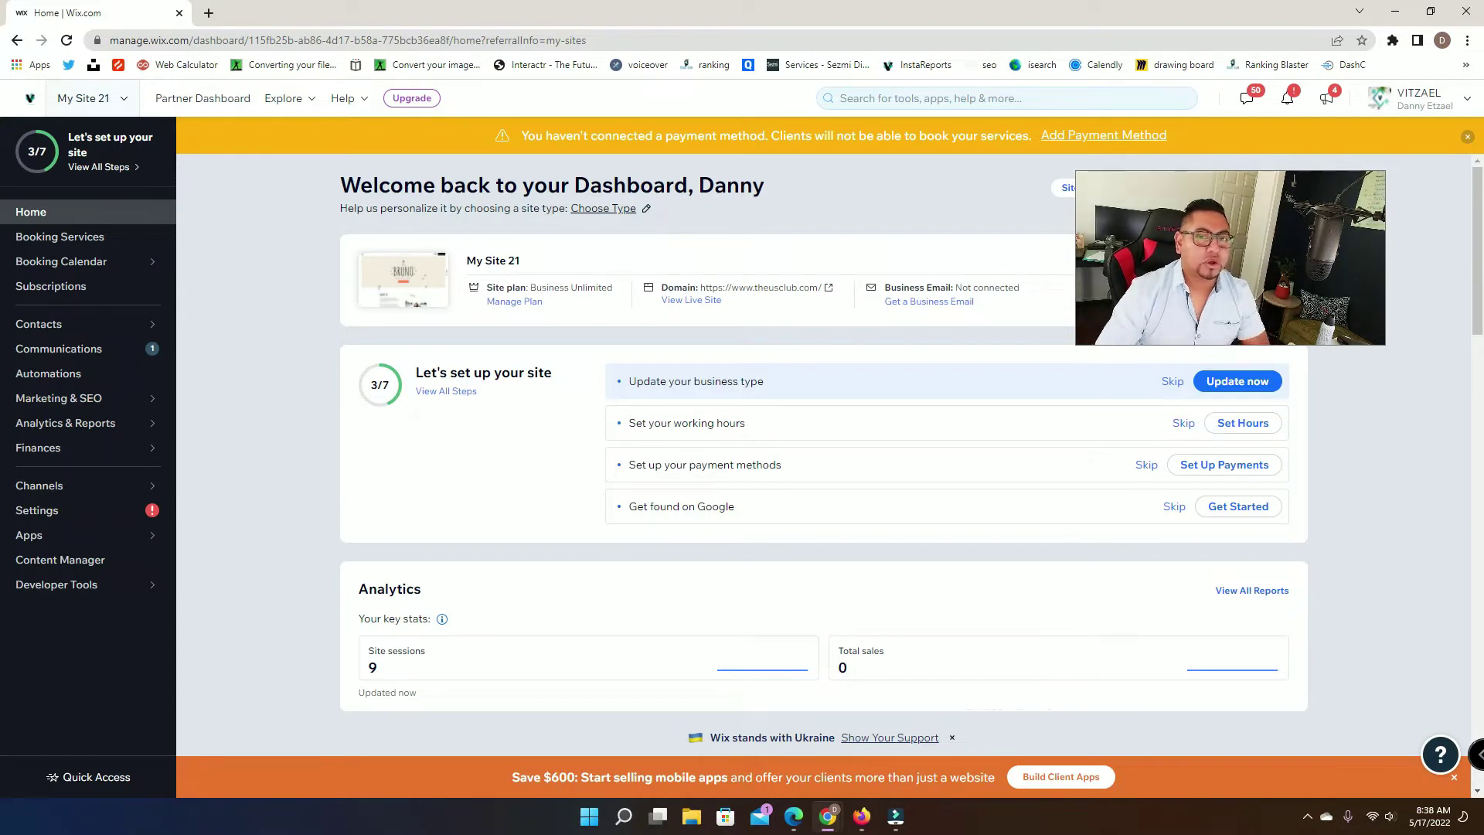
drag(1318, 231, 1323, 326)
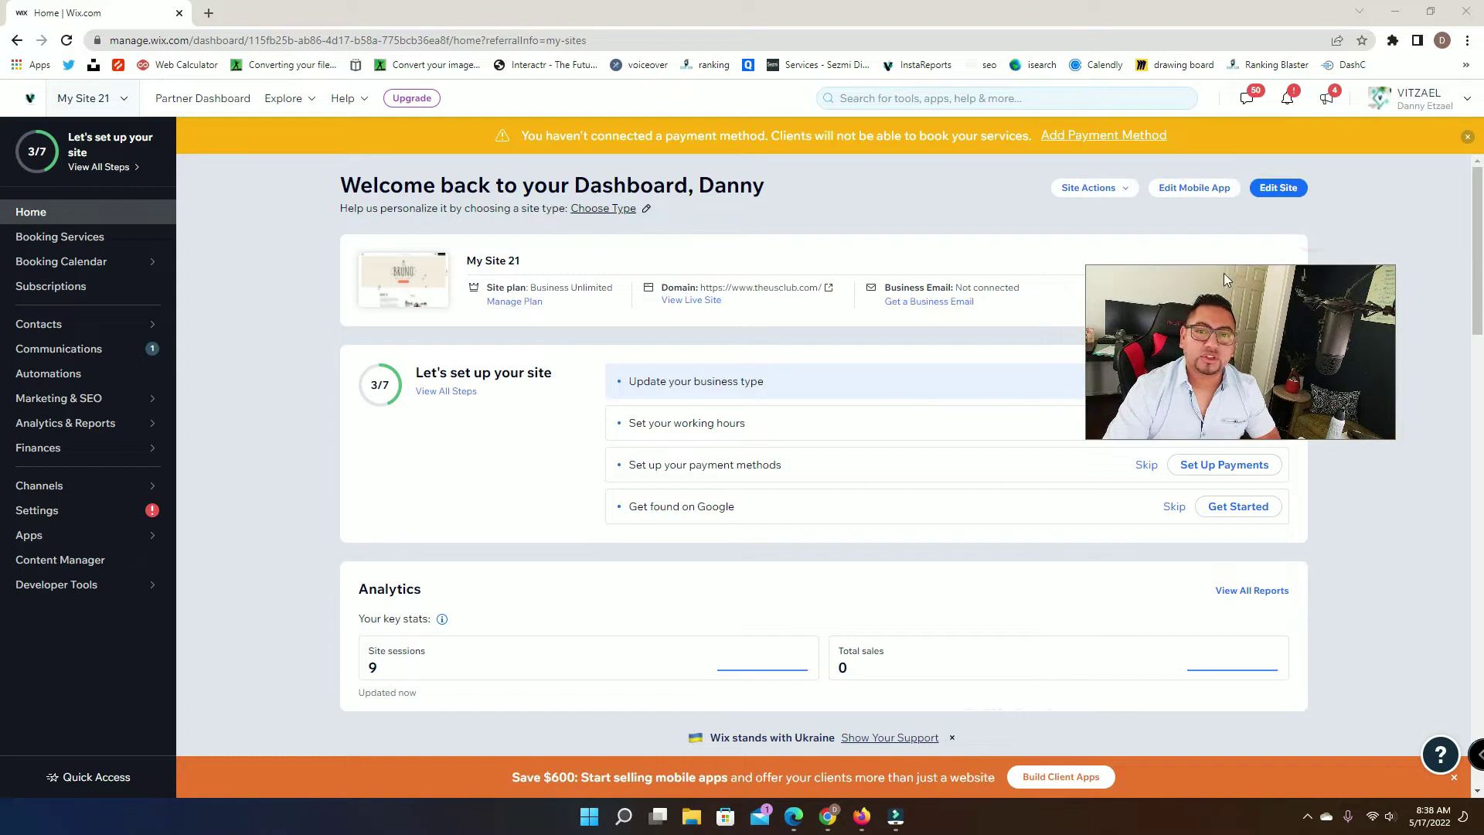
Open My Site 21 in the website editor and minimize the code panel of the Home page
click(1281, 195)
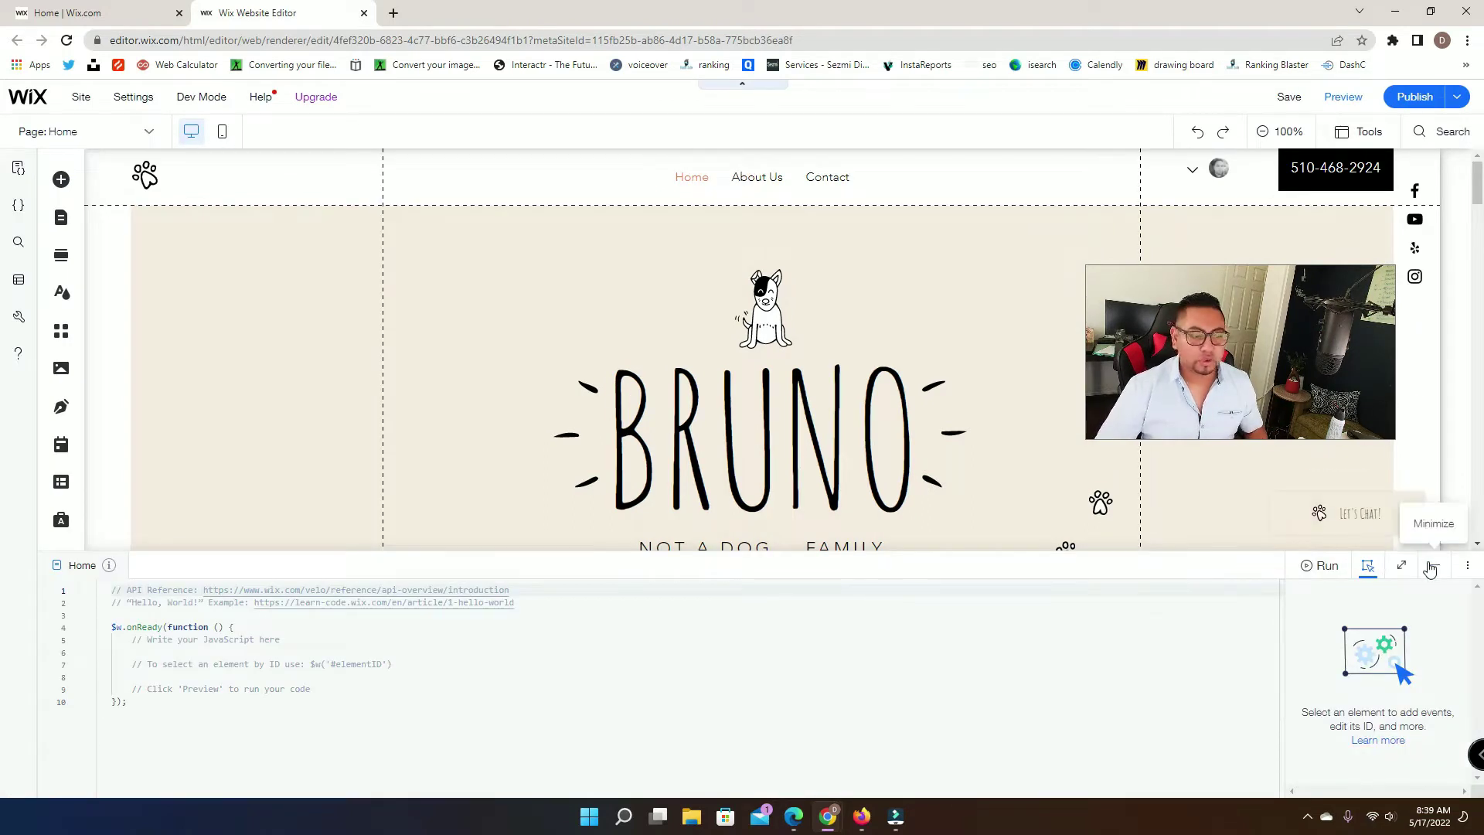
click(1431, 570)
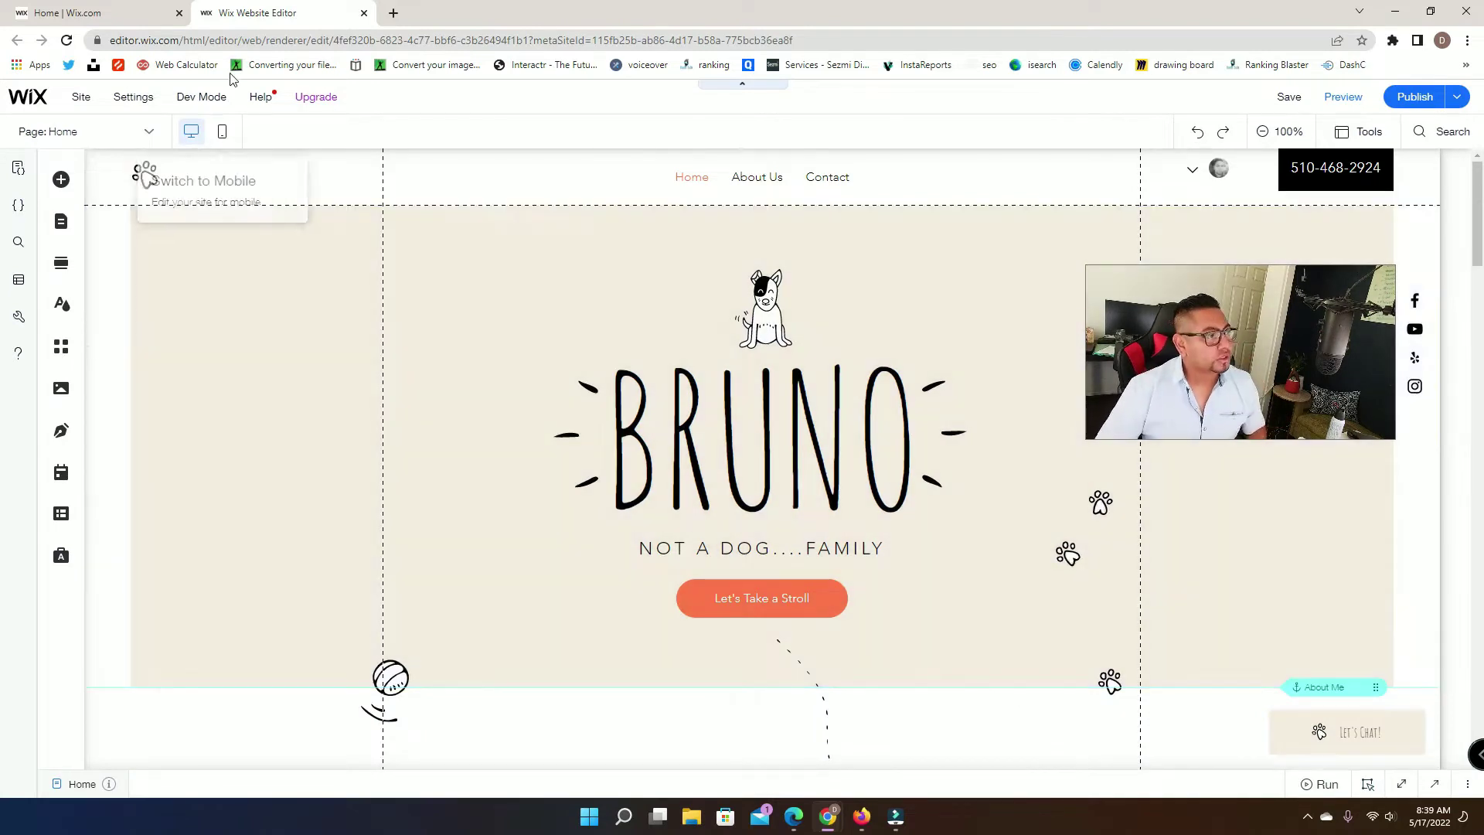
mouse_move(219, 108)
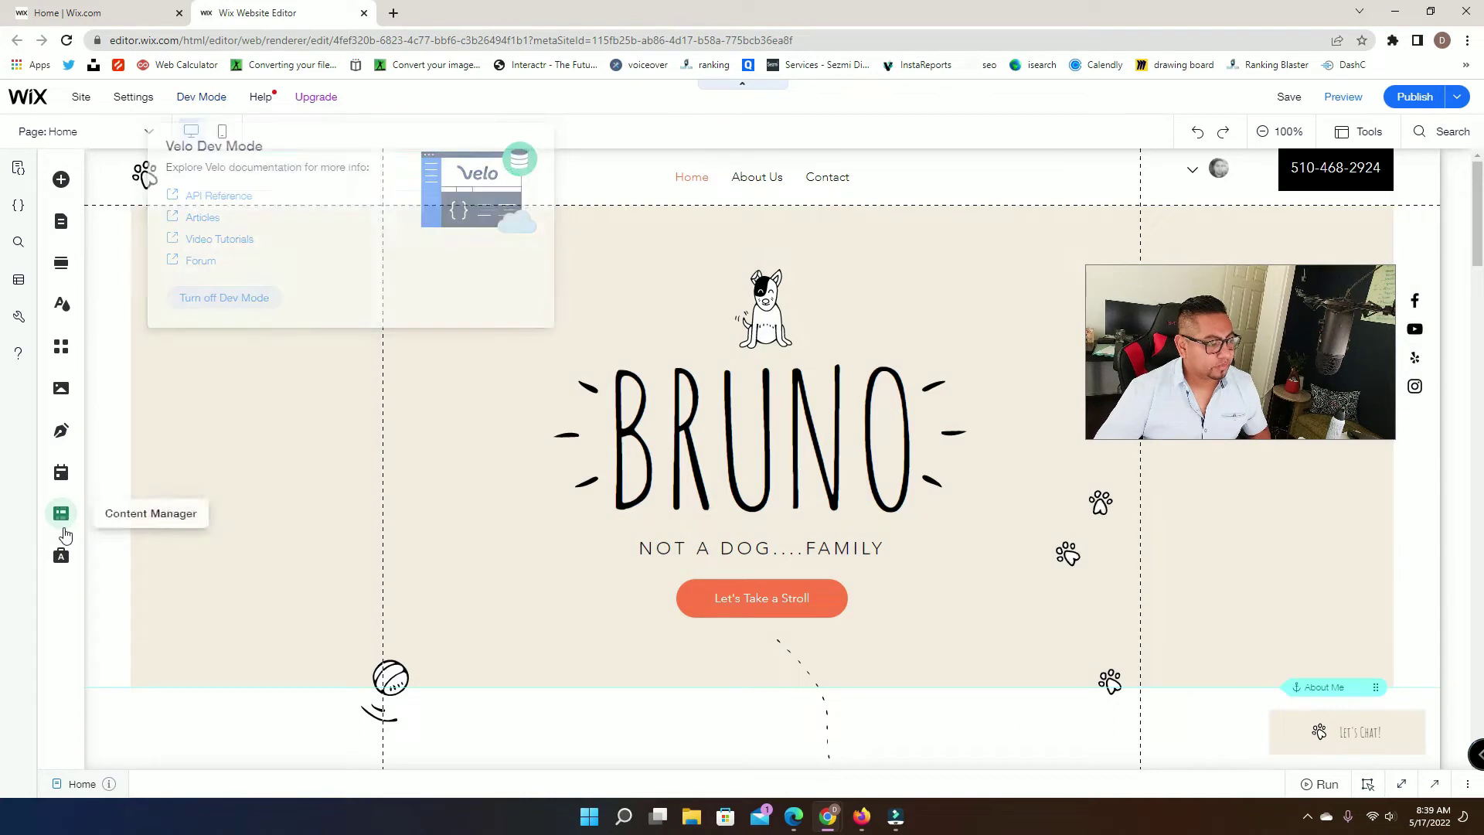
Open the Content Manager and look through the site's existing content collections
click(61, 514)
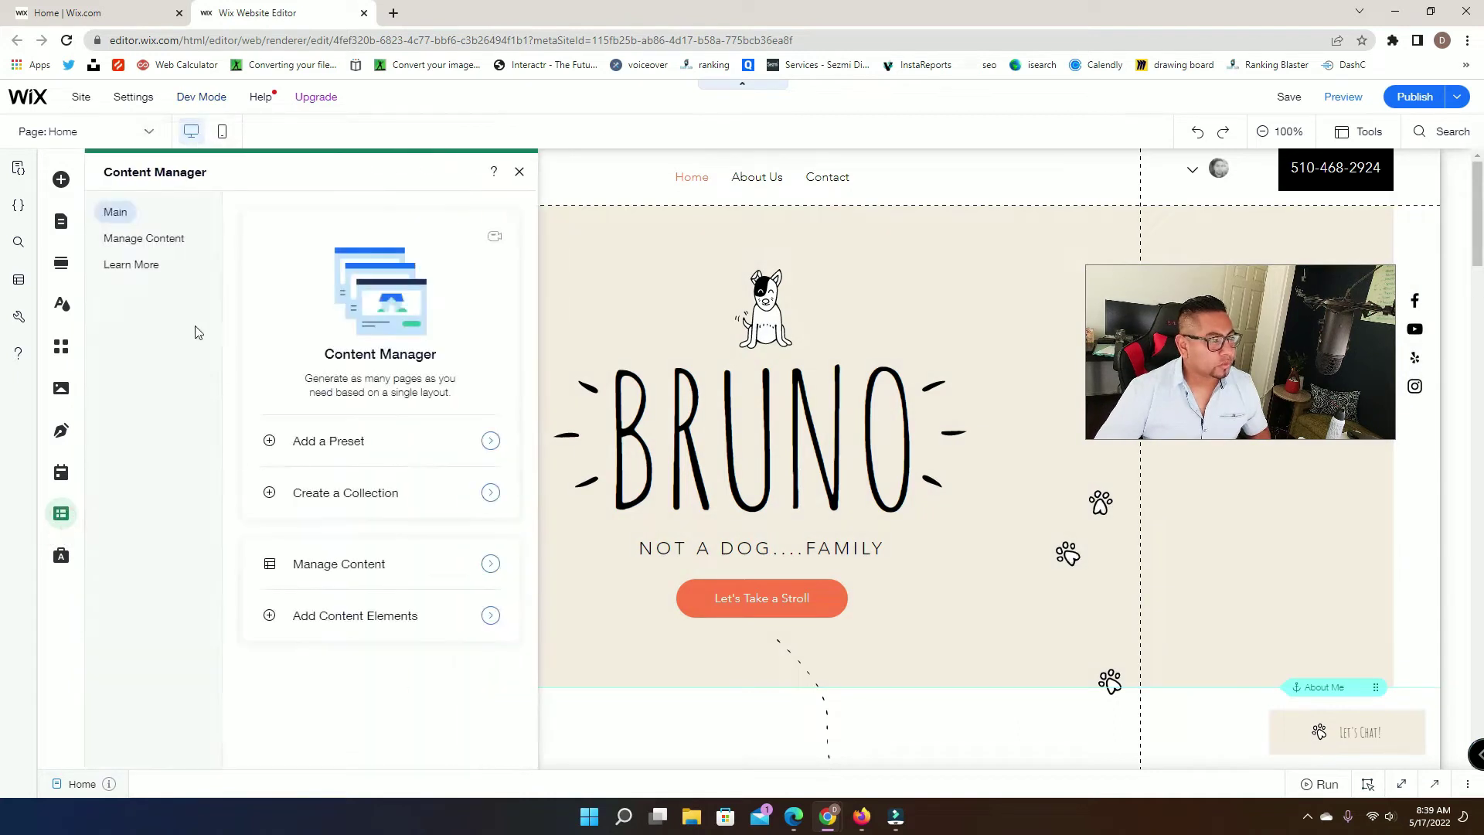
click(144, 236)
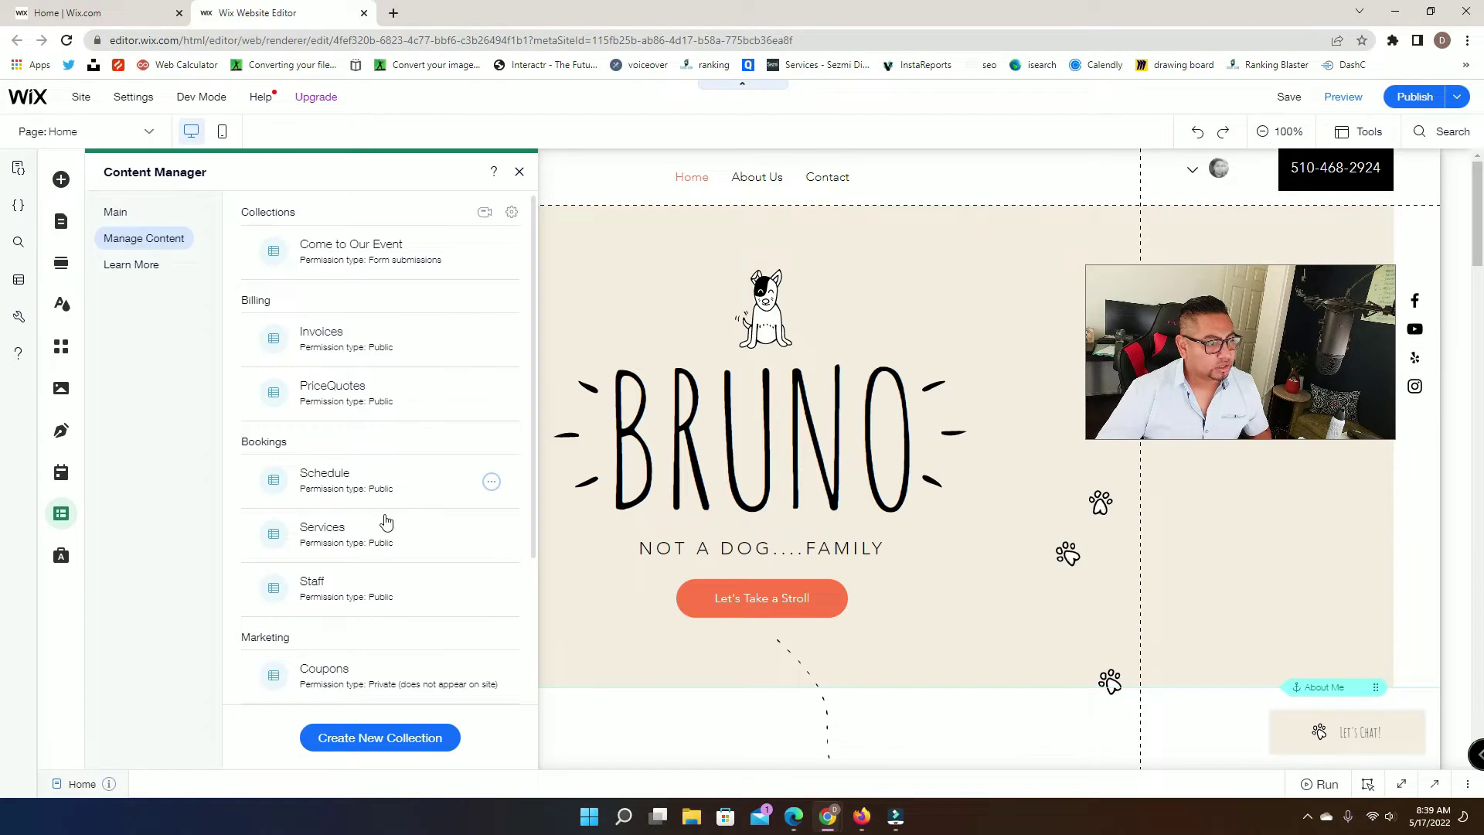
scroll(417, 665, down, 1)
scroll(439, 719, down, 1)
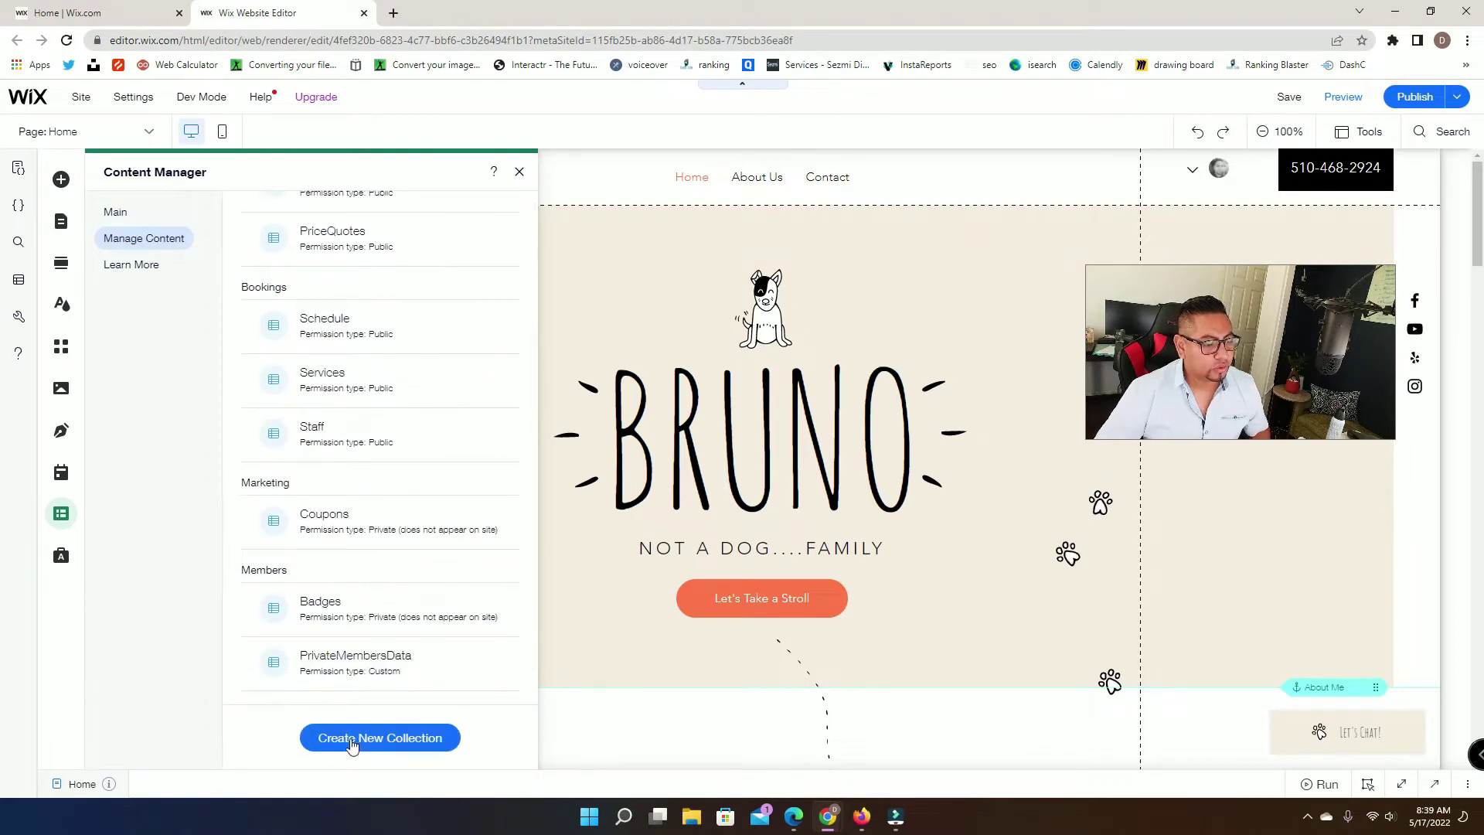
Create a new collection named Personal Information that holds multiple items
click(350, 738)
click(769, 596)
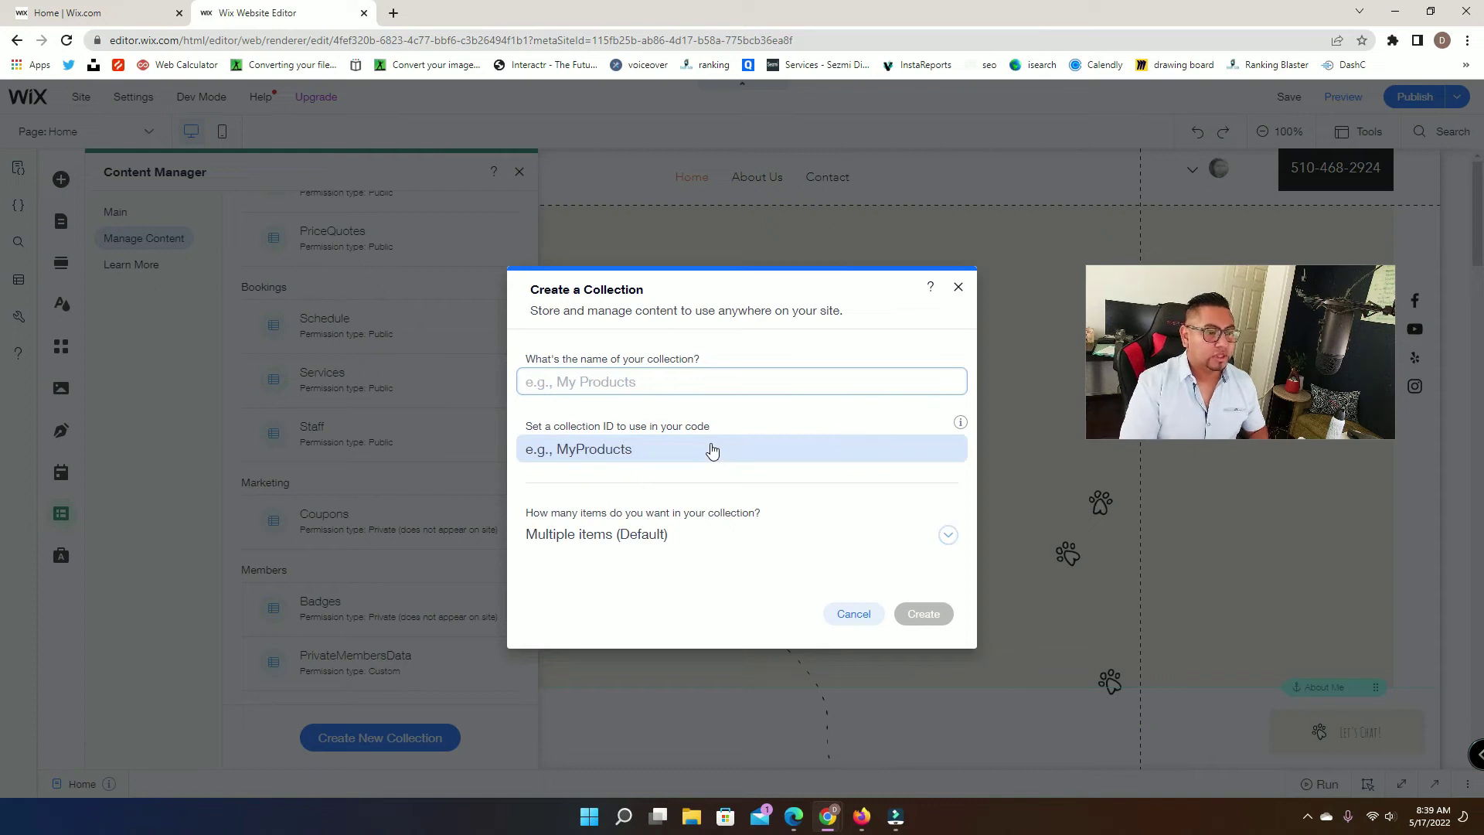
text(P)
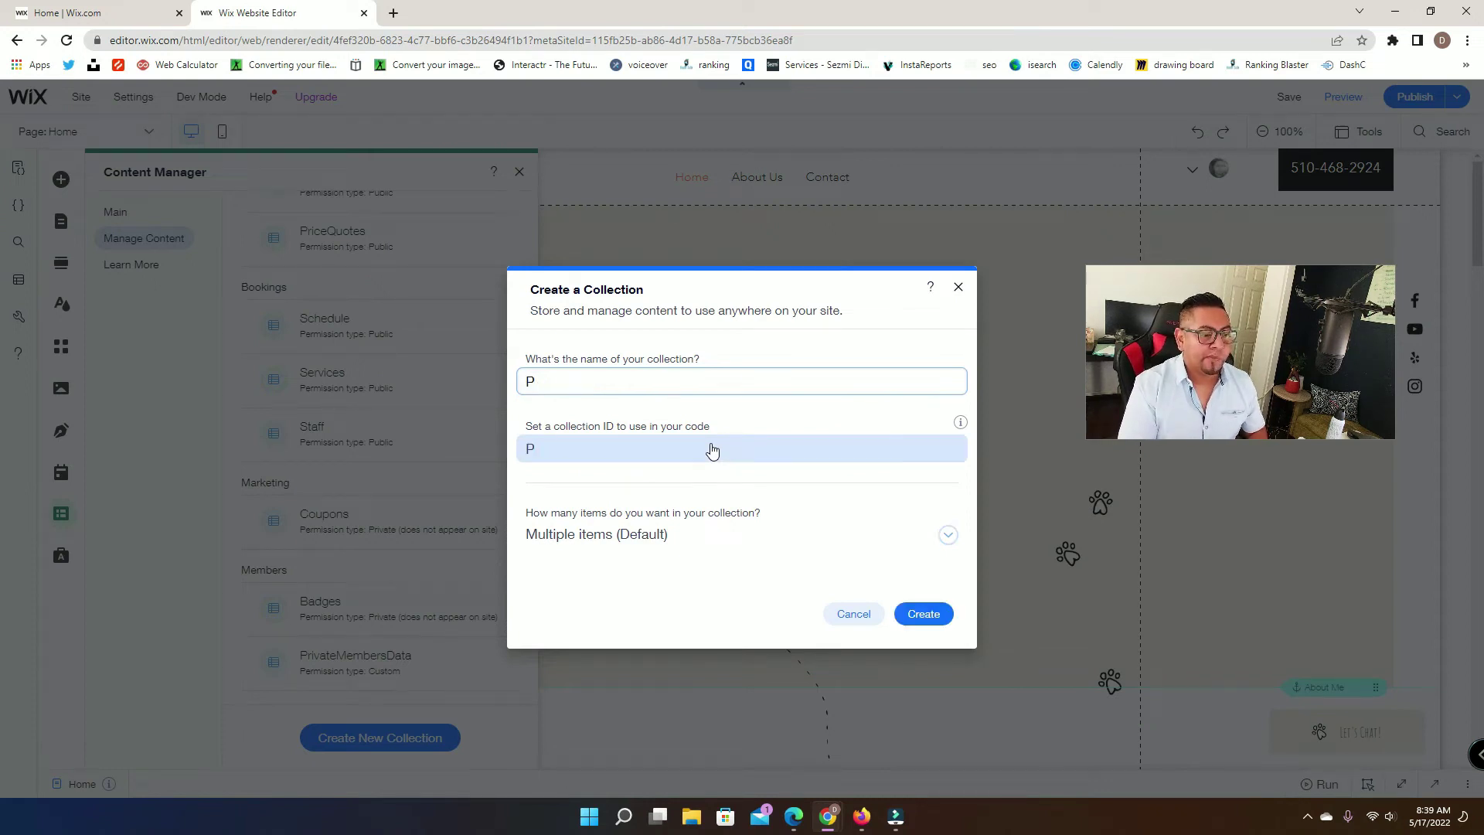
text(ersonal Information)
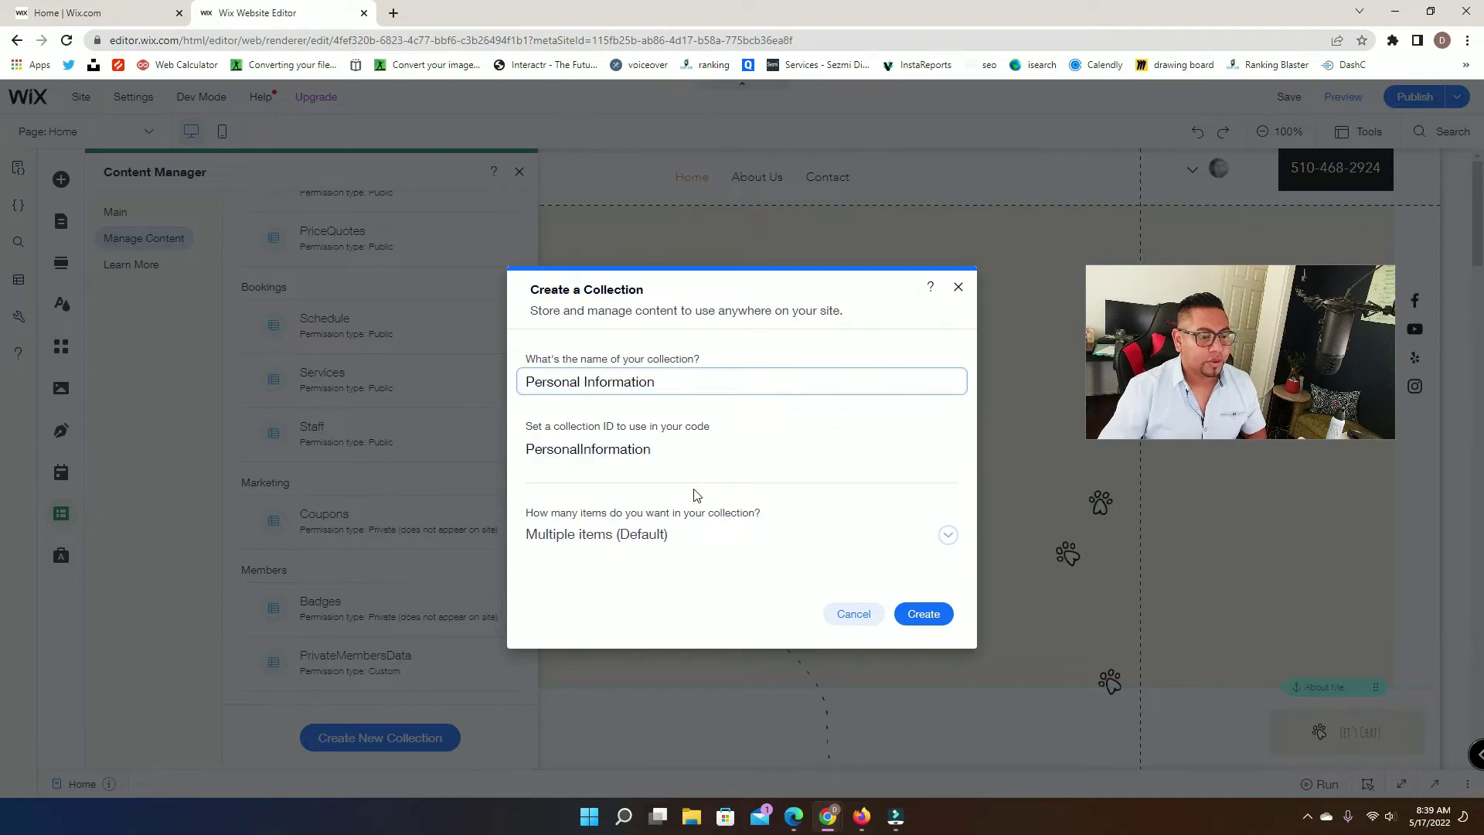
click(685, 539)
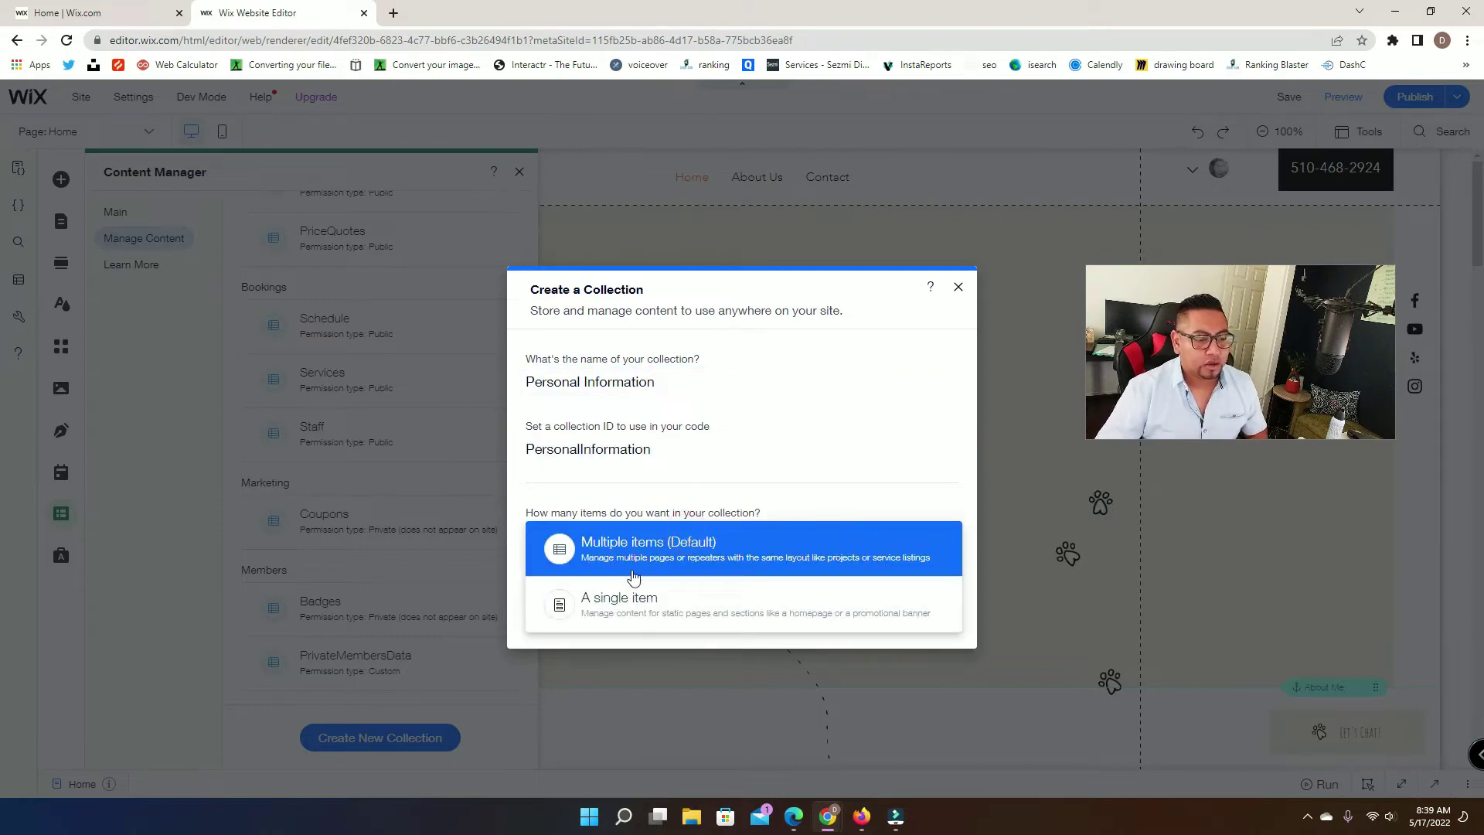
click(604, 547)
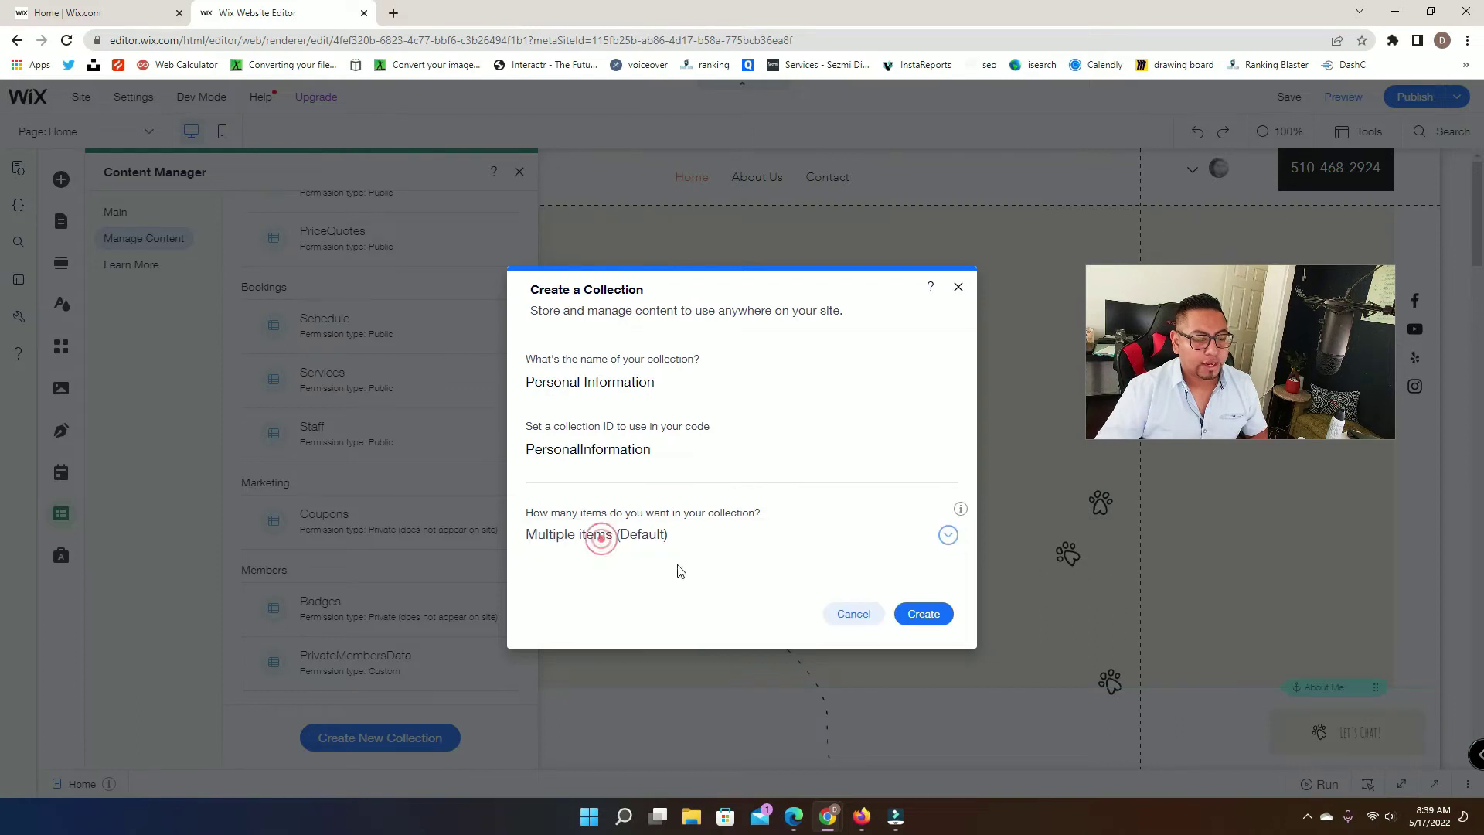
click(925, 616)
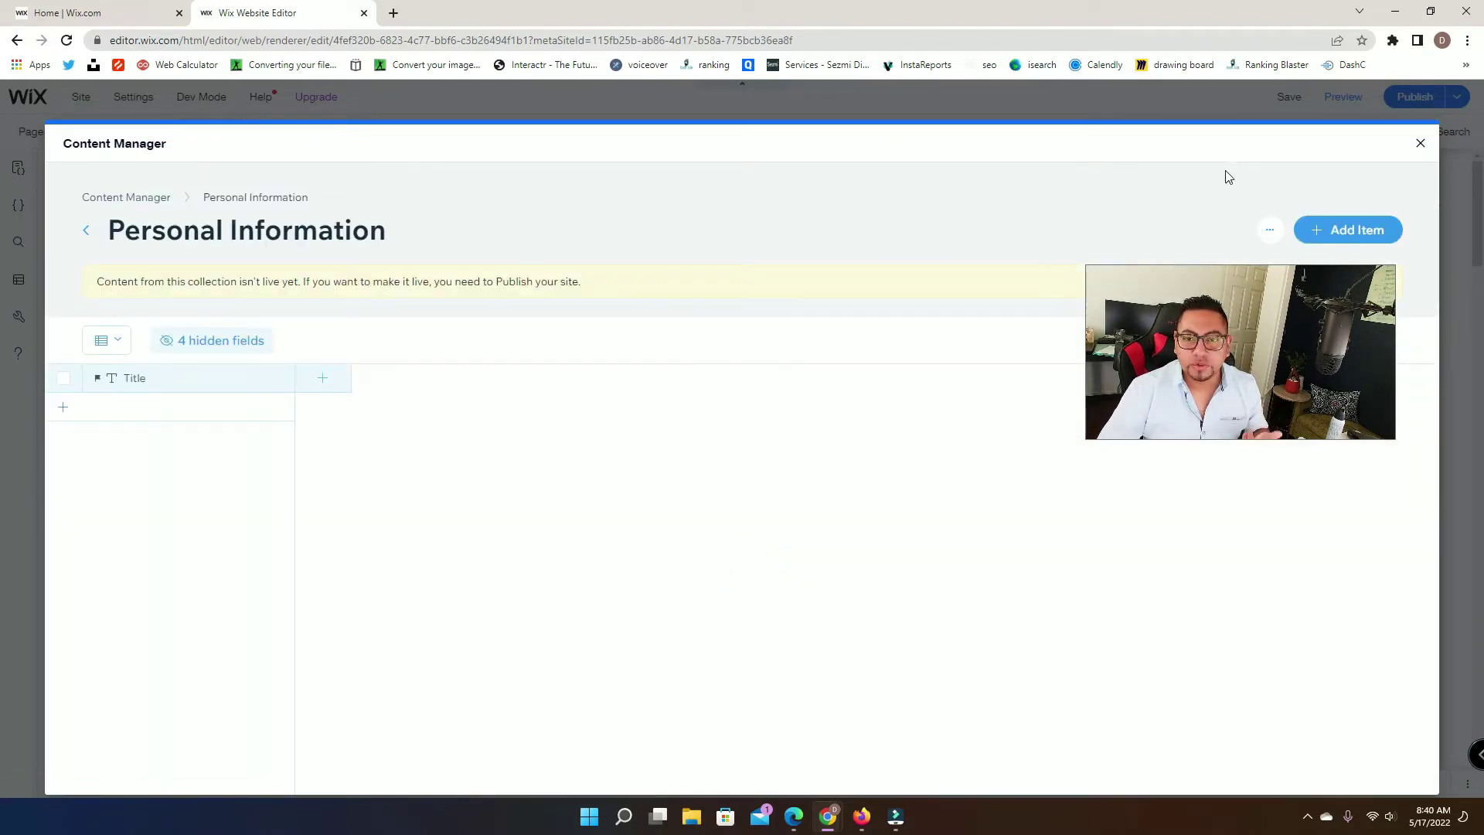
Add two text fields named Full Name and Phone Number to the Personal Information collection
click(341, 378)
text(Full Name)
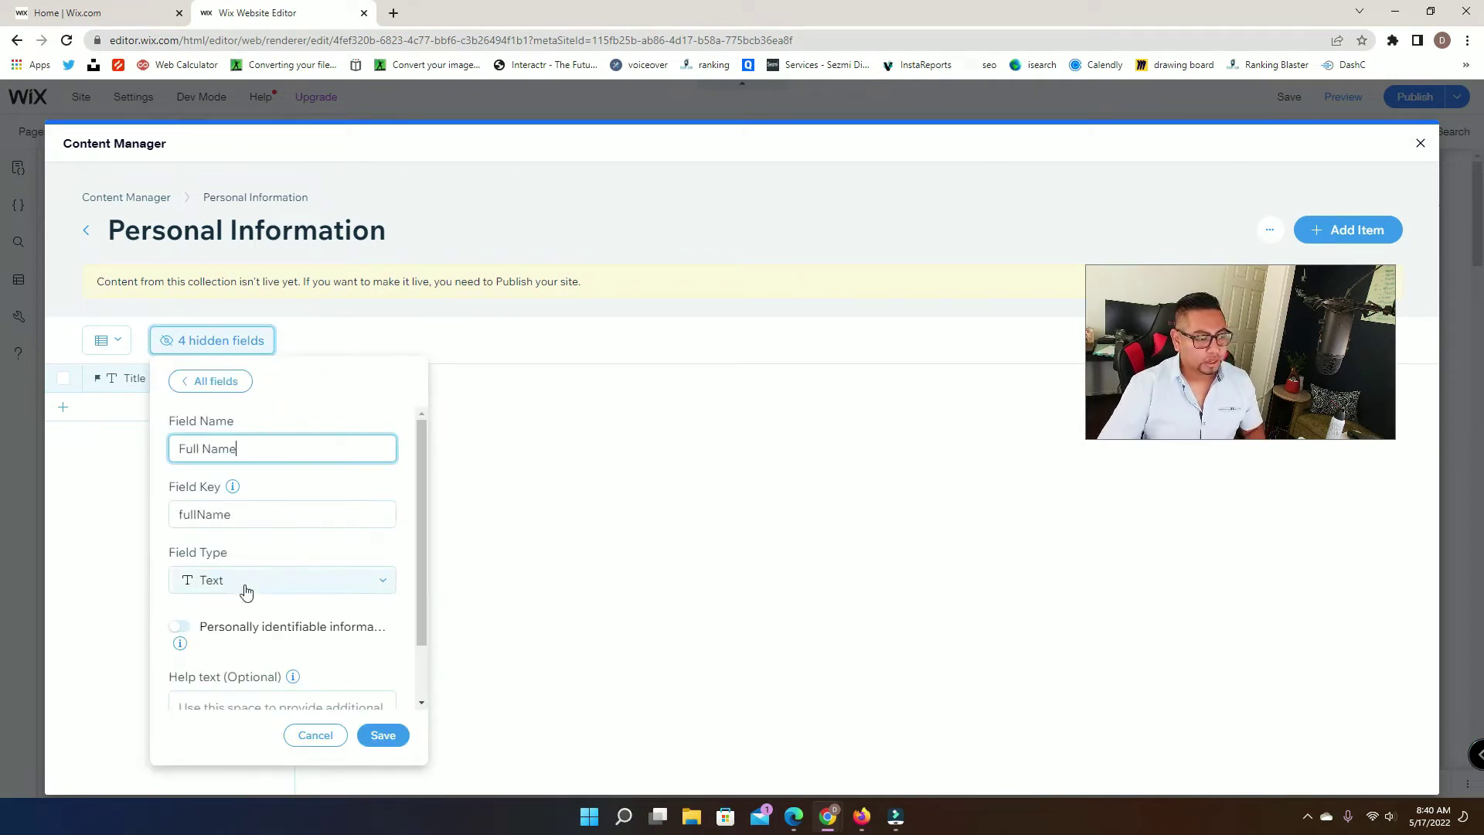
click(393, 740)
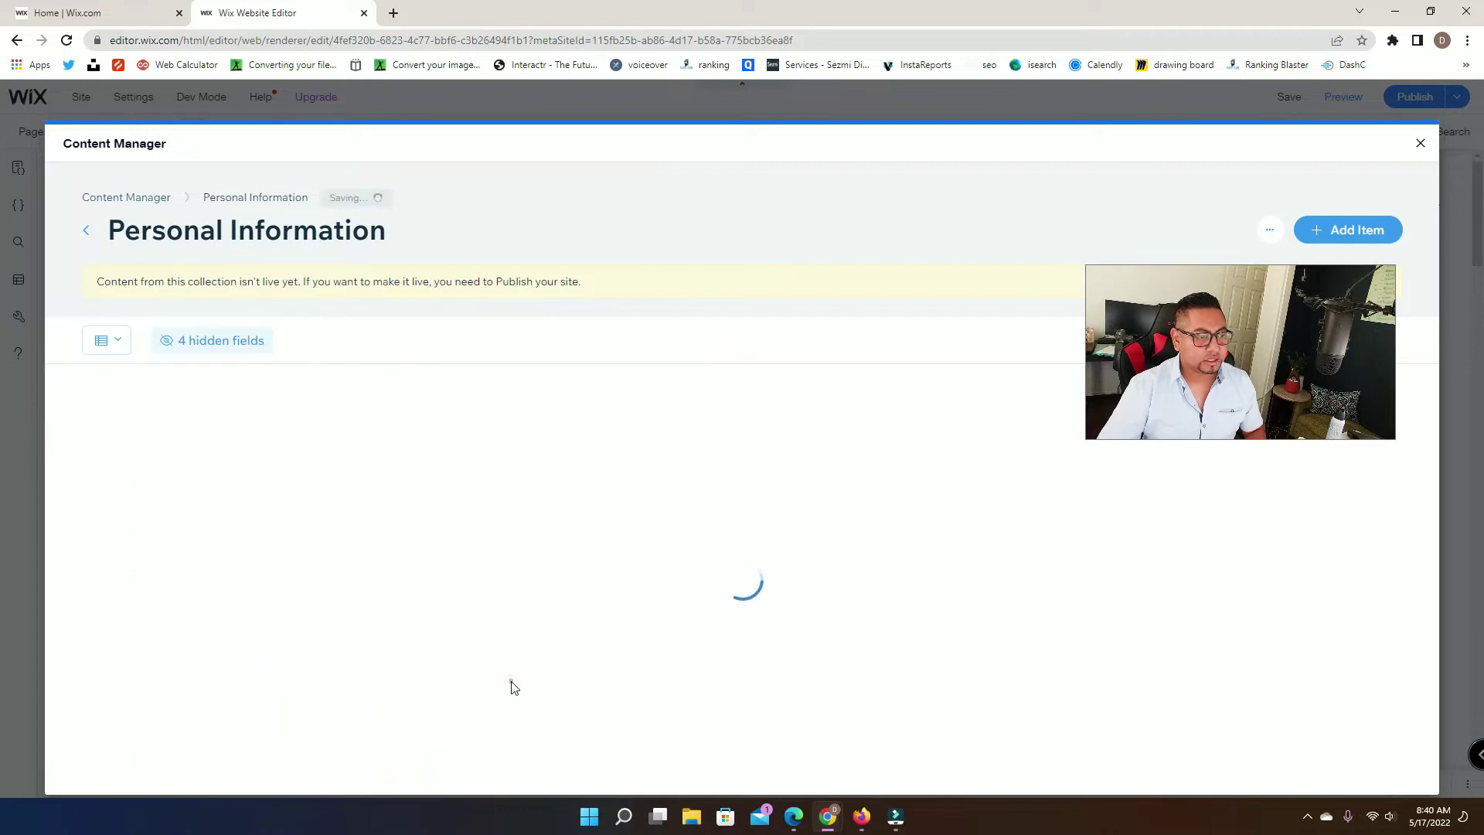
click(503, 393)
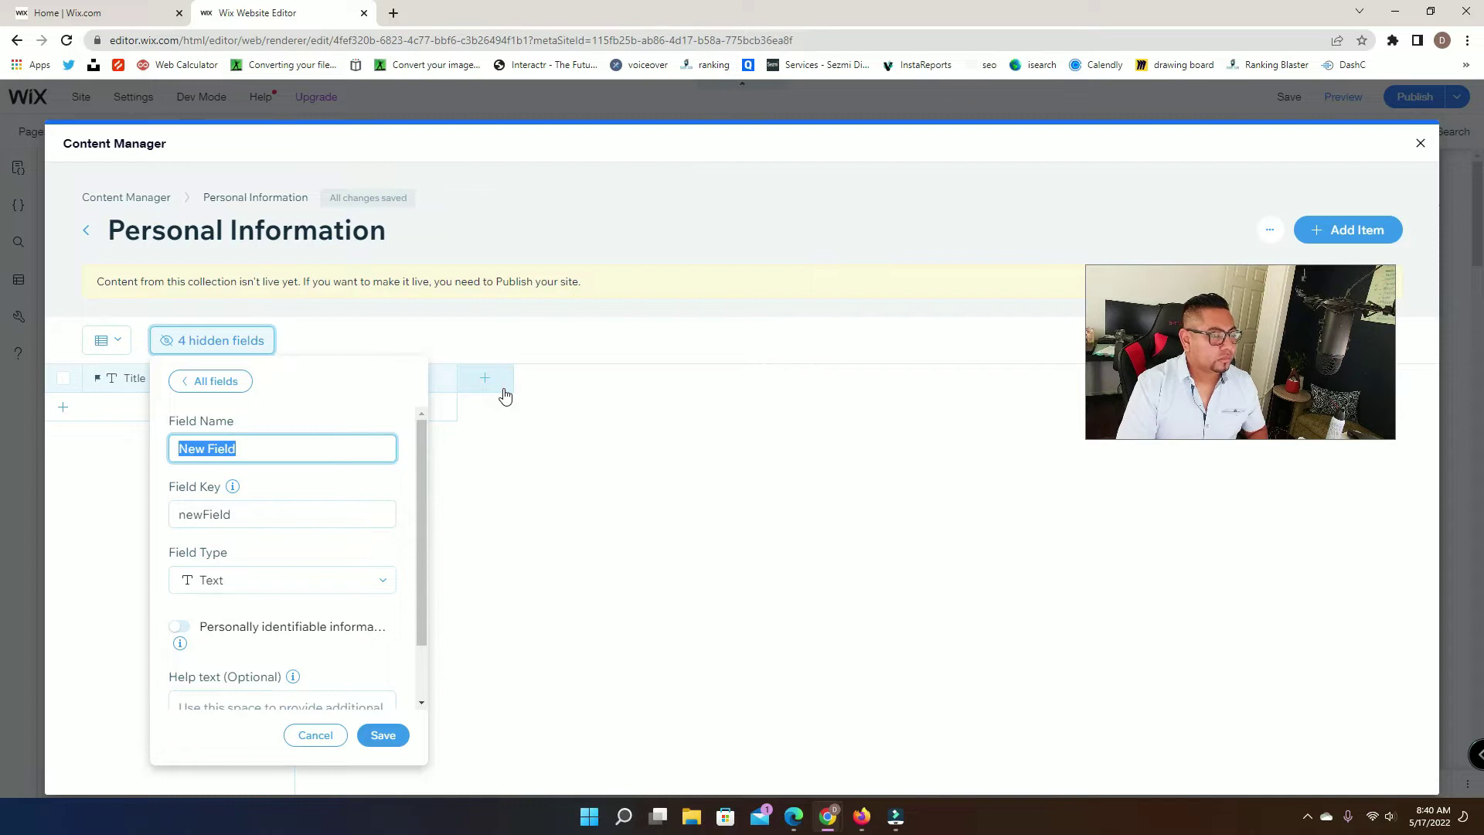
text(Phone)
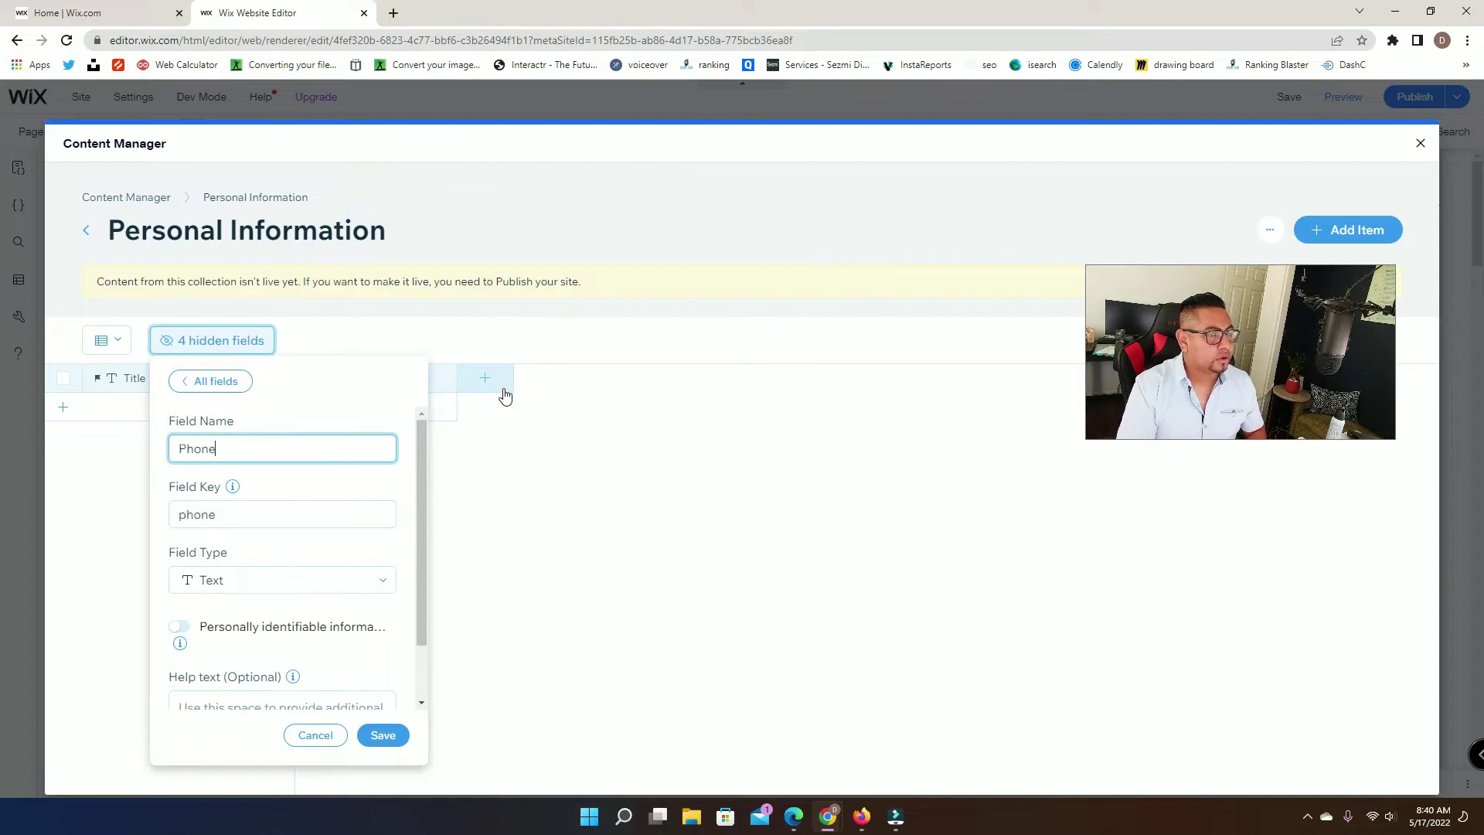
text( Number)
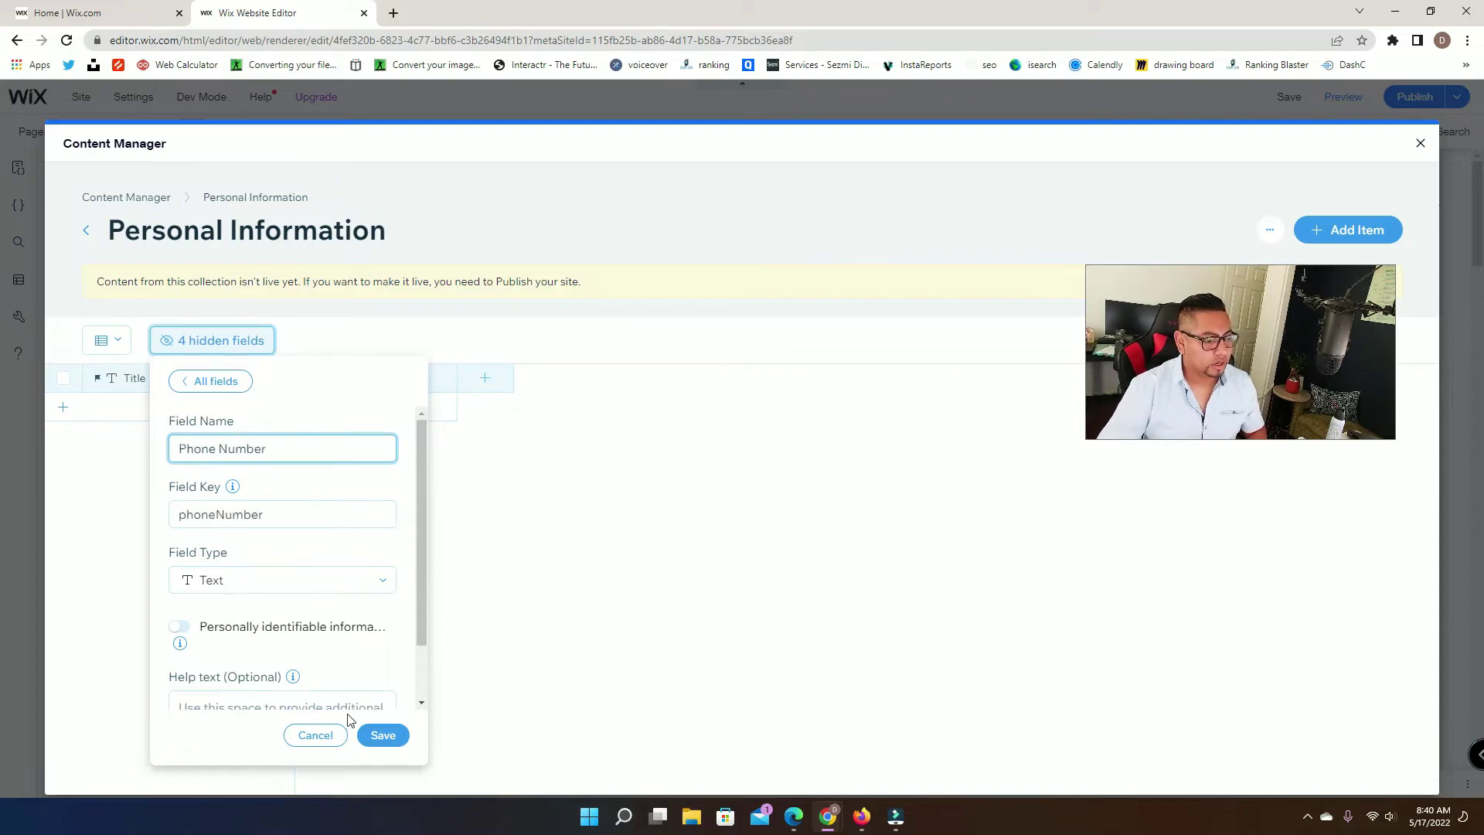
click(382, 735)
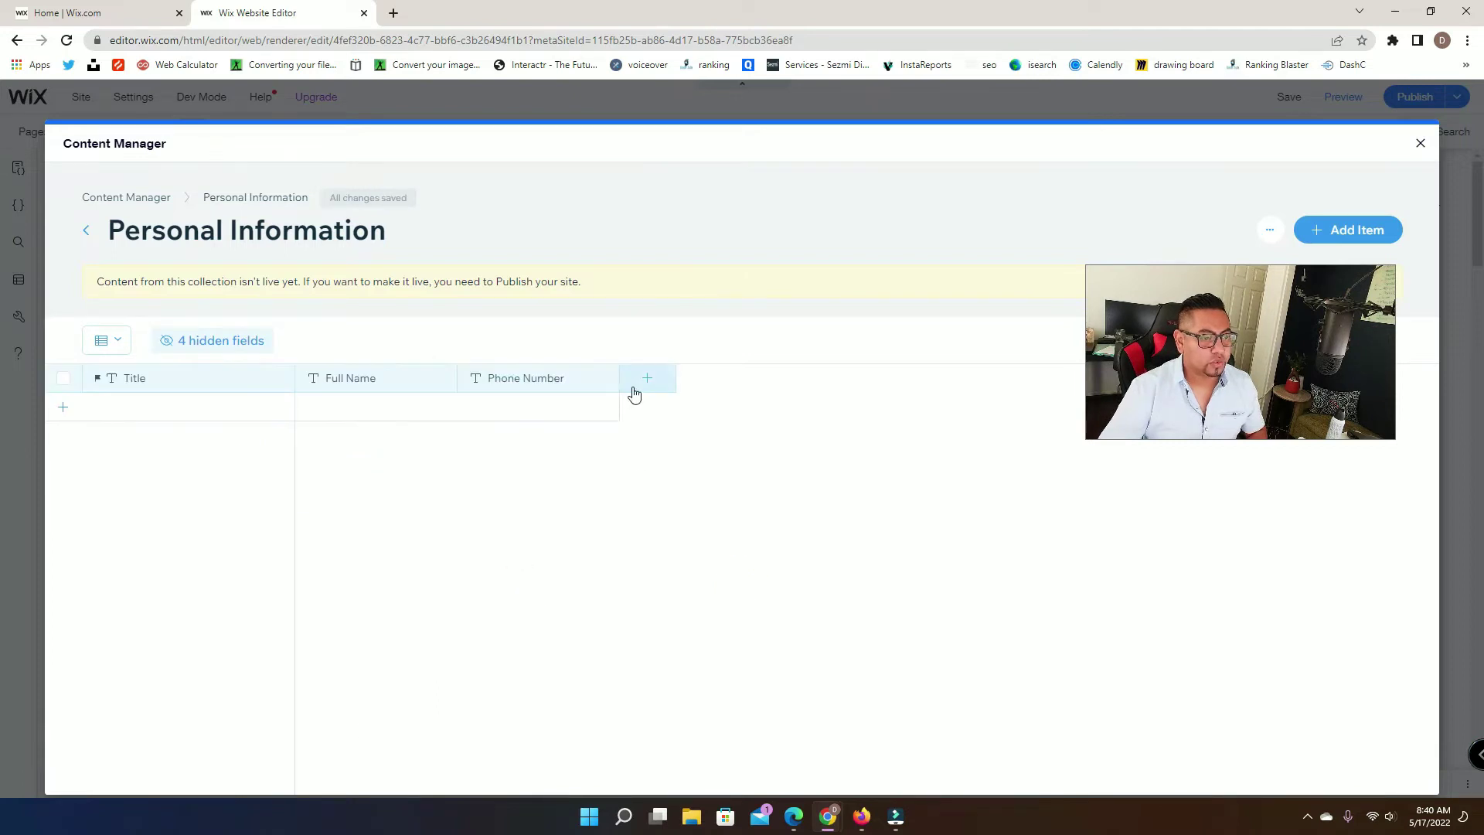
Add a text field named Email to the Personal Information collection and close the collection
click(641, 388)
text(Email)
click(381, 736)
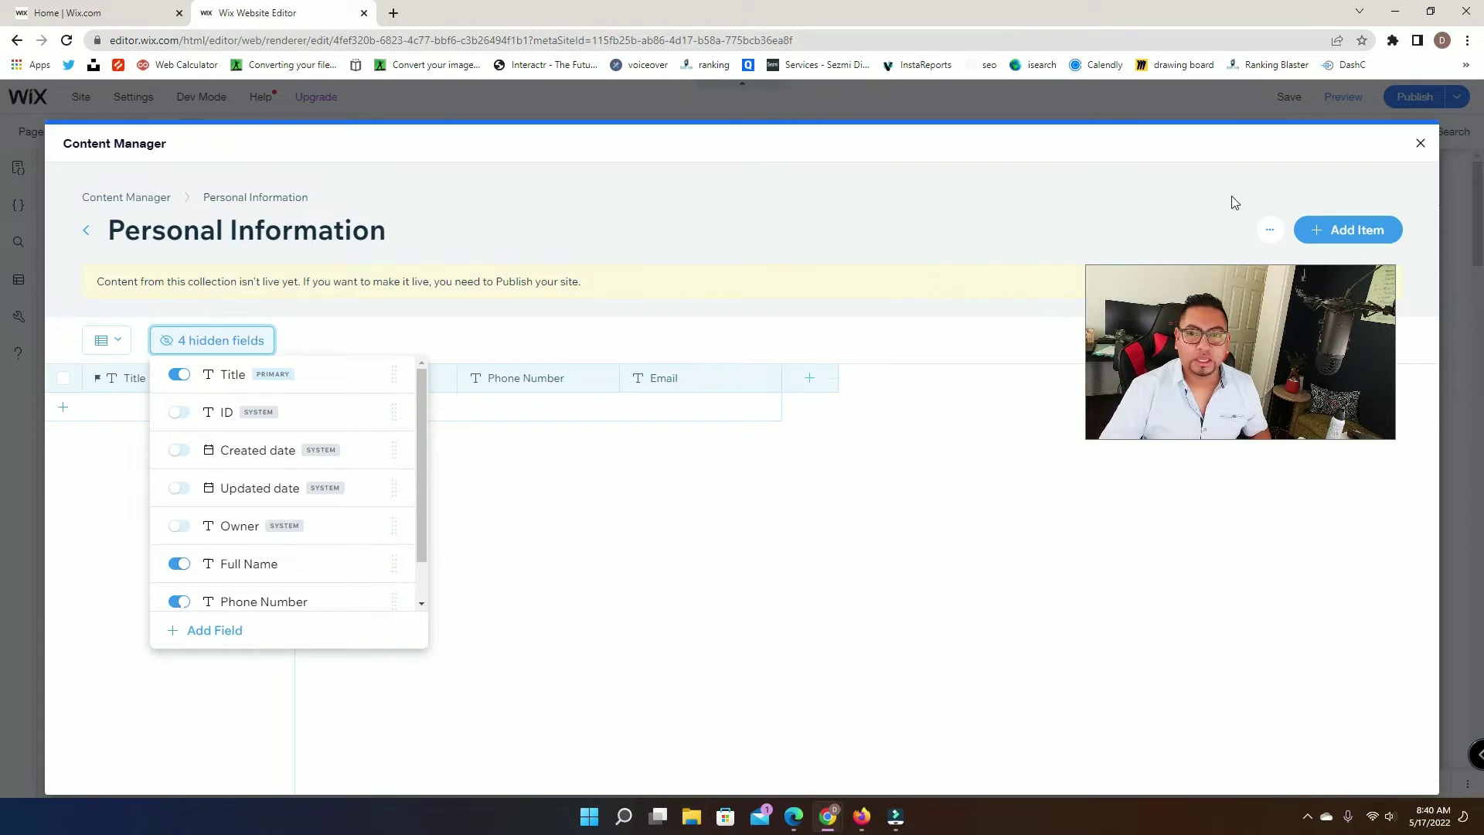
click(540, 491)
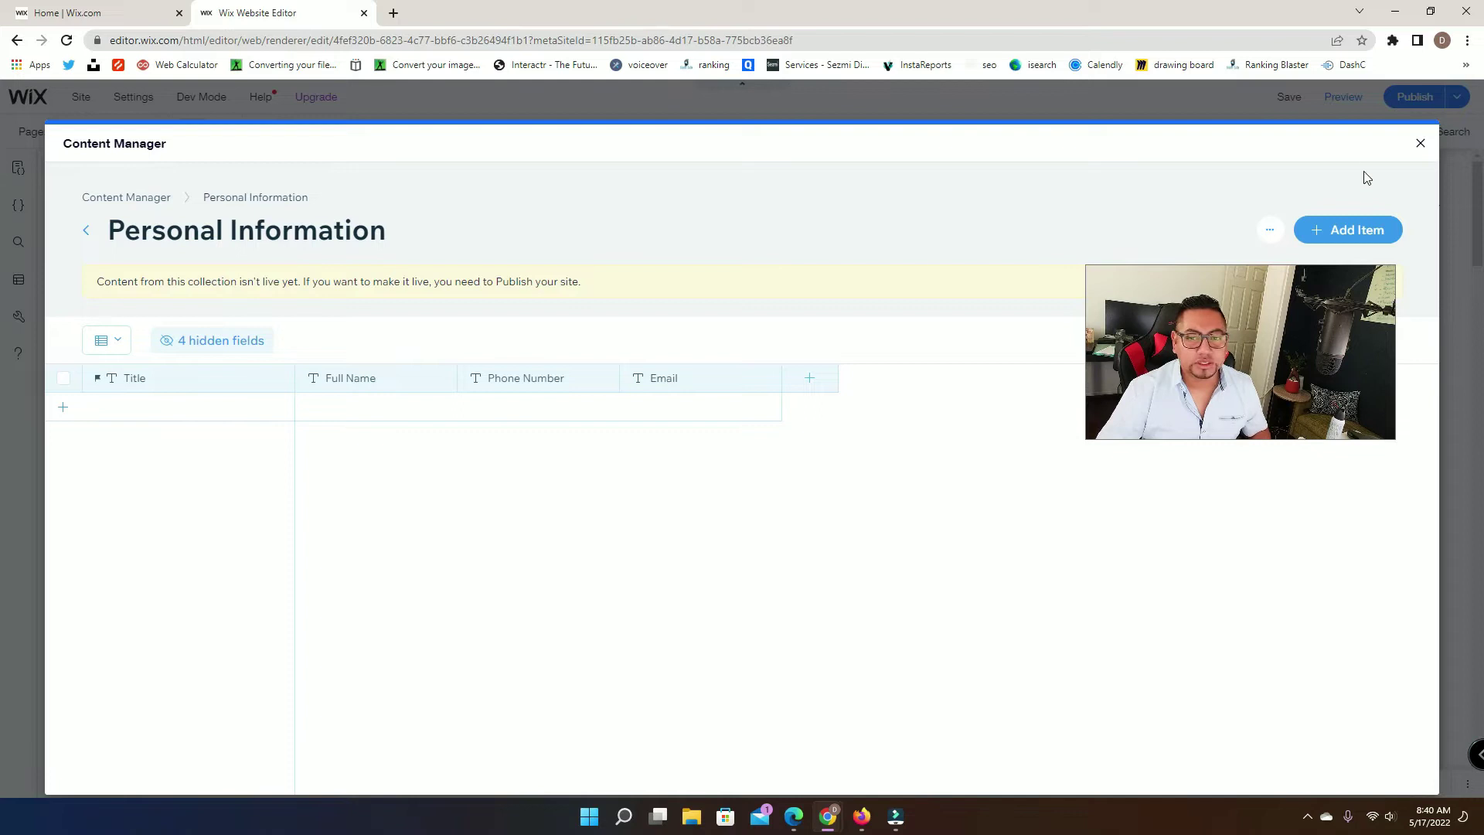
click(1419, 143)
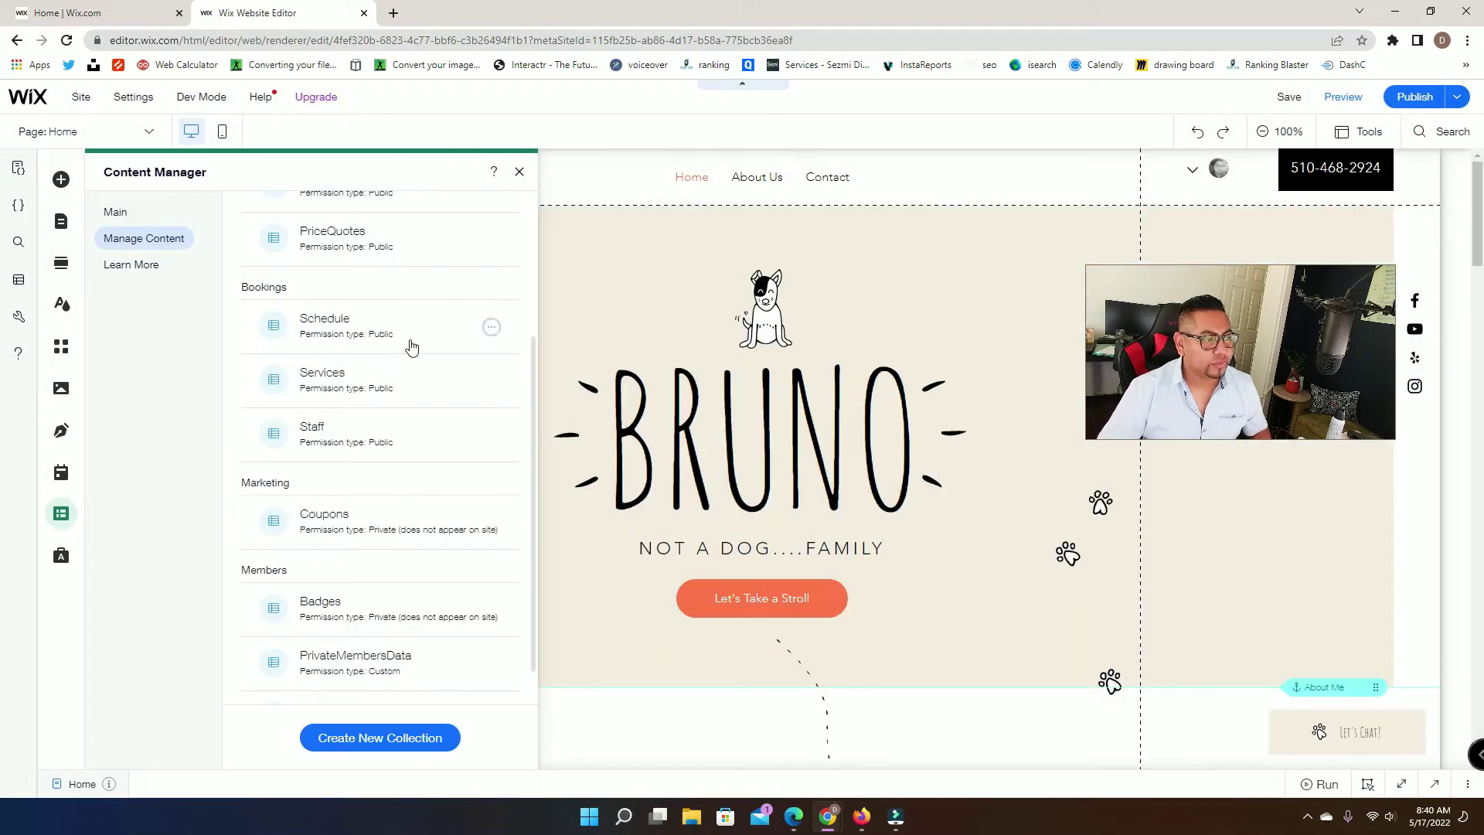
Change the Personal Information collection's permission setting to Custom Use and proceed to its custom permissions
scroll(427, 446, up, 3)
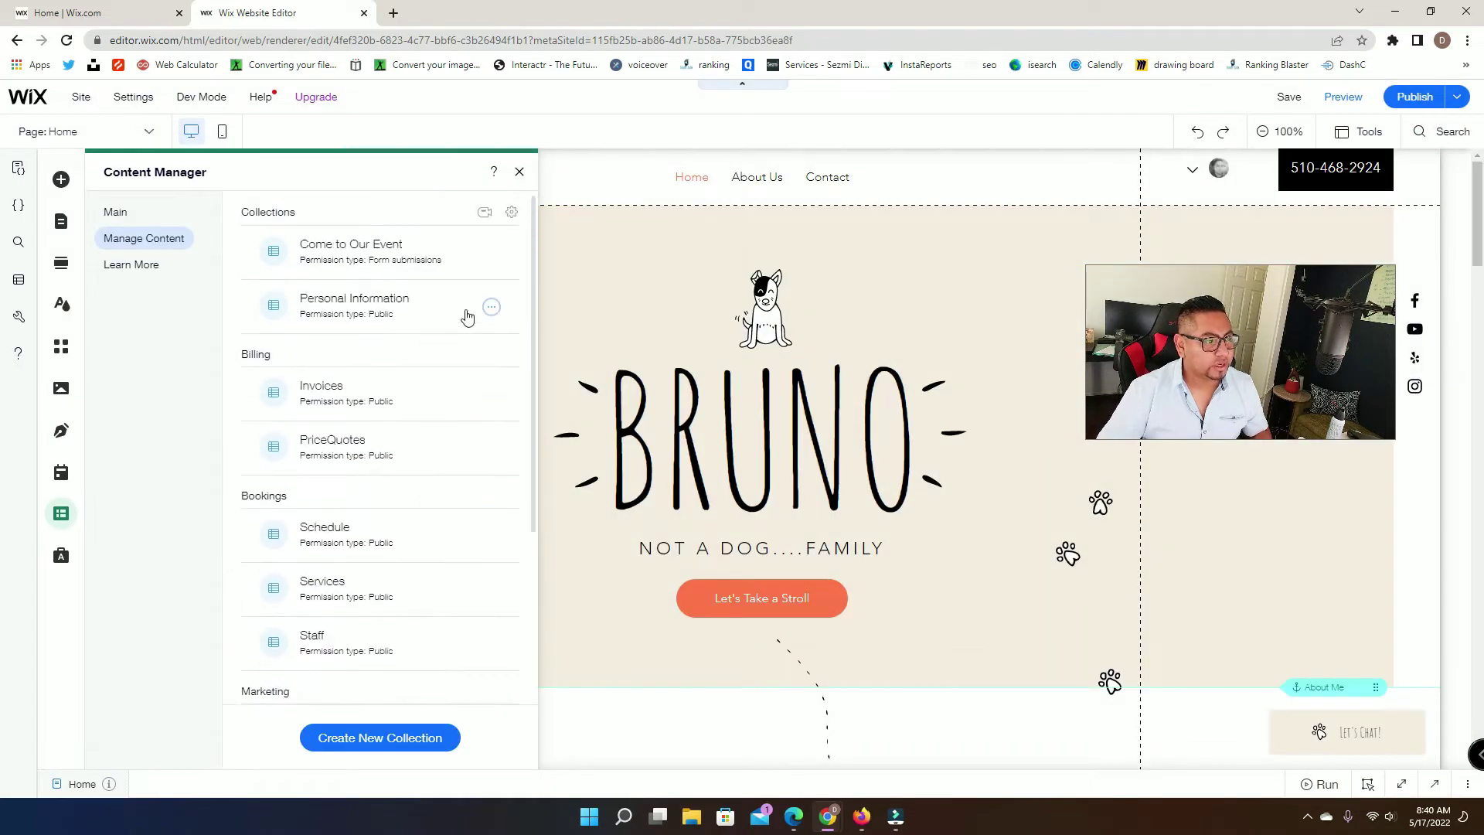
click(493, 308)
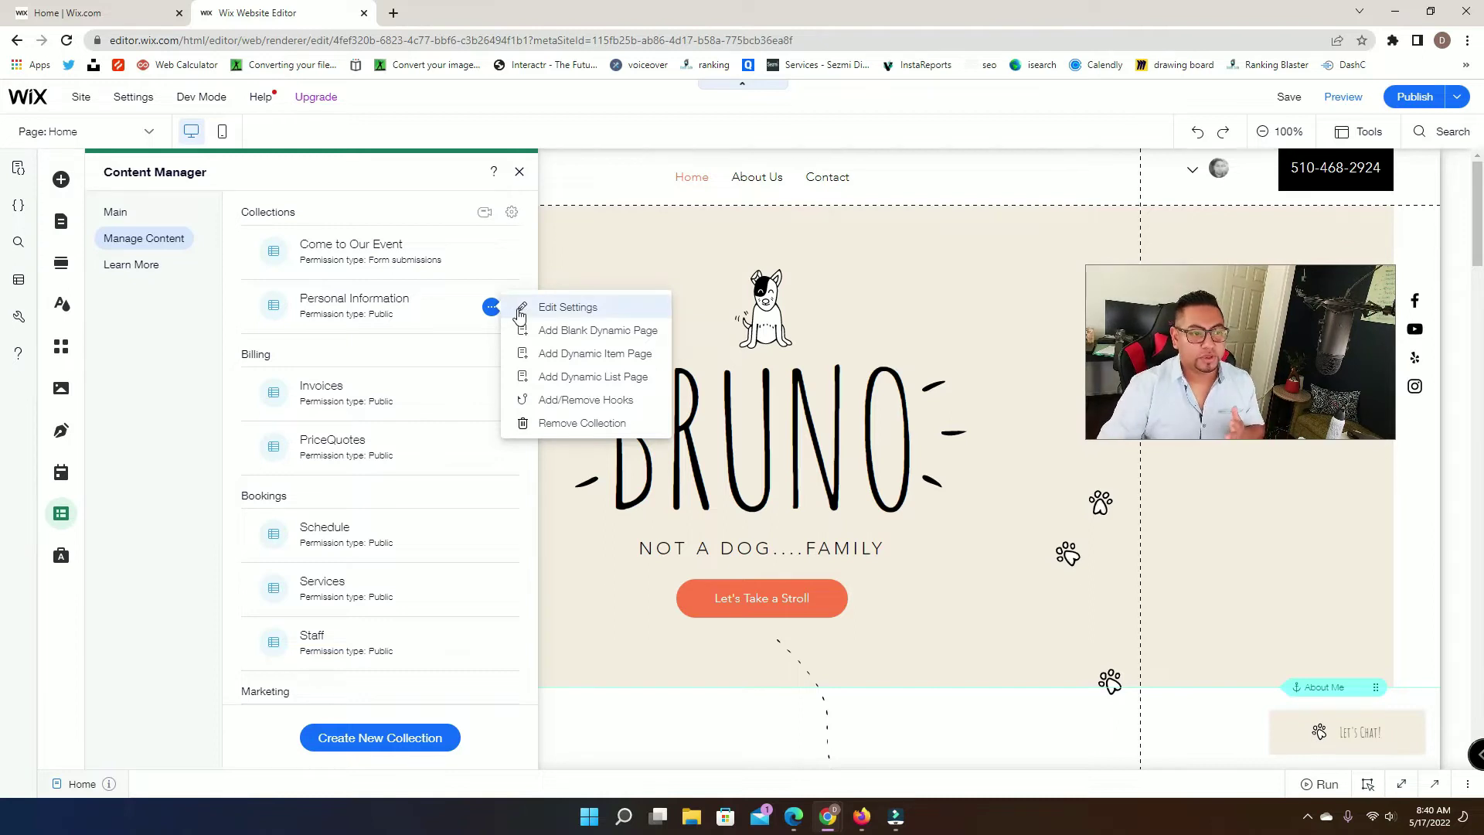
click(566, 308)
click(849, 300)
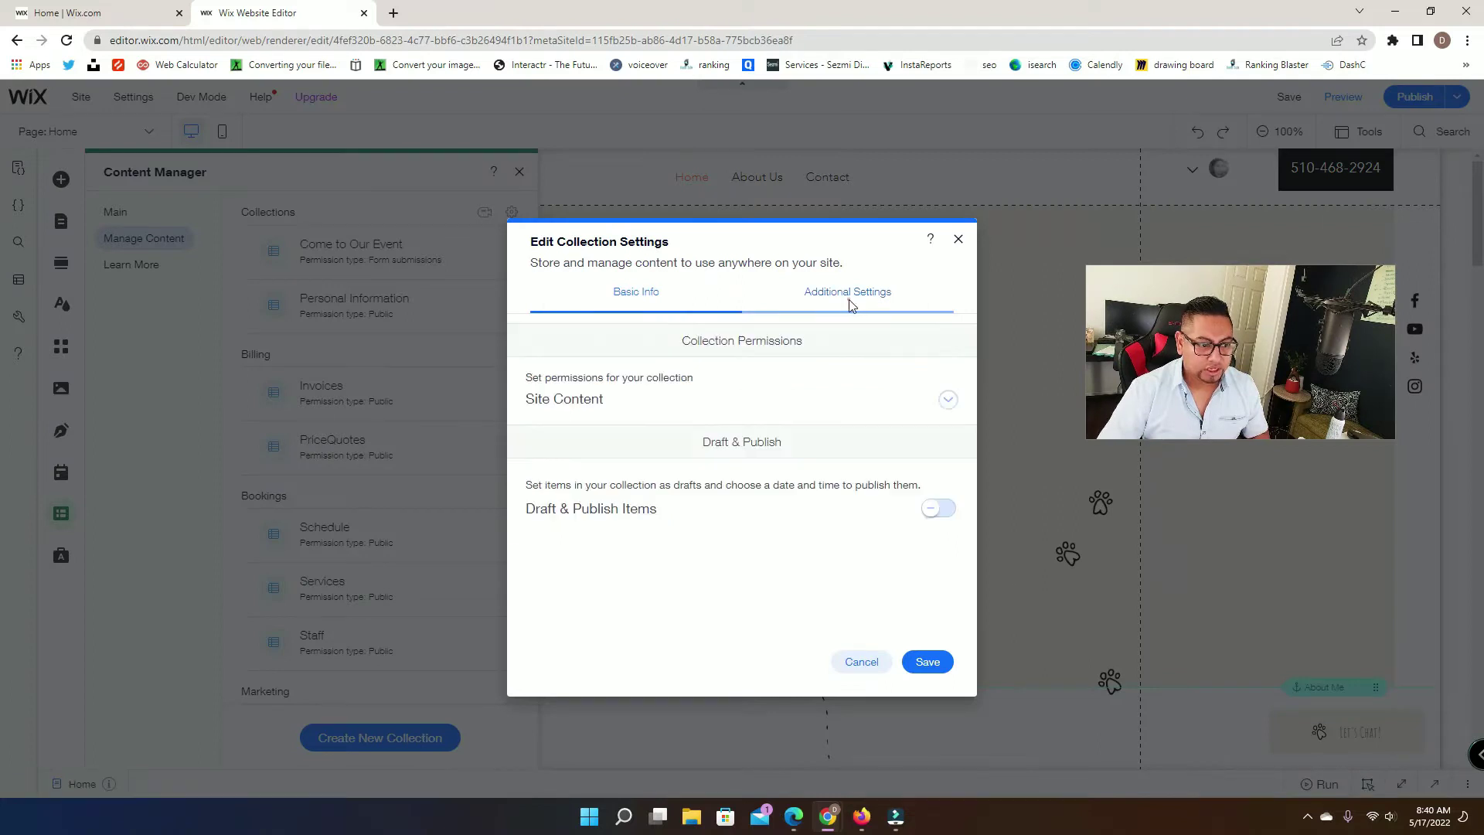
click(576, 406)
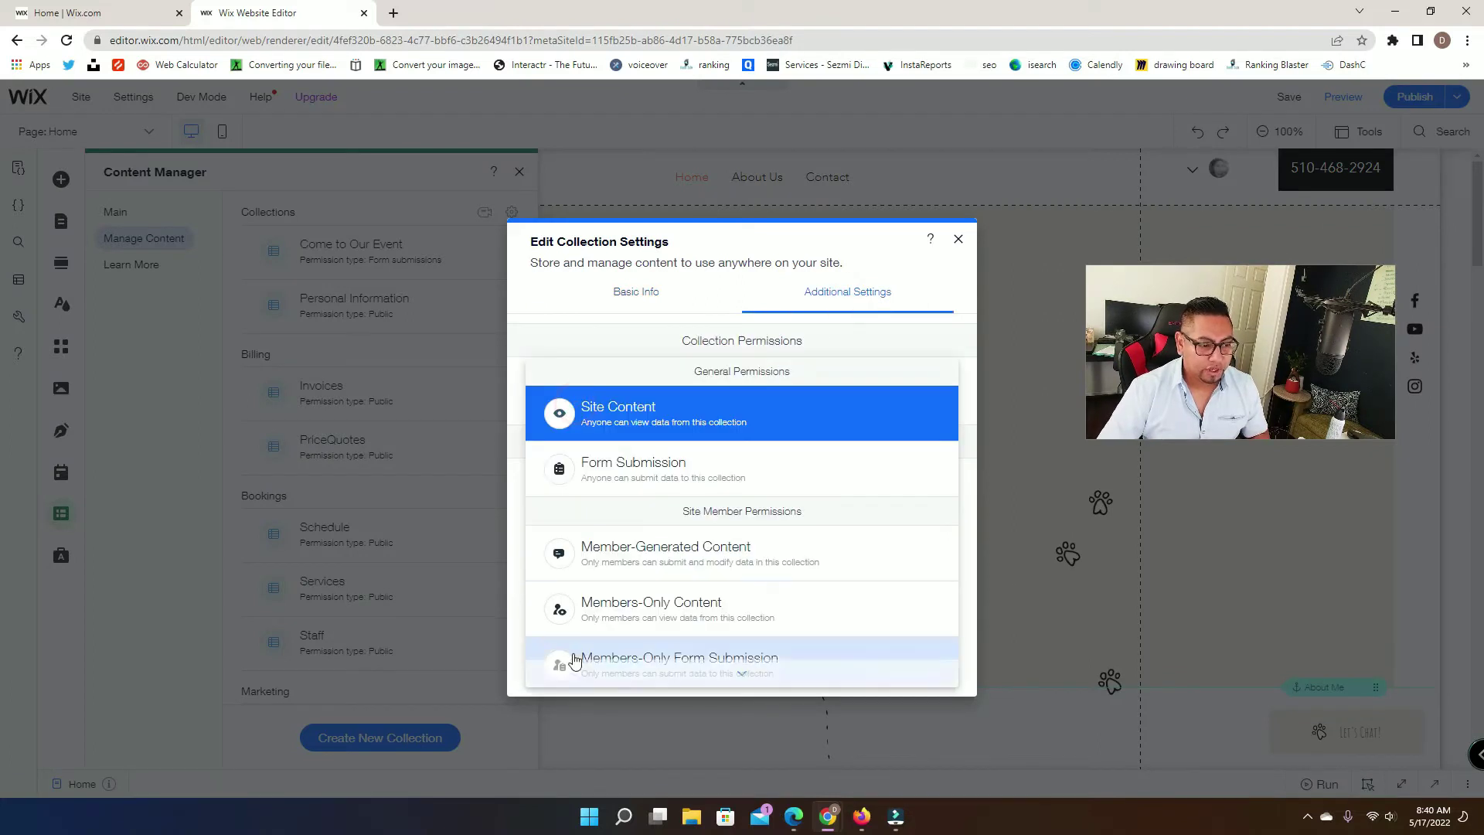
scroll(600, 628, down, 2)
scroll(619, 462, up, 2)
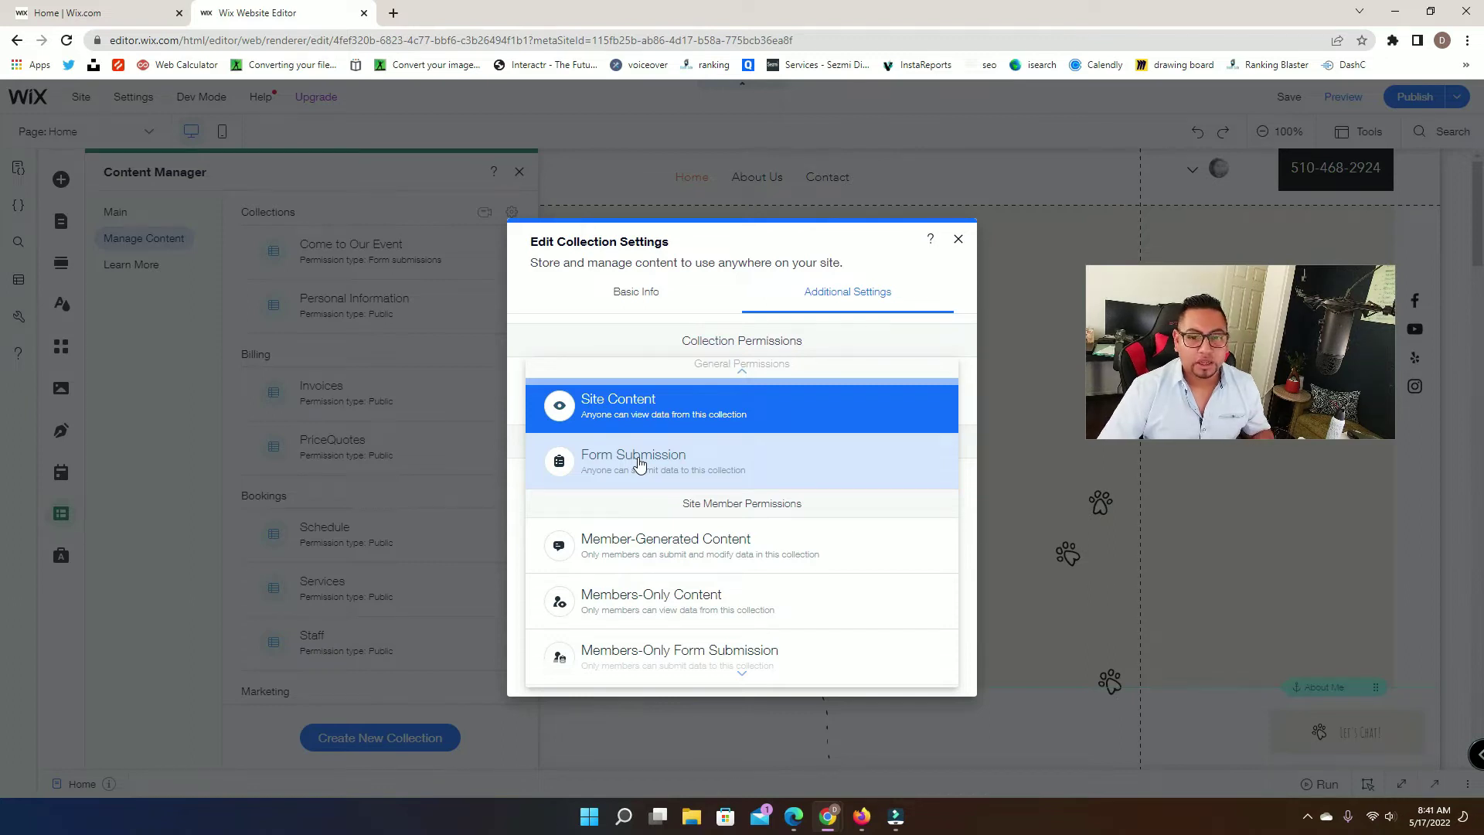
scroll(645, 502, down, 2)
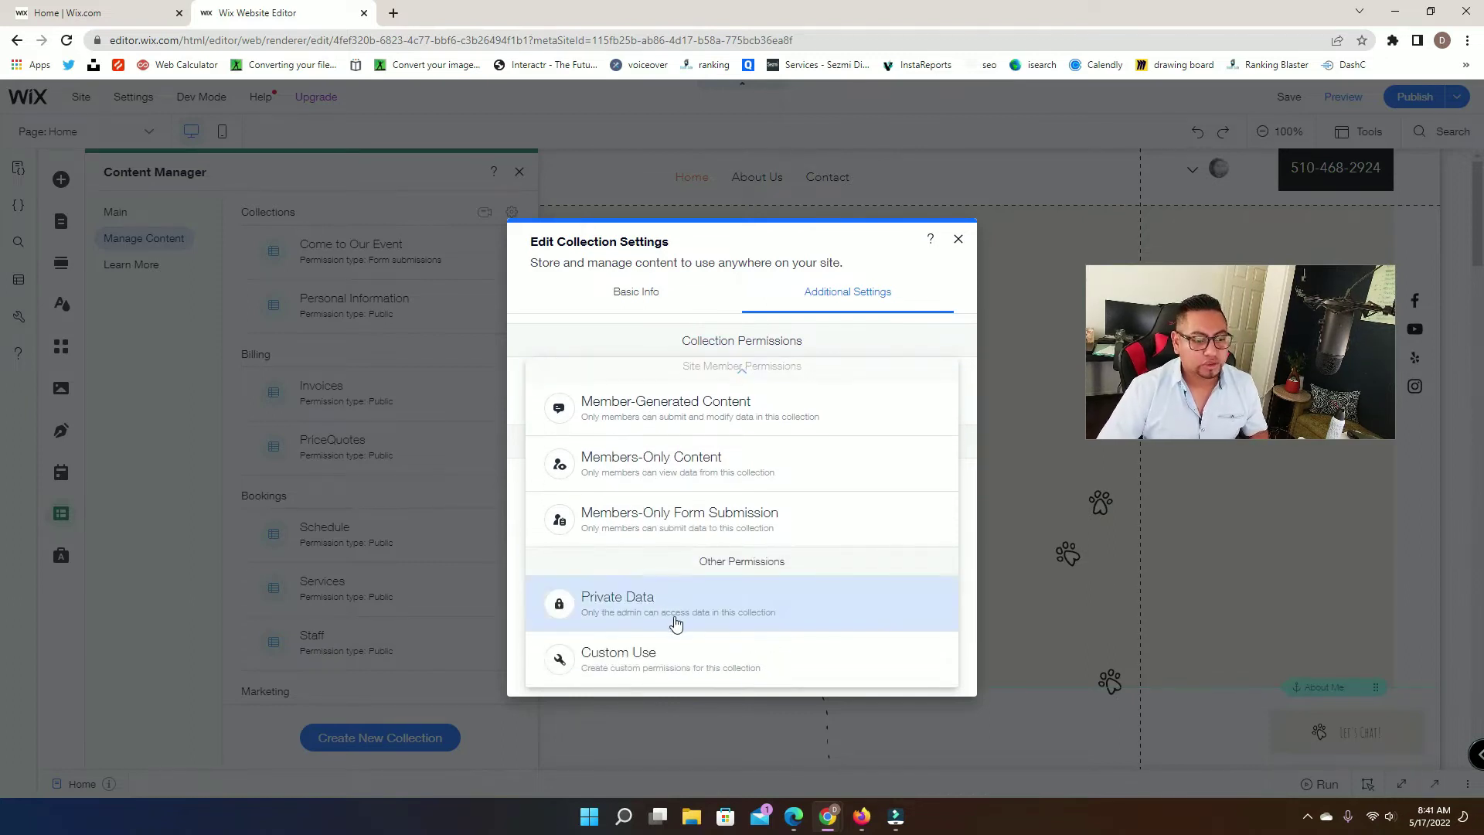
click(663, 666)
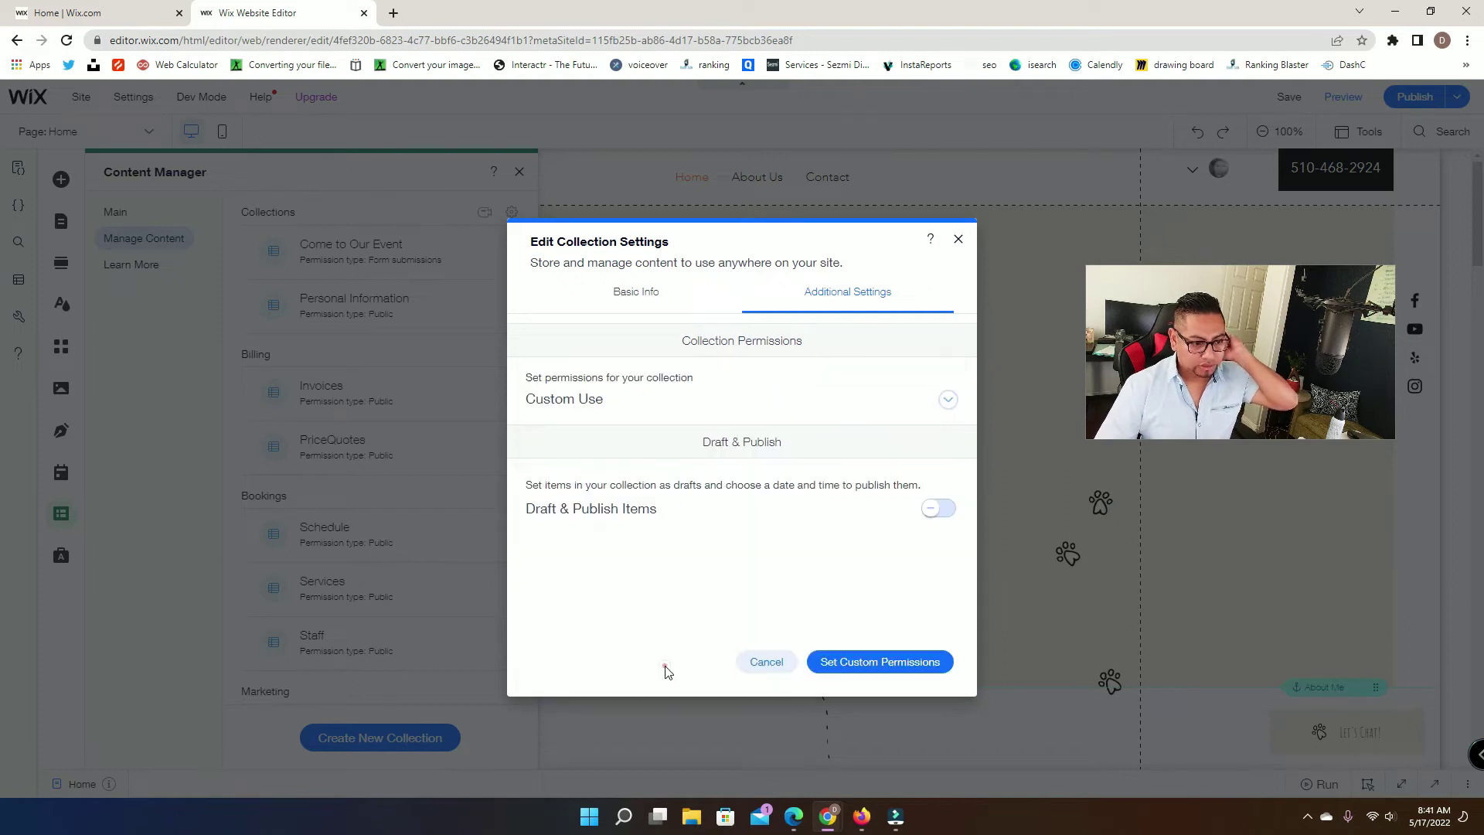
click(881, 663)
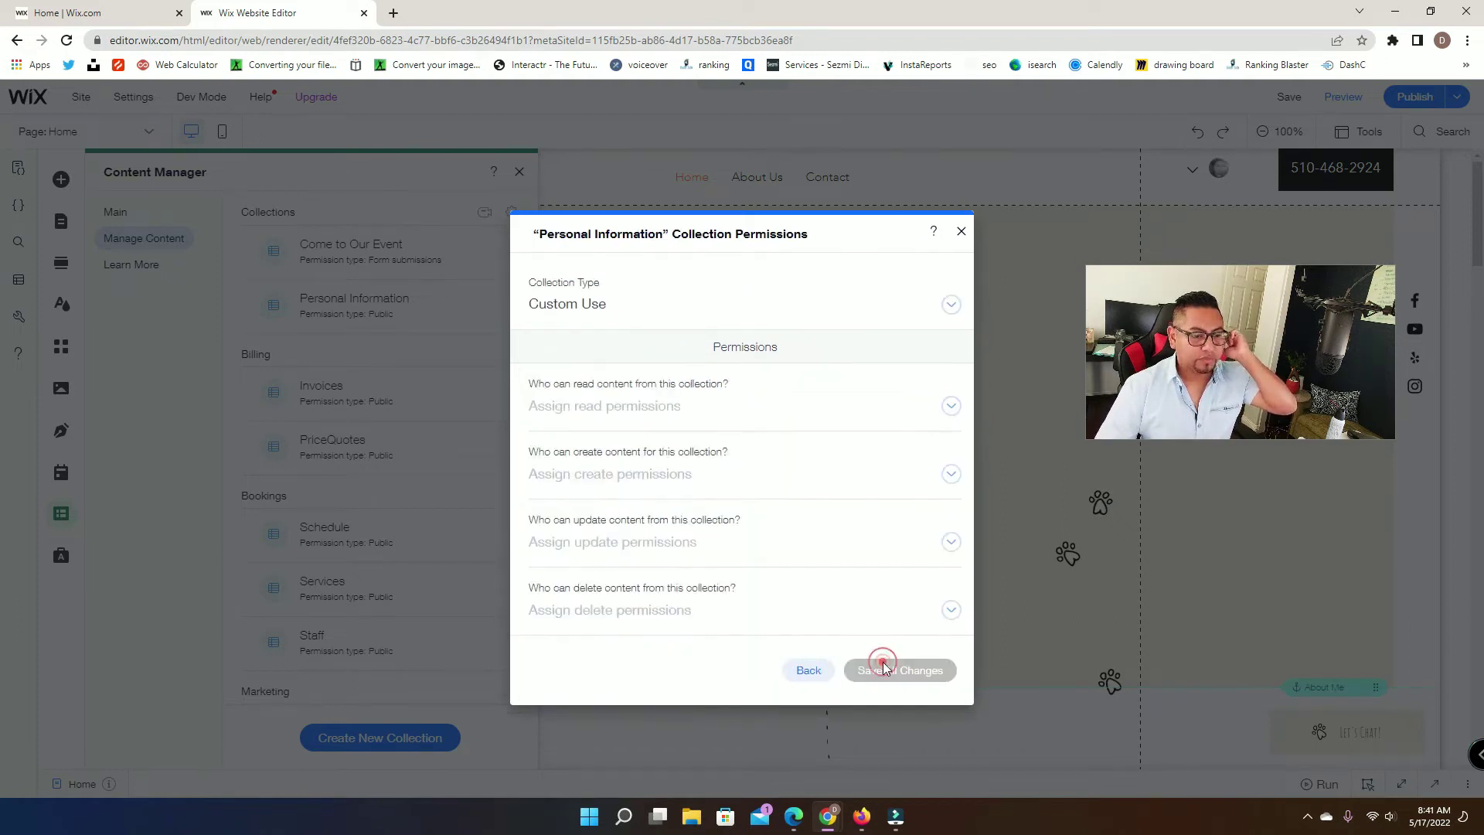
Set the collection's read permission to Anyone, create to Site member, and update and delete to Site member author
click(608, 405)
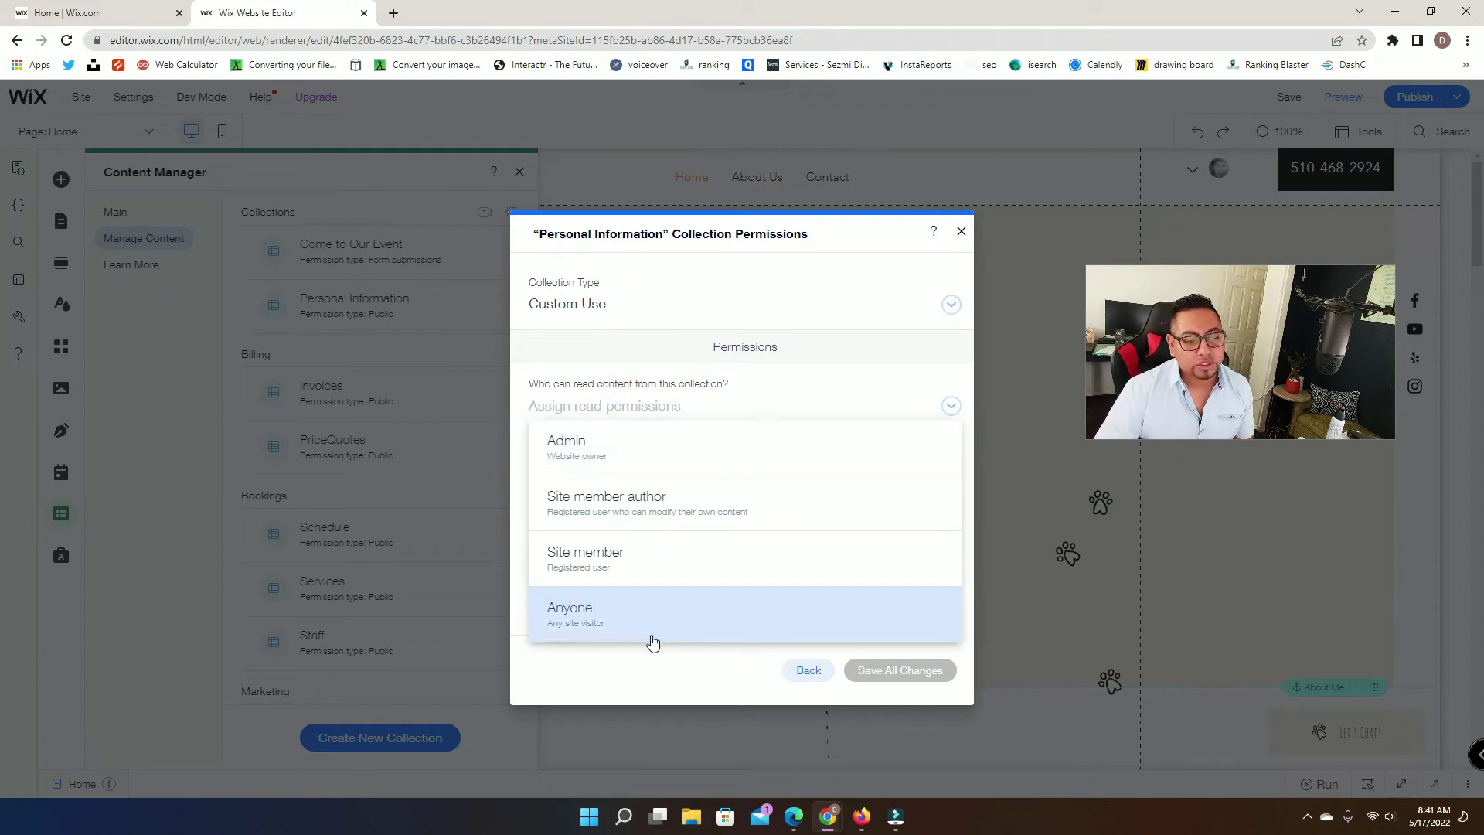
click(652, 632)
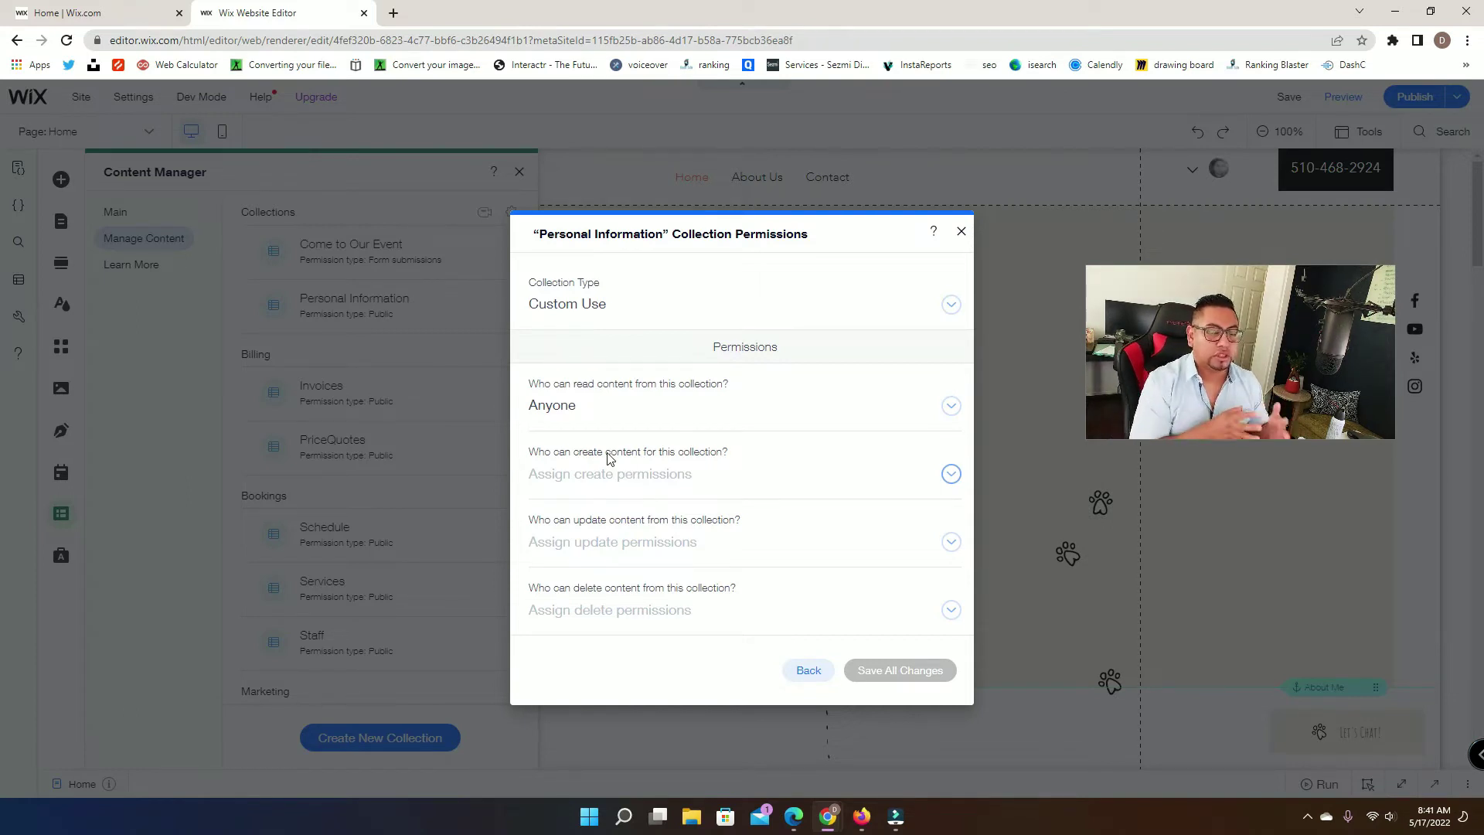
click(615, 480)
click(592, 569)
click(602, 550)
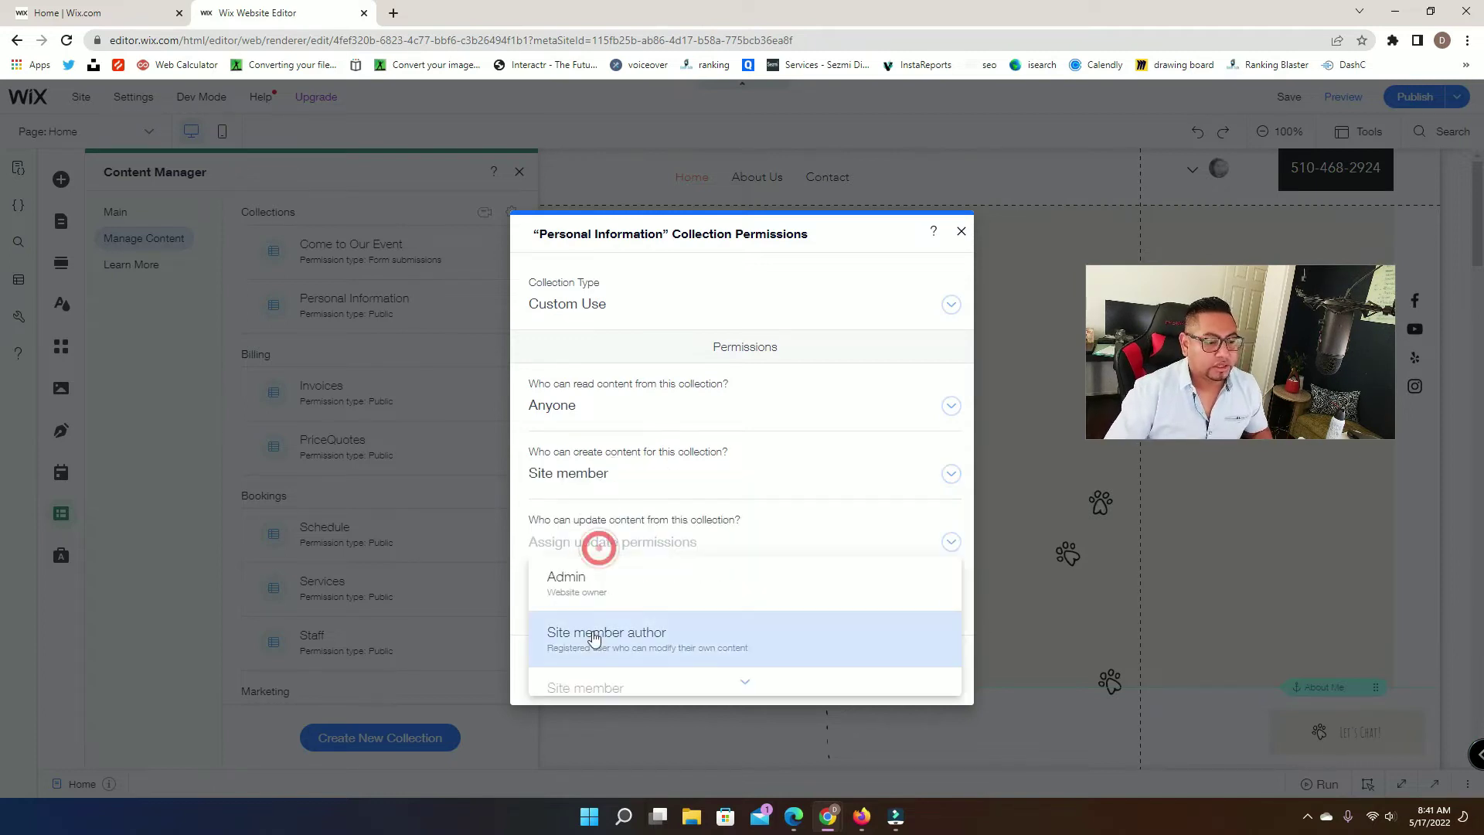
click(593, 635)
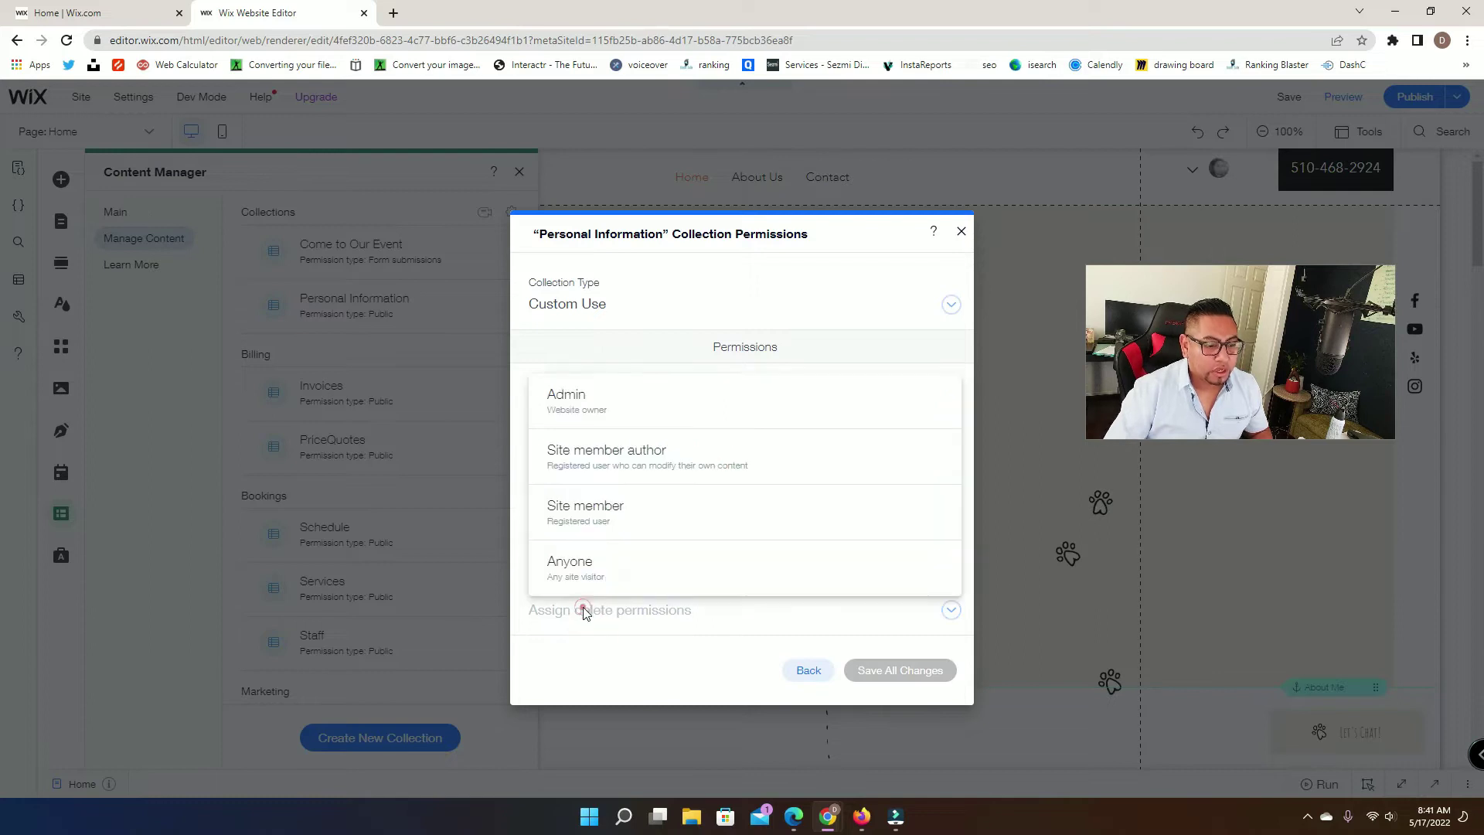
click(637, 474)
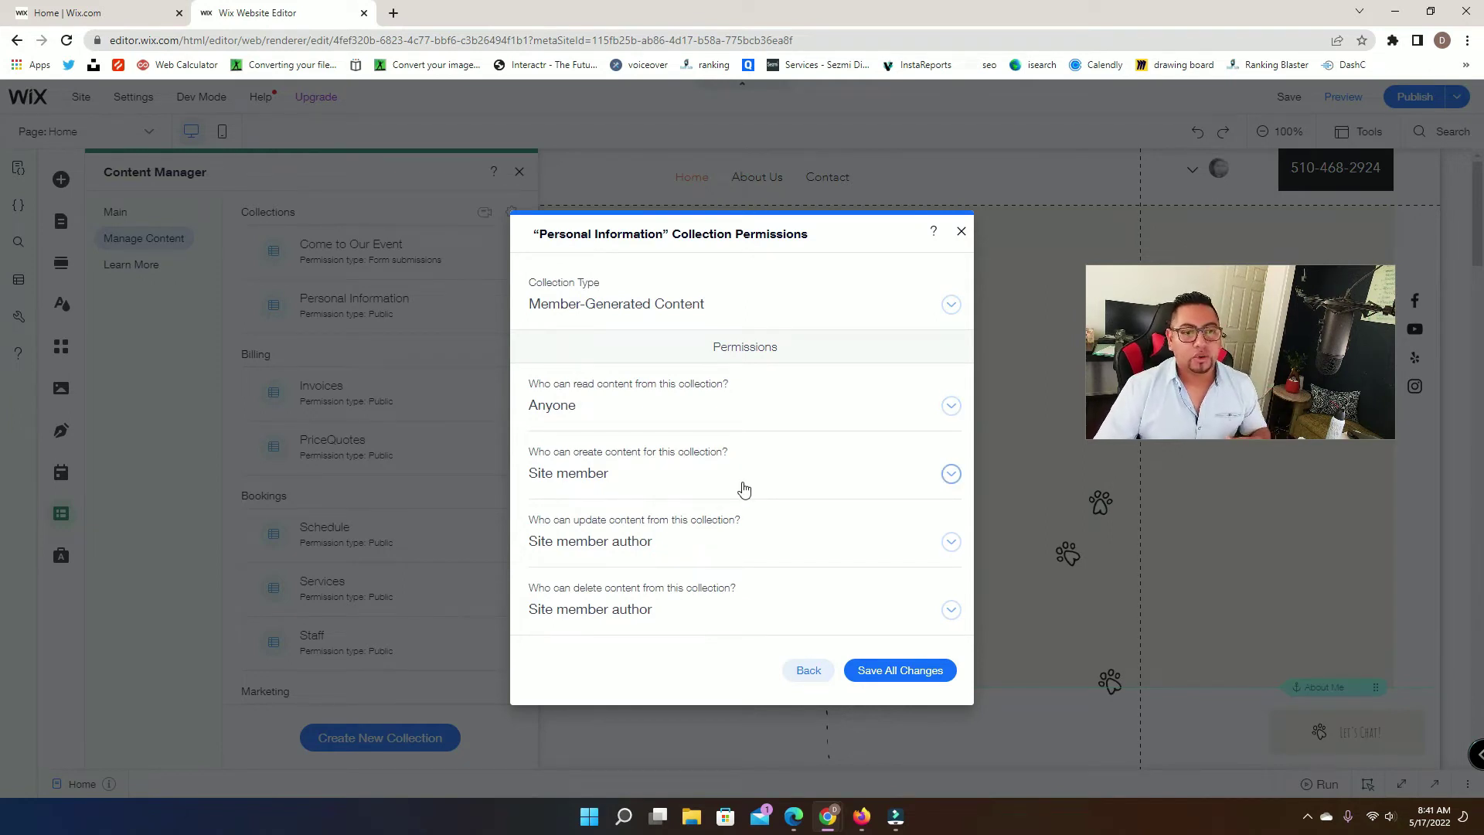
Try Admin as the Personal Information collection's read permission, and set its read, create, update and delete permissions all to Anyone
click(855, 414)
click(699, 276)
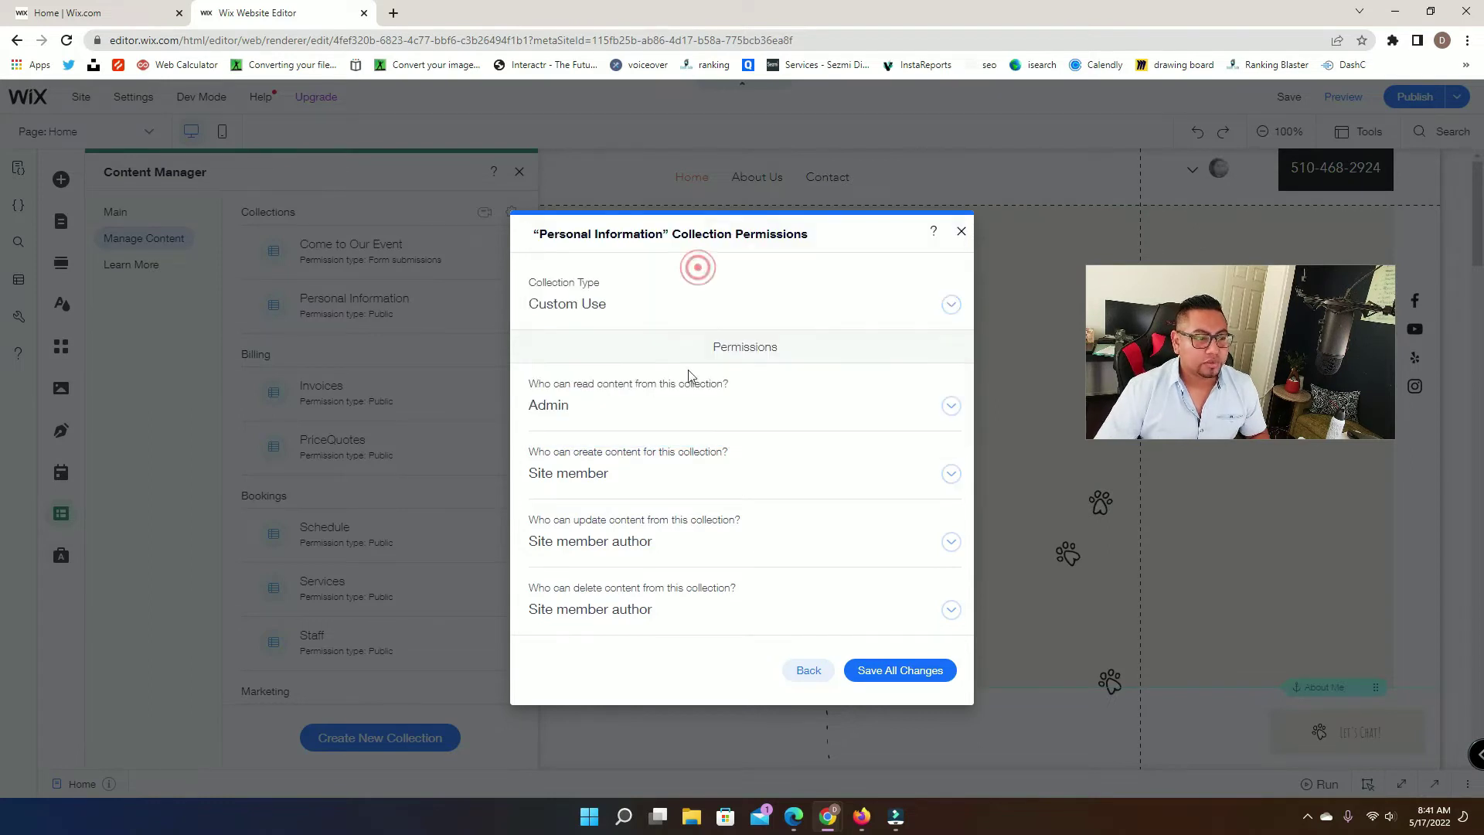
click(685, 408)
click(618, 616)
click(616, 484)
click(600, 537)
click(607, 534)
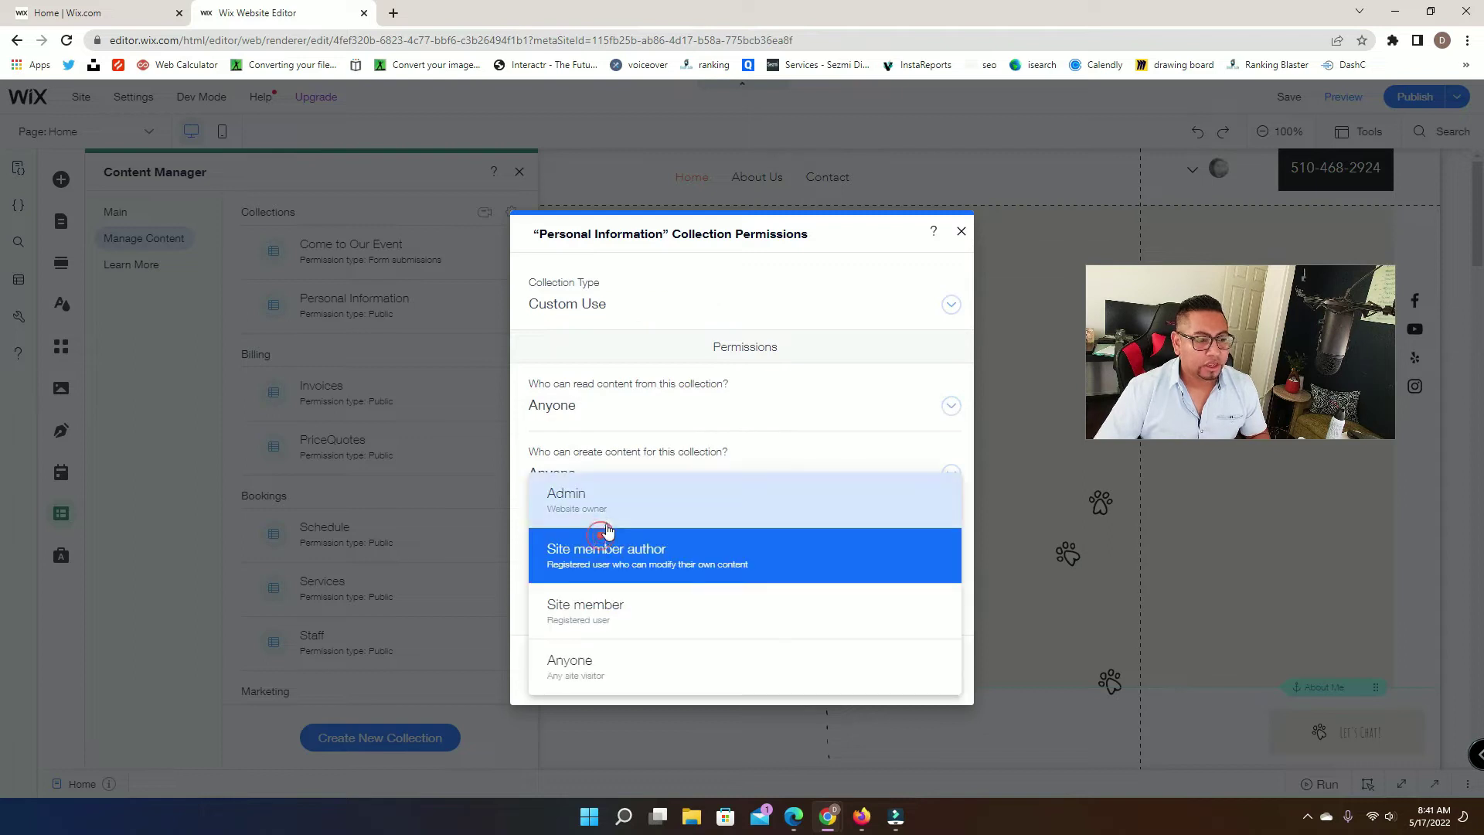
click(590, 680)
click(600, 611)
scroll(607, 618, down, 2)
click(608, 664)
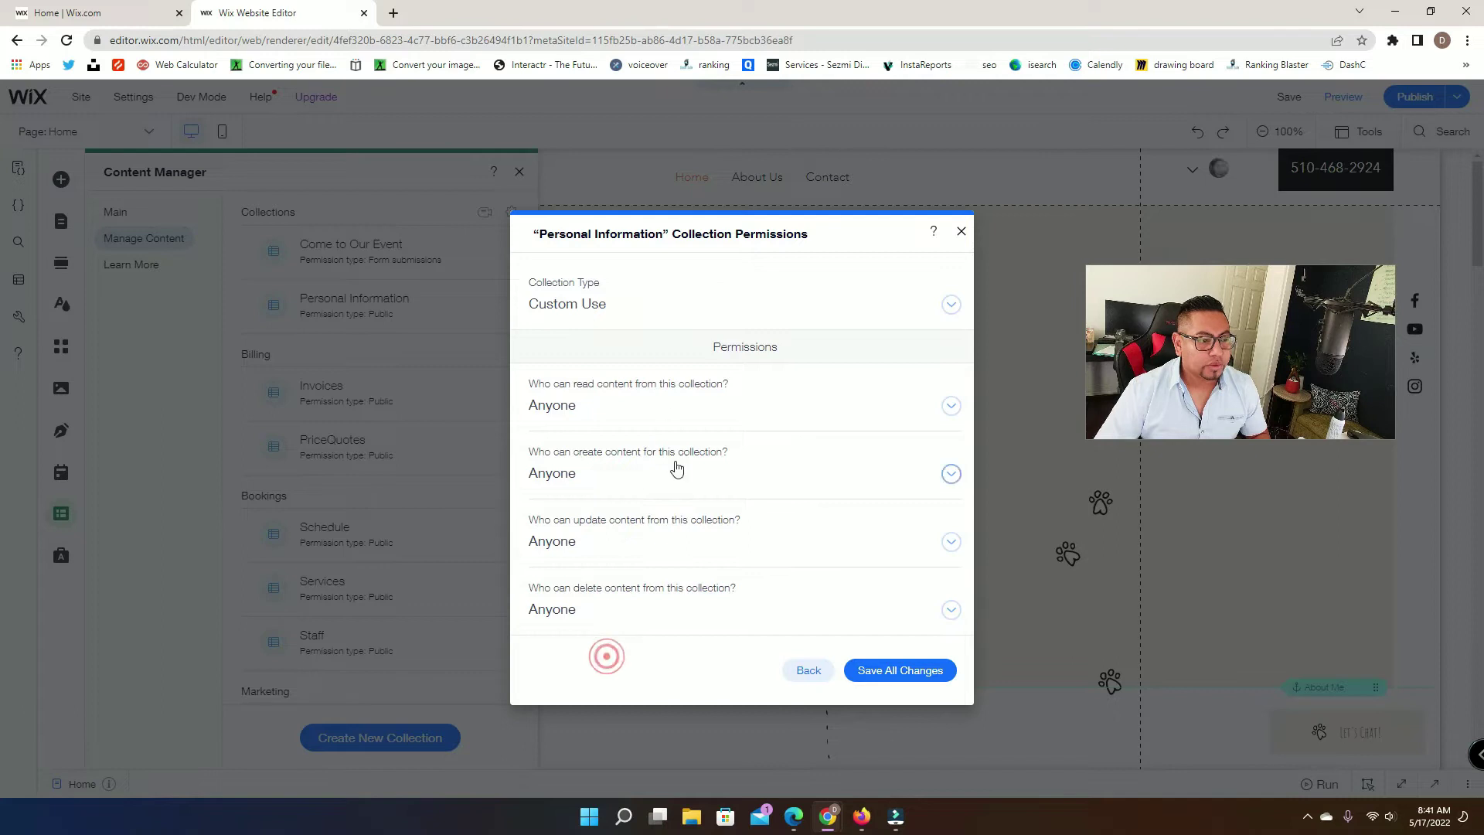
Change the Personal Information collection's type to Site Content
click(842, 305)
scroll(729, 497, up, 2)
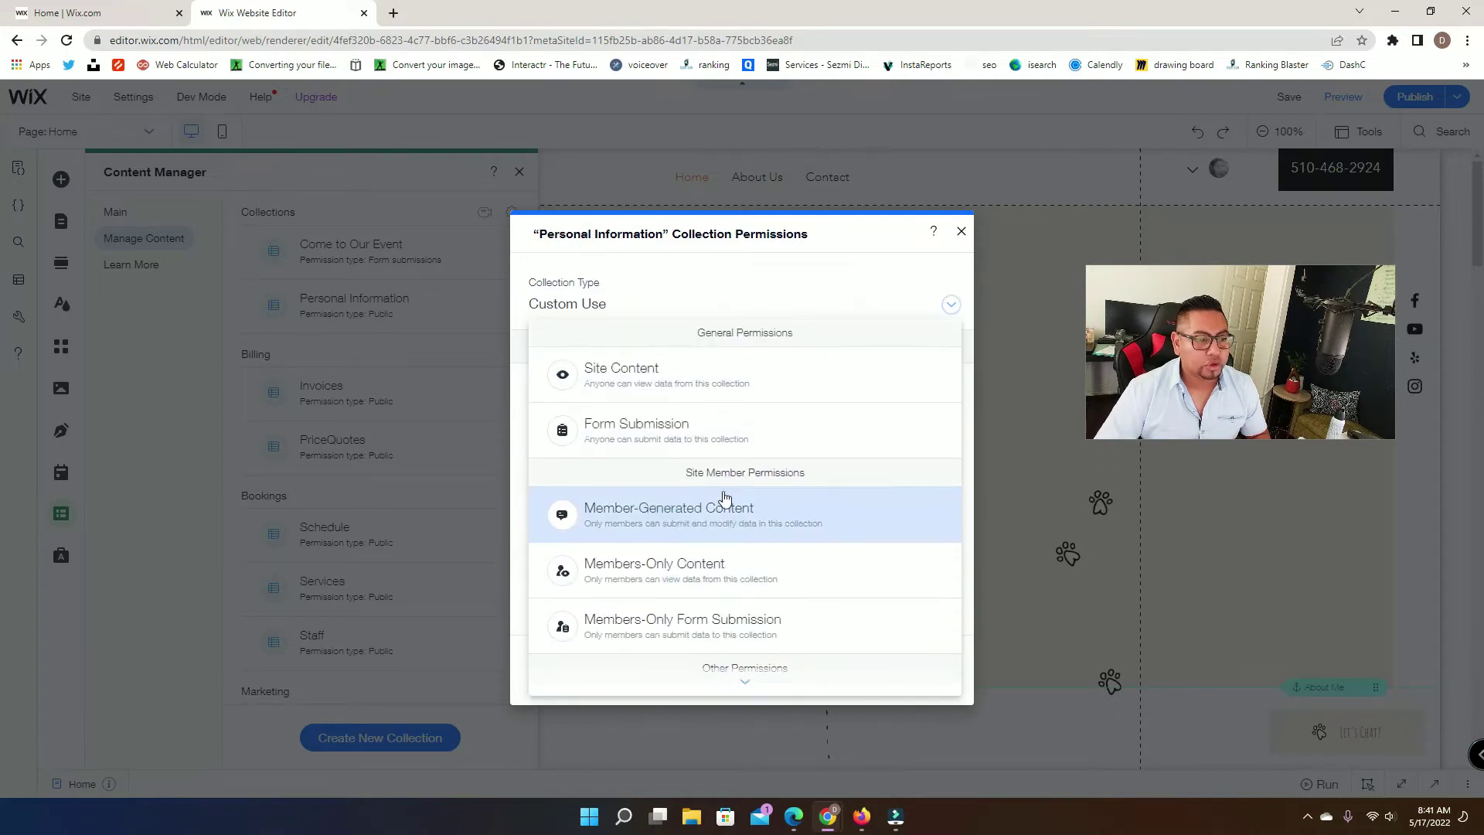
click(648, 397)
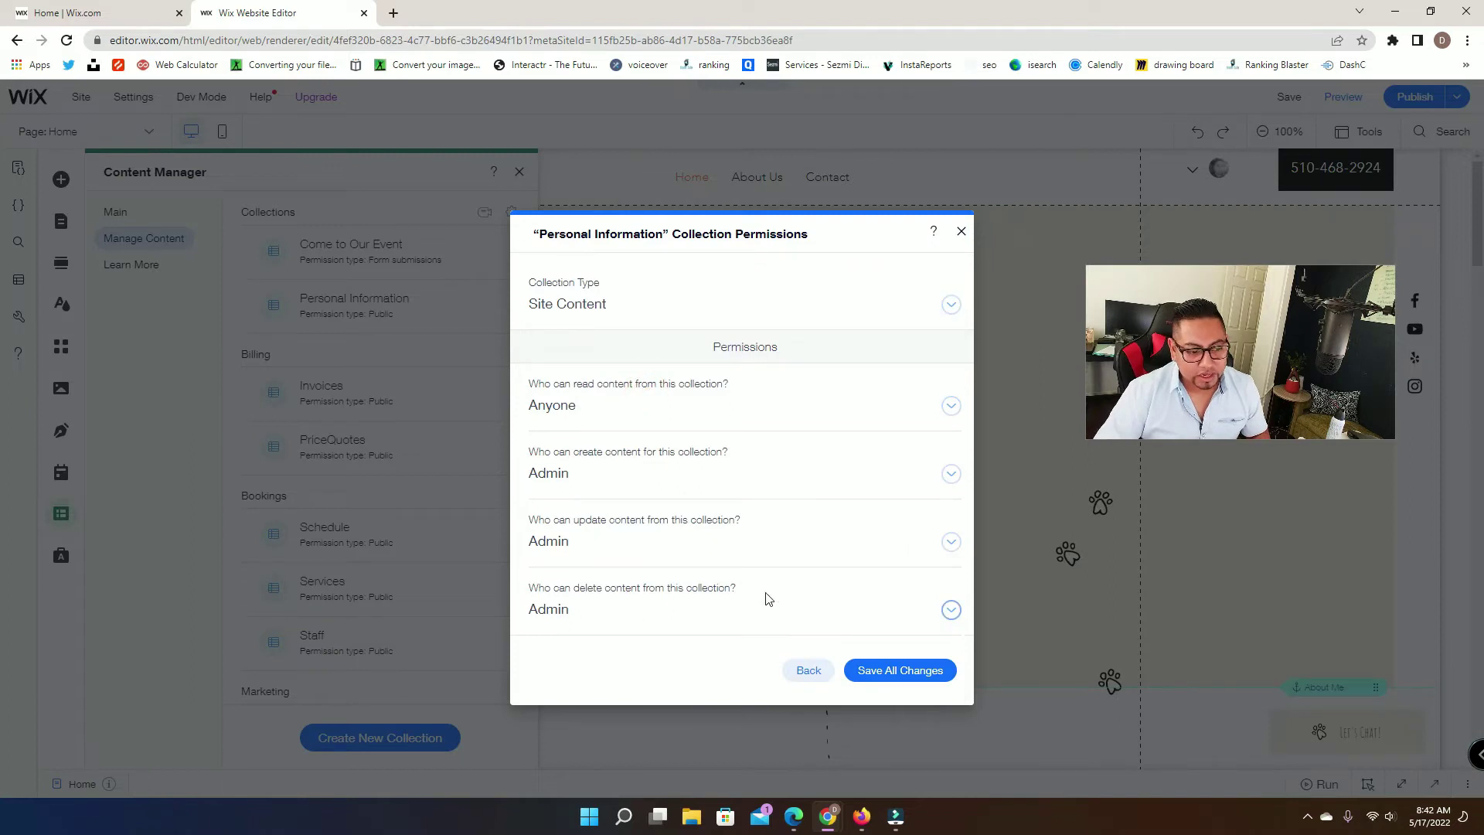
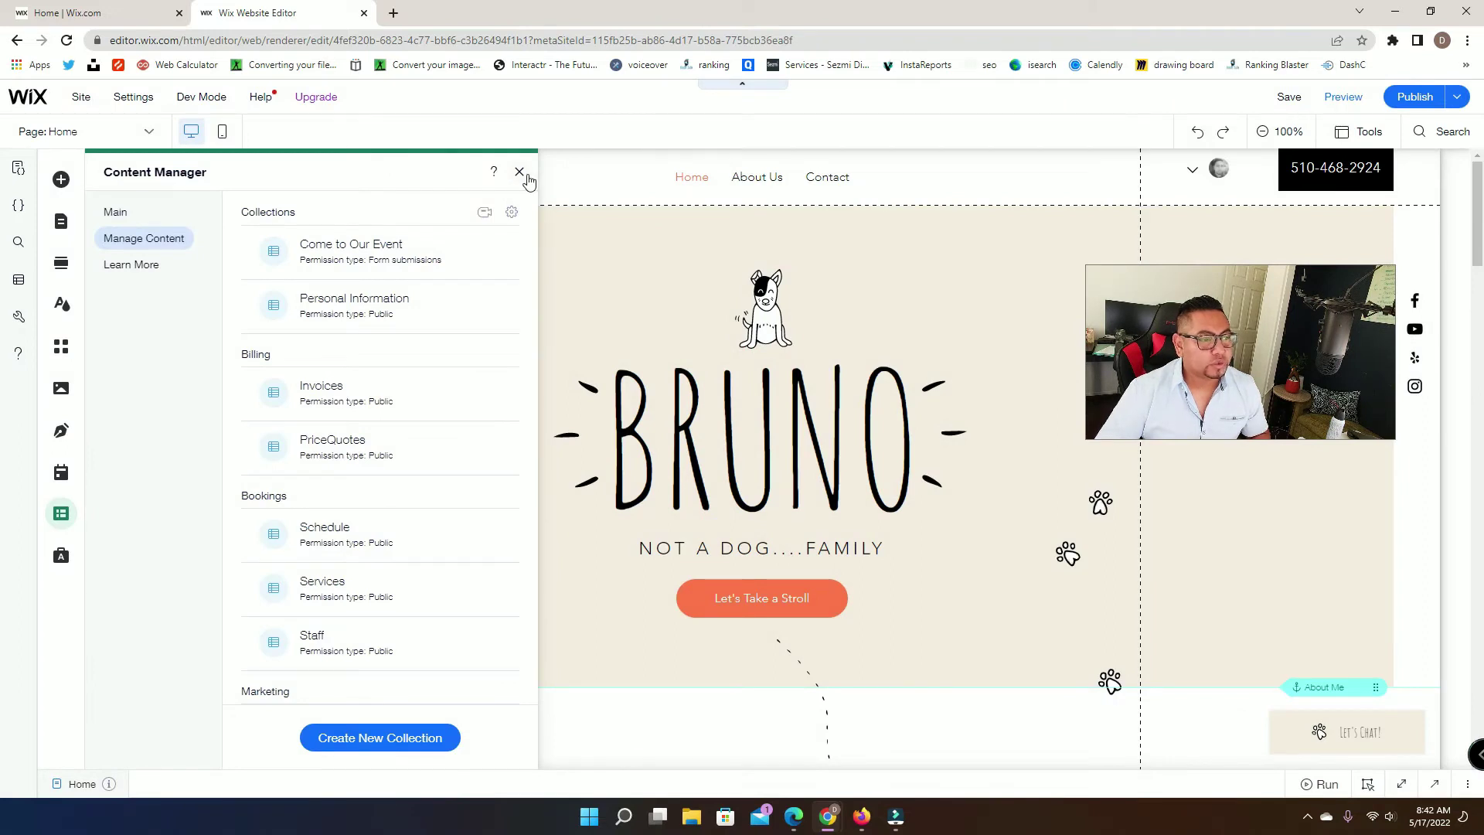
Start creating a new collection and enter Dogpage as its name
click(377, 747)
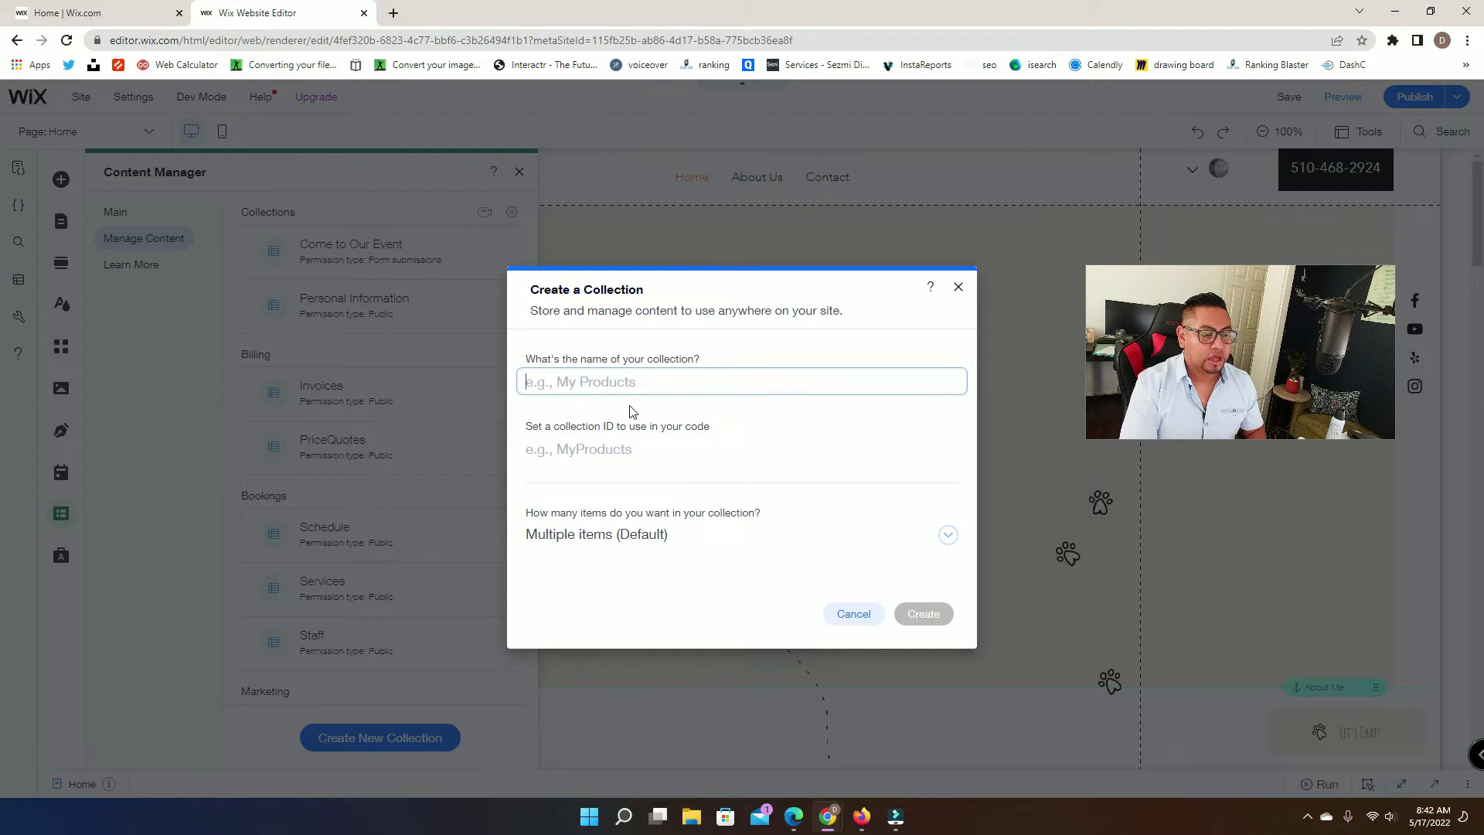
text(Dog)
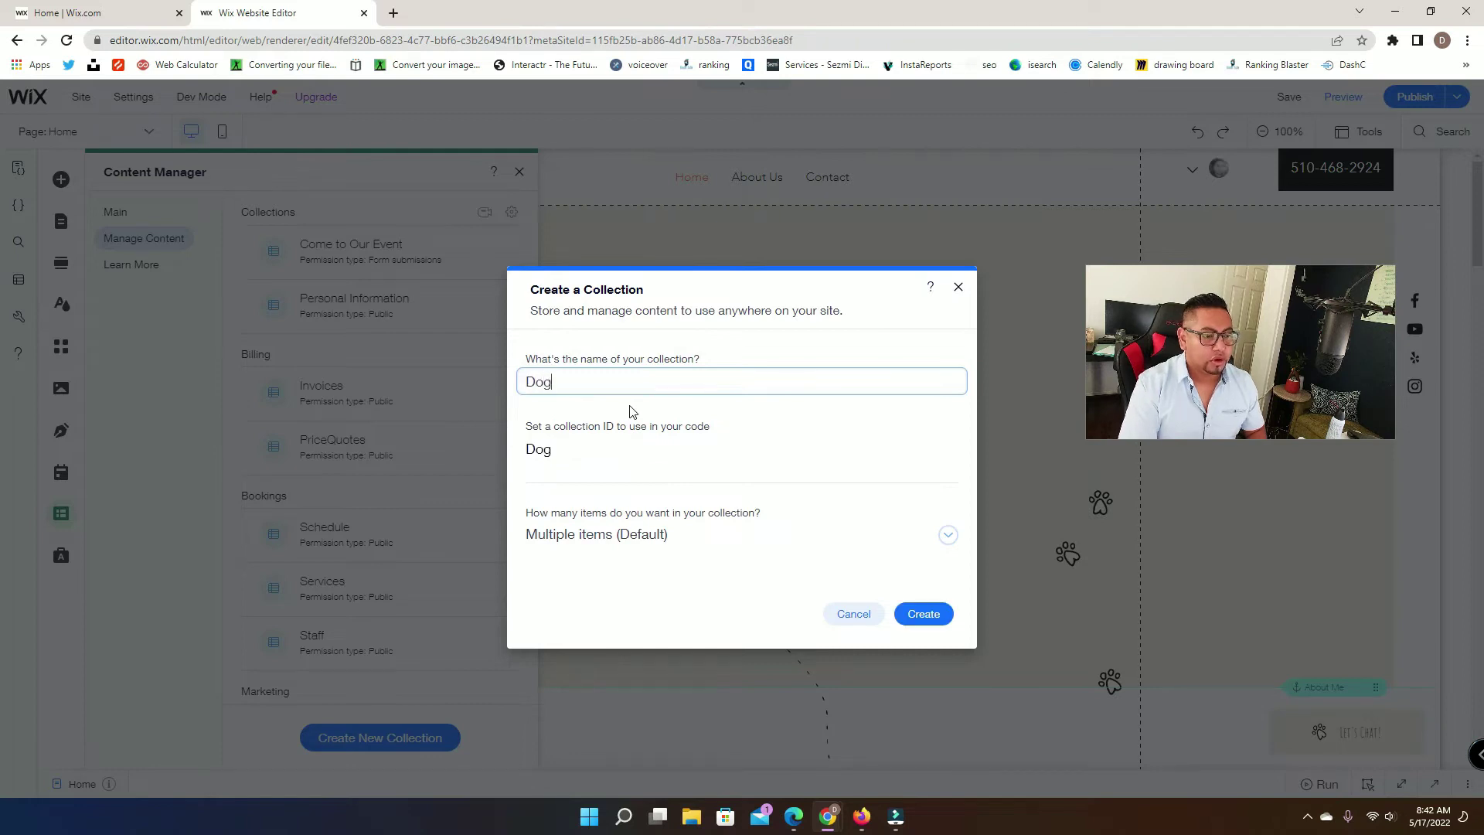
text(page)
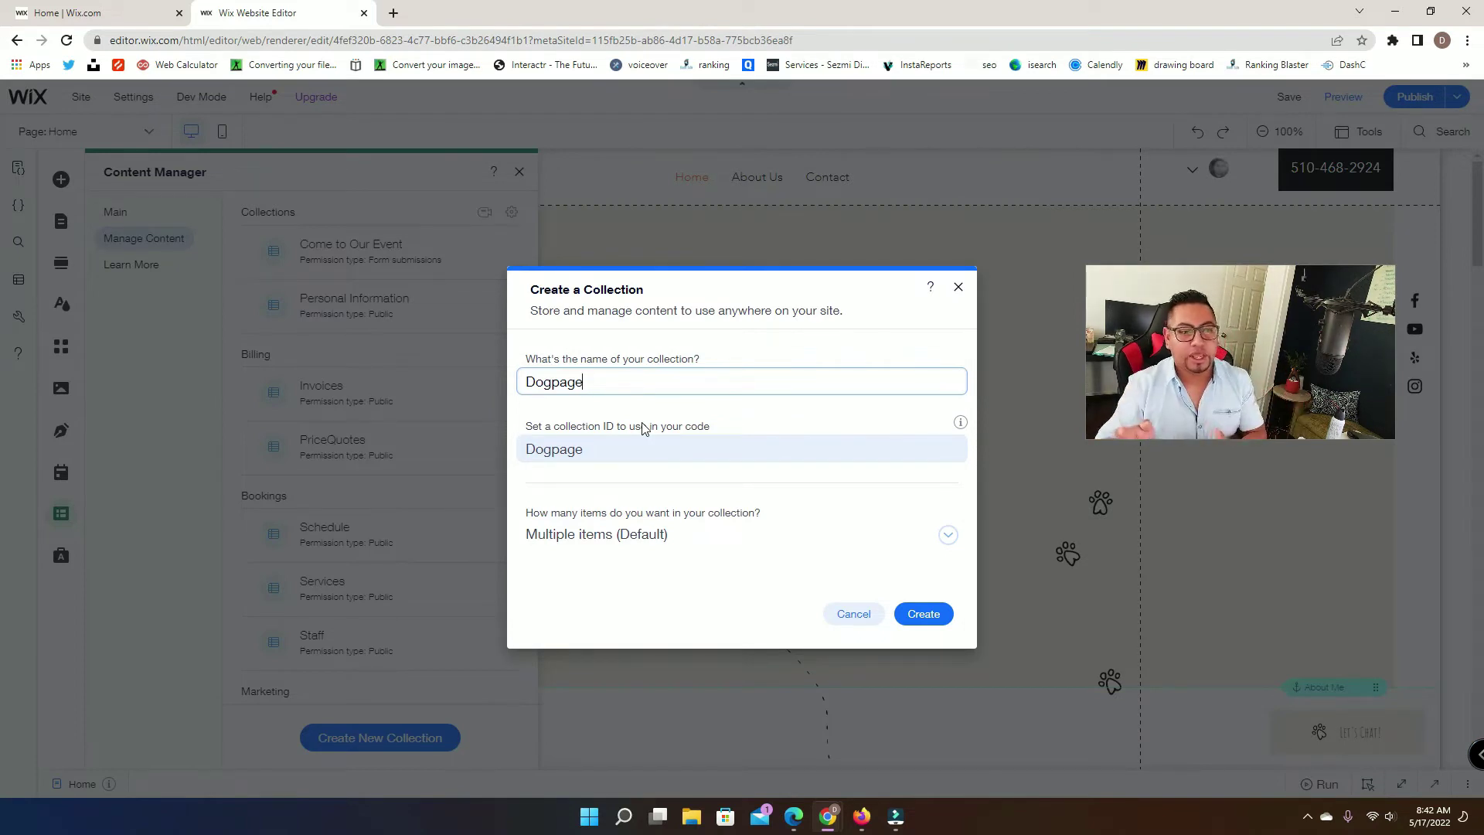
Replace the new collection's name with furrypet and create the collection
double_click(645, 382)
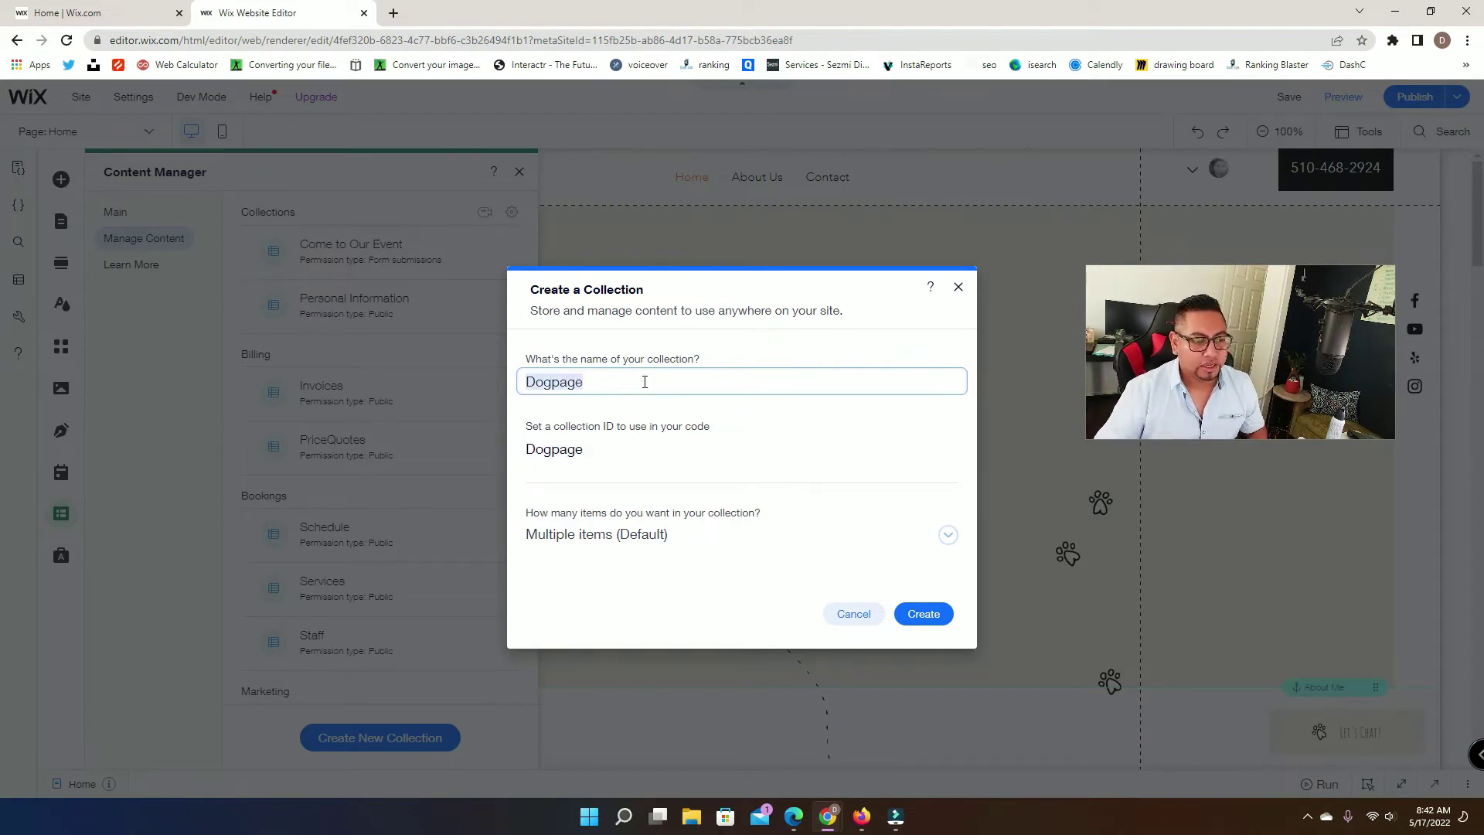
key(BackSpace)
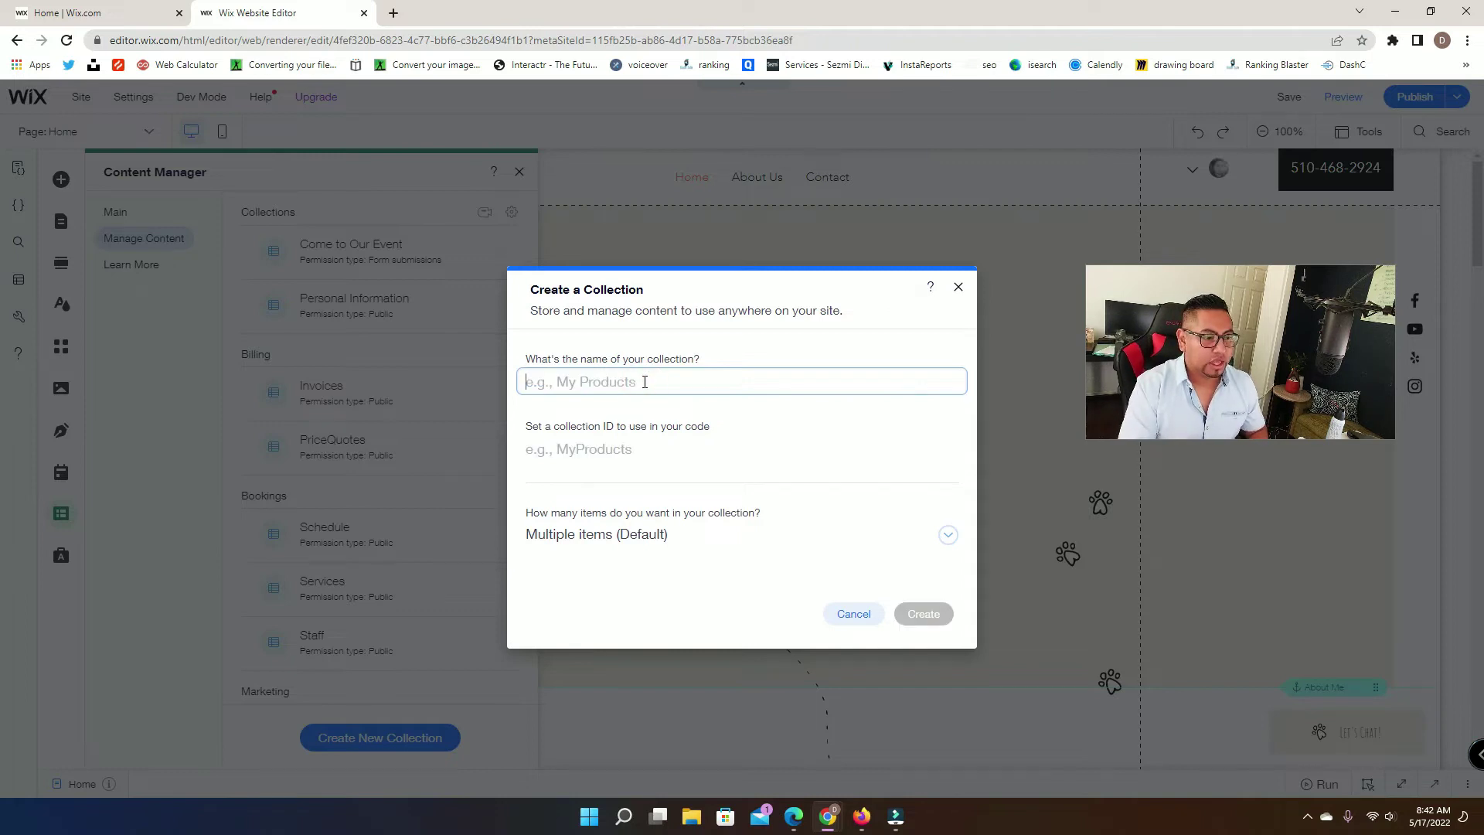
text(furry)
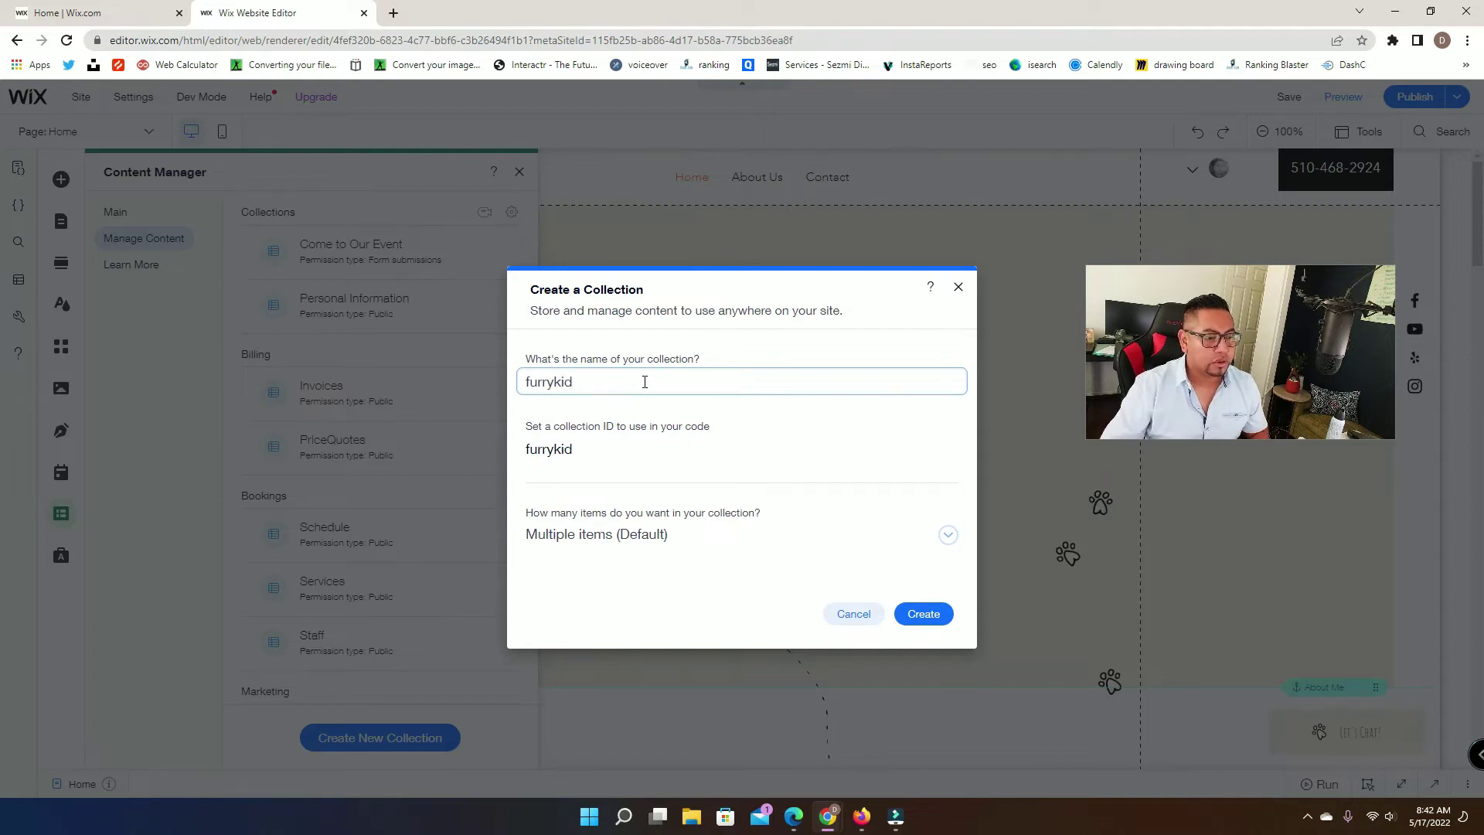
text(pet)
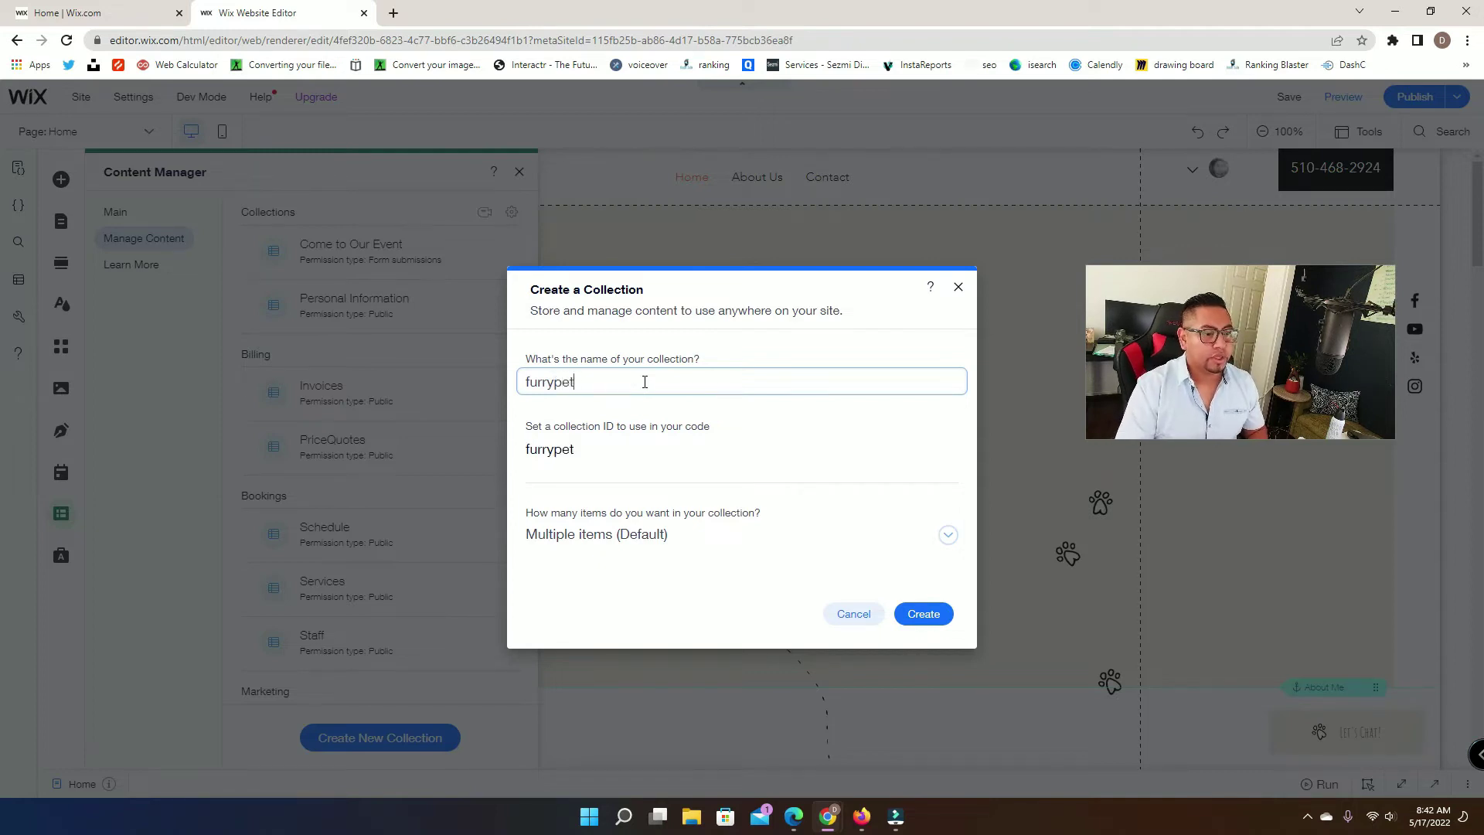
click(924, 615)
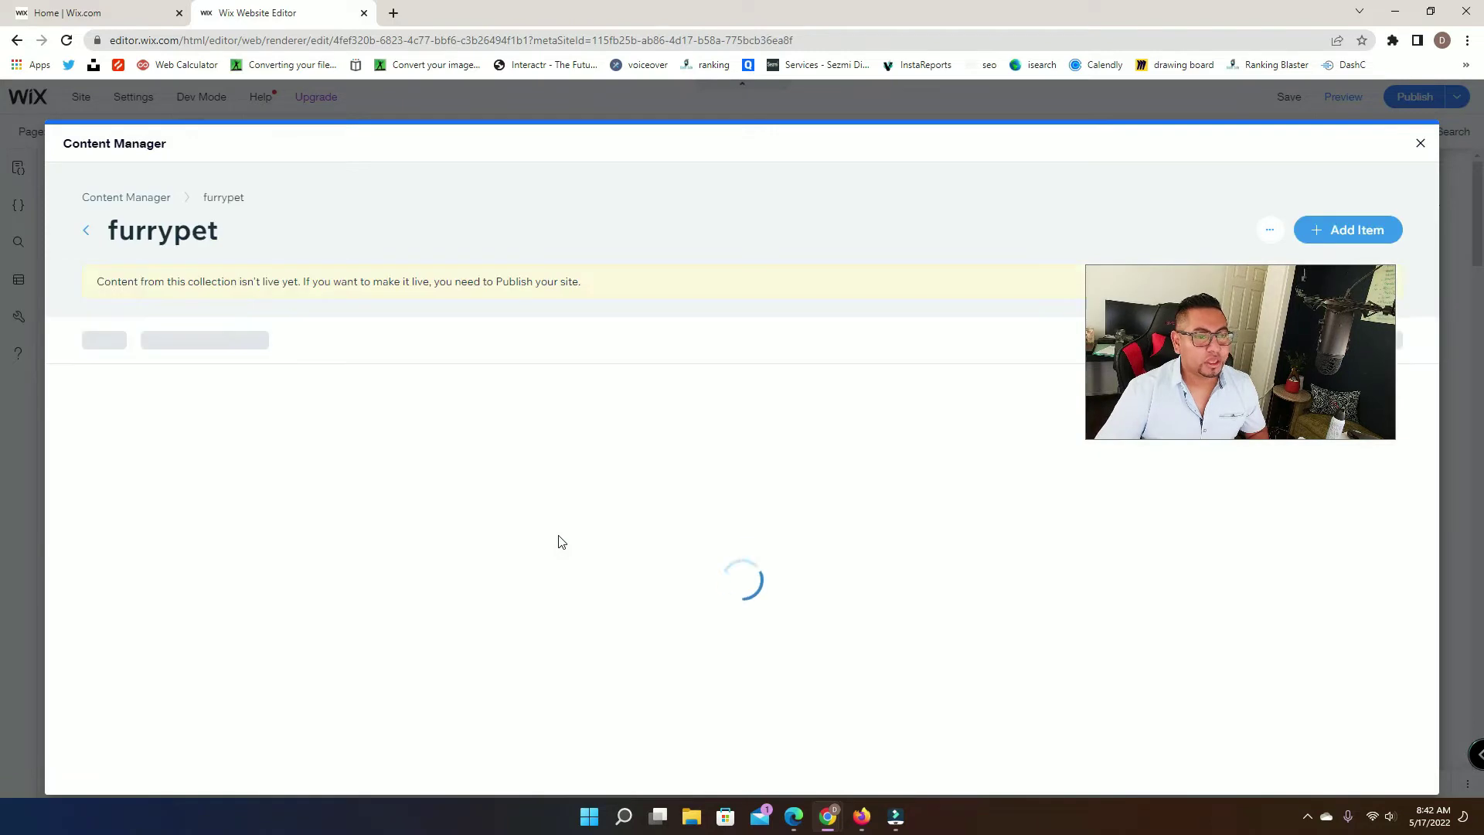
Add two text fields named Pet's Name and Pet's Last Name to the furrypet collection
click(329, 376)
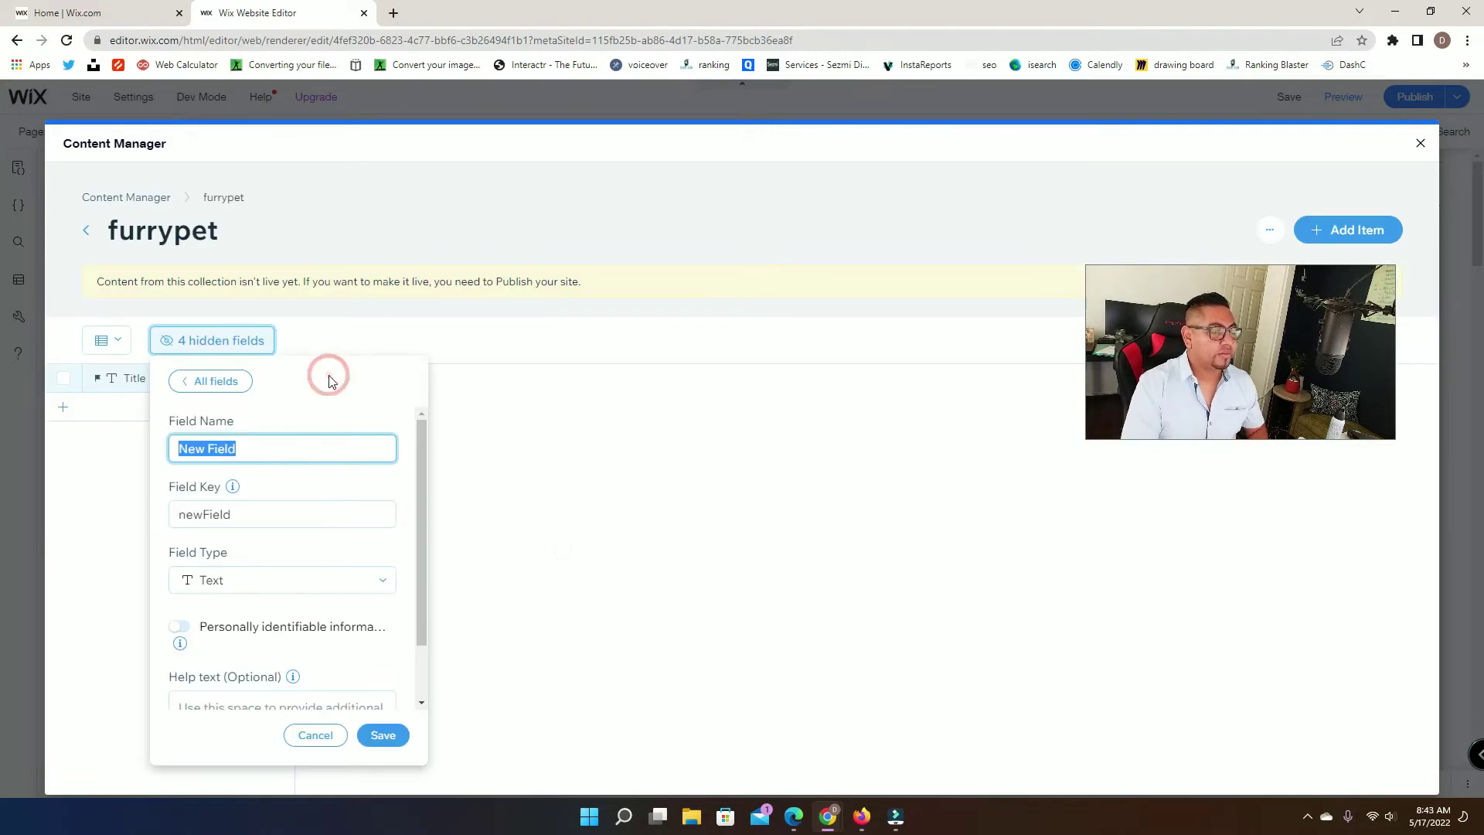
text(Pet)
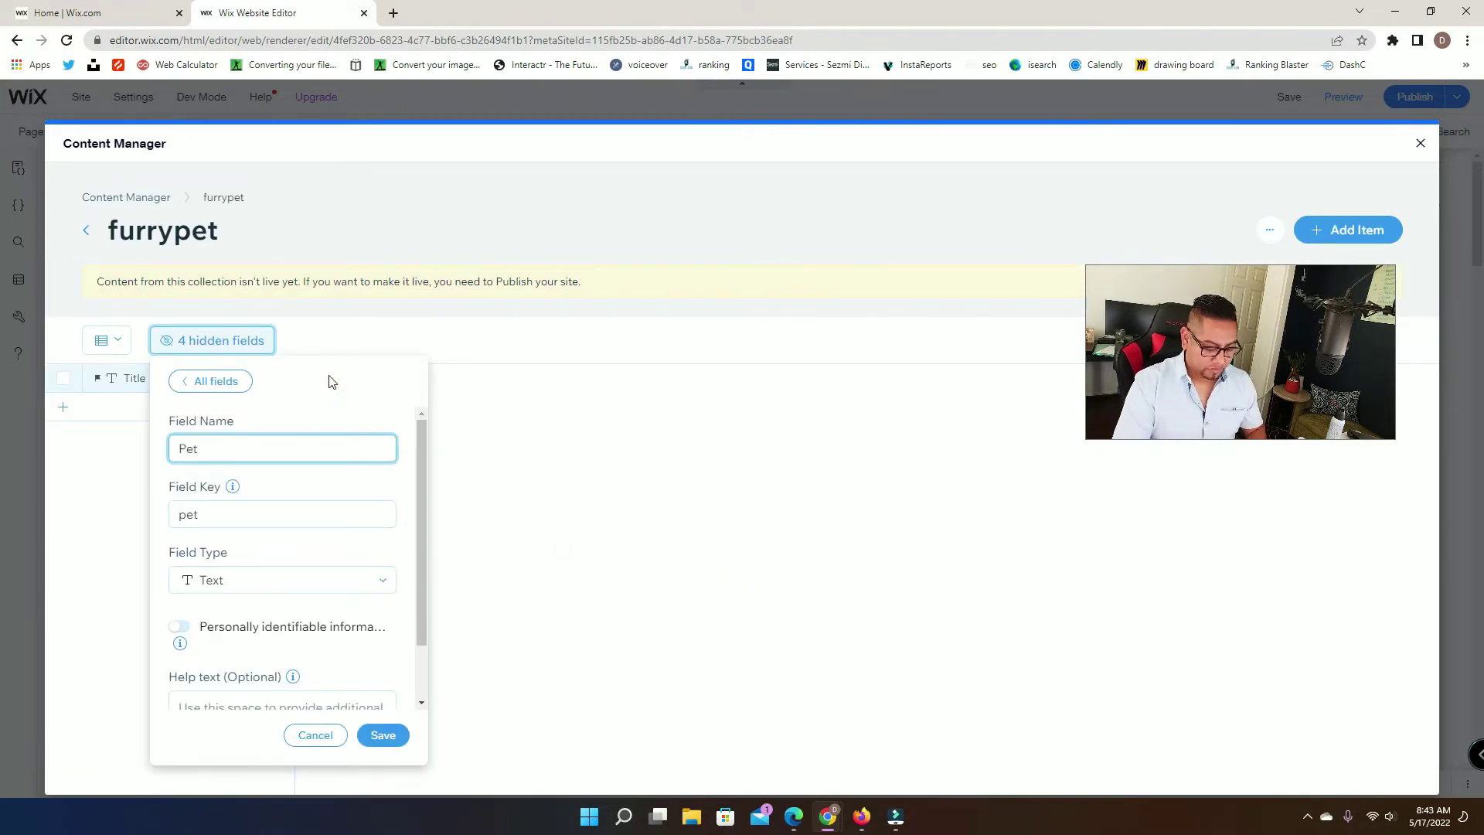
text('s Name)
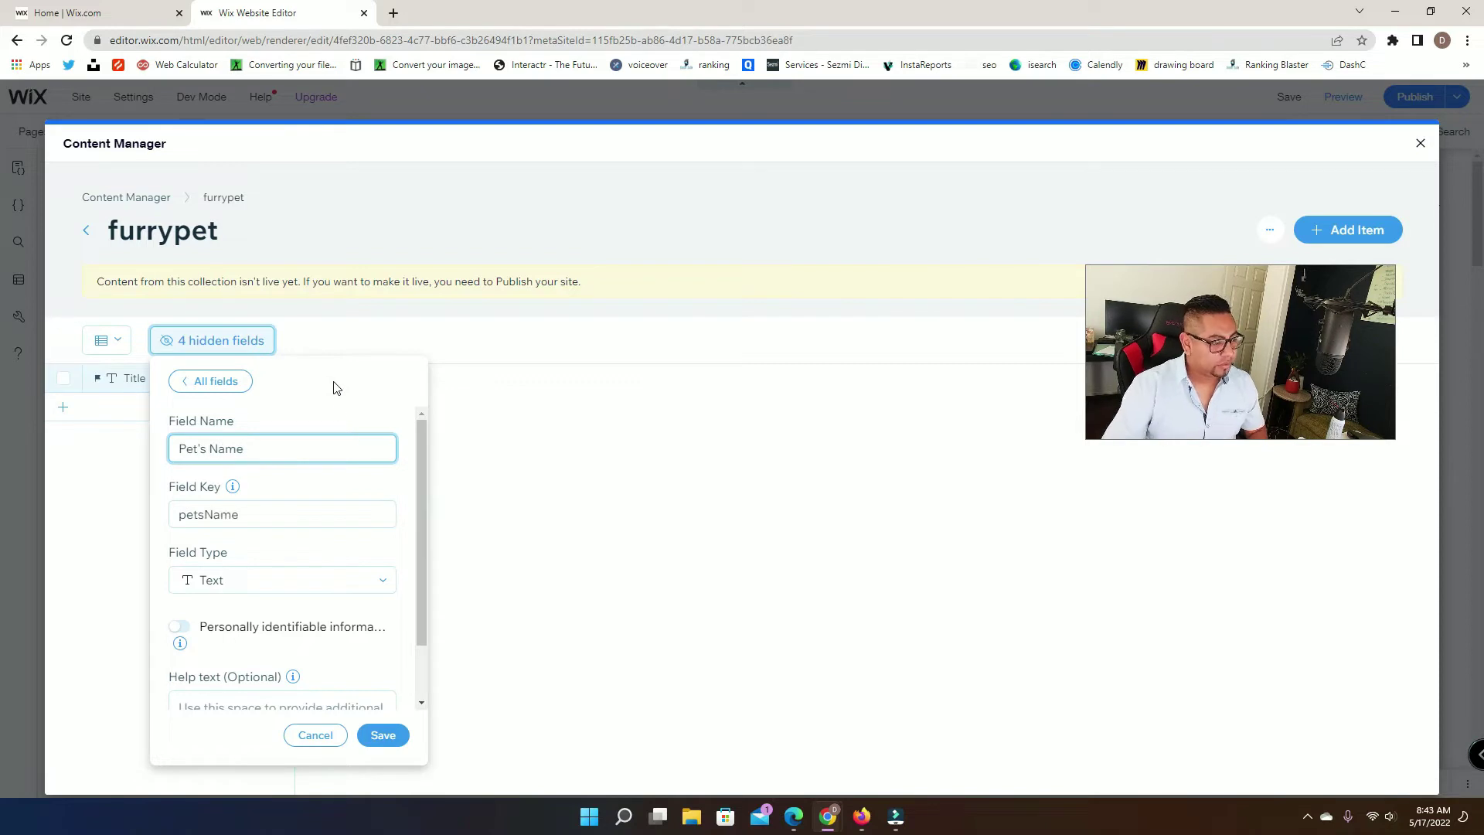
click(383, 735)
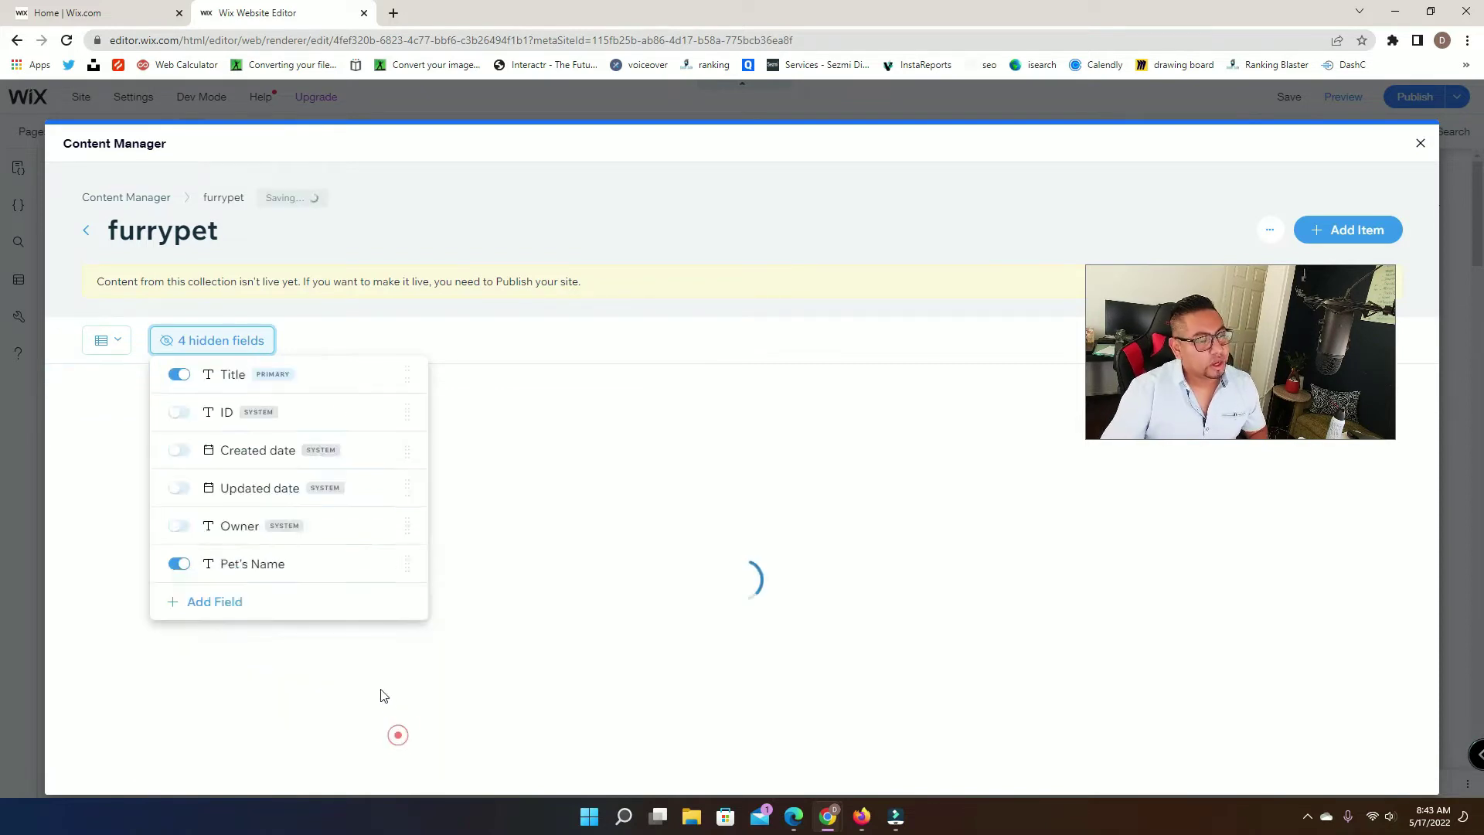
click(470, 389)
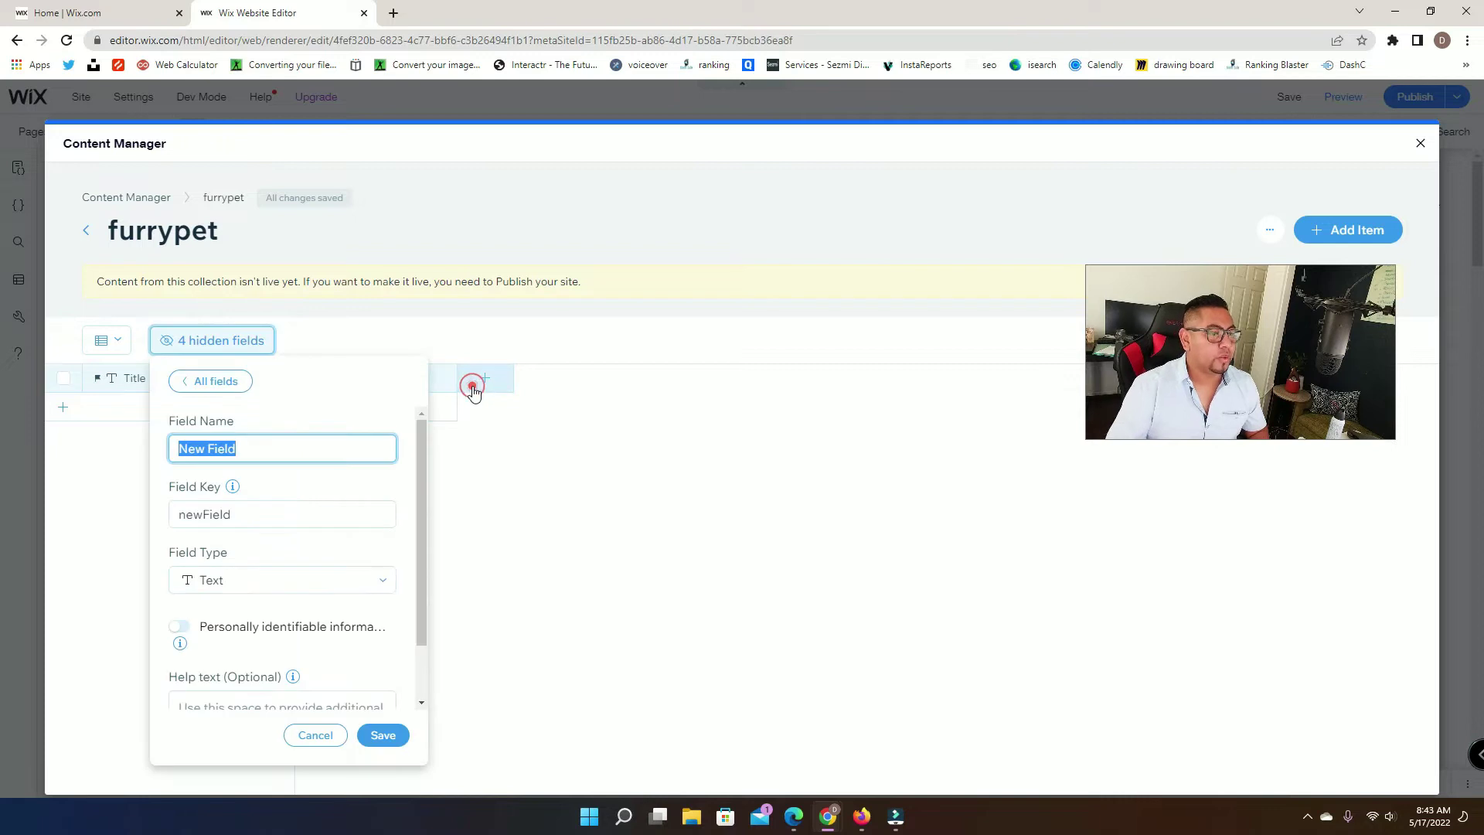
text(Pet's)
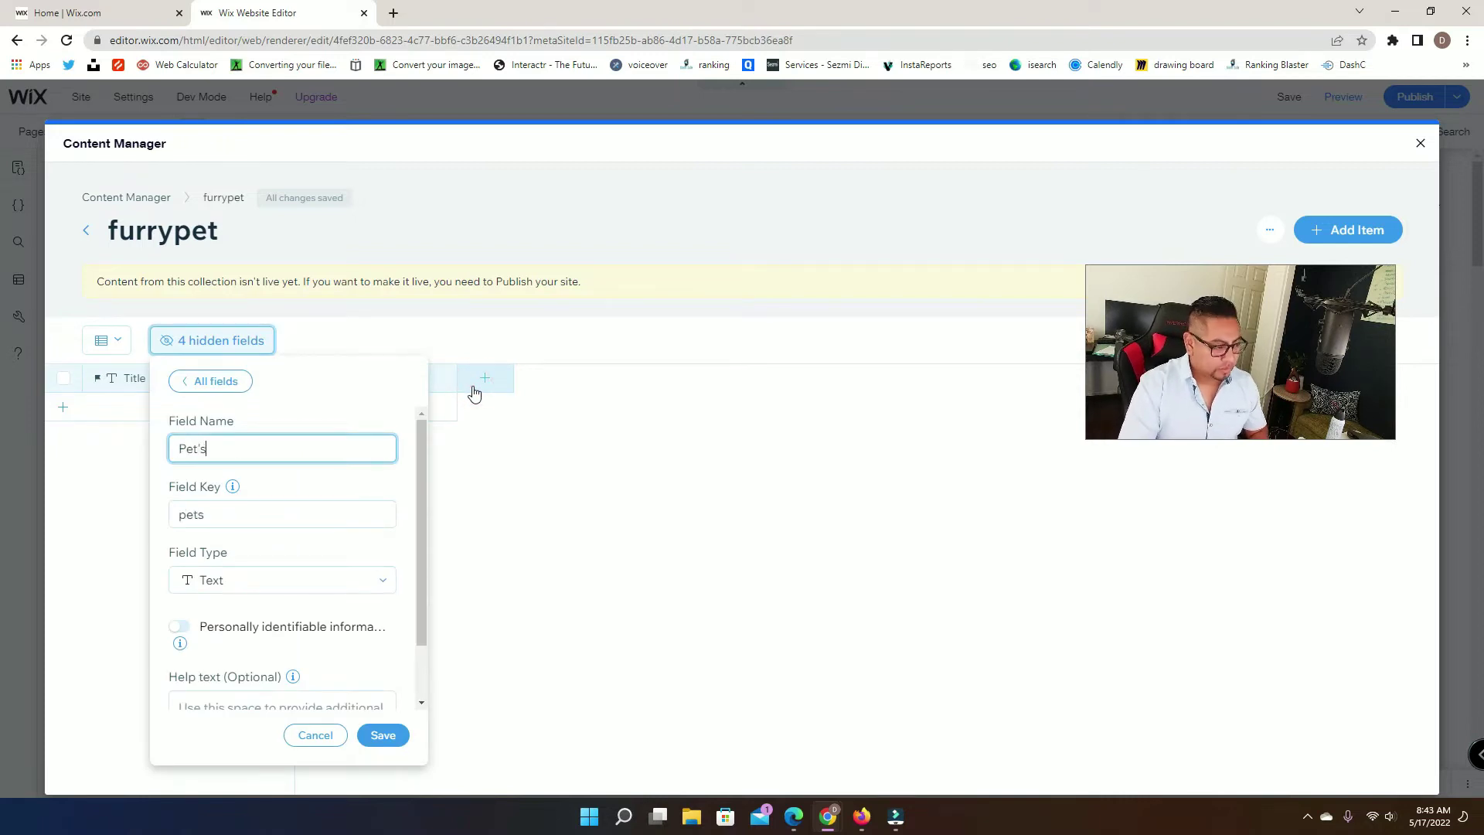
text( Last Name)
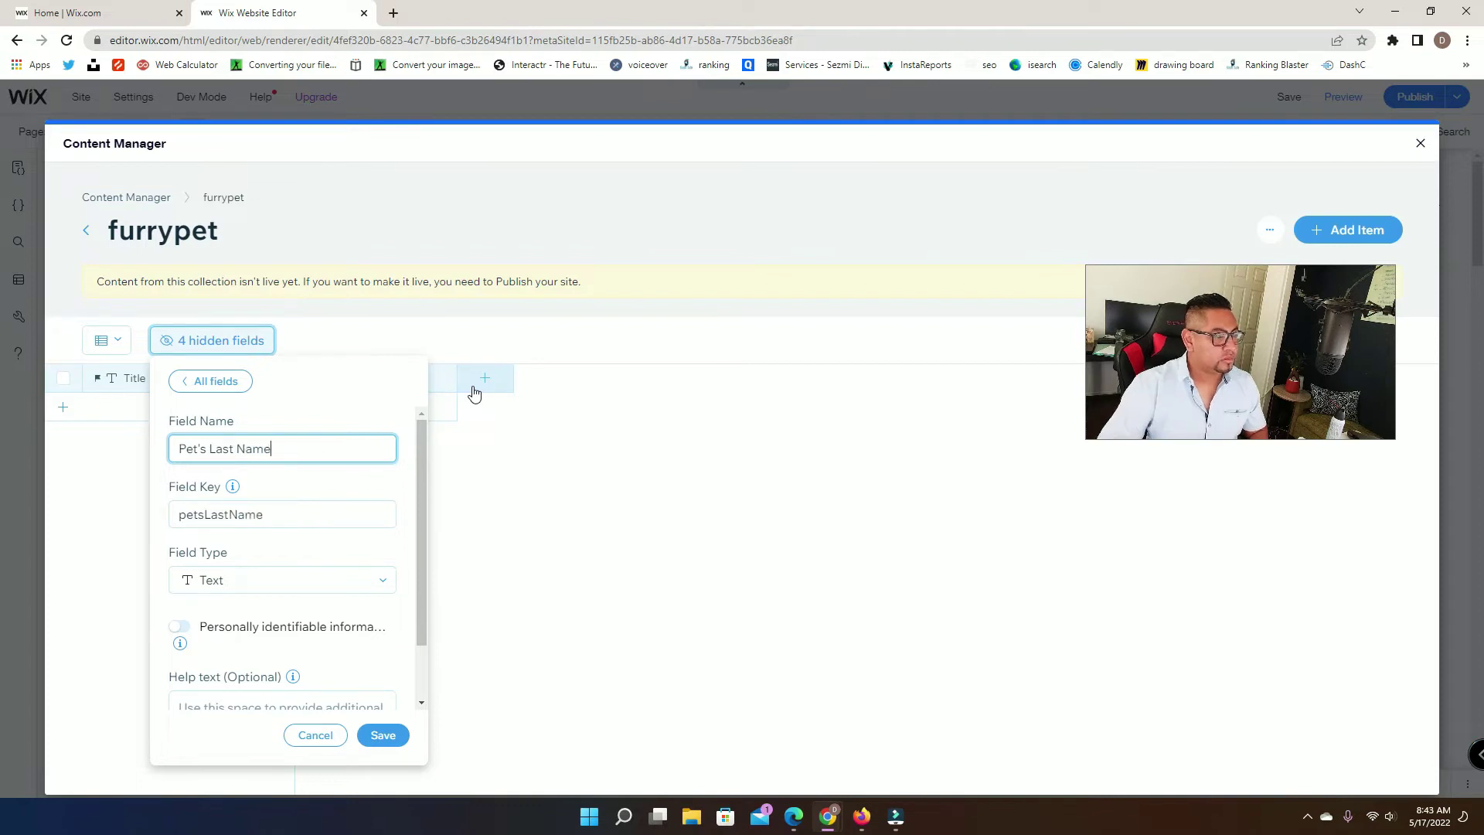
click(384, 737)
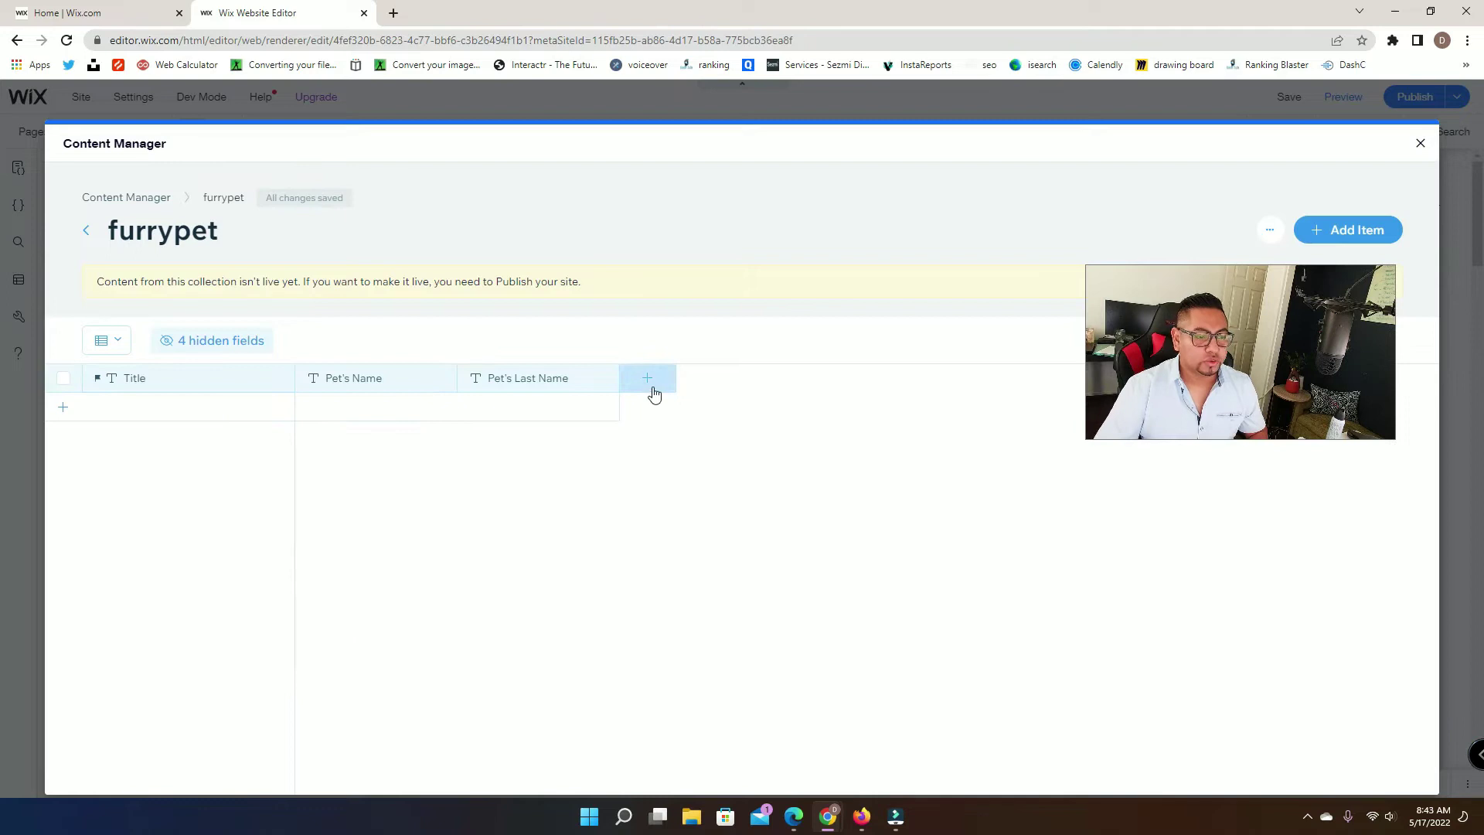
Add a Boolean field named Vaccinated to the furrypet collection and close the collection
click(653, 393)
text(Vaccinated)
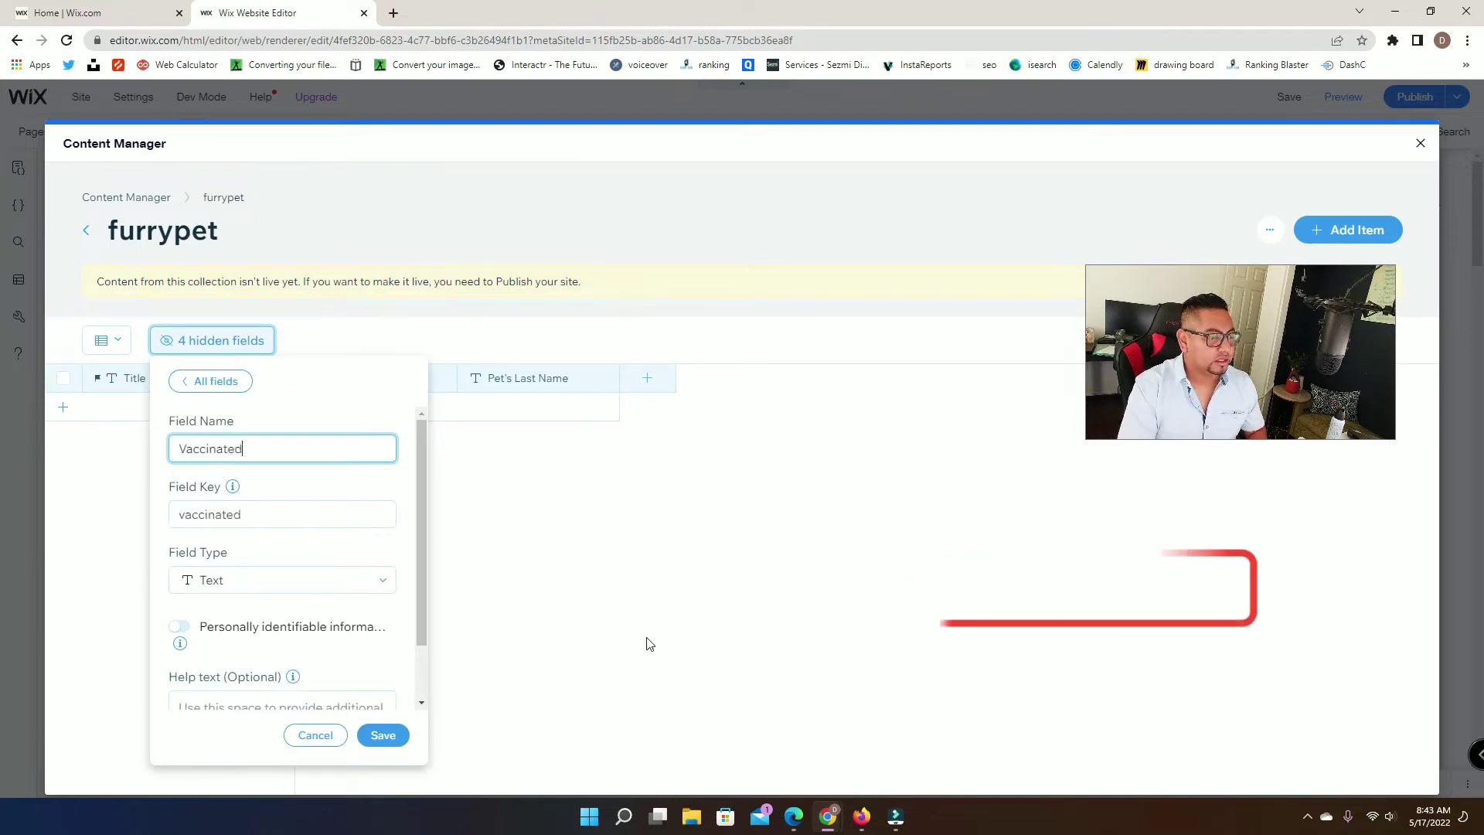
click(331, 582)
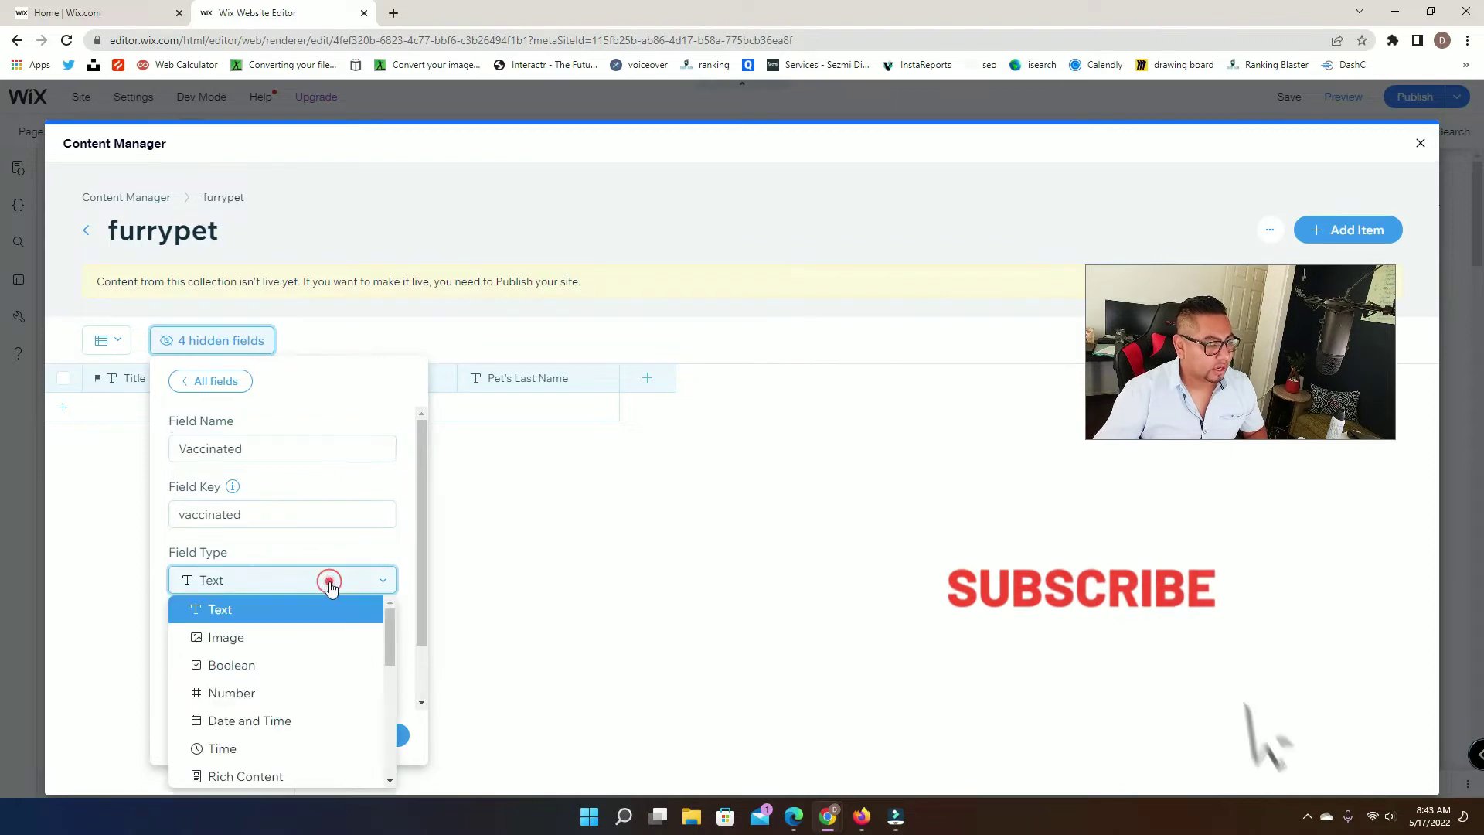
scroll(259, 700, down, 2)
scroll(259, 715, down, 4)
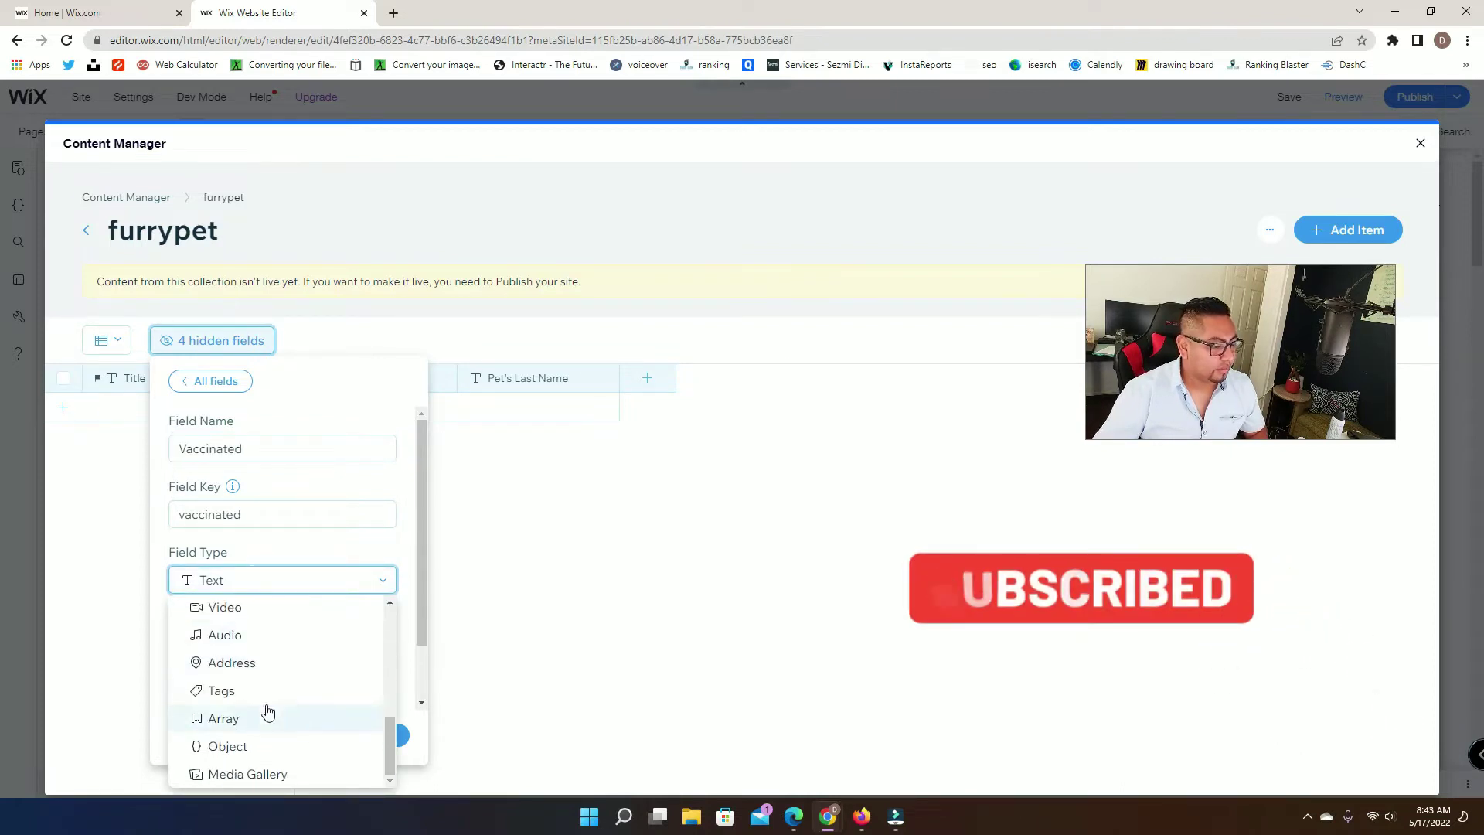
scroll(267, 709, up, 6)
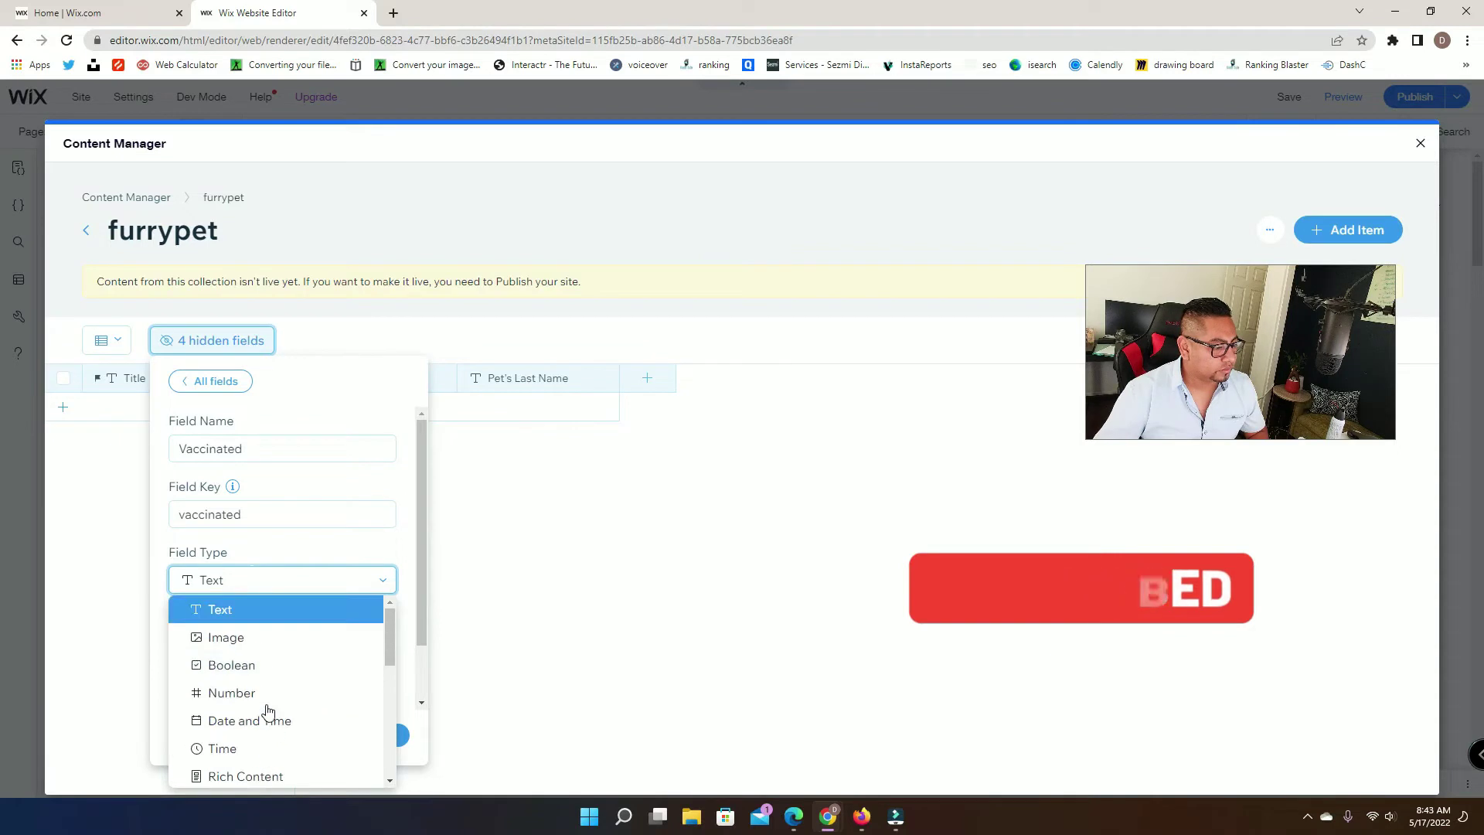
click(272, 666)
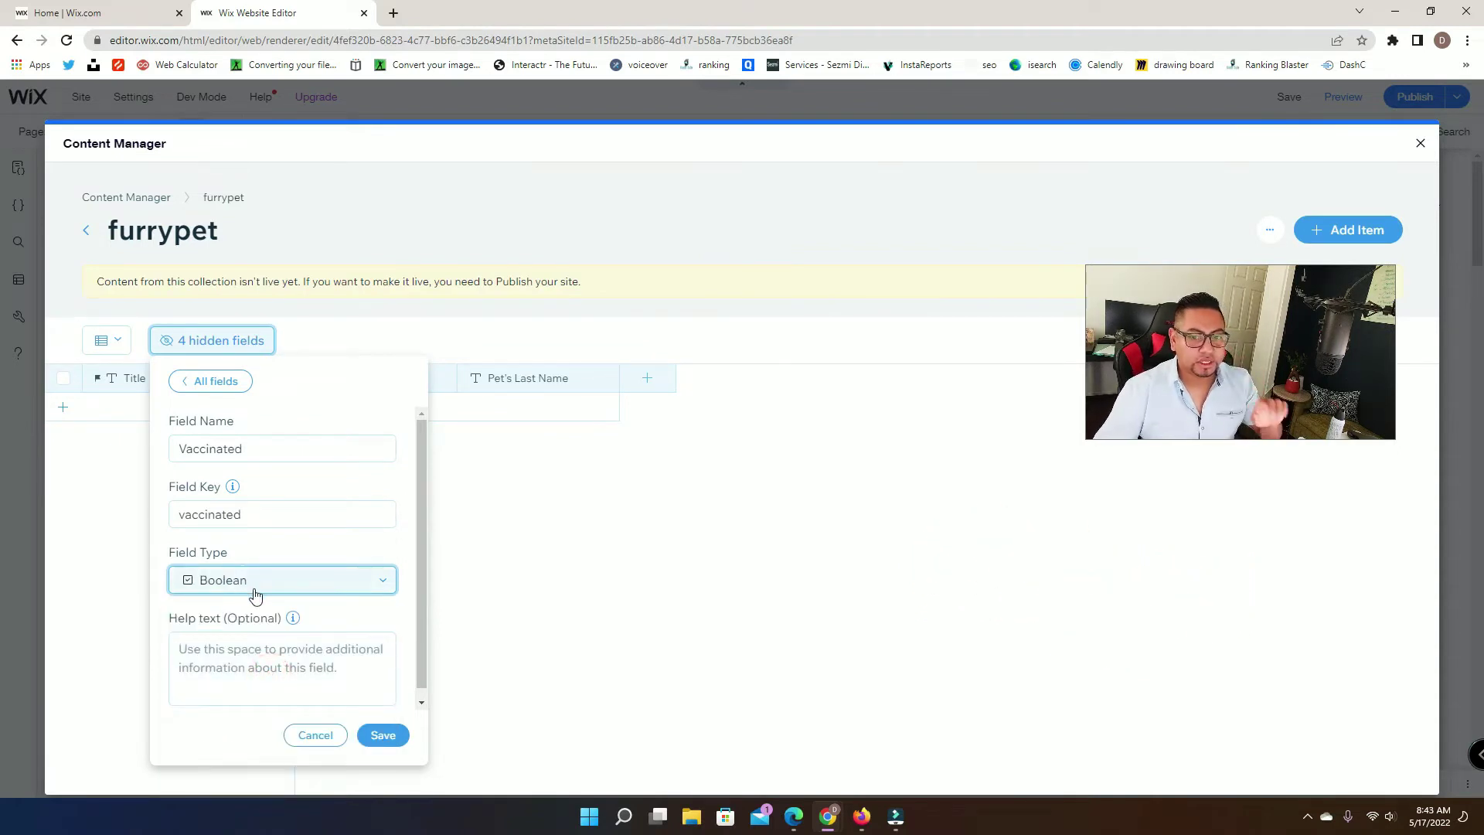
click(384, 736)
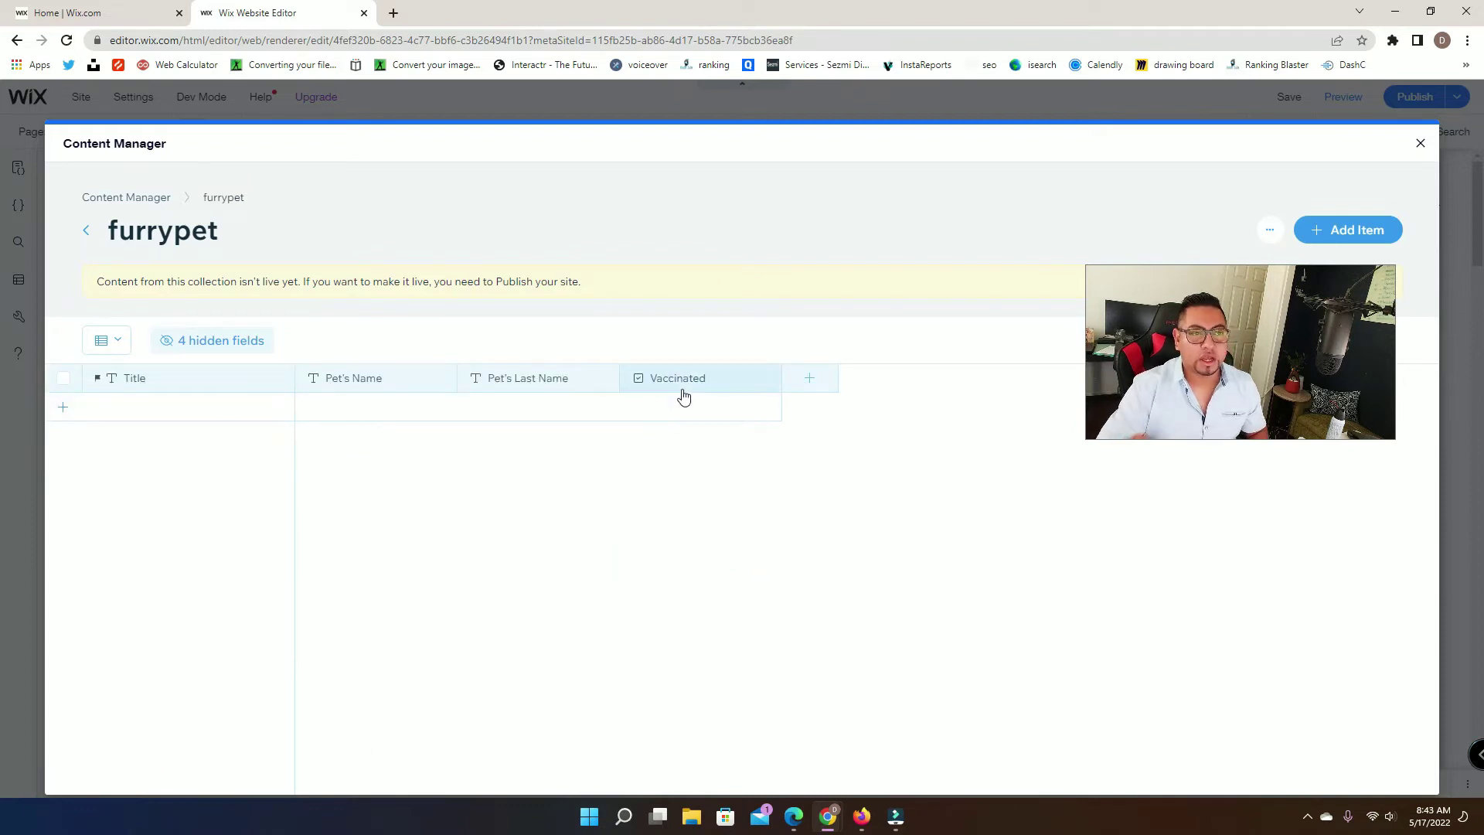
click(1421, 143)
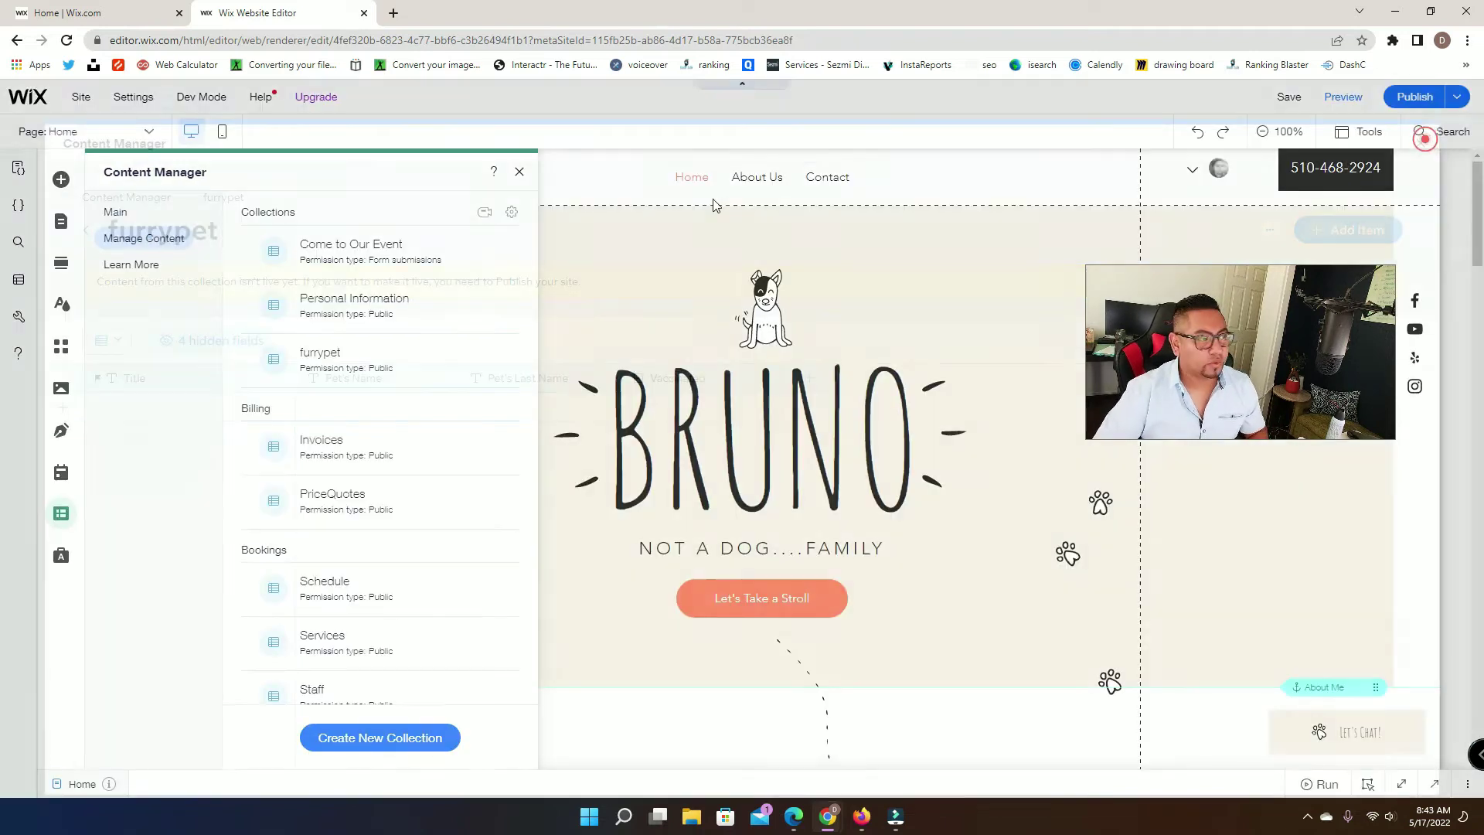
Examine the input elements that can be added to the page, including selection tags and checkboxes
click(61, 180)
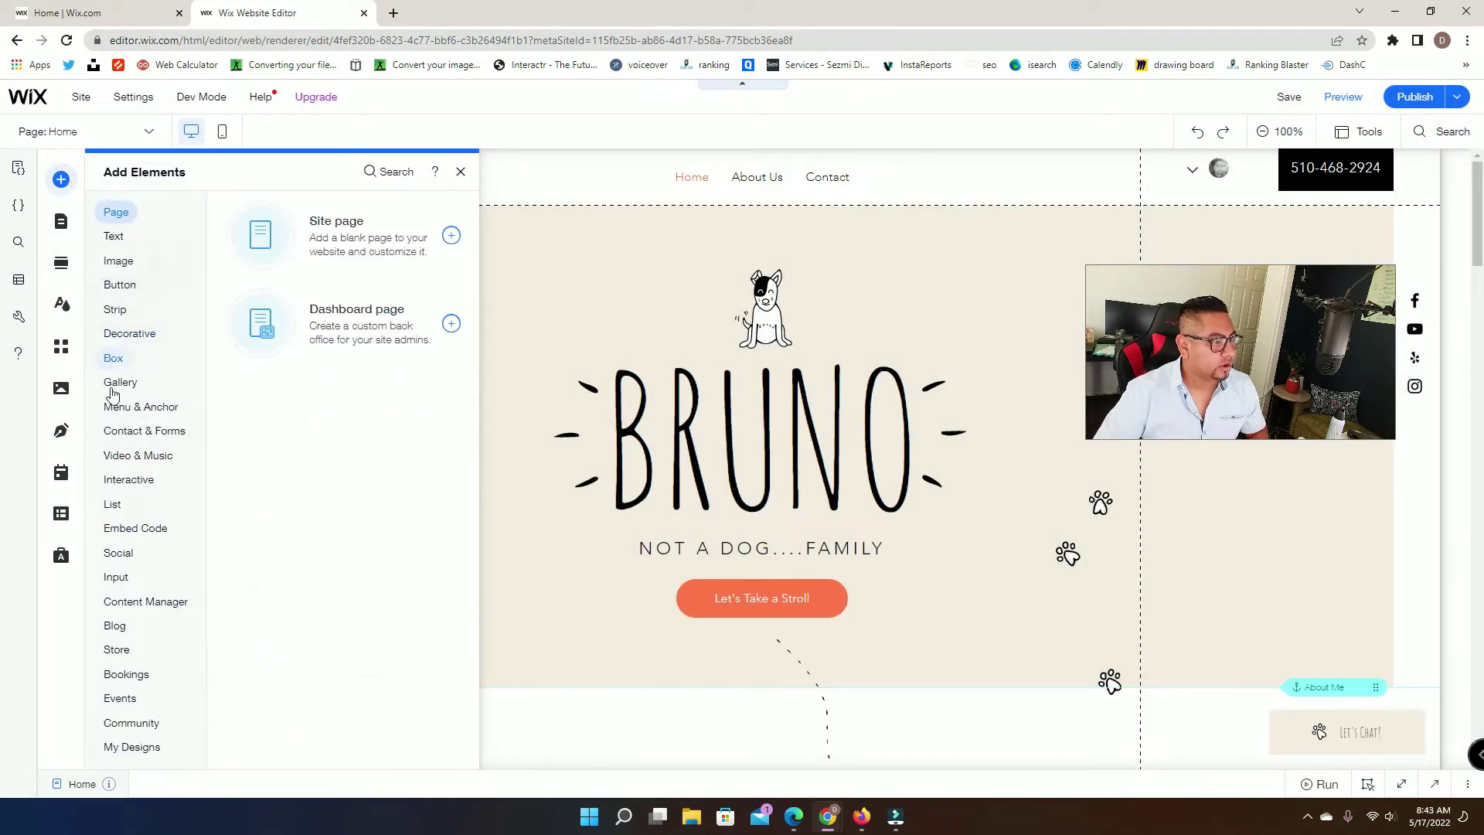
click(112, 579)
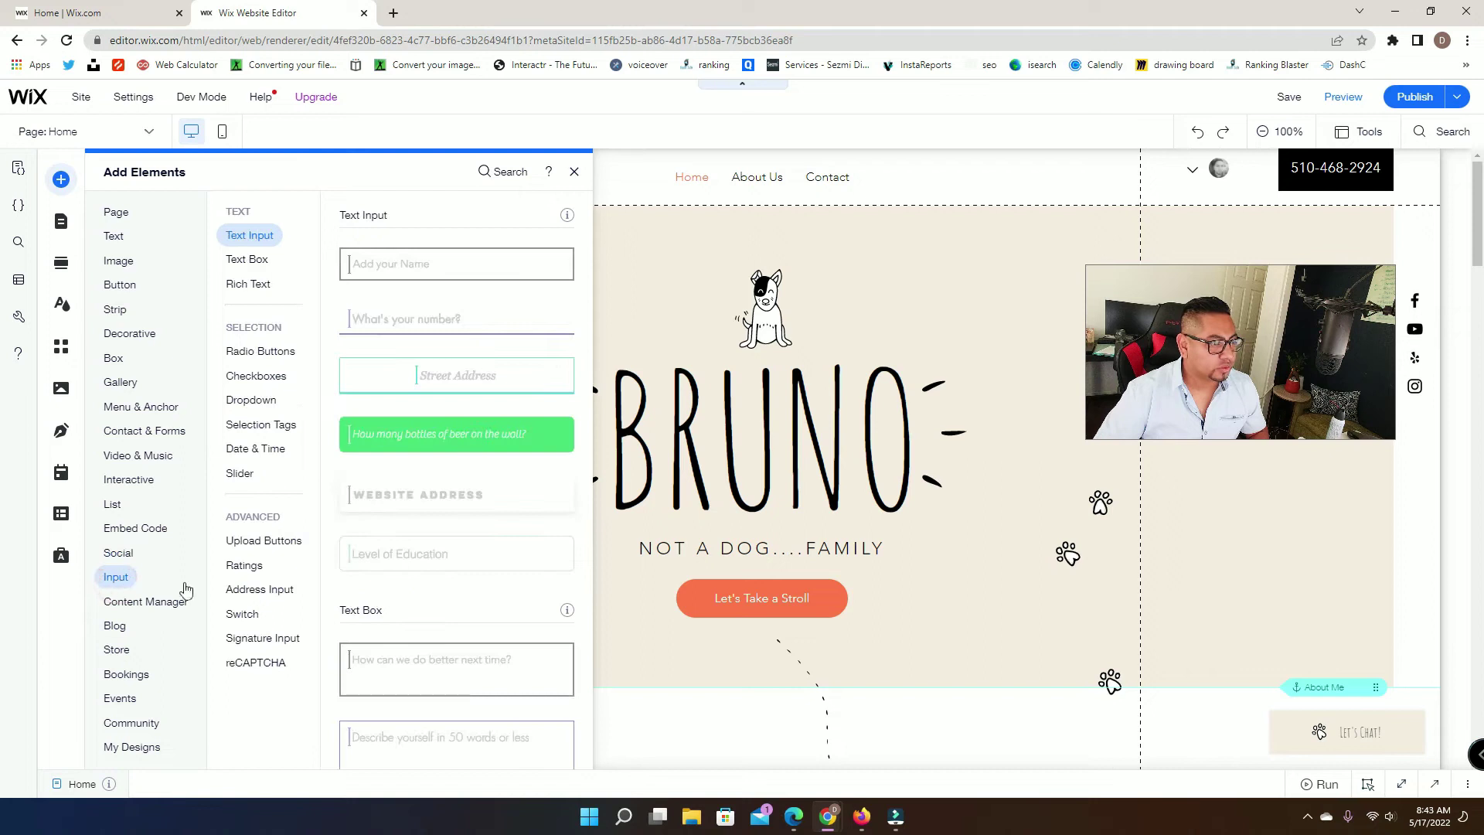
click(260, 427)
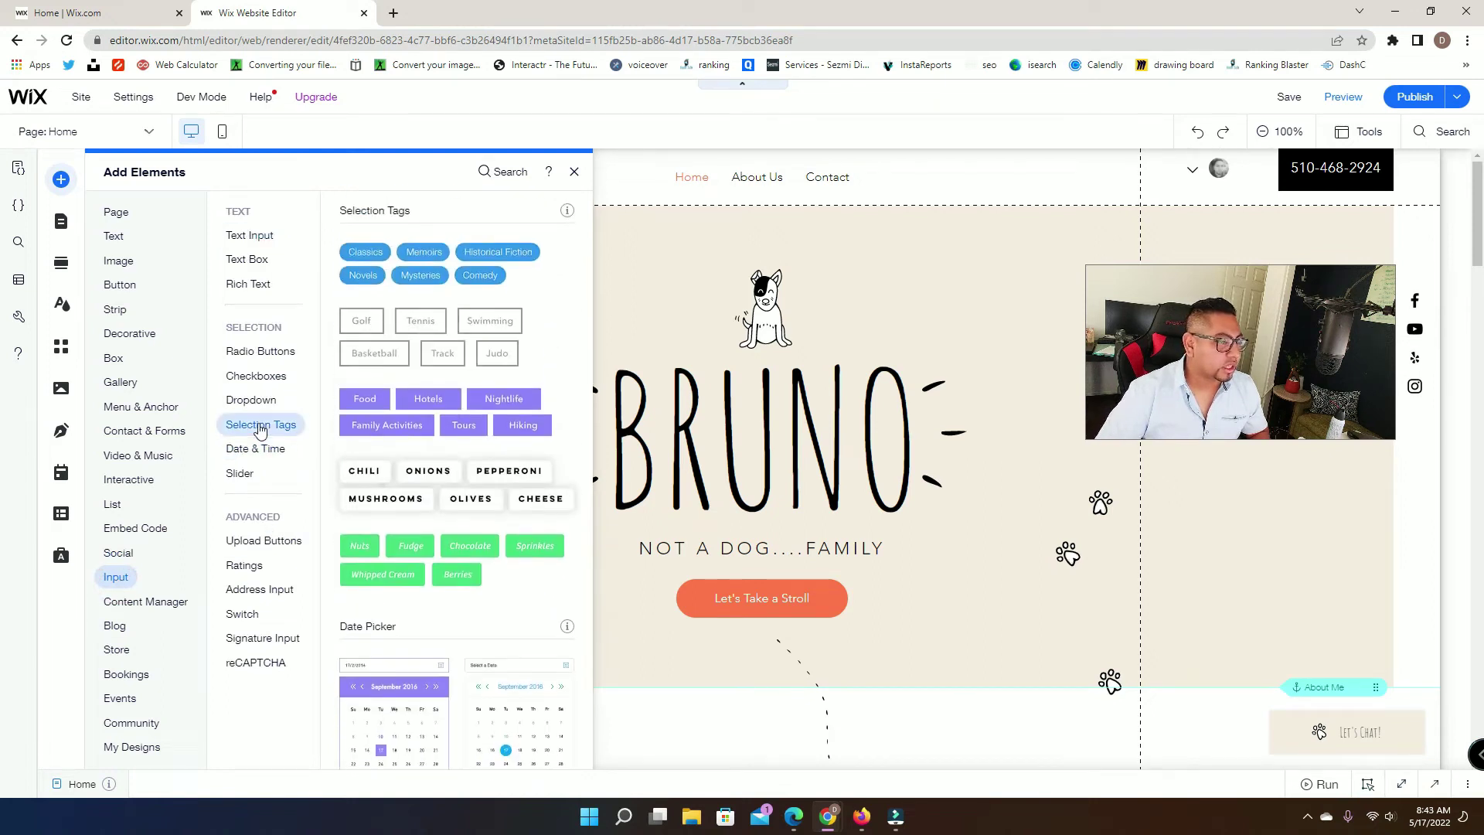
click(272, 377)
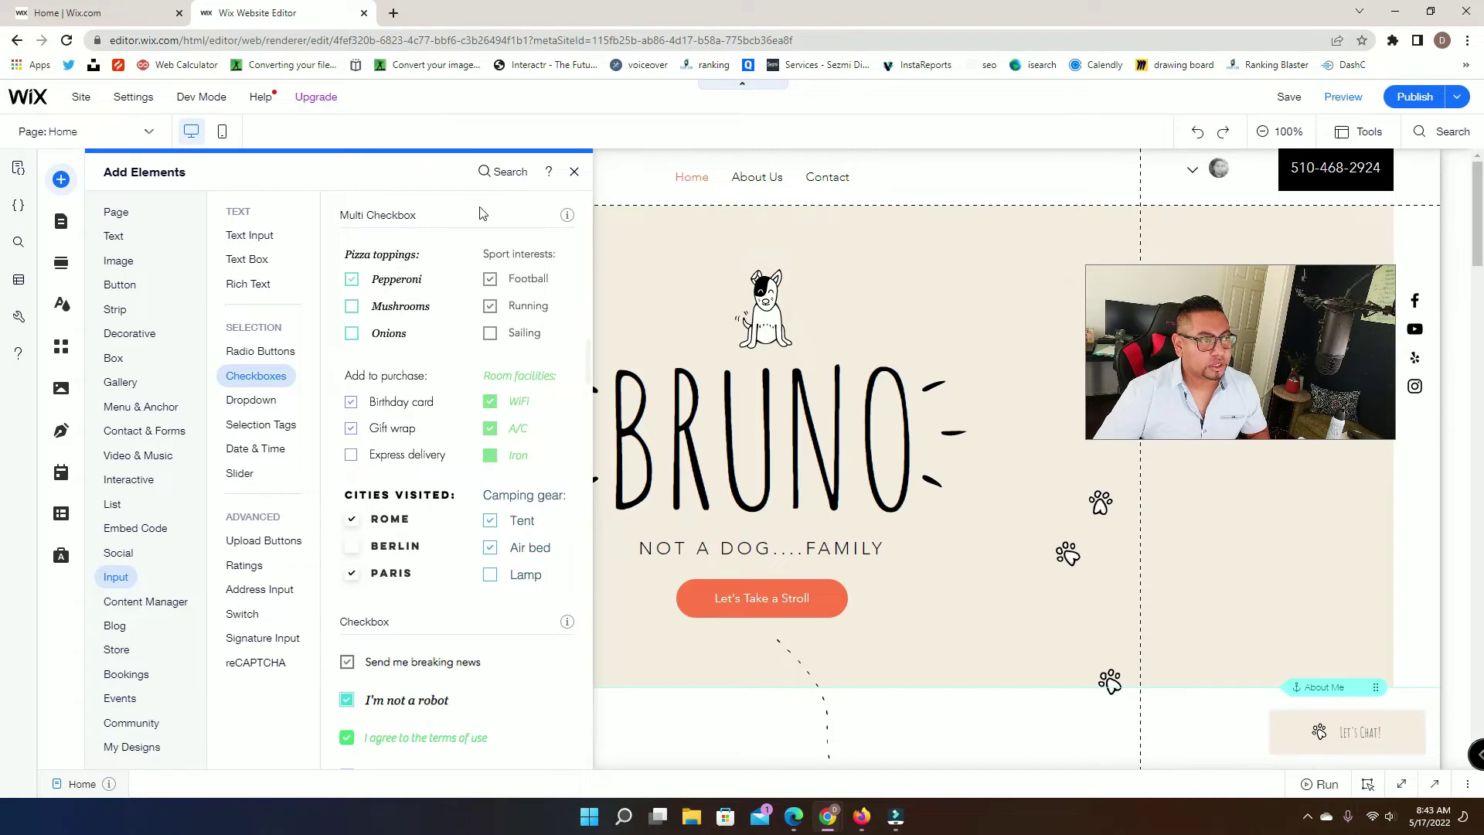
Reopen the furrypet collection and start a new field named OwnerReference
click(61, 513)
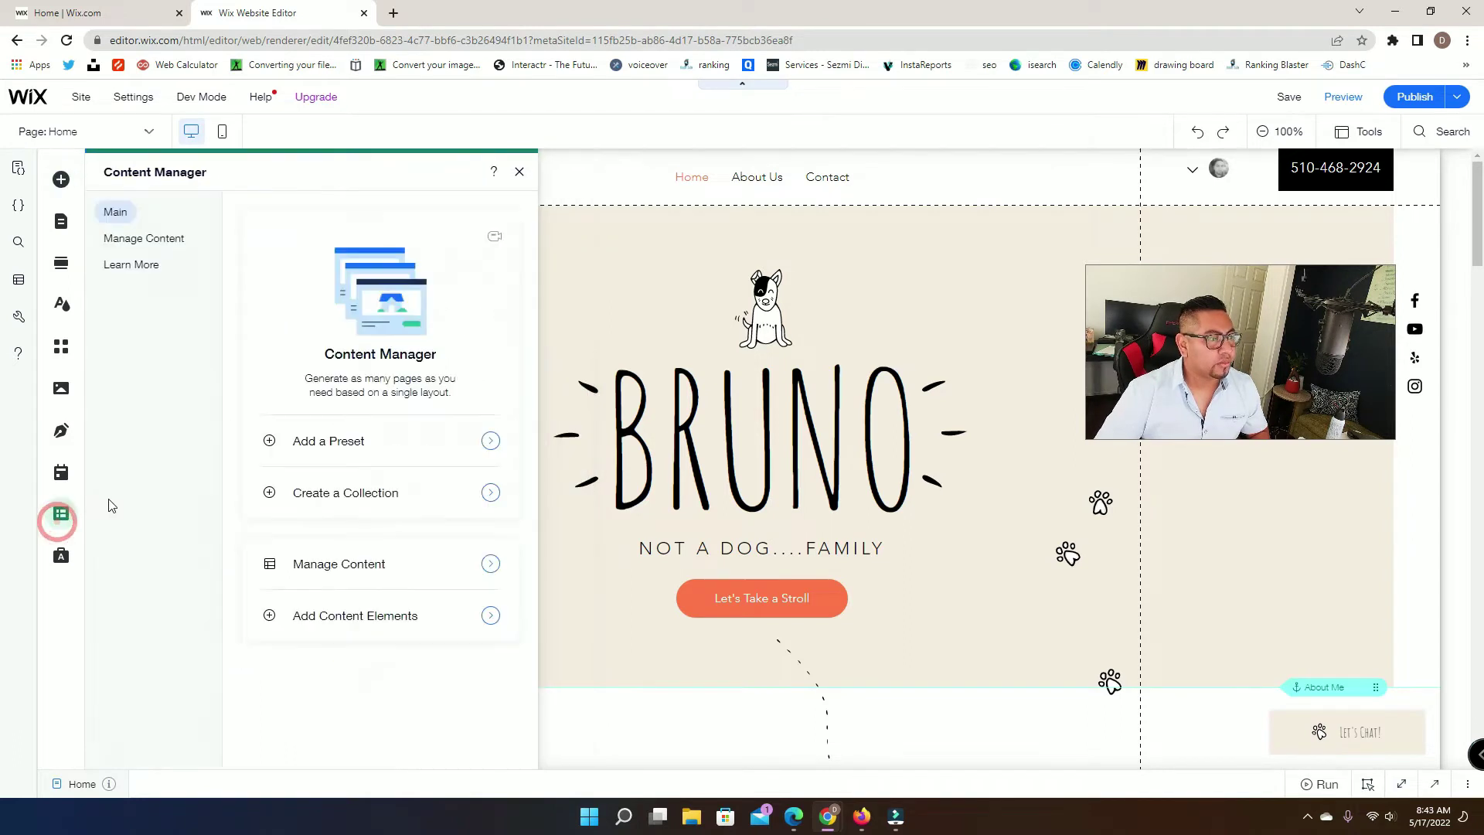
click(116, 246)
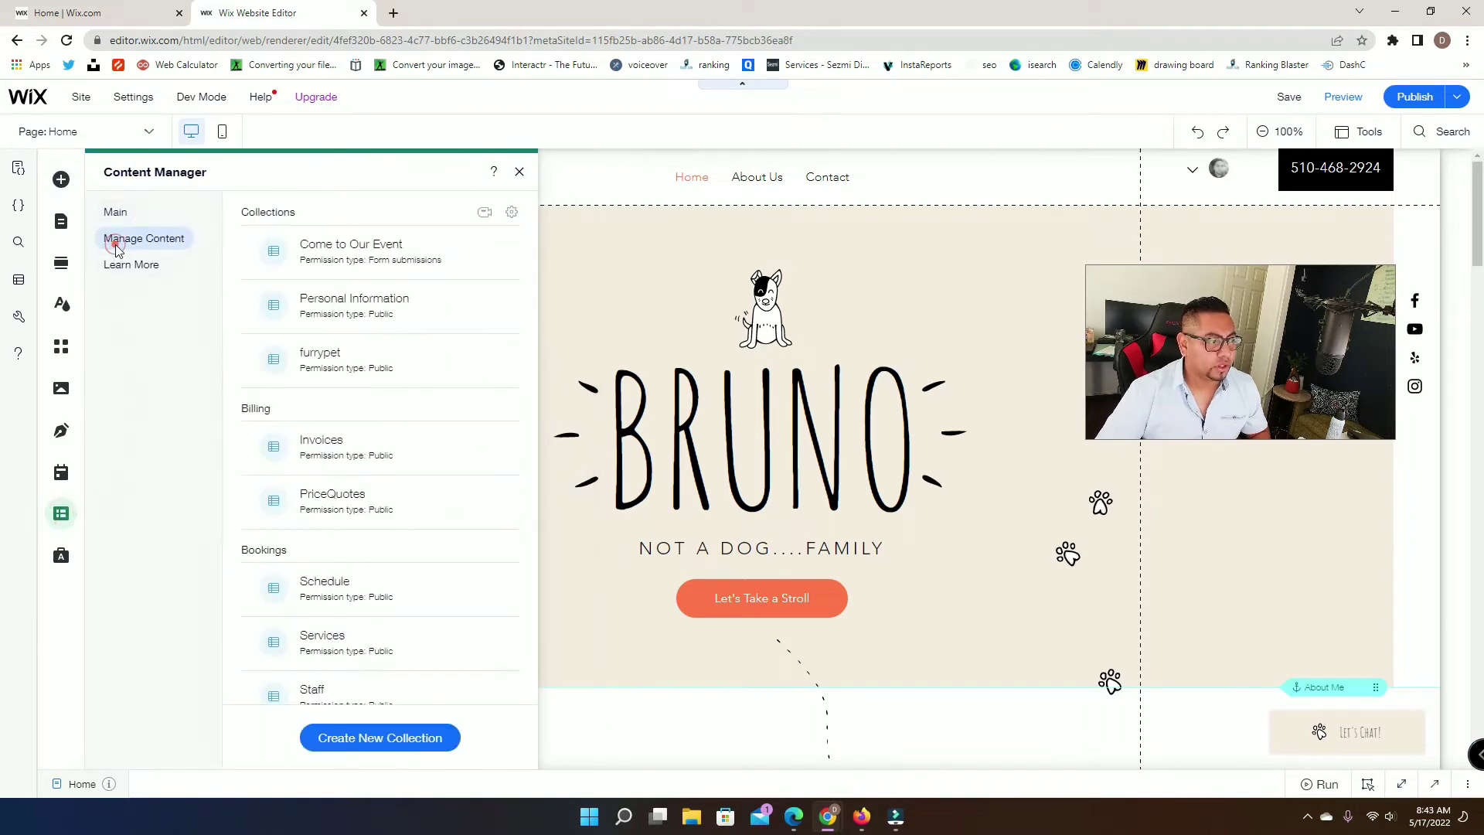
click(343, 366)
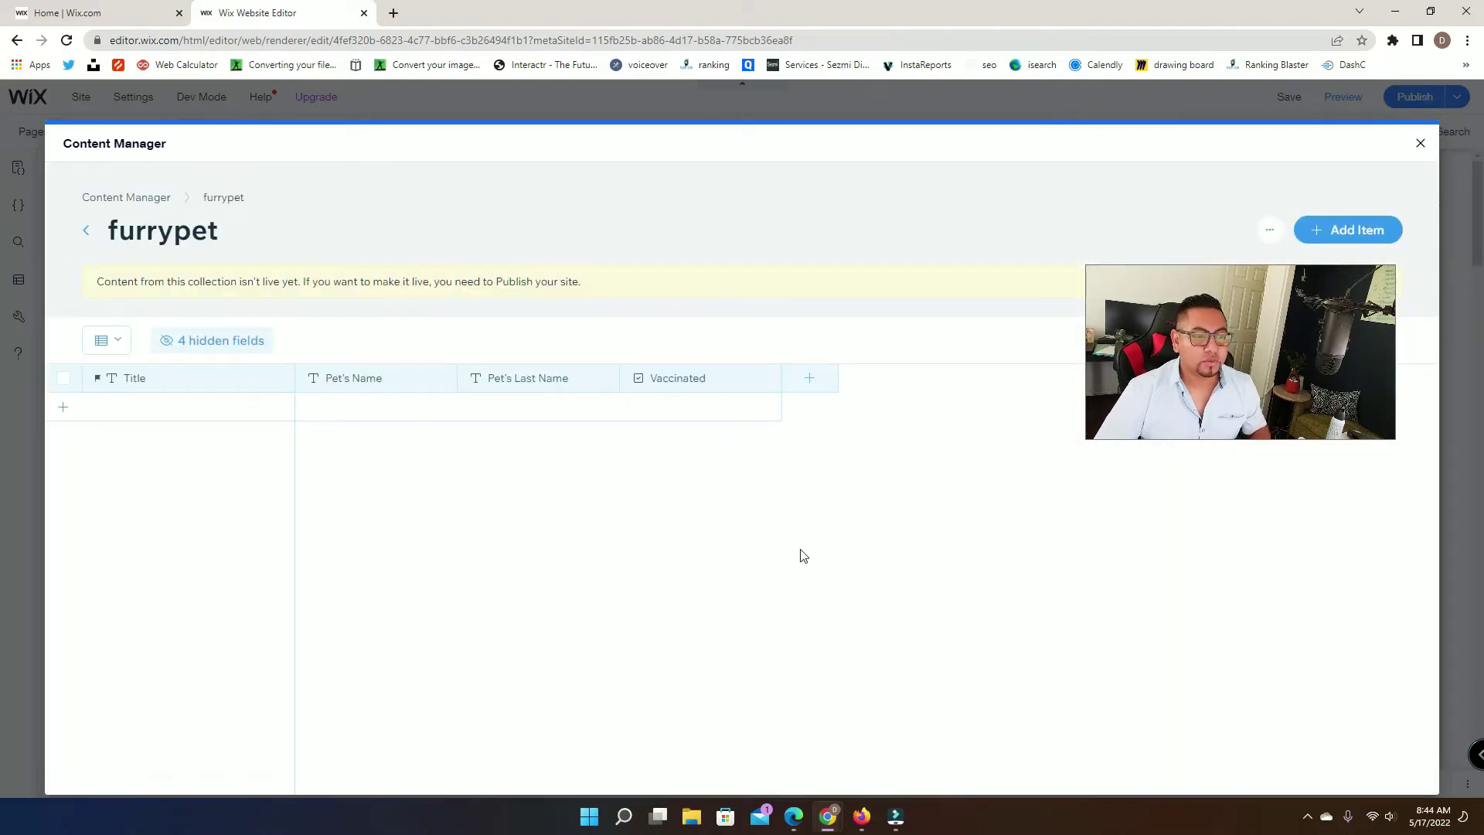
click(833, 378)
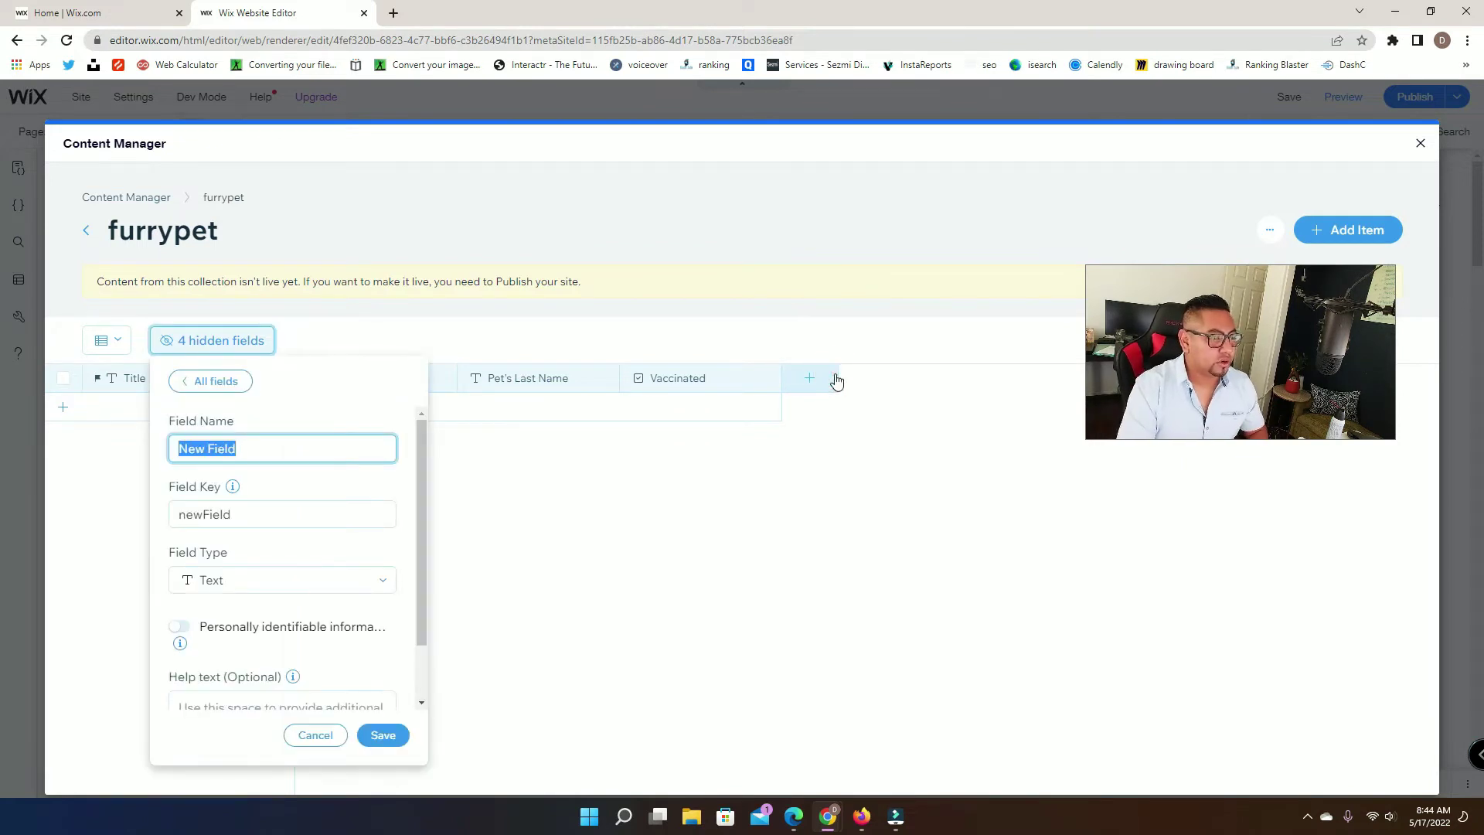
text(OwnerReference)
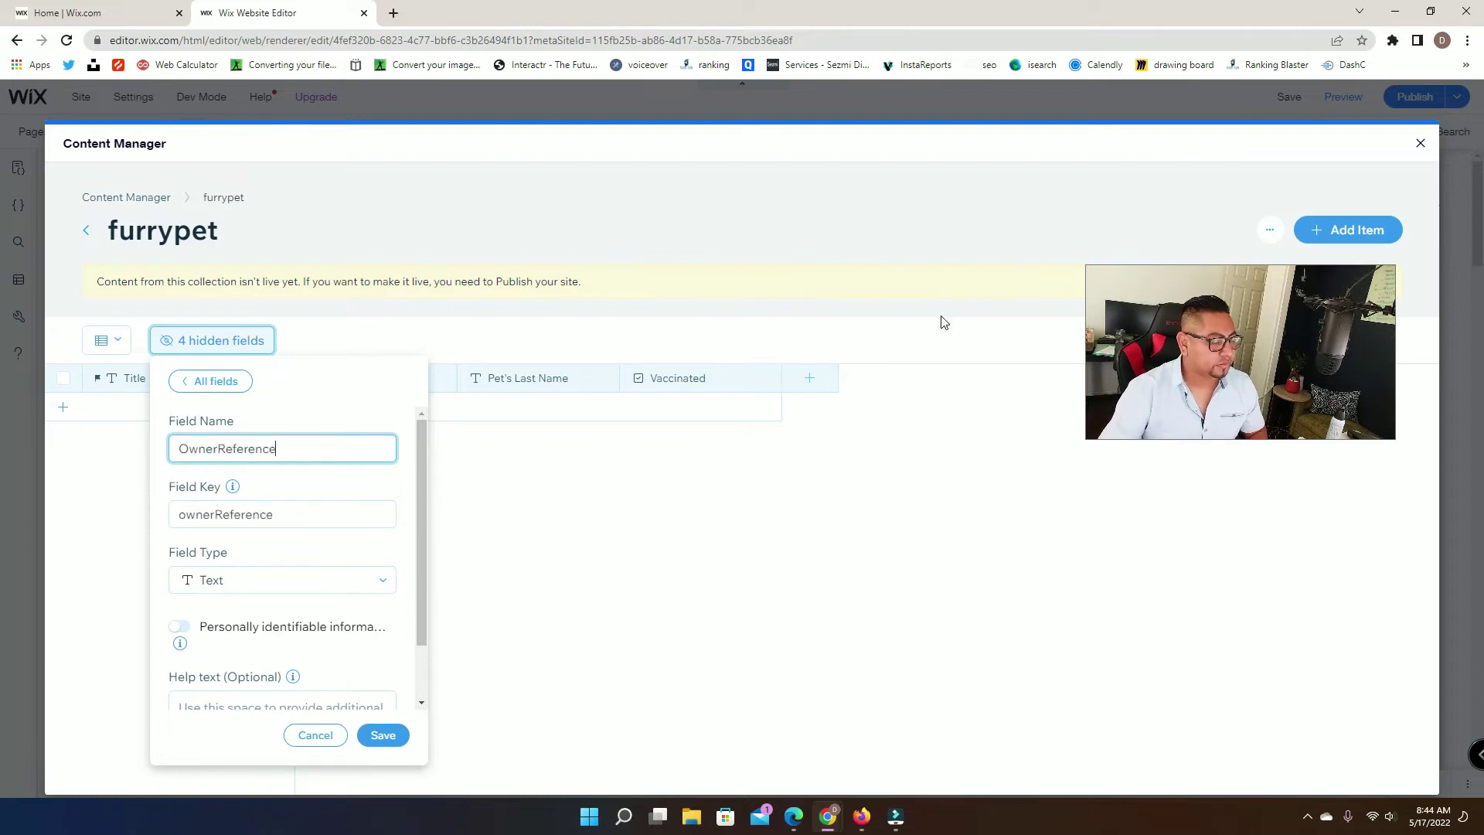
click(207, 452)
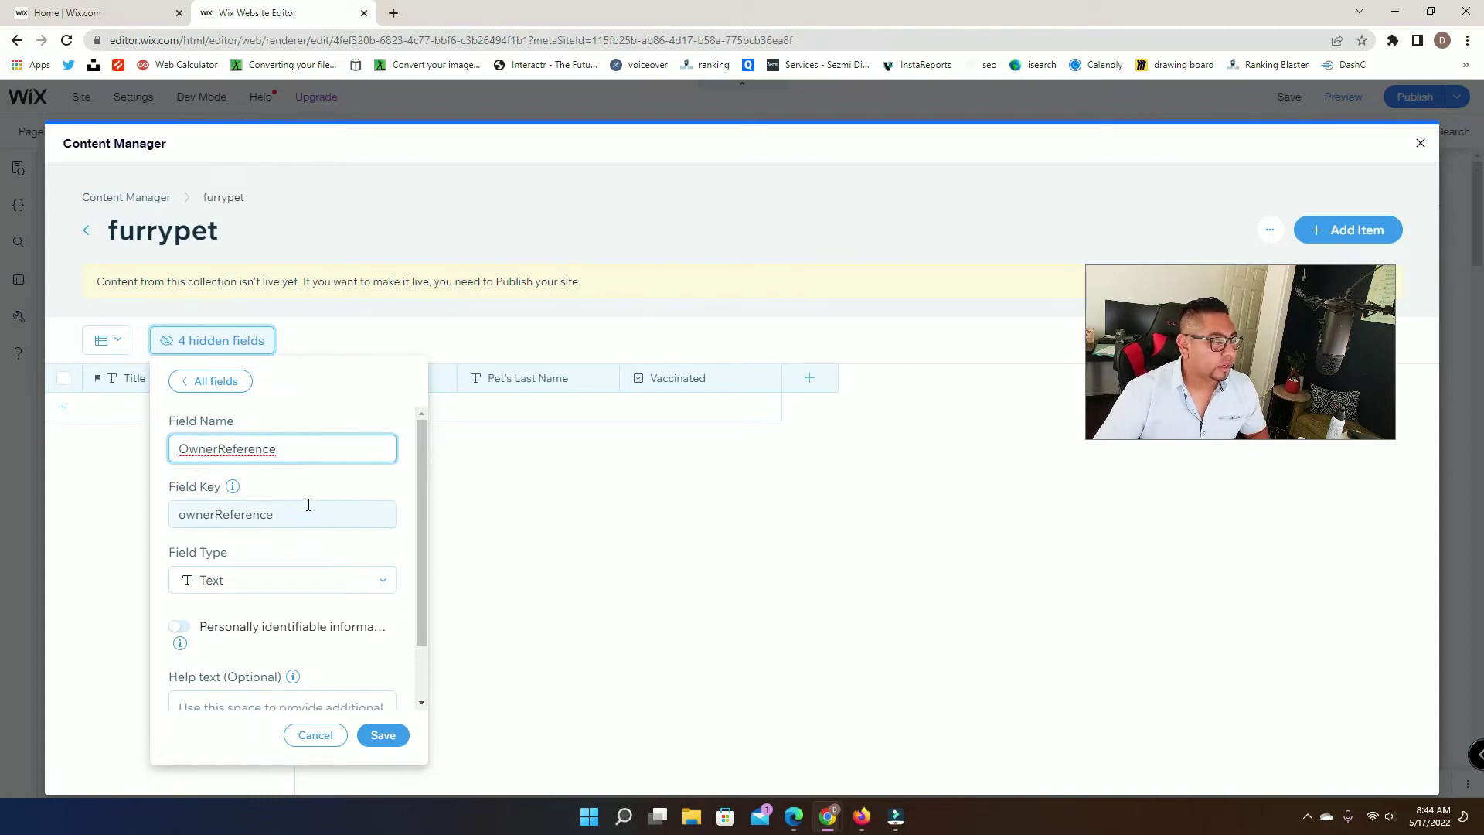
Set the OwnerReference field's type to Reference
click(317, 593)
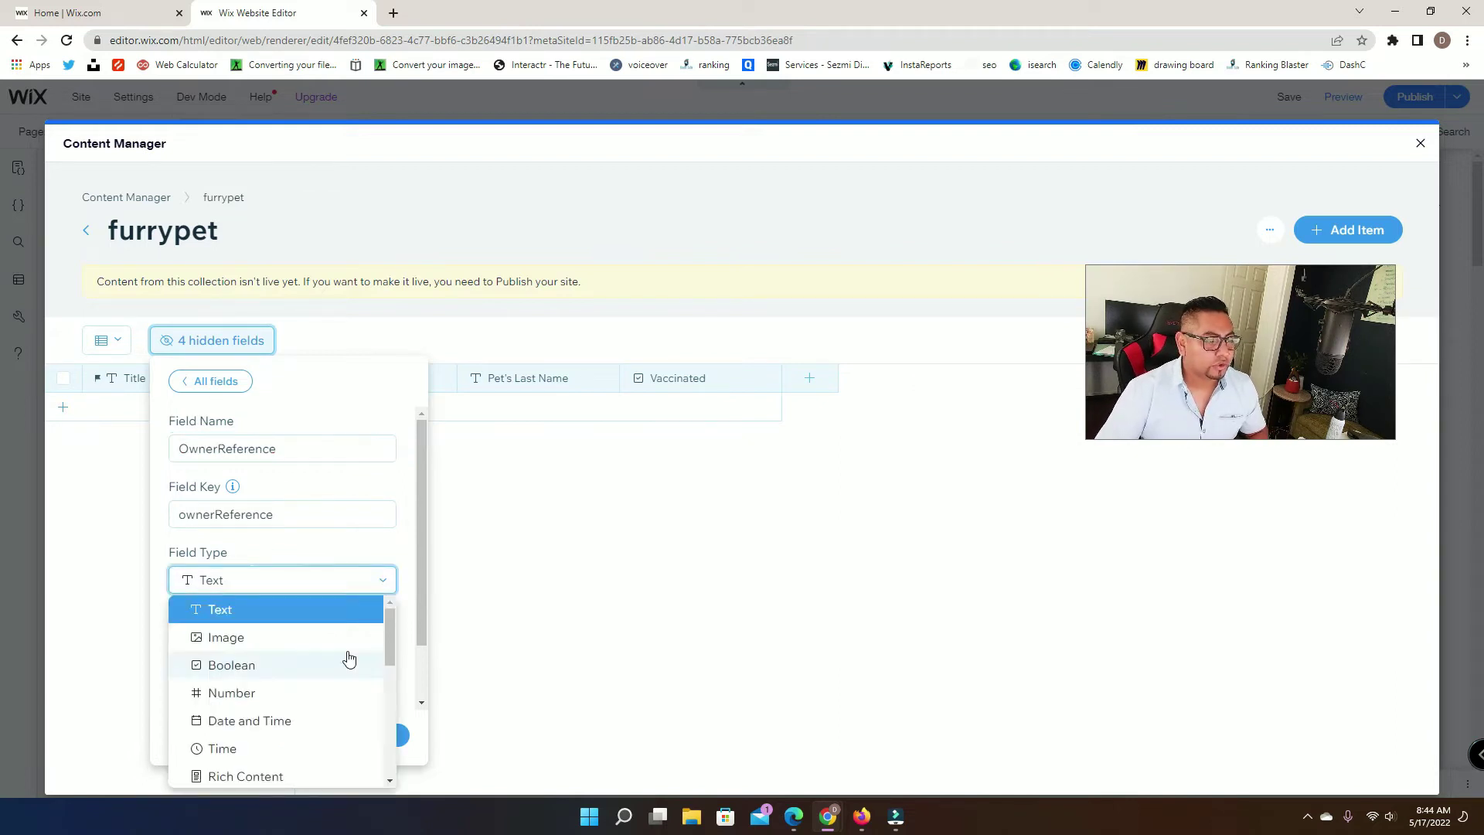
scroll(348, 657, down, 3)
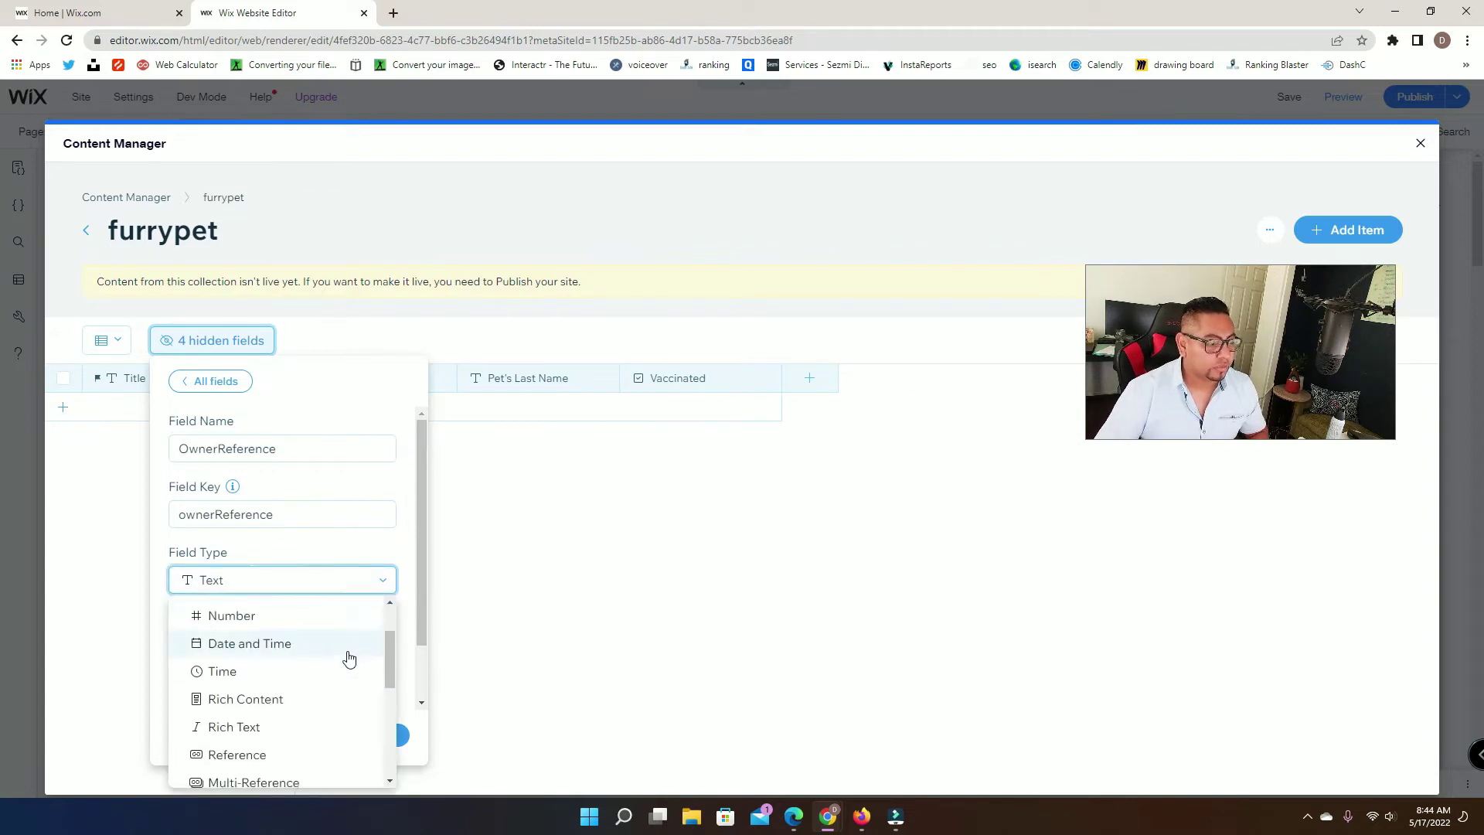
click(240, 459)
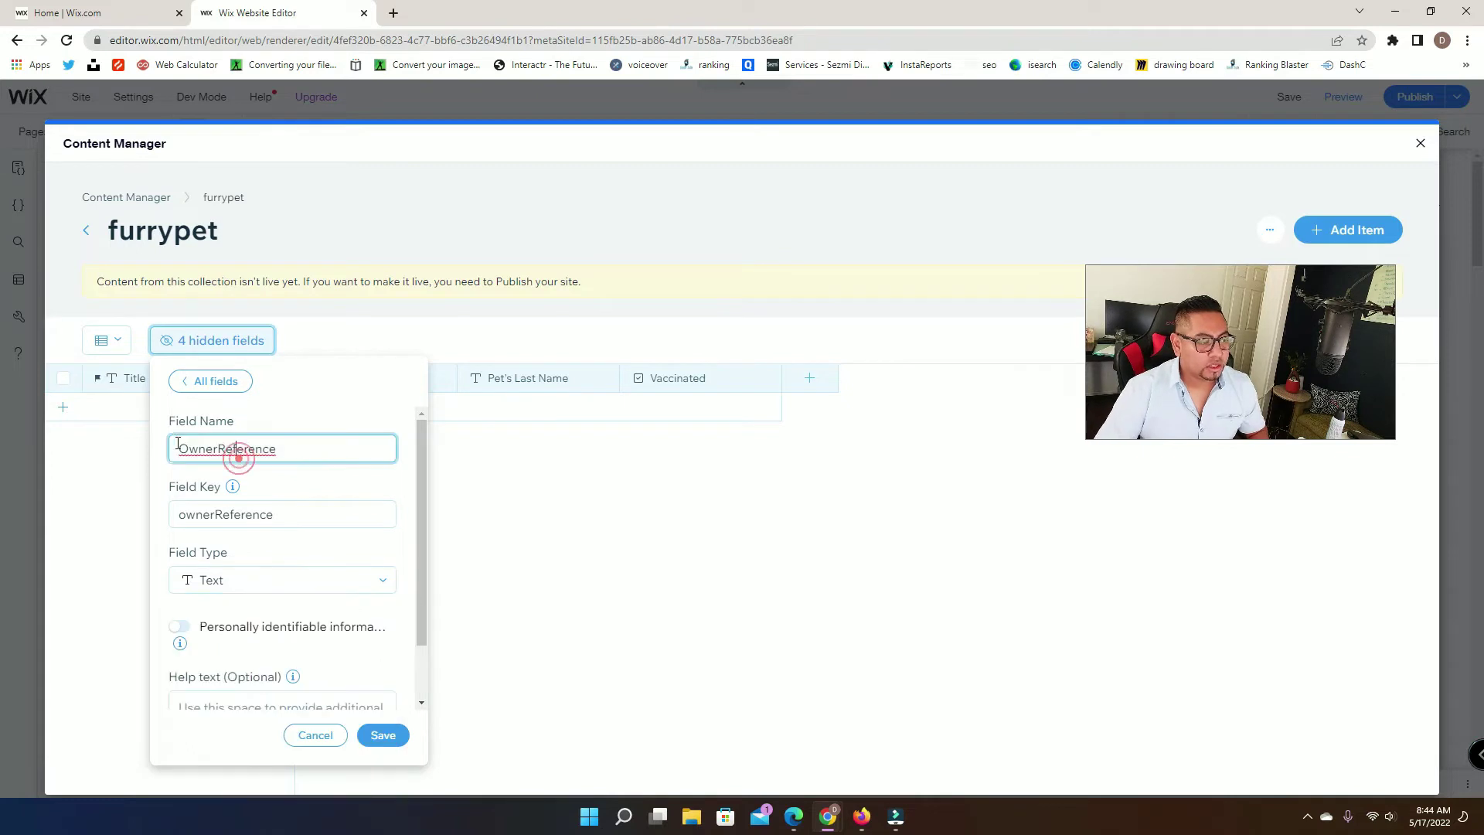
click(265, 580)
scroll(301, 653, down, 5)
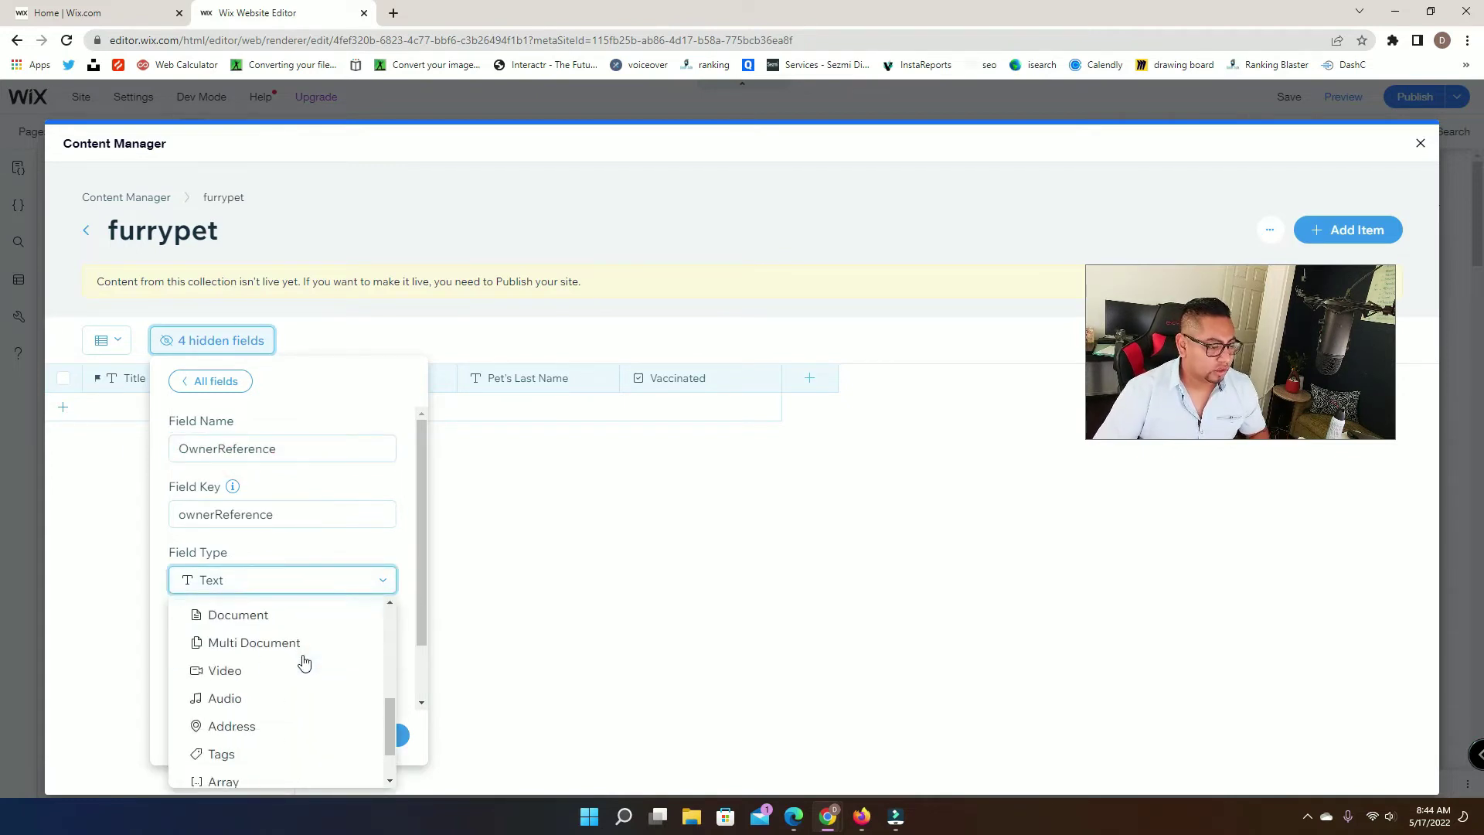
scroll(274, 733, up, 2)
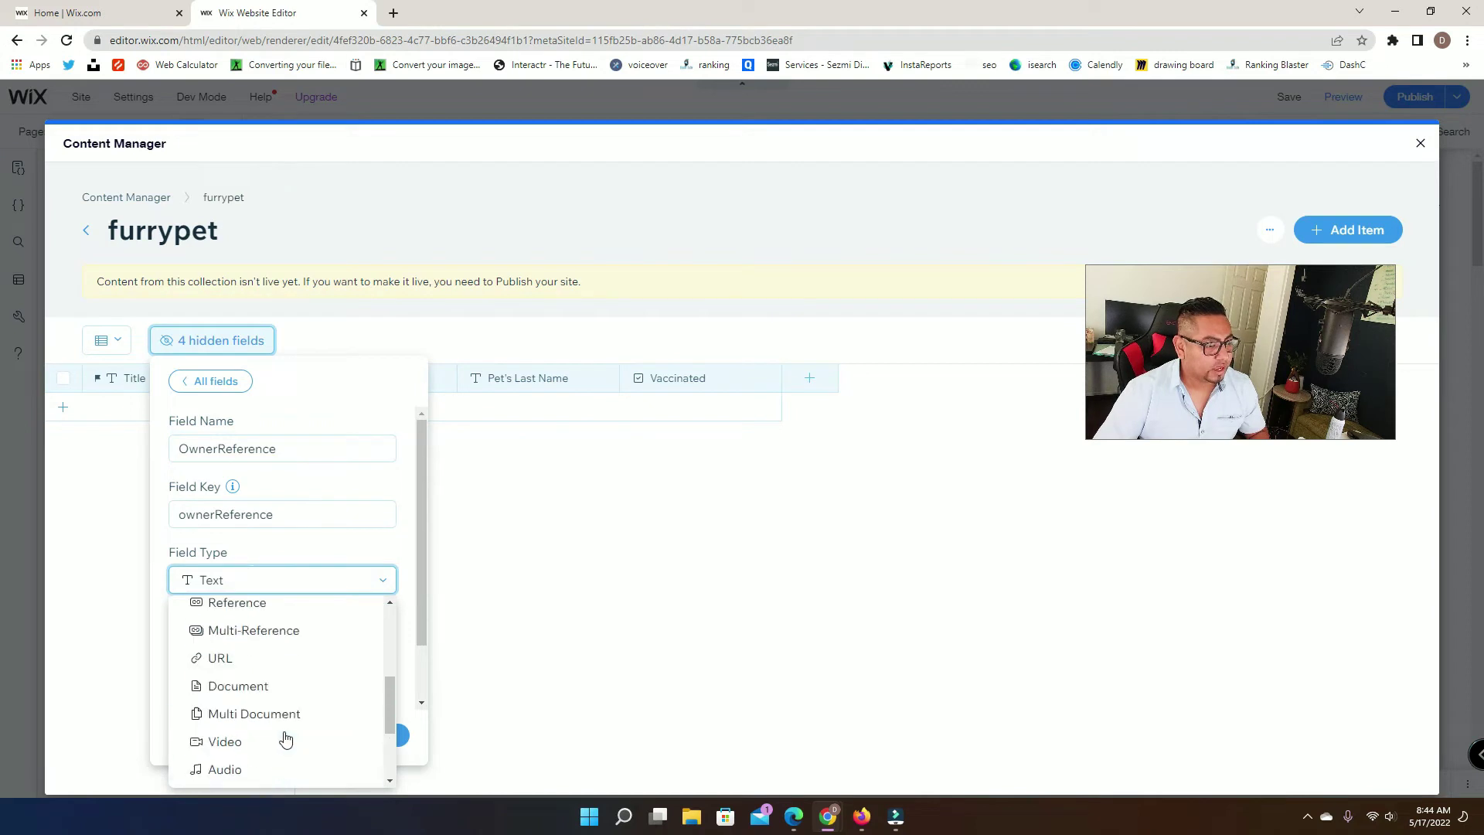
click(226, 625)
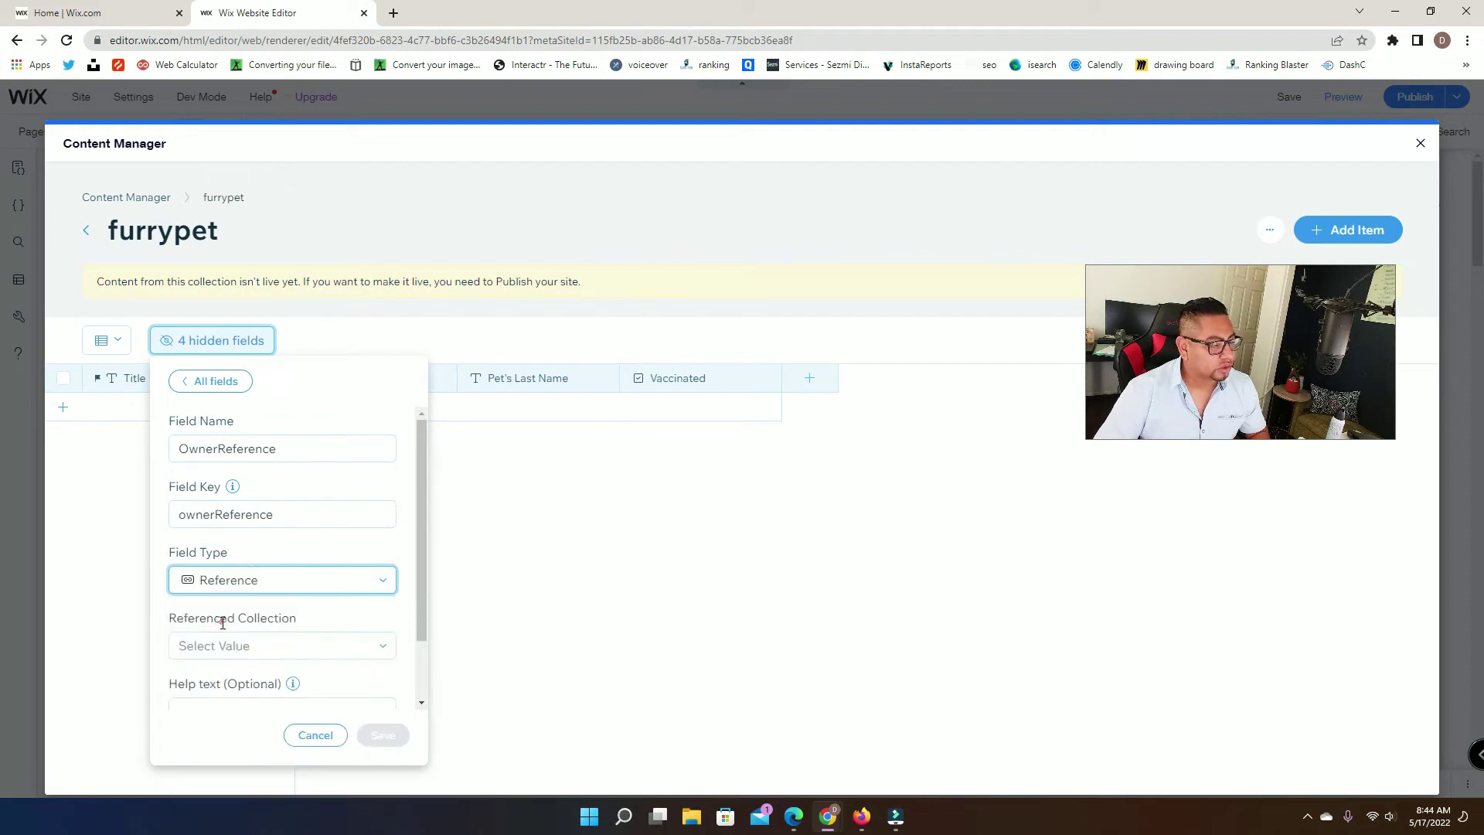
Link the reference field to the Personal Information collection, save it and close the collection
click(224, 641)
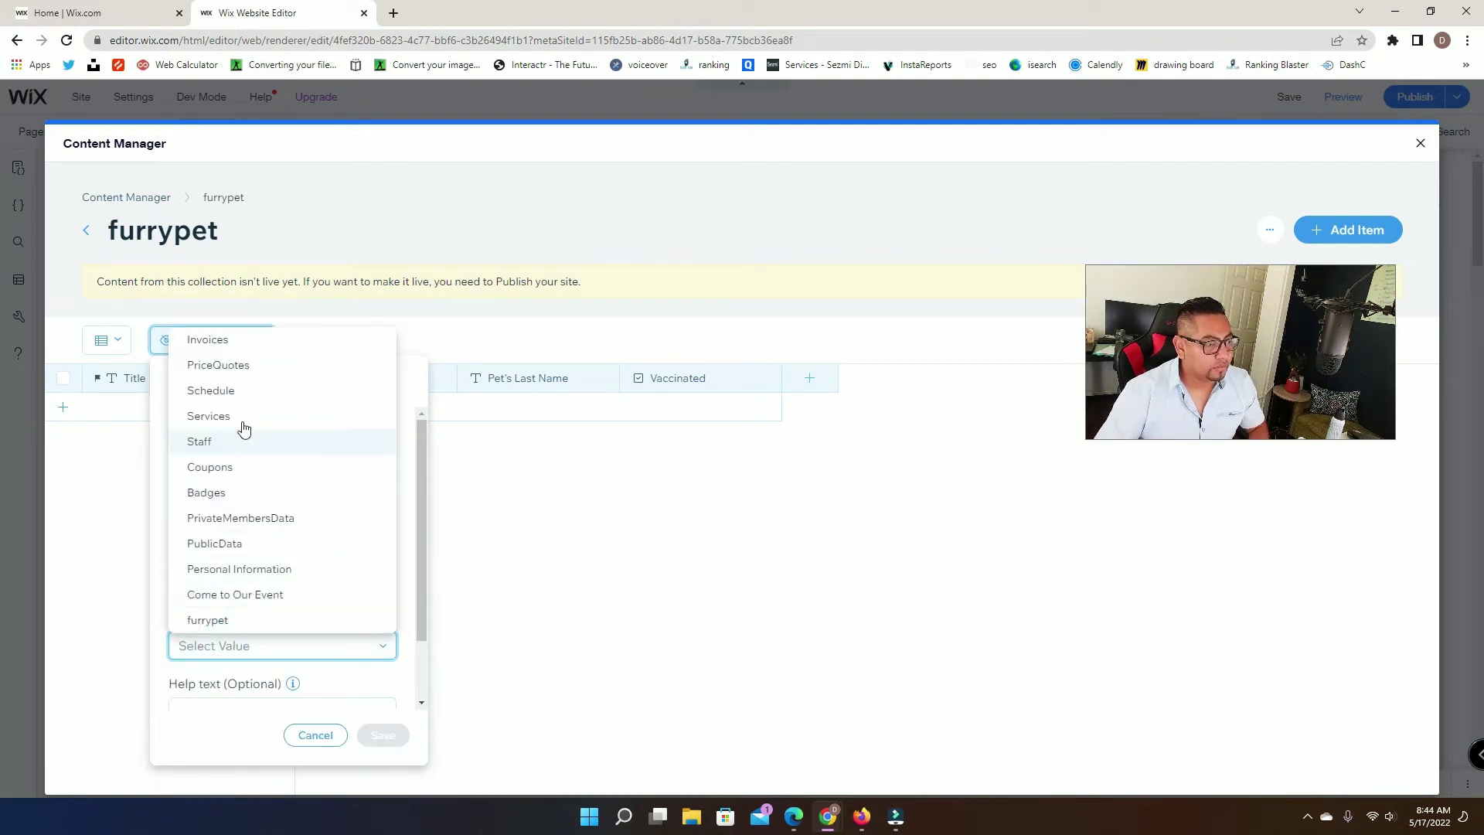
click(240, 570)
scroll(357, 675, down, 1)
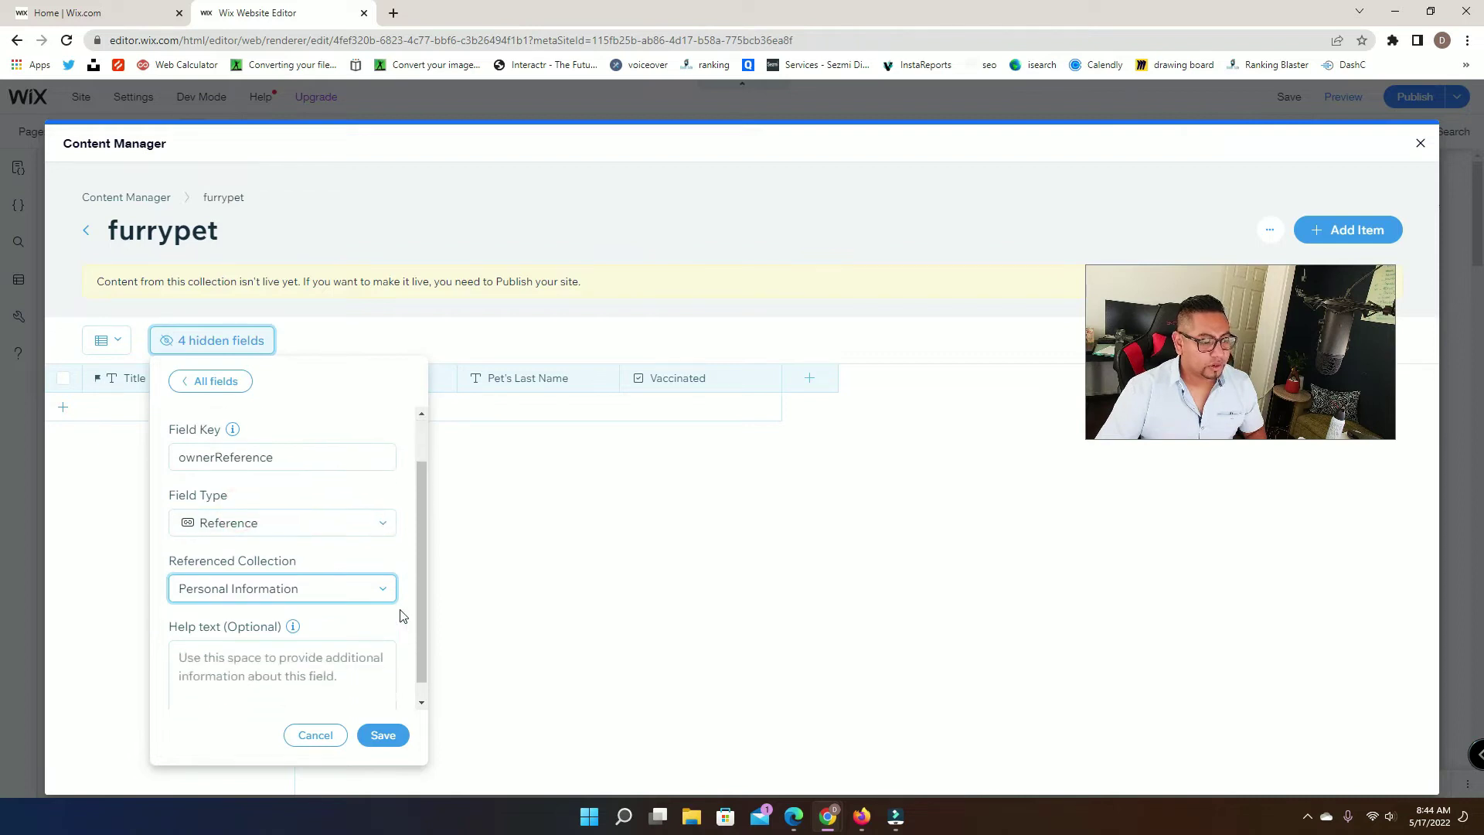
click(382, 735)
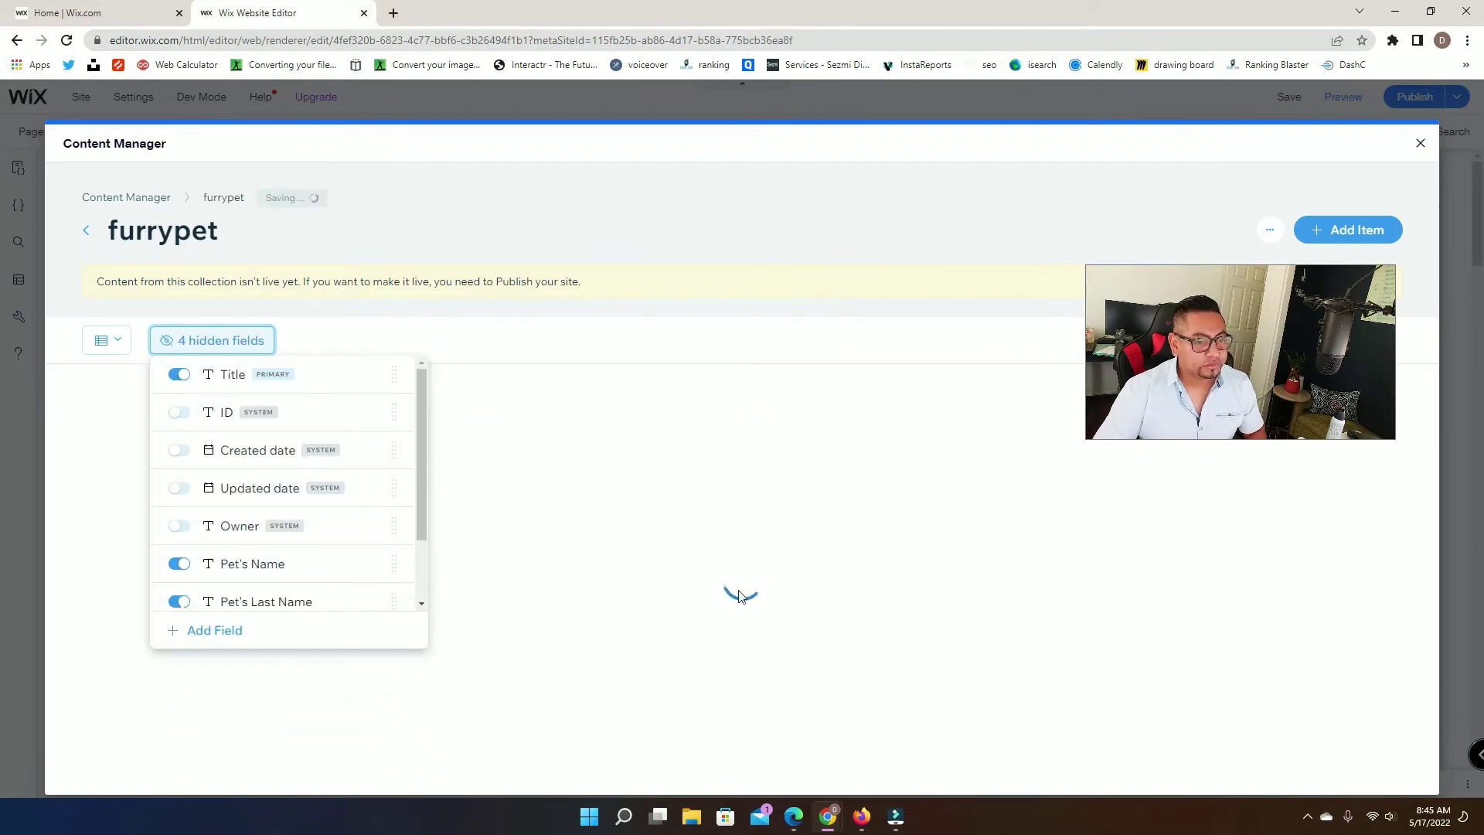
click(1420, 144)
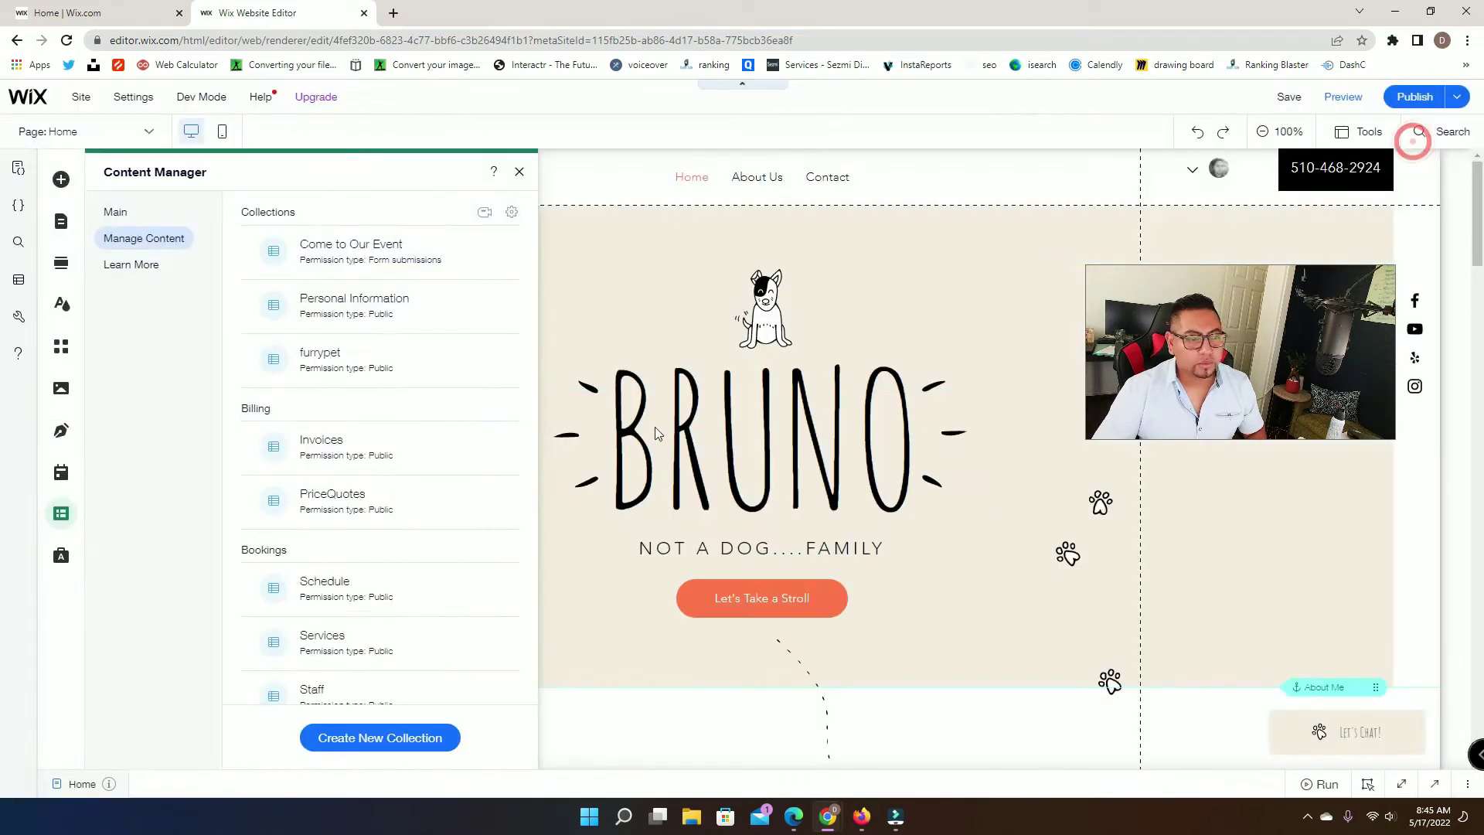
Add a blank page to the site menu and name it Pets Info
click(61, 222)
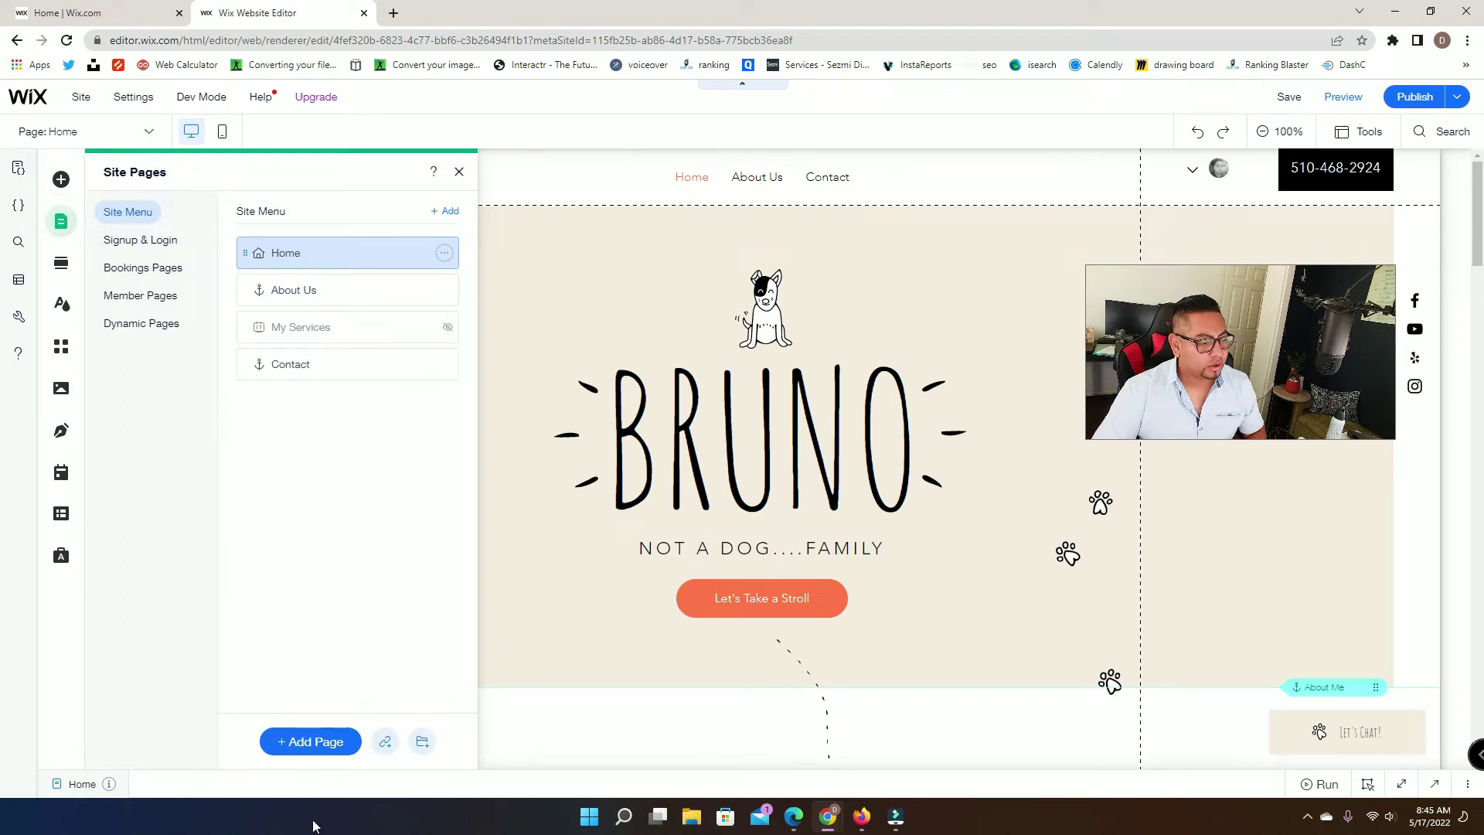
click(313, 741)
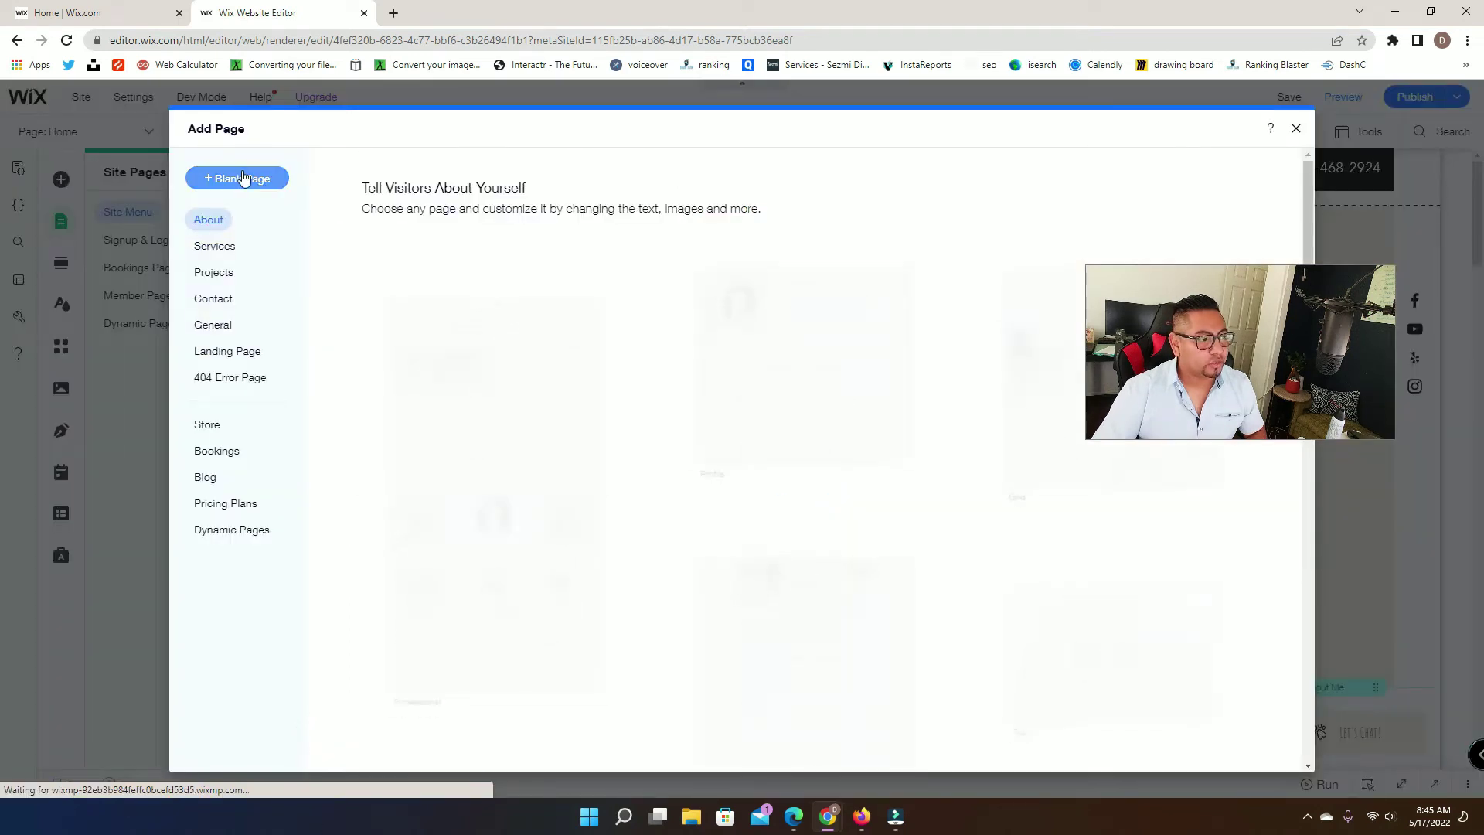
click(242, 179)
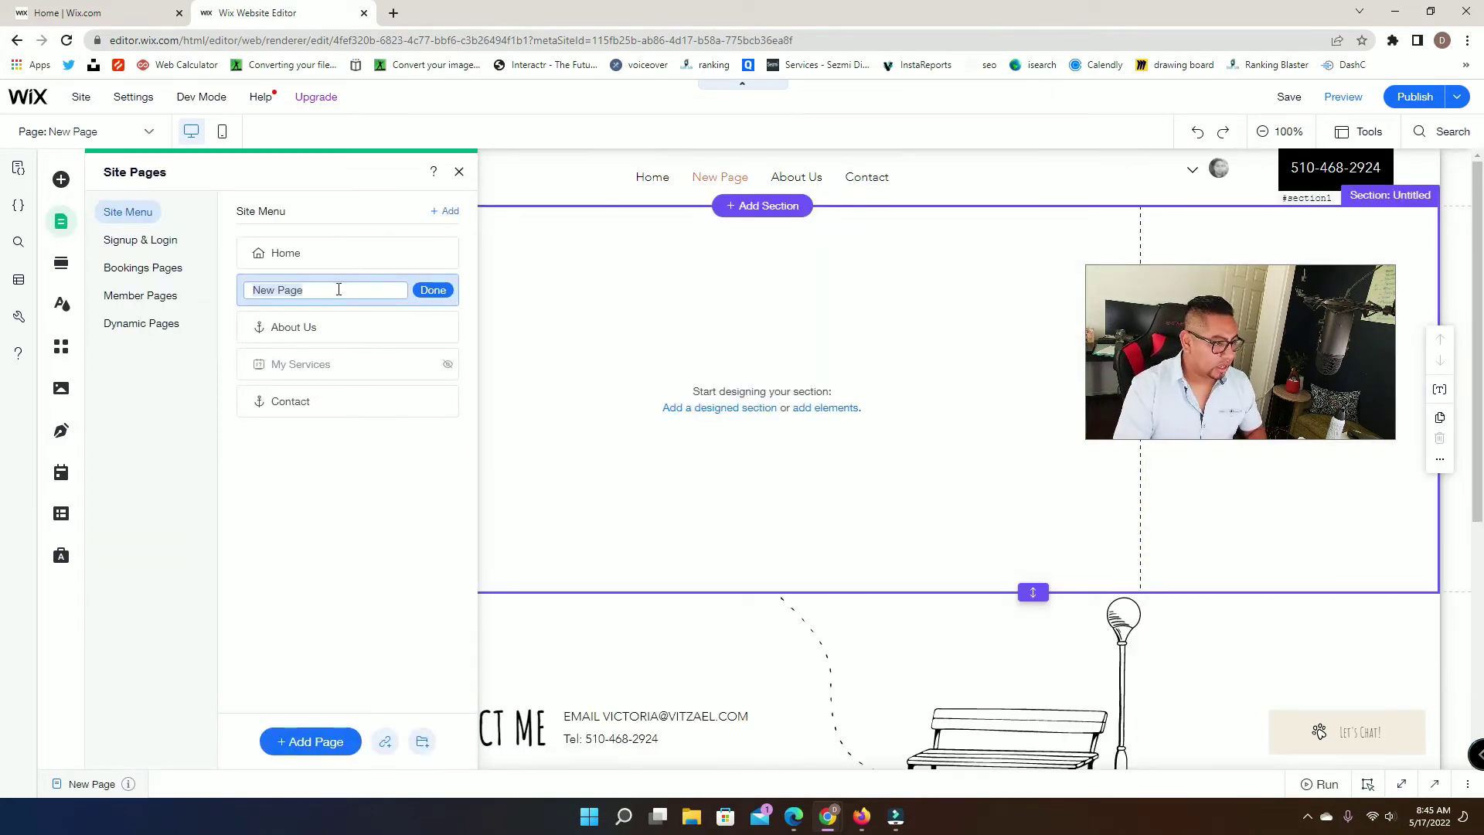
text(Pets Info)
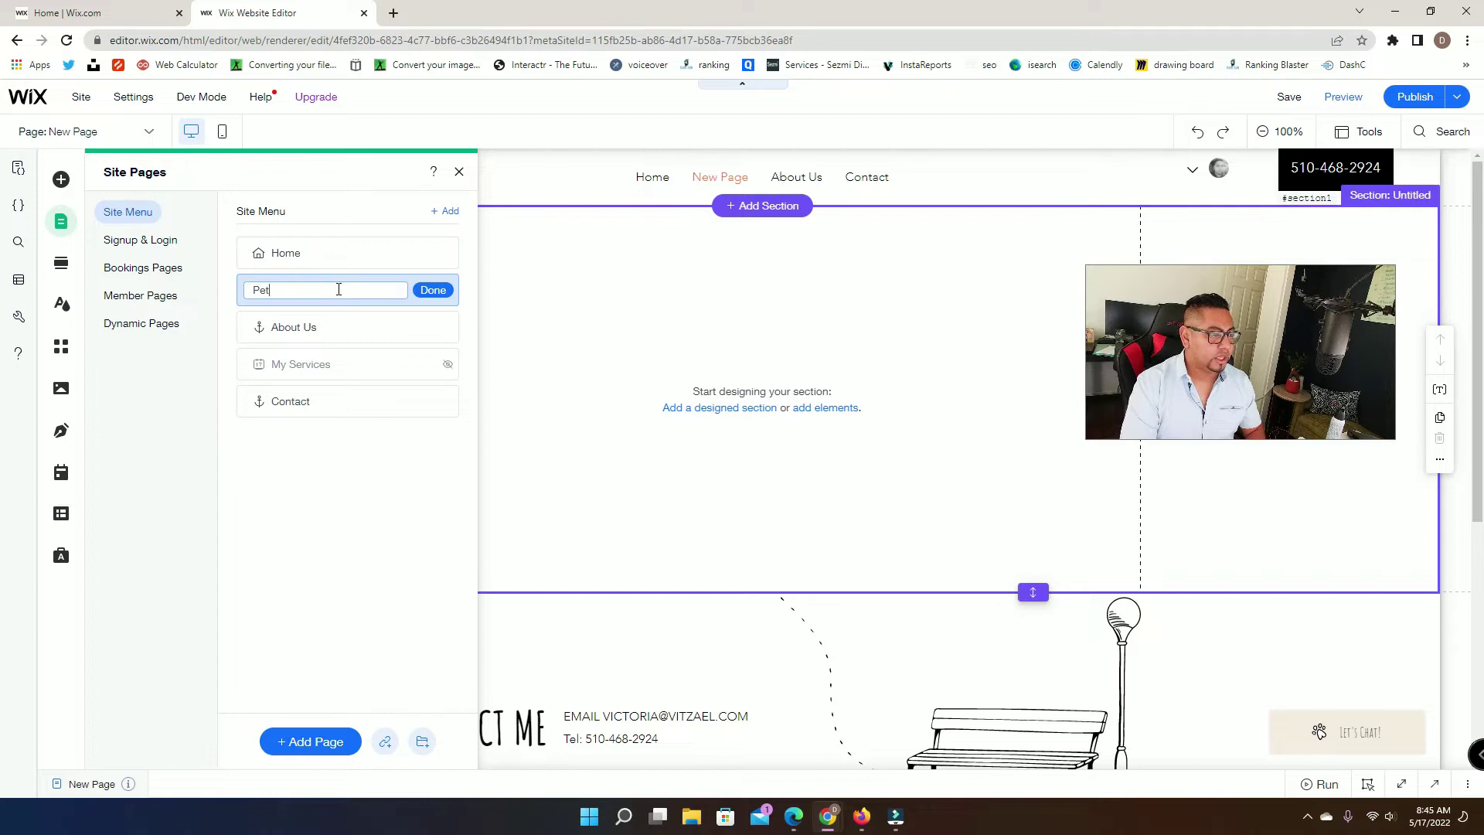
click(431, 290)
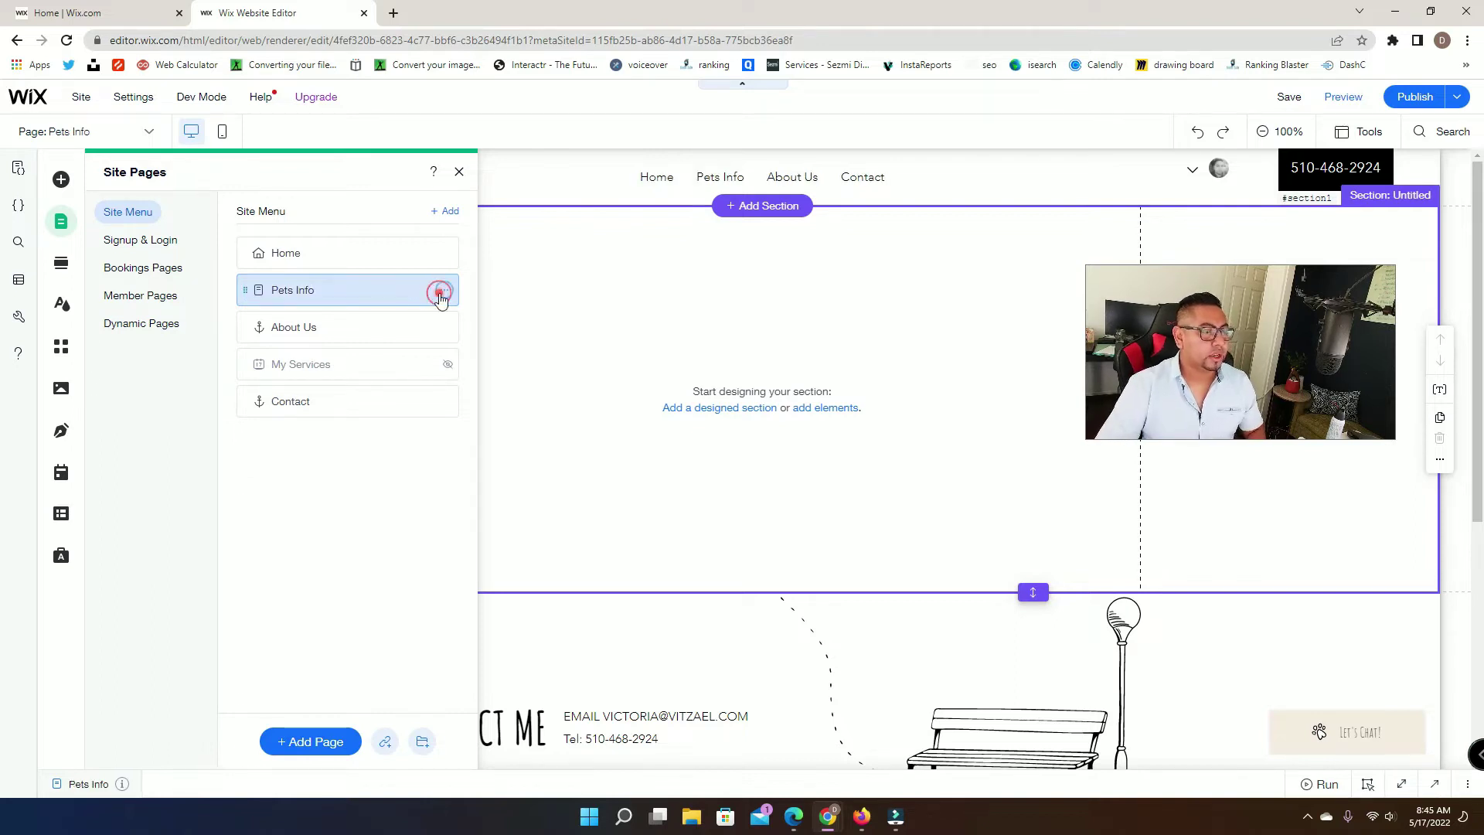
Find the blank repeaters among the list elements and place the two-column, three-row one in the Pets Info page's empty section
click(61, 180)
click(143, 455)
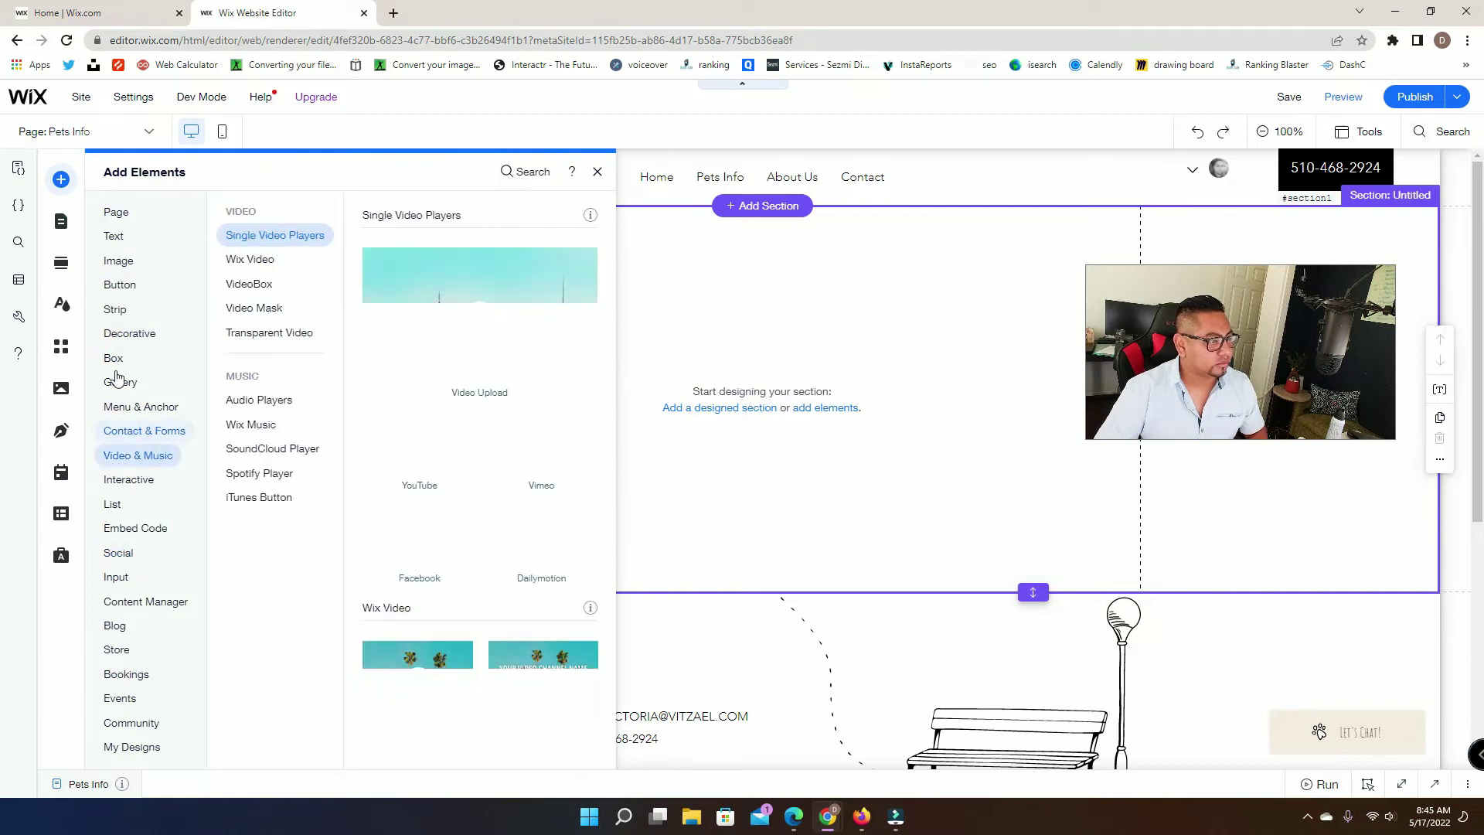
click(122, 315)
click(112, 408)
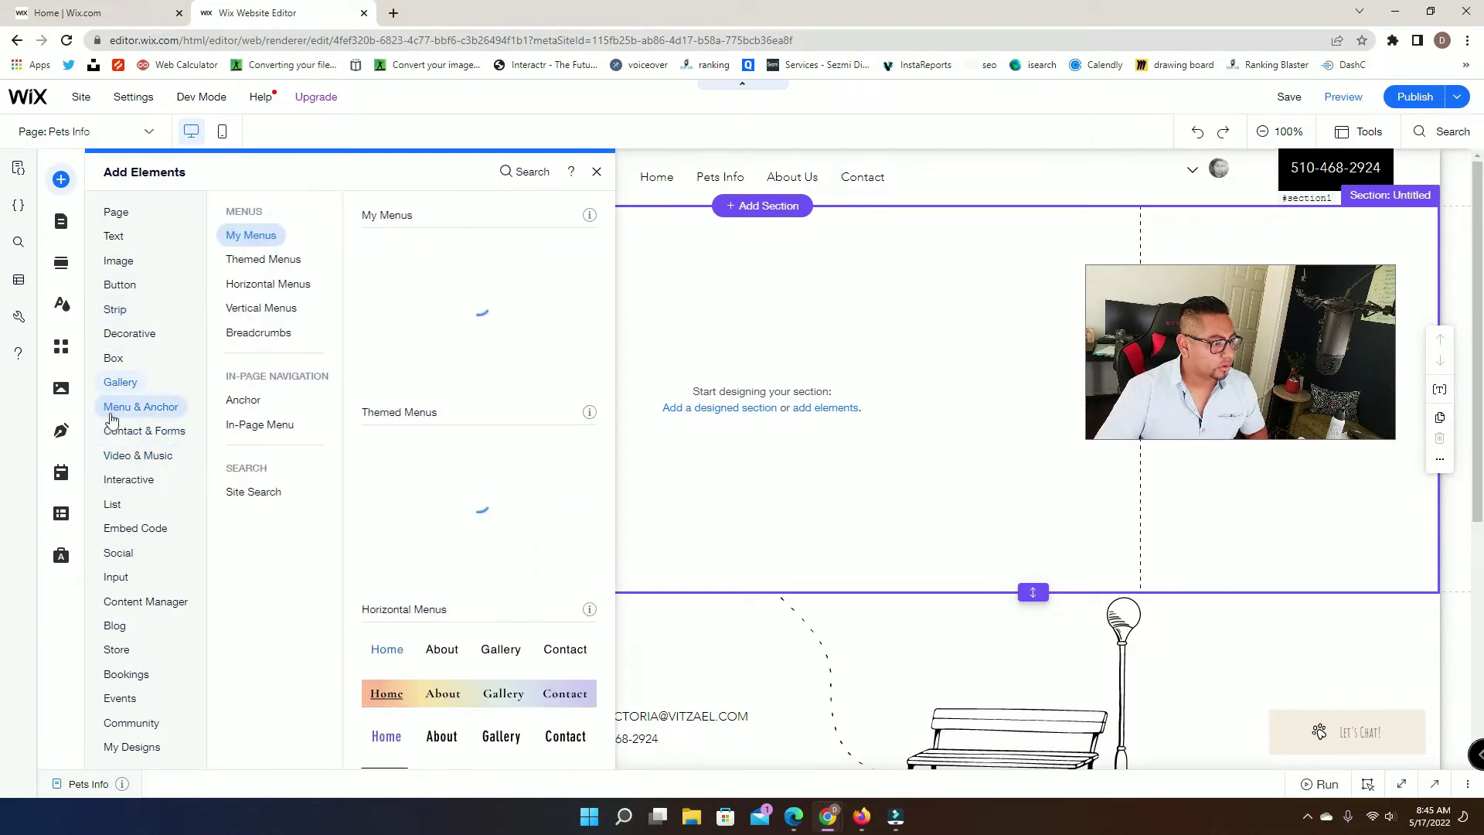
click(117, 456)
click(113, 505)
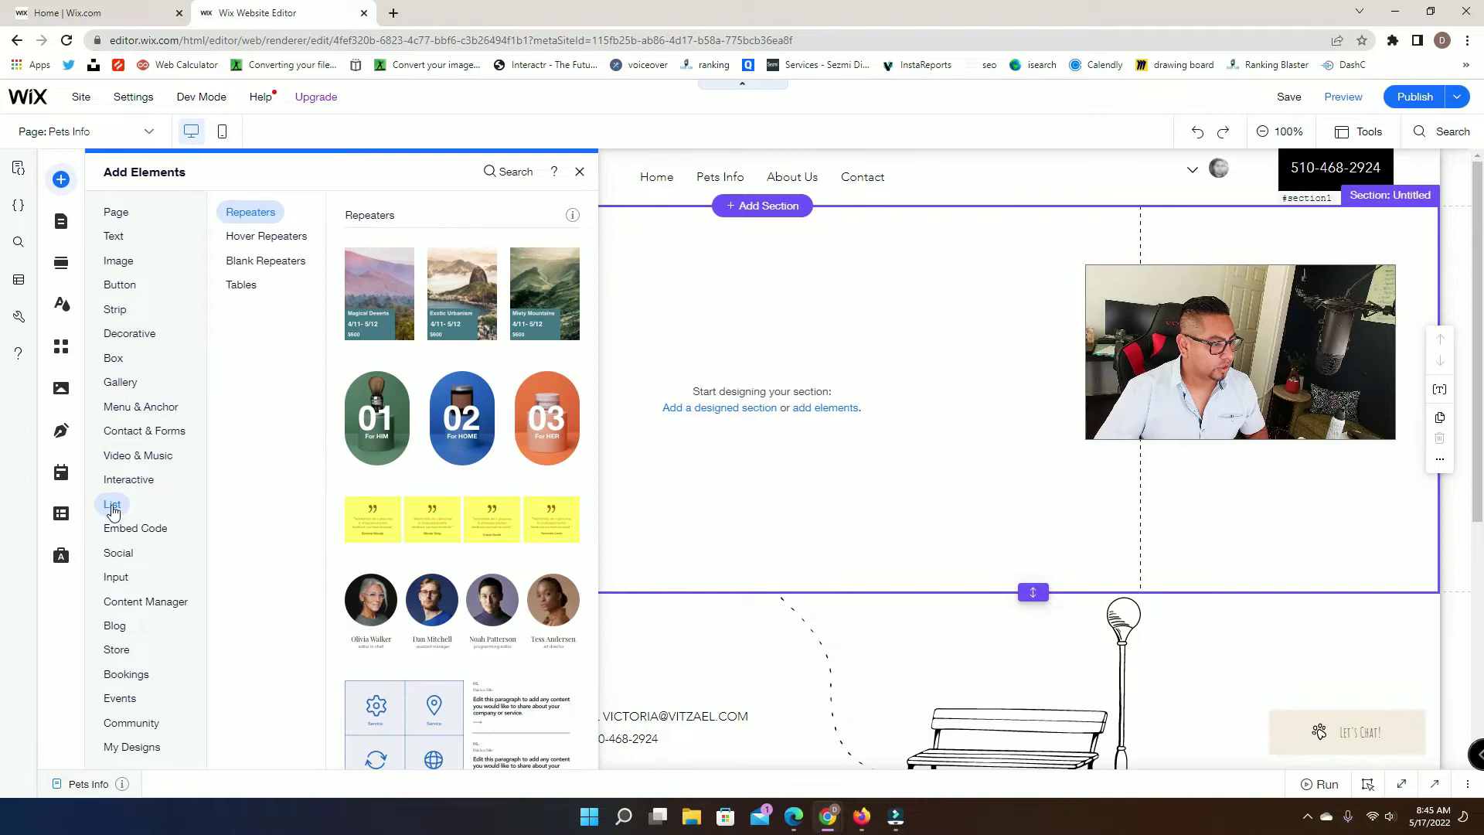
click(266, 262)
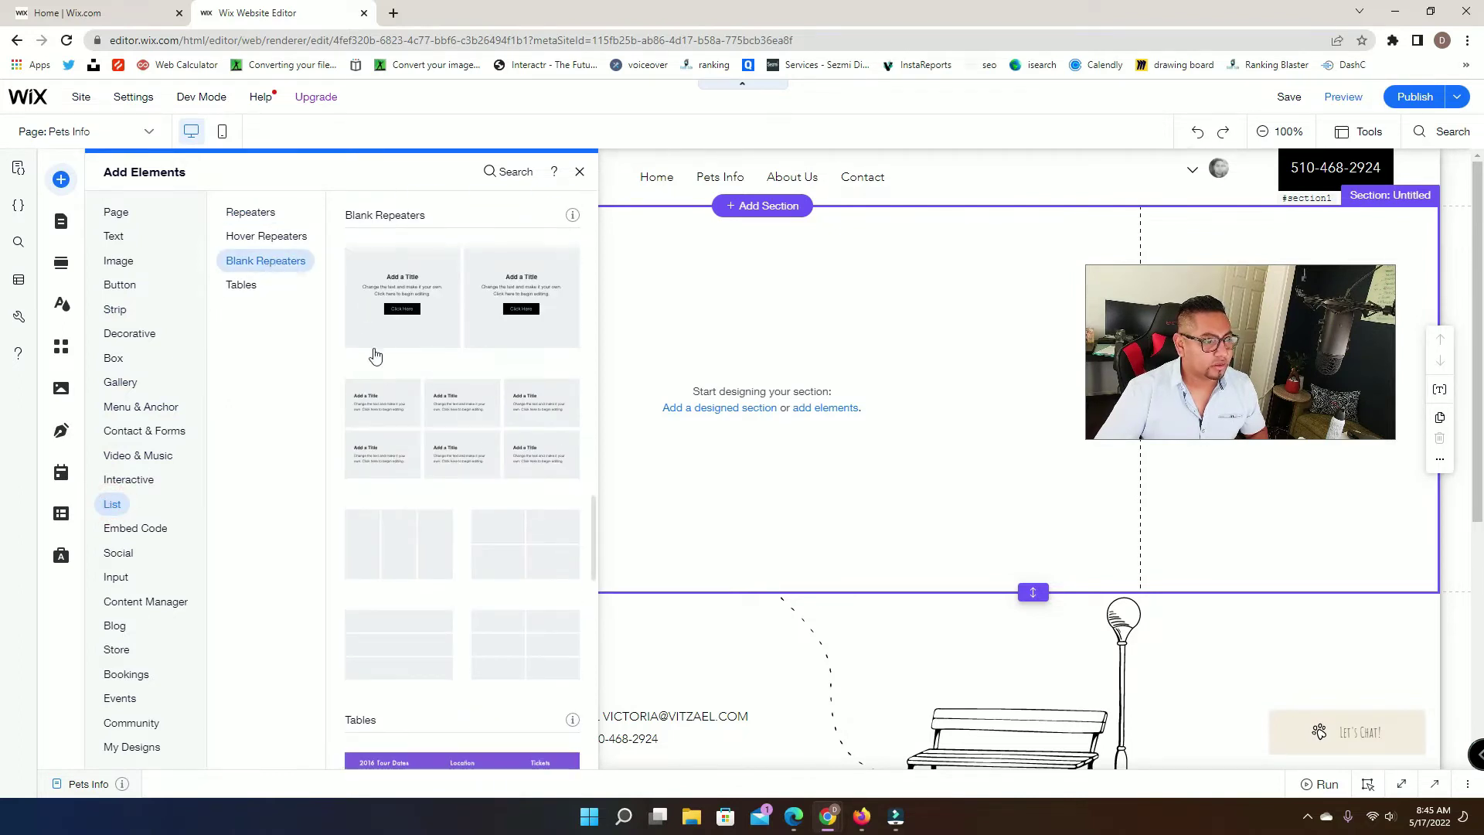
scroll(379, 379, up, 10)
scroll(433, 522, up, 10)
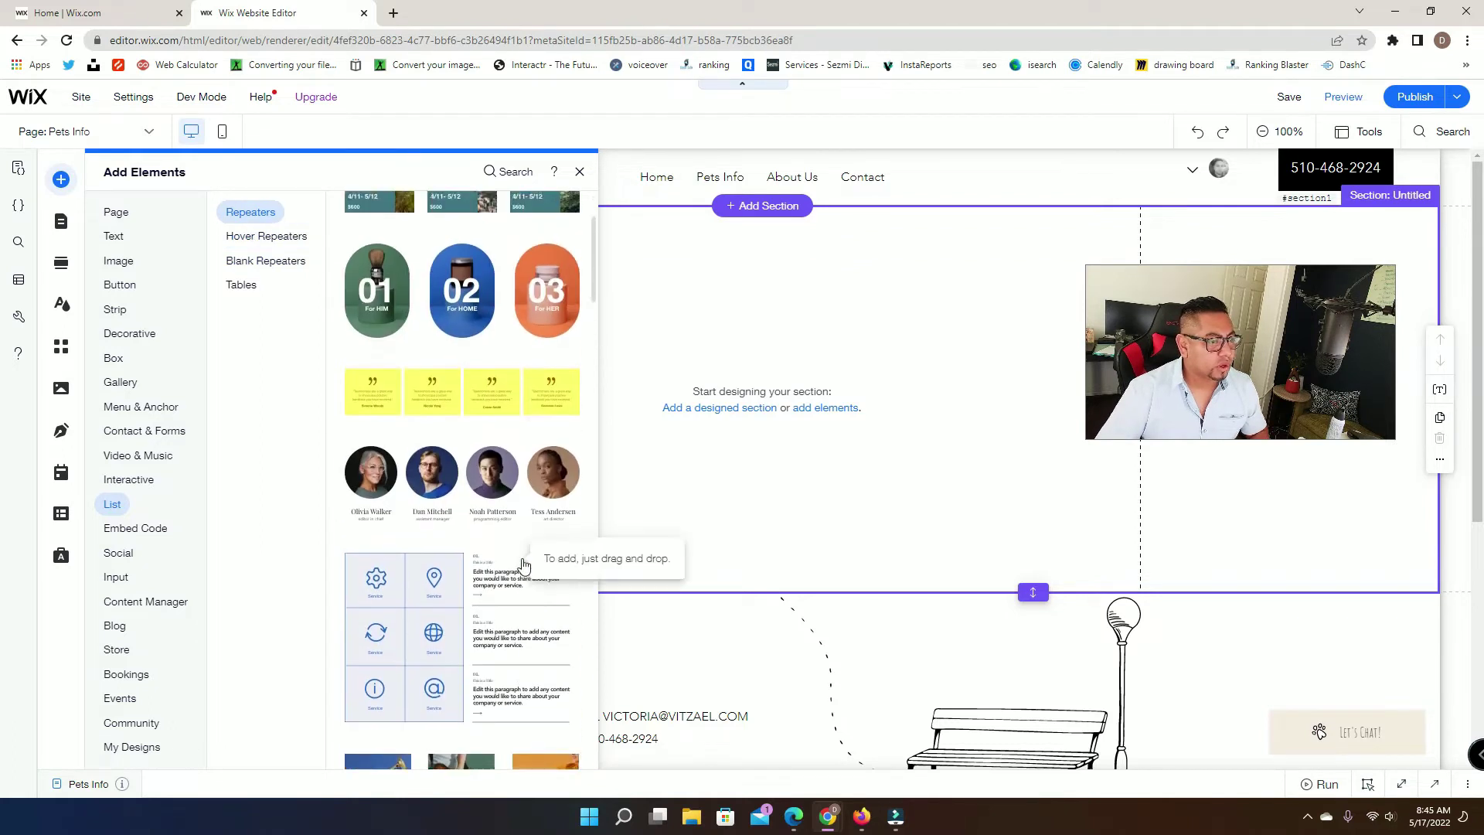
scroll(525, 560, down, 8)
scroll(525, 553, down, 10)
scroll(534, 547, up, 3)
scroll(539, 548, down, 8)
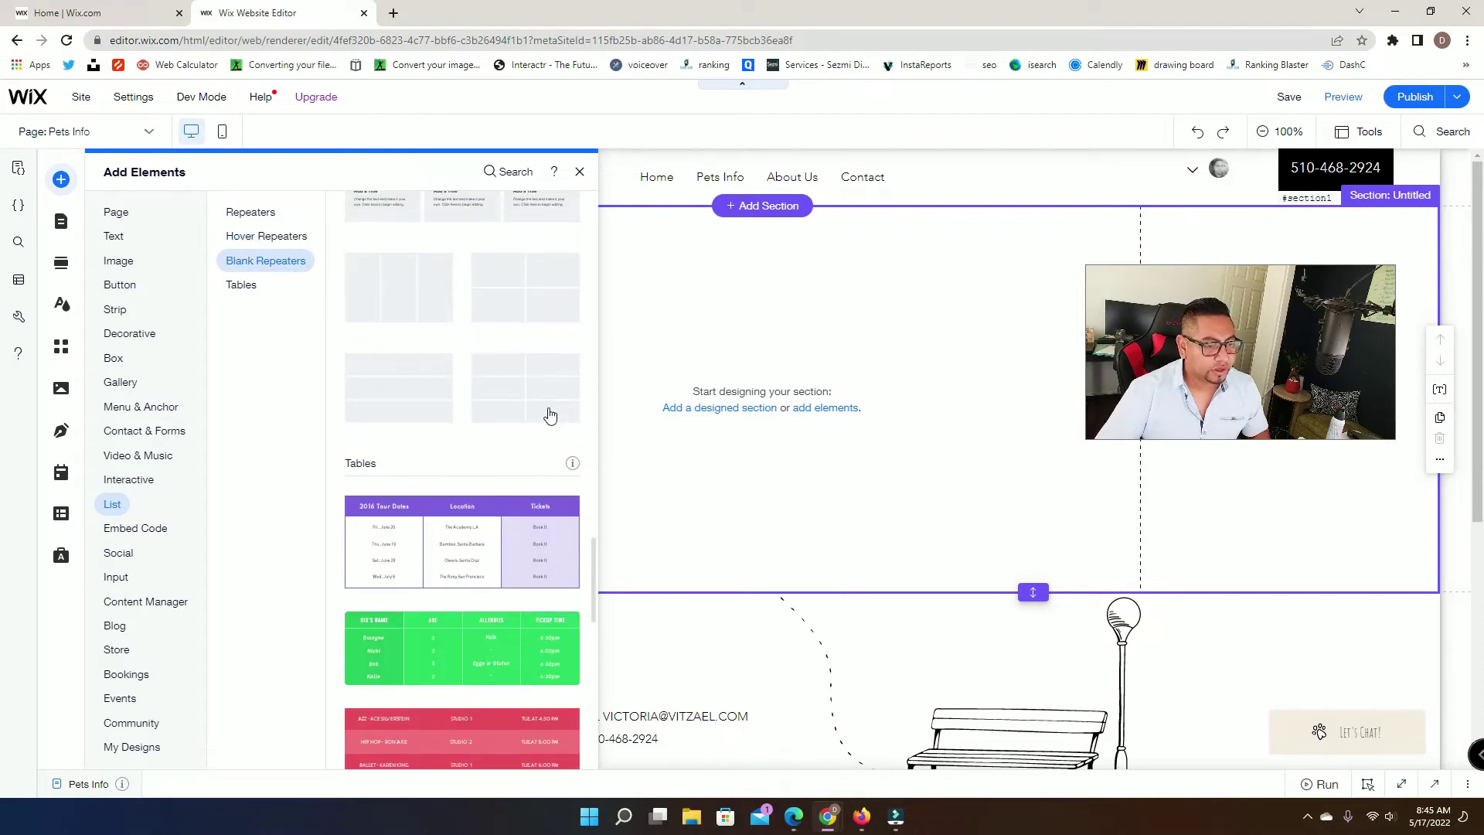
drag(554, 394, 907, 364)
Narrow the repeater's item containers to about three quarters of their width
click(677, 313)
drag(621, 341, 643, 508)
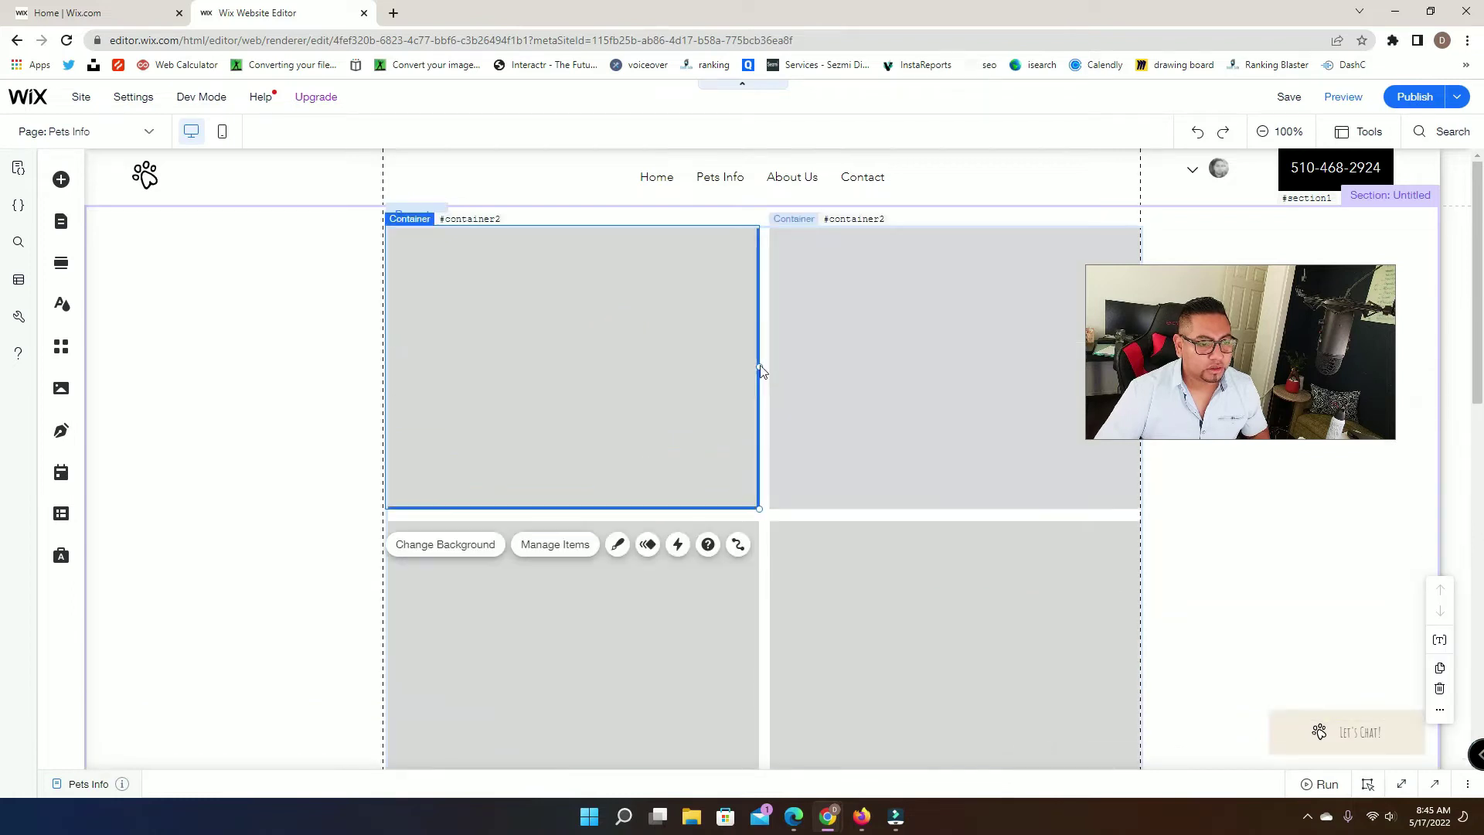
drag(759, 364, 663, 355)
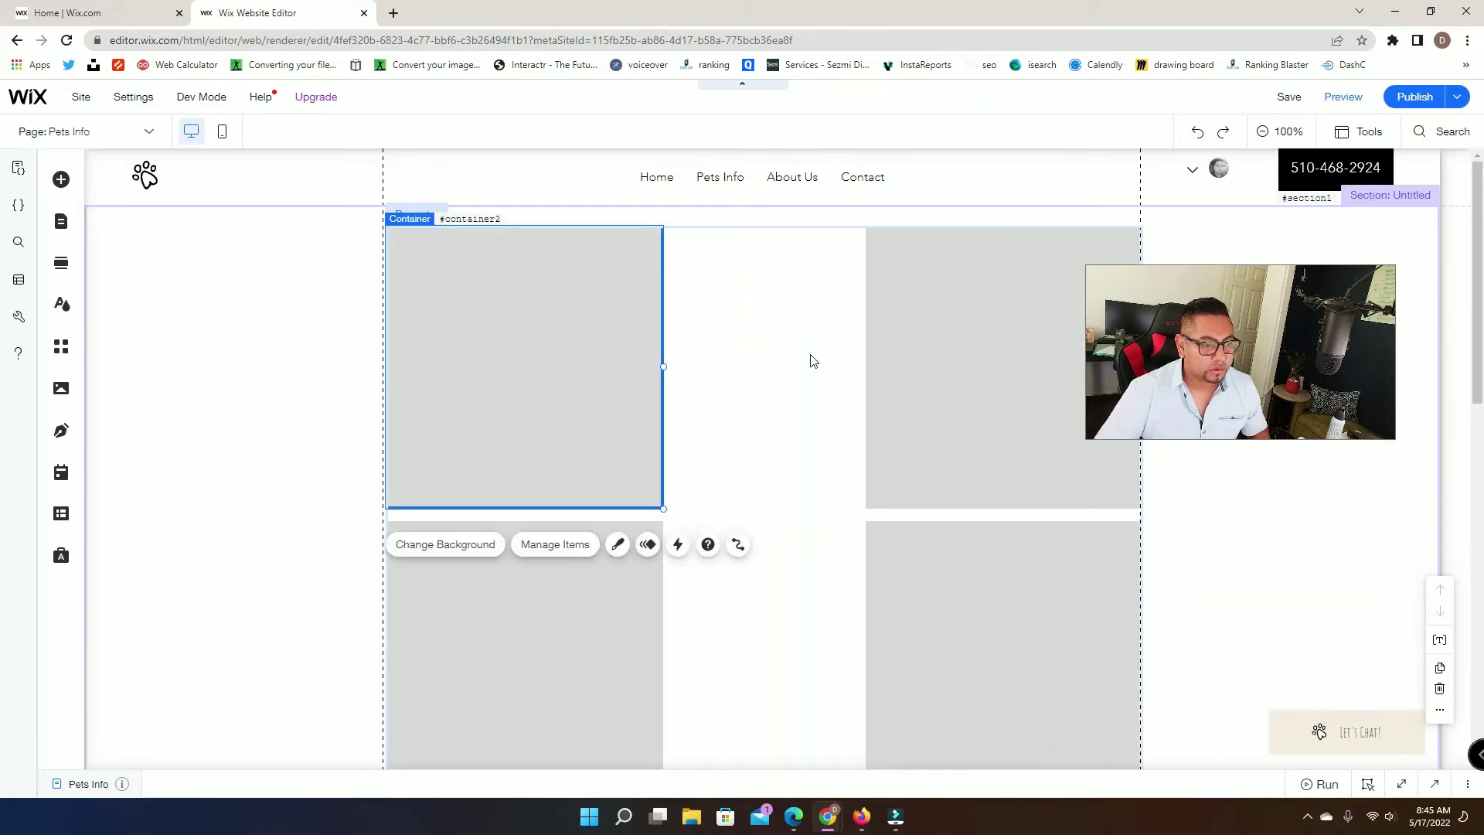
click(417, 555)
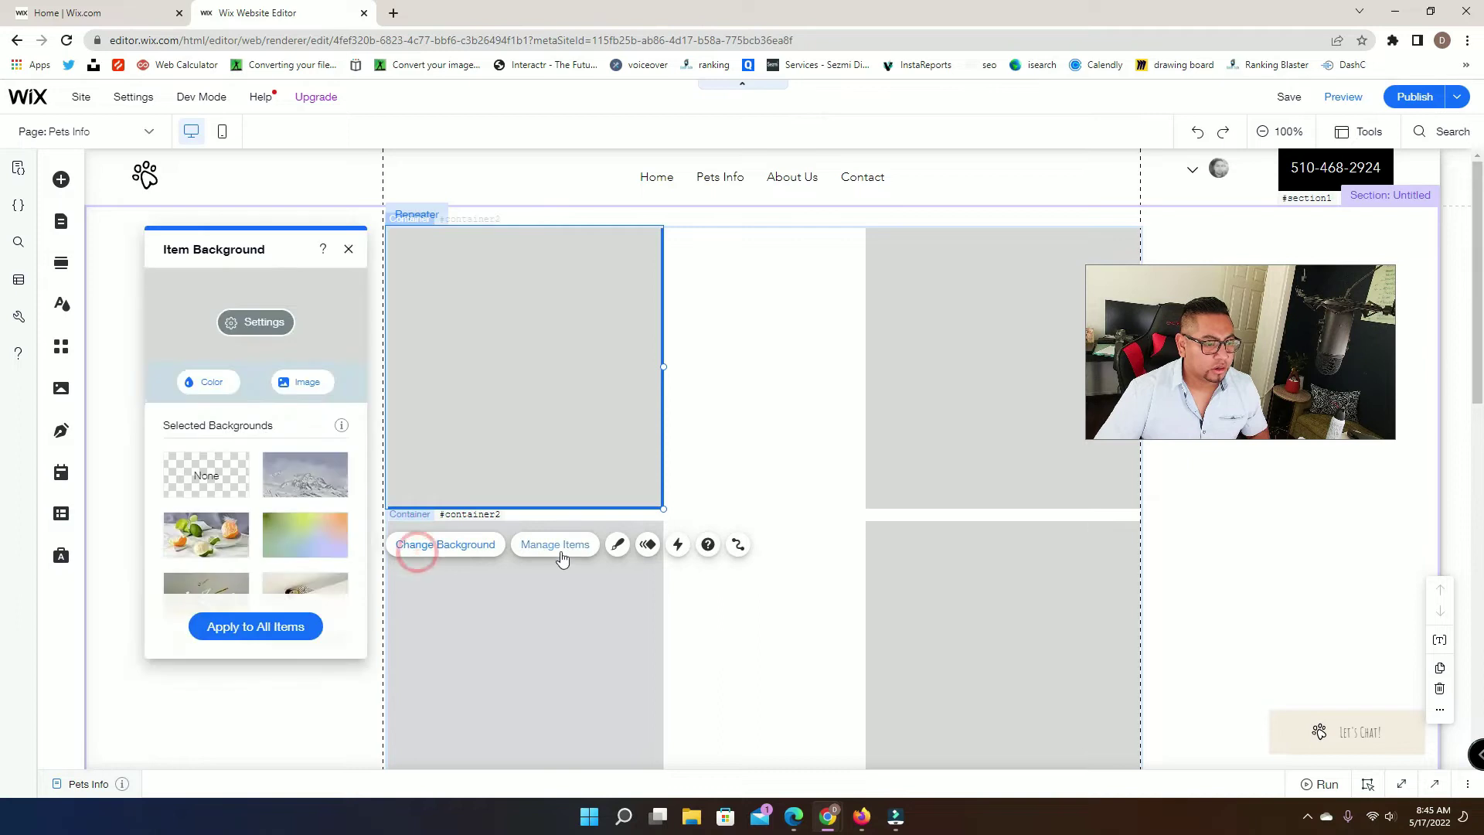
click(555, 591)
Set the repeater's layout so its items are aligned to the center
click(755, 427)
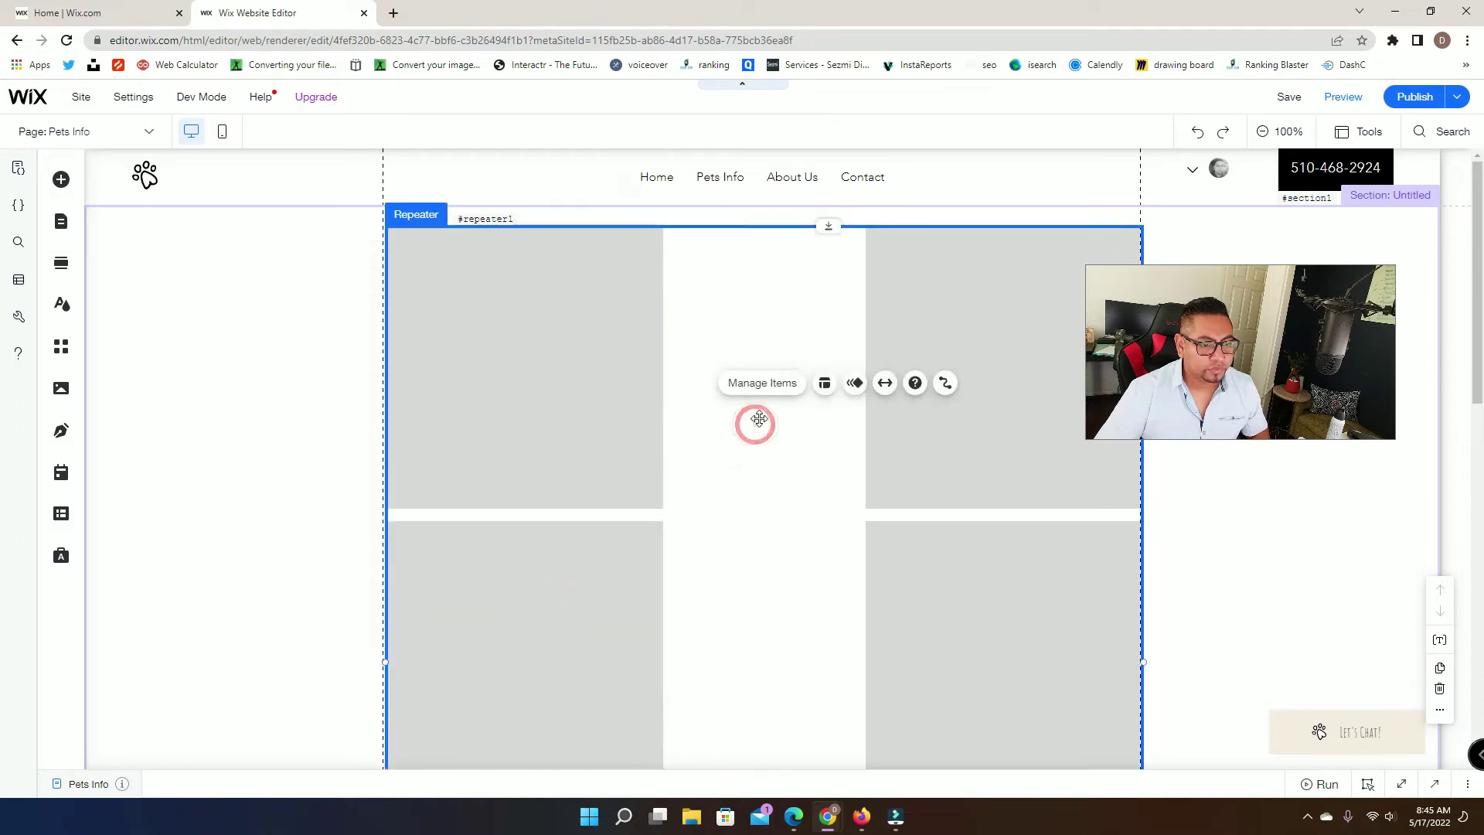
click(826, 383)
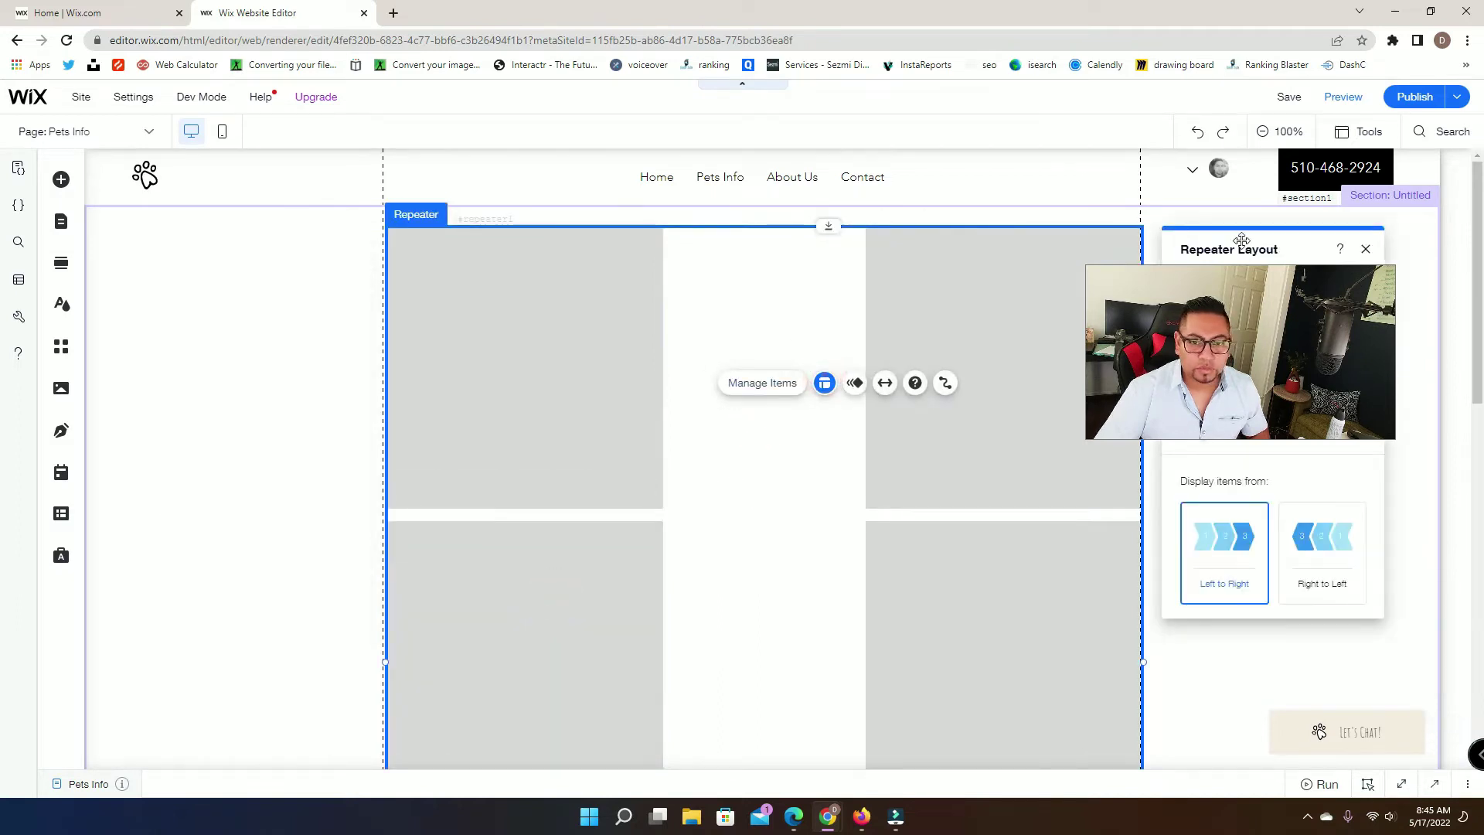
drag(1243, 242, 689, 243)
click(708, 329)
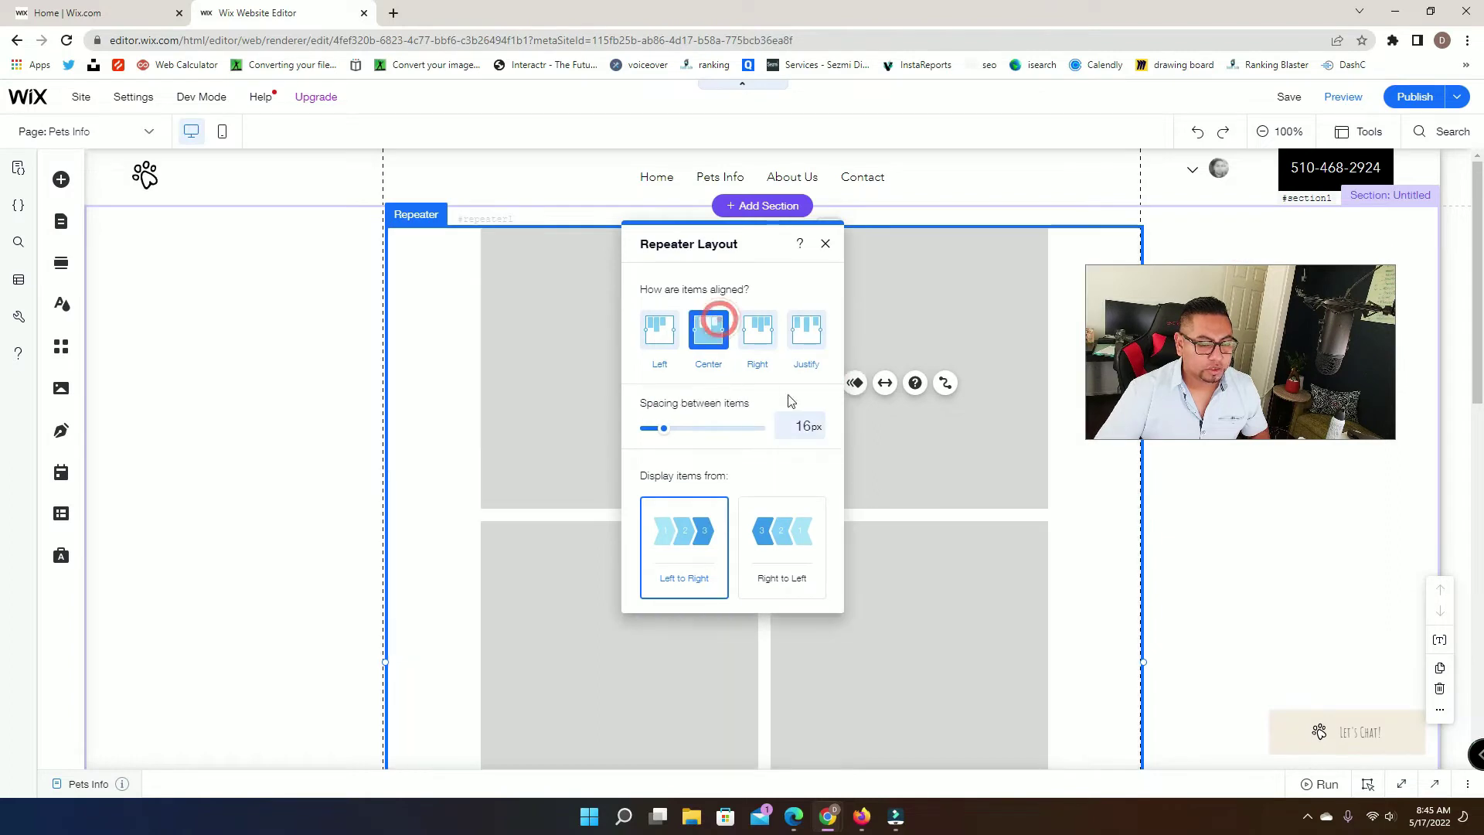
Start adding an image element to the page and search the Media from Wix library for "dog"
click(959, 343)
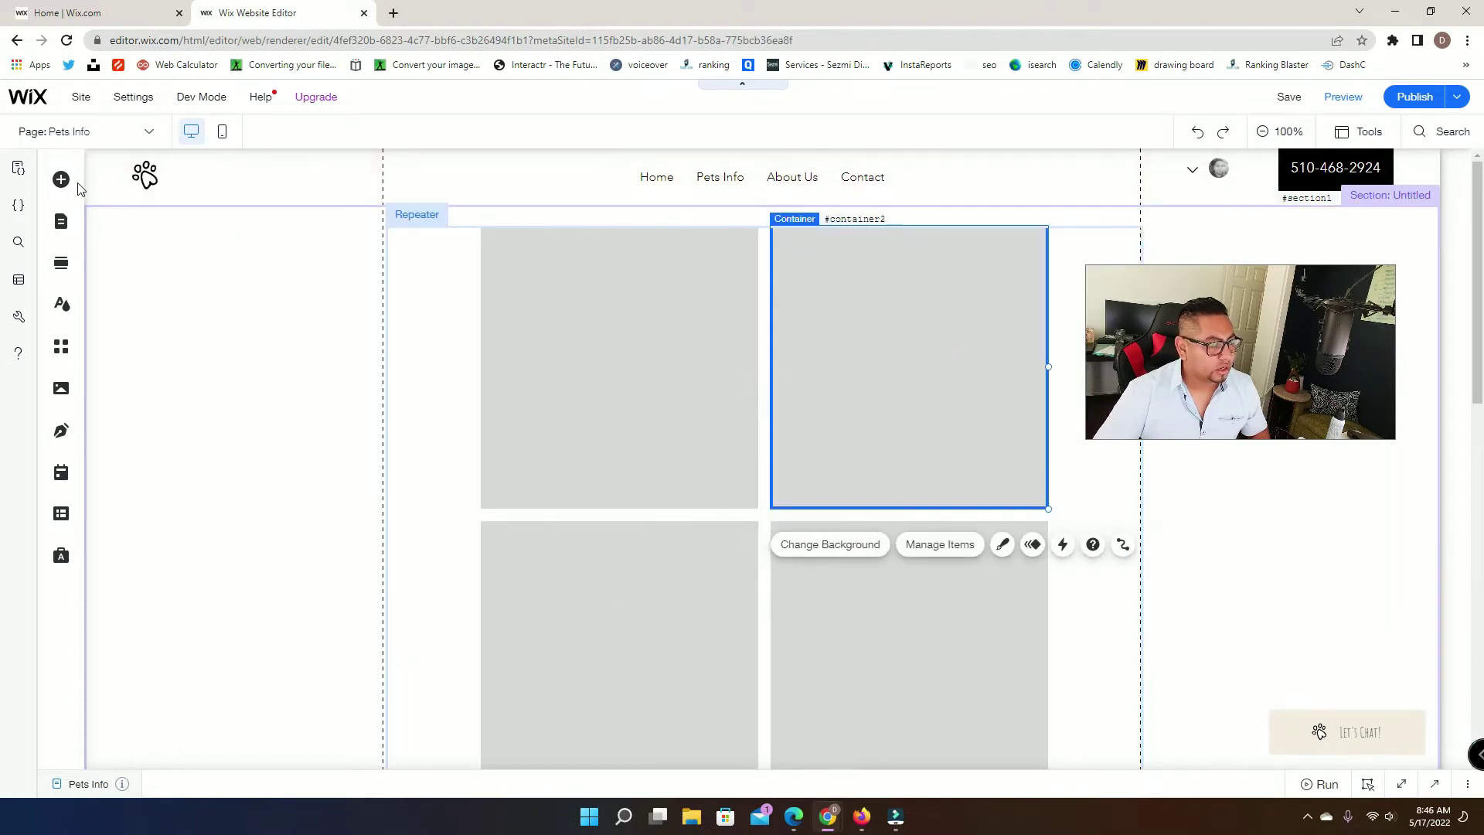
click(61, 179)
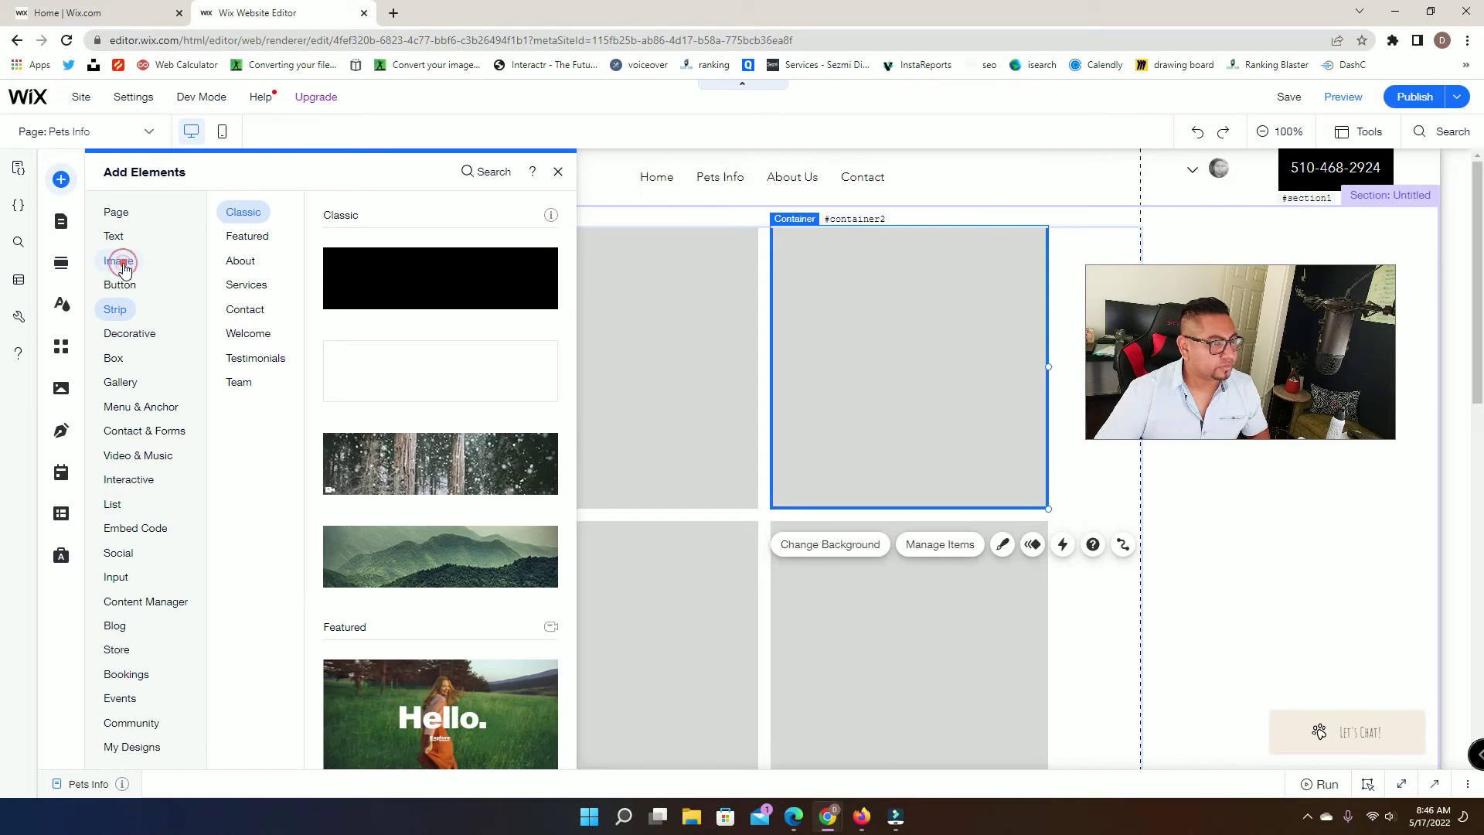
mouse_move(121, 272)
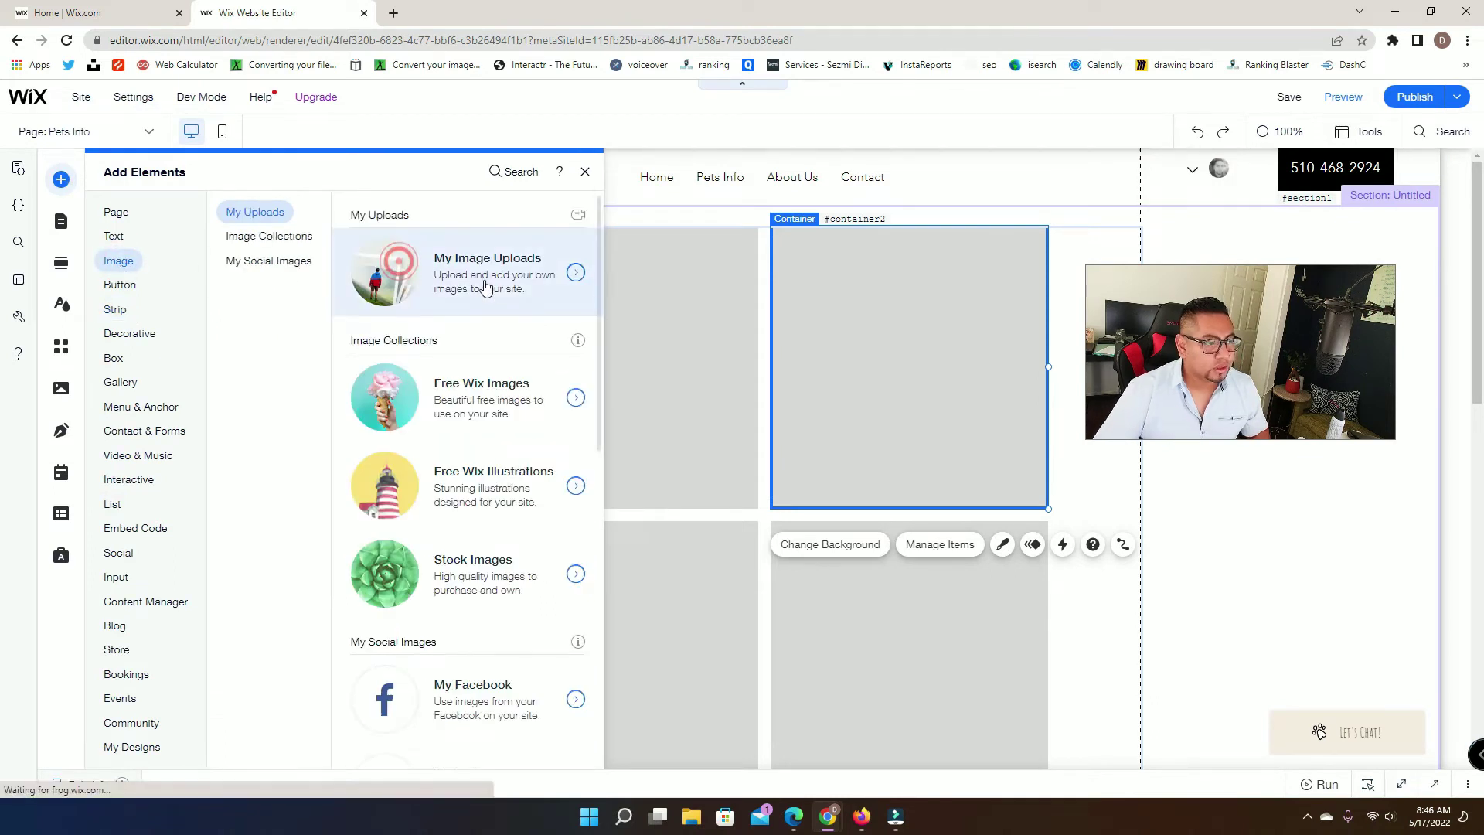
click(576, 273)
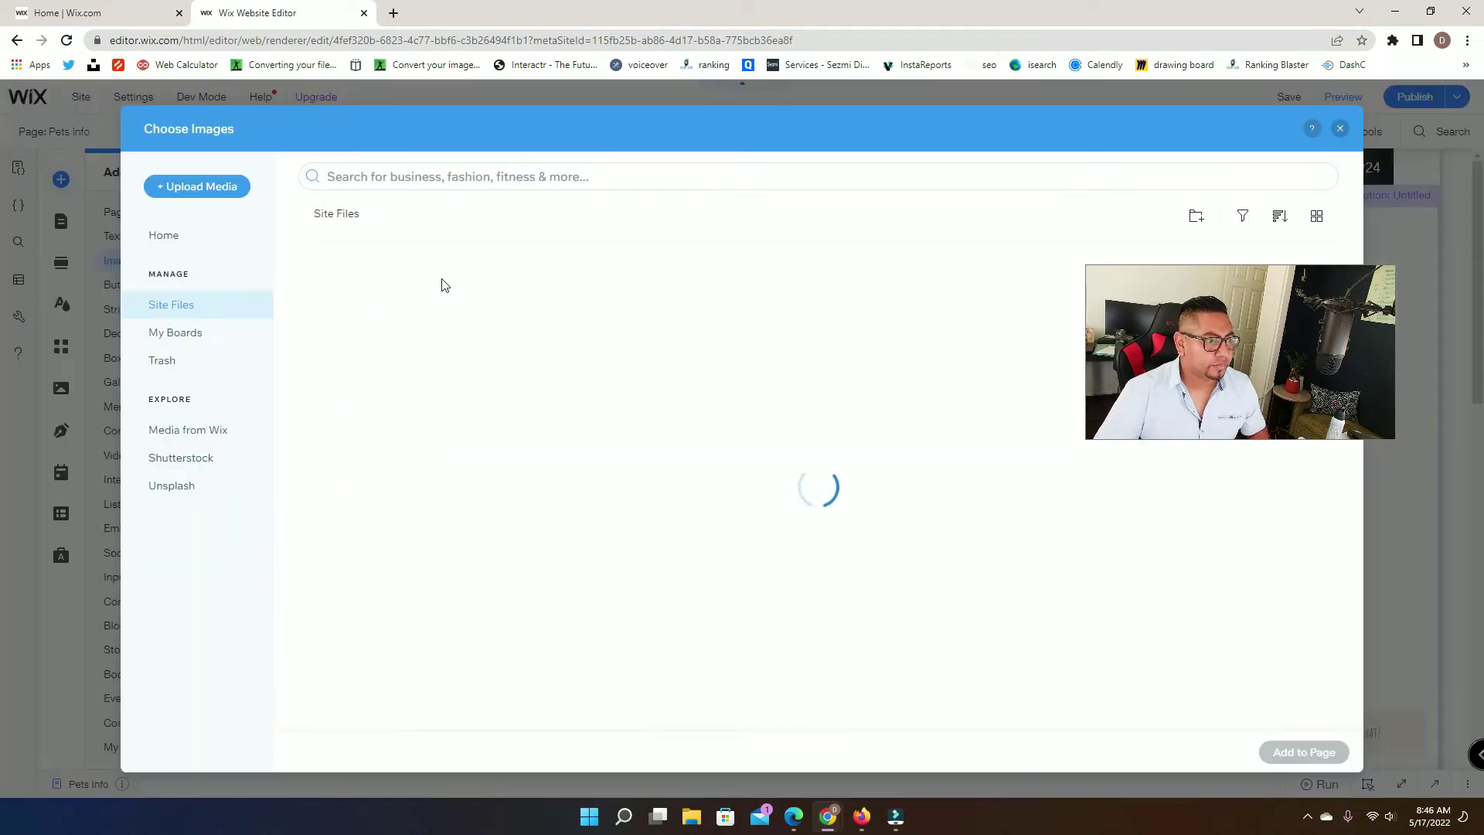
click(182, 441)
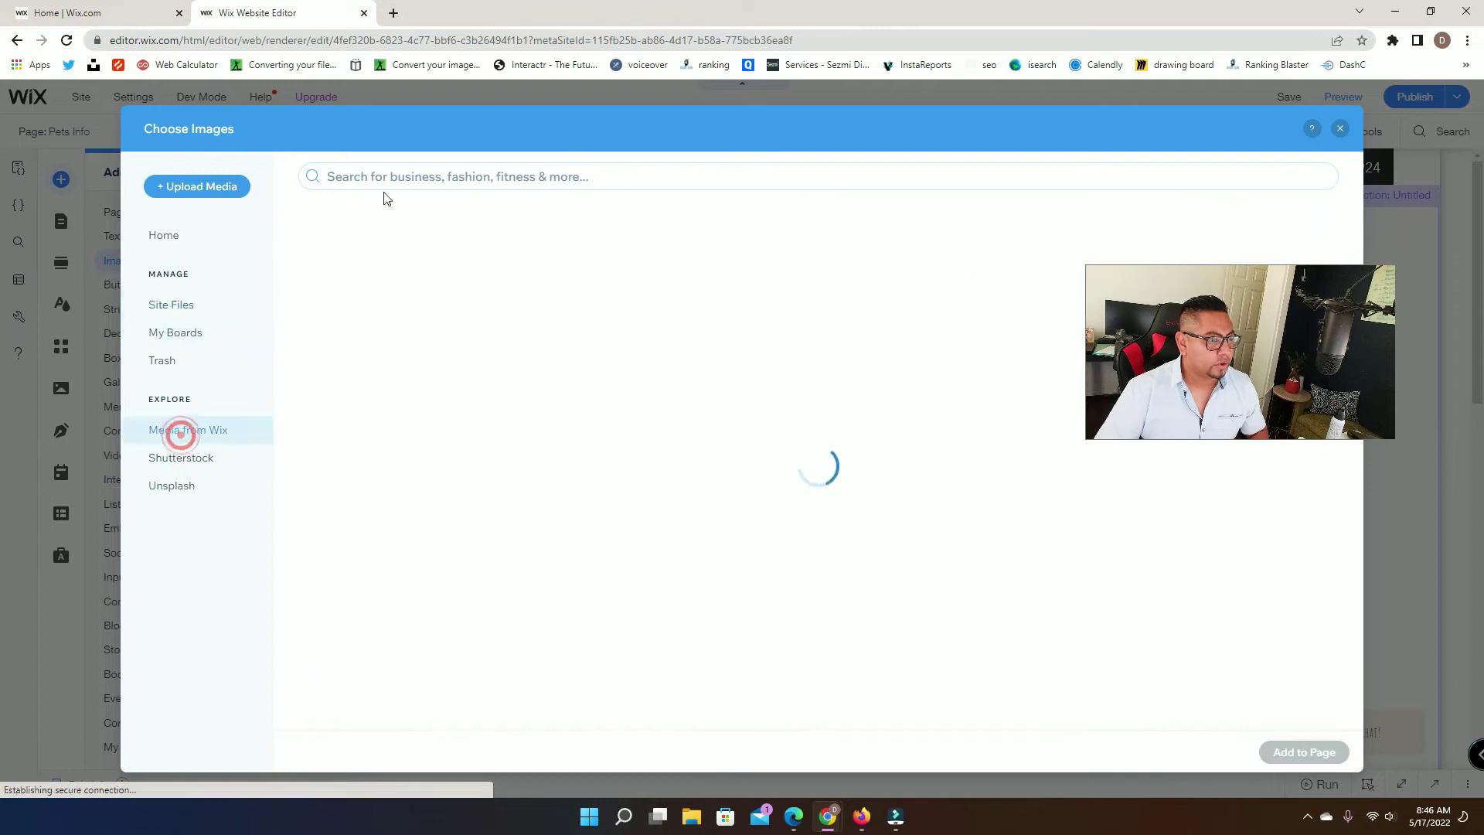
click(391, 180)
text(dog)
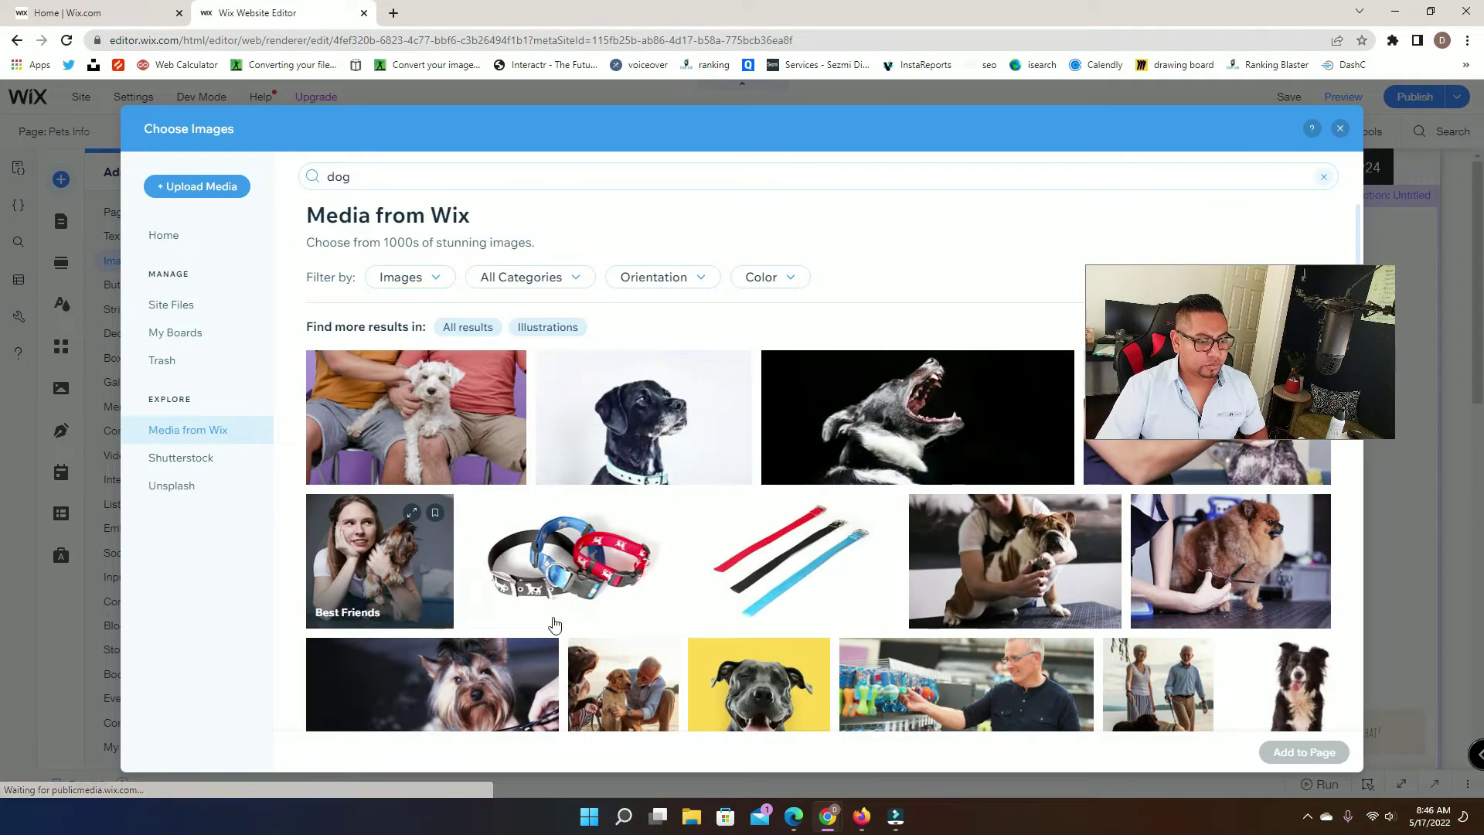
Add the black-and-white puppy sitting on newspapers to the page, shrunk and placed in the upper part of the first repeater item
scroll(553, 623, down, 3)
click(735, 523)
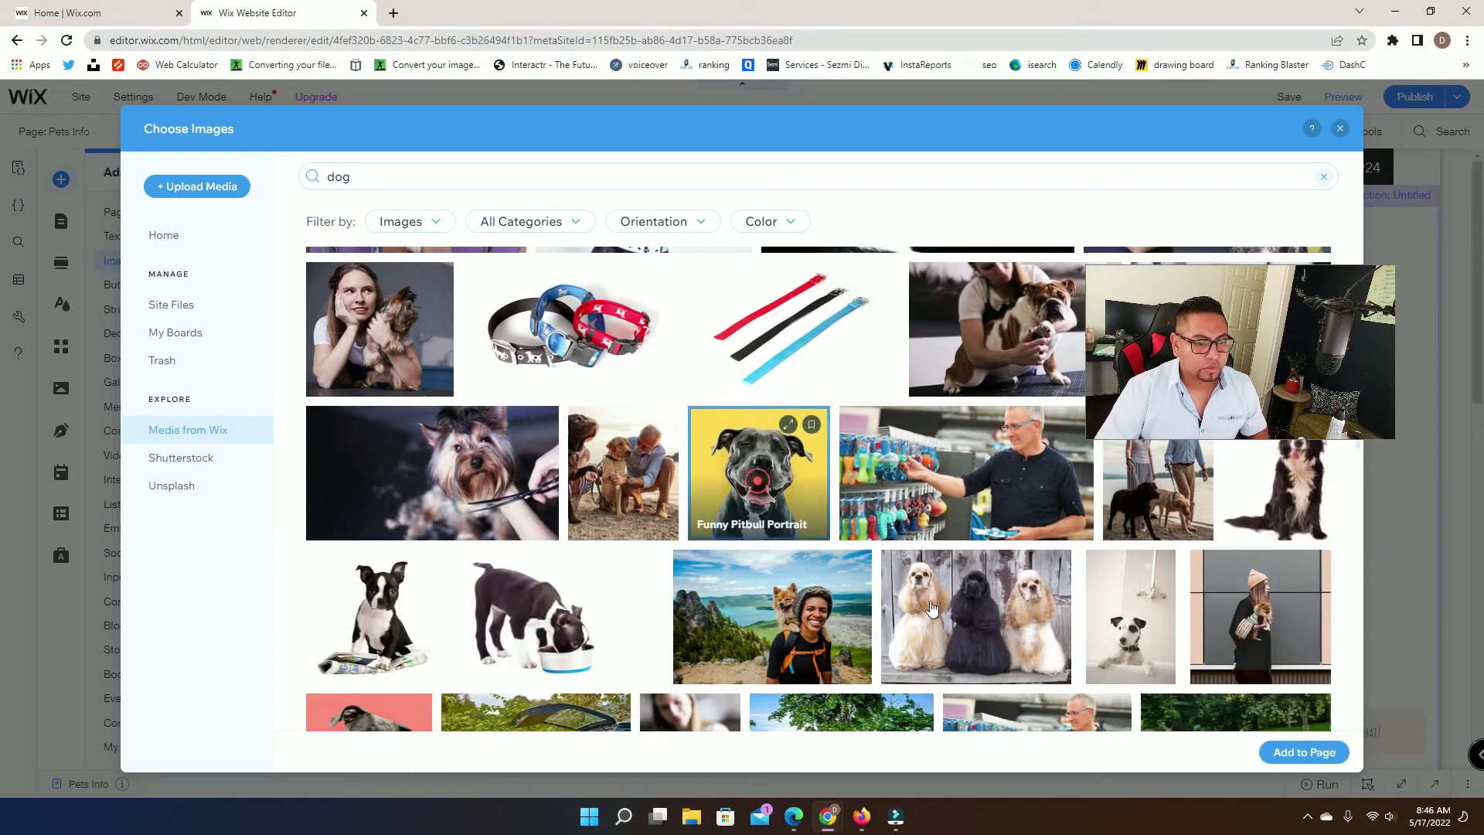
click(374, 617)
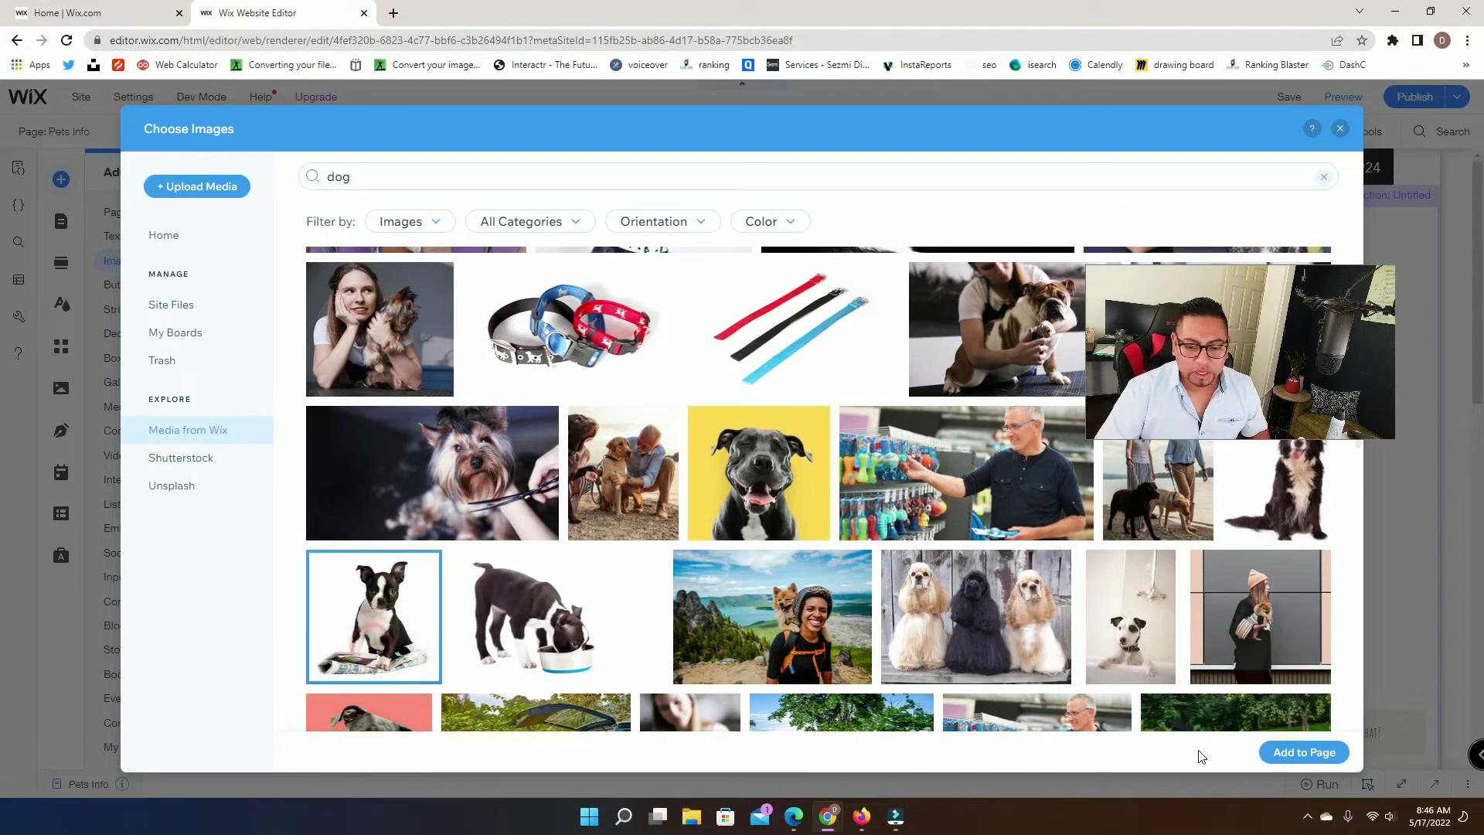
click(1308, 753)
drag(993, 684, 635, 338)
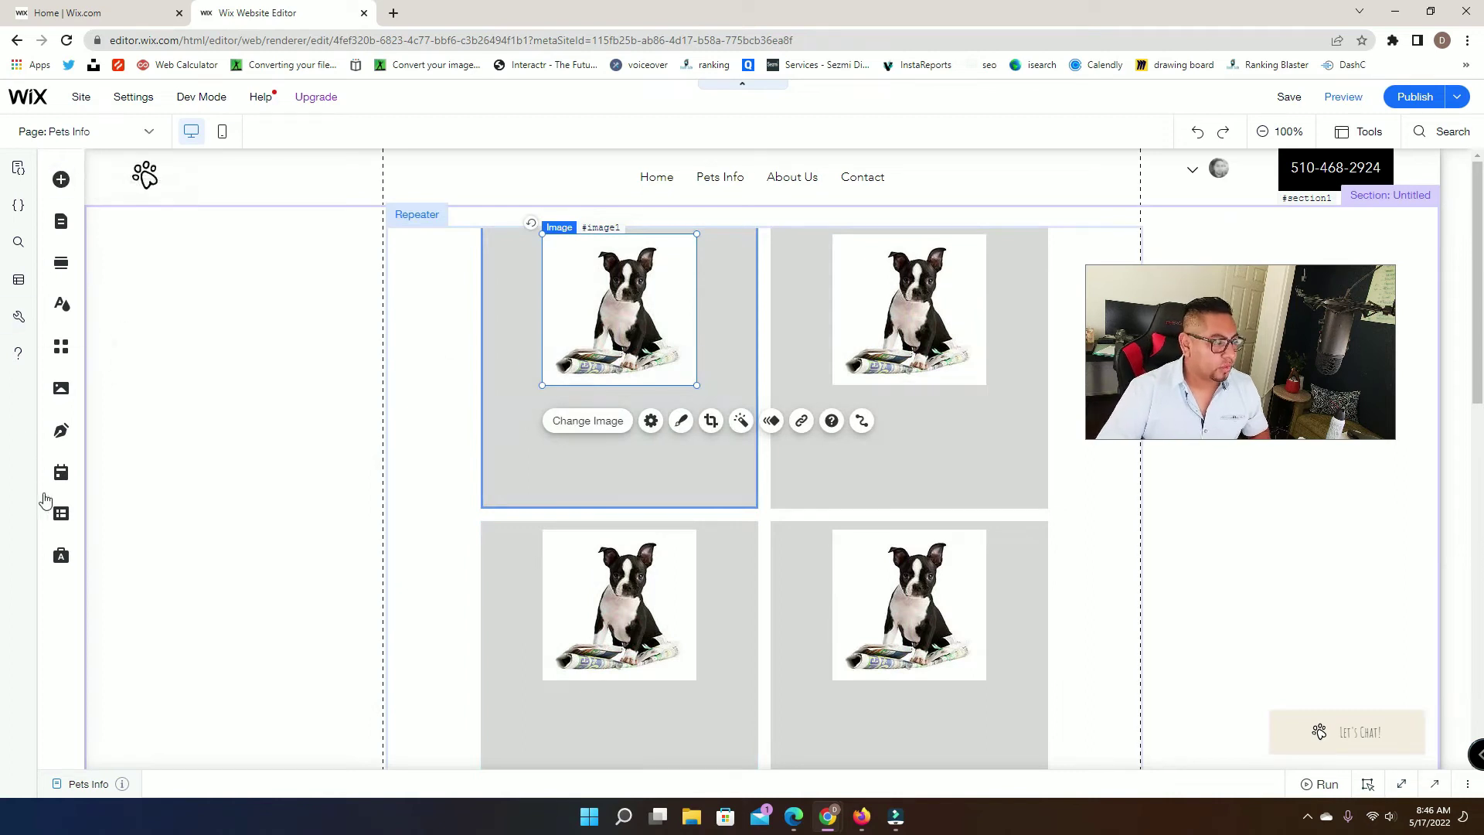
Add a field named Owner Profile Picture with field type Image to the Personal Information collection
click(61, 514)
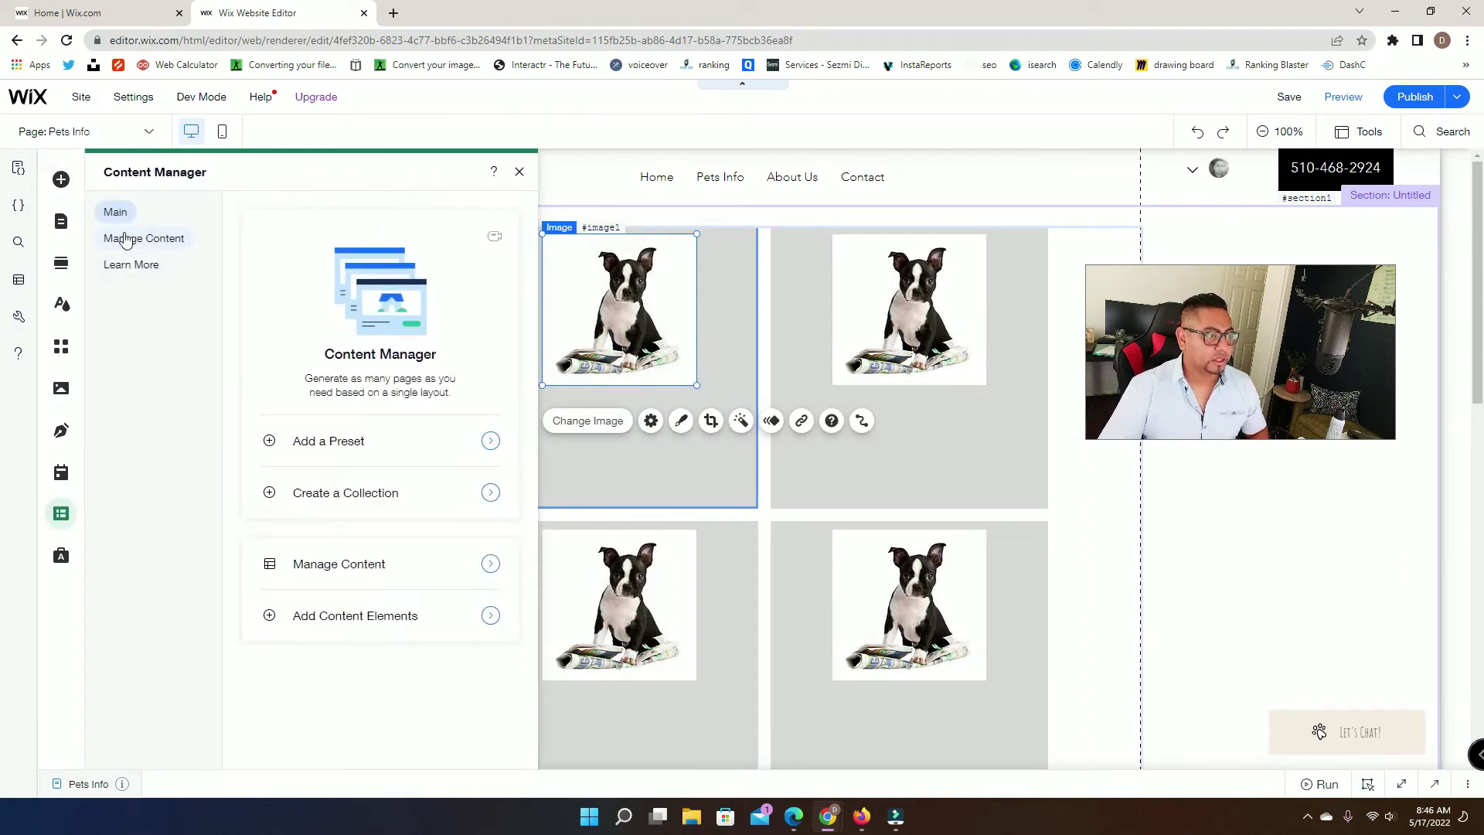
click(126, 241)
click(337, 311)
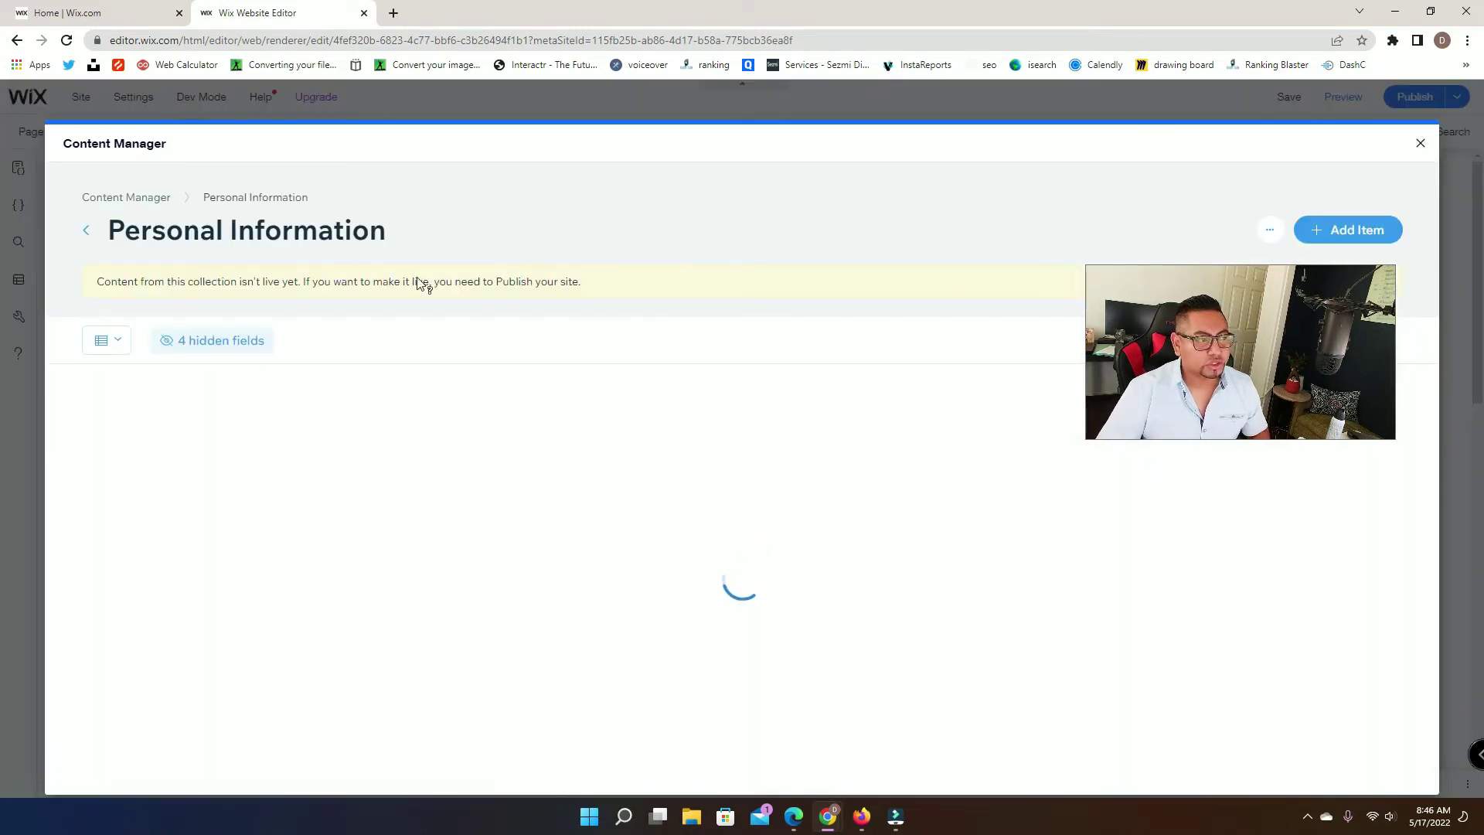
click(809, 375)
text(P)
key(BackSpace)
text(o)
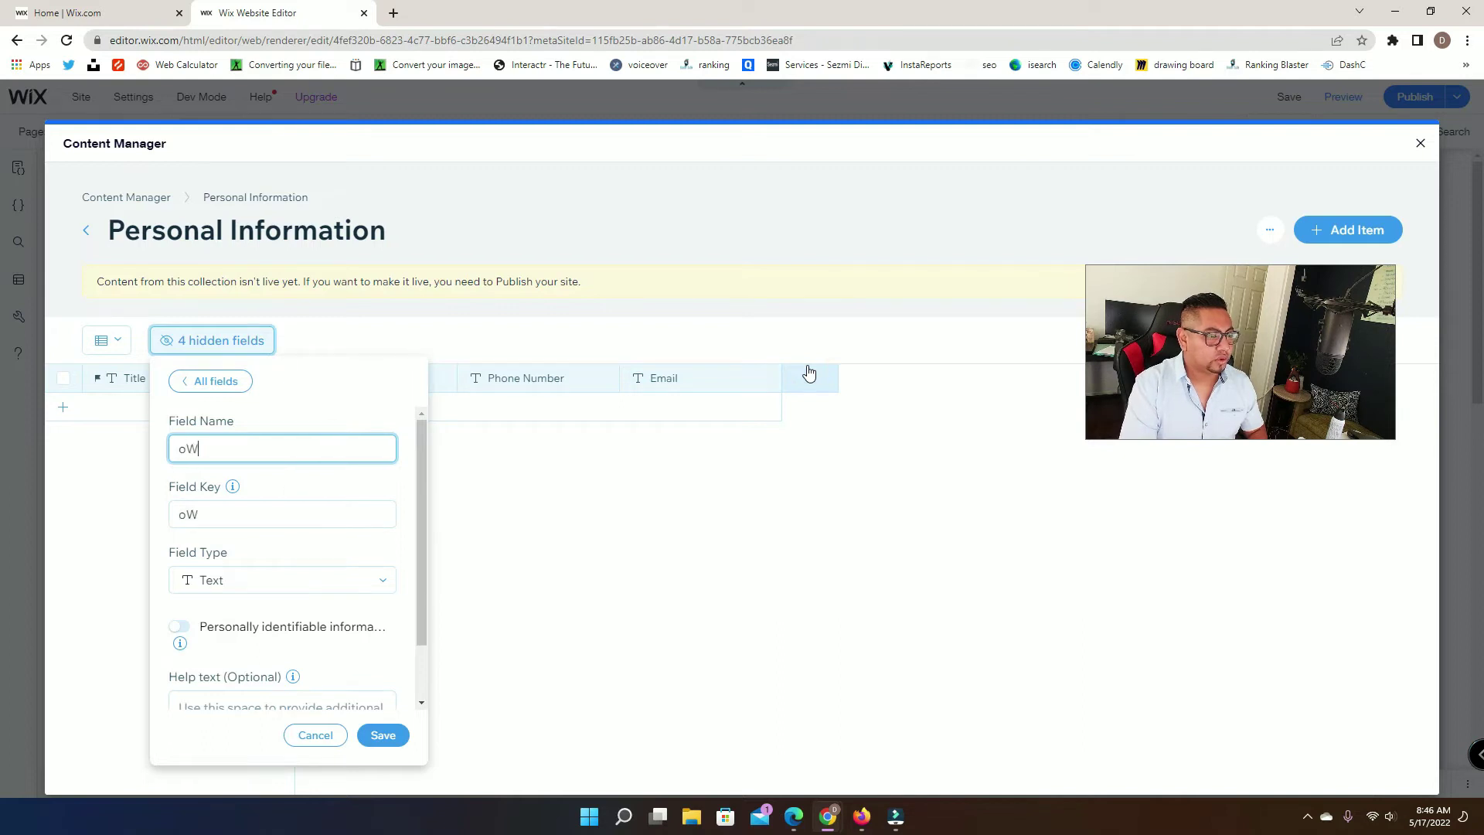
key(BackSpace)
text(Owner Profile Picture)
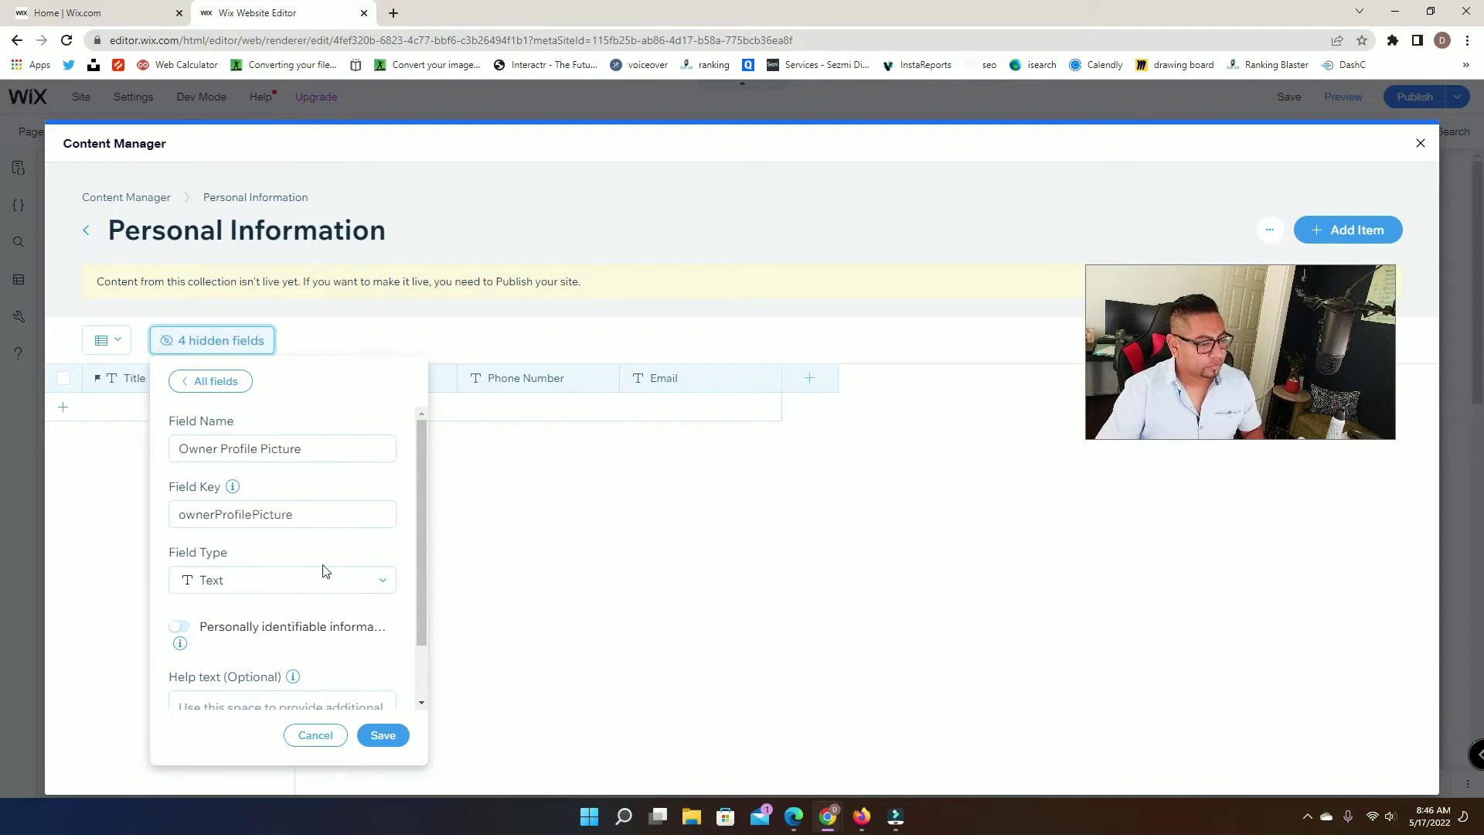
click(322, 576)
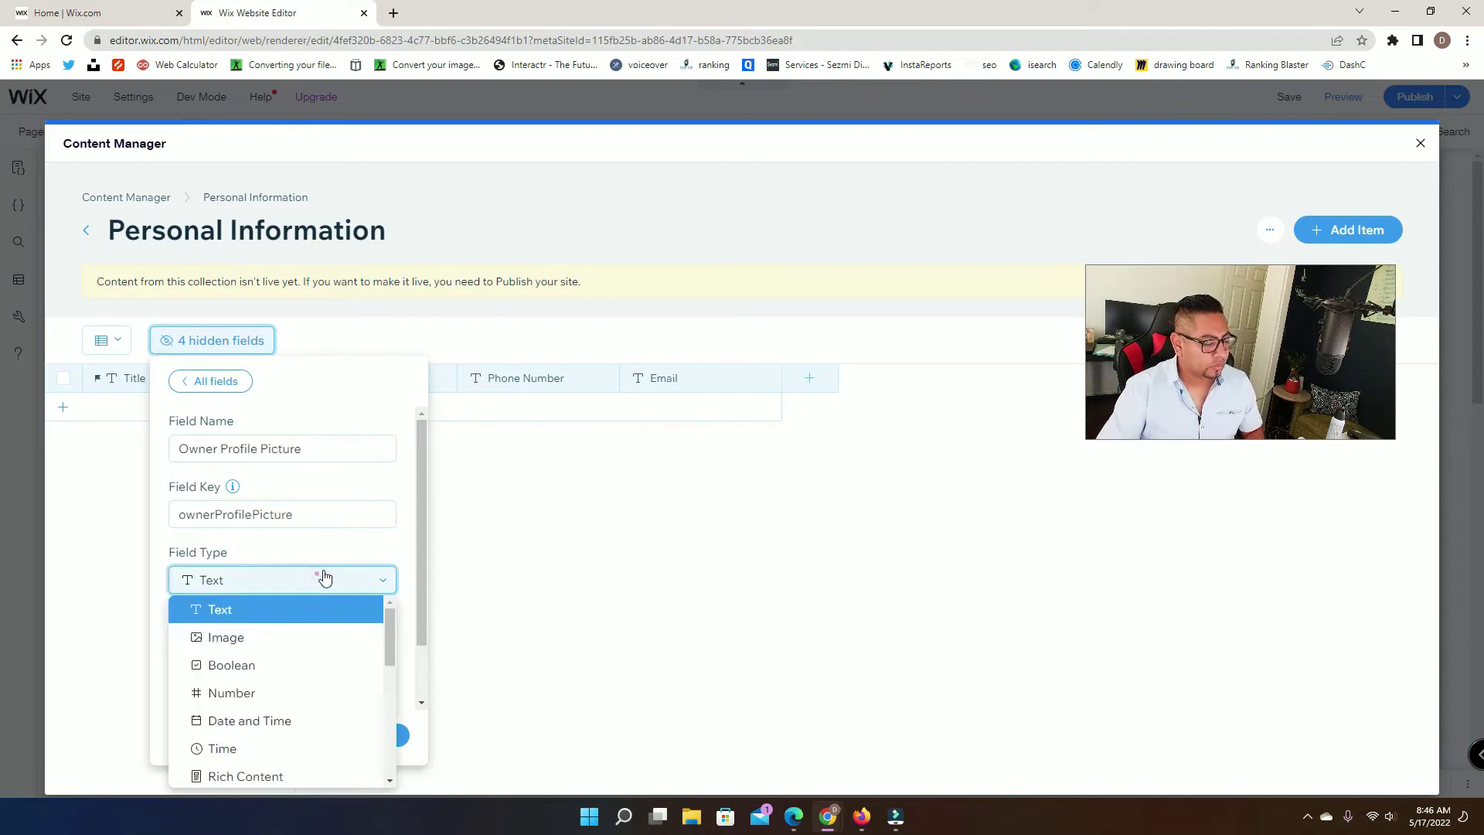
click(260, 640)
click(383, 736)
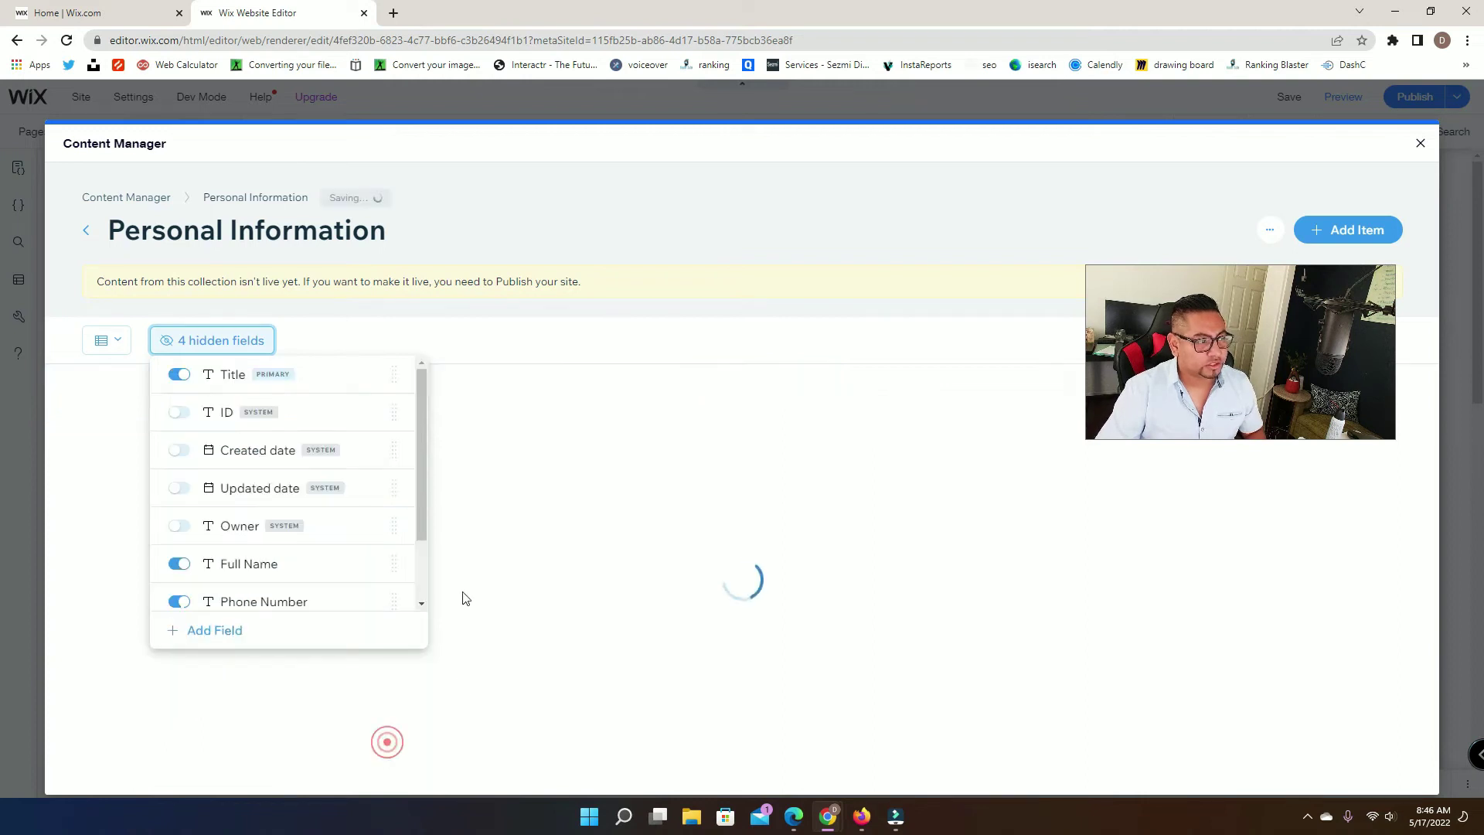
Open the furrypet collection and move the OwnerReference column in front of Pet's Name
click(91, 232)
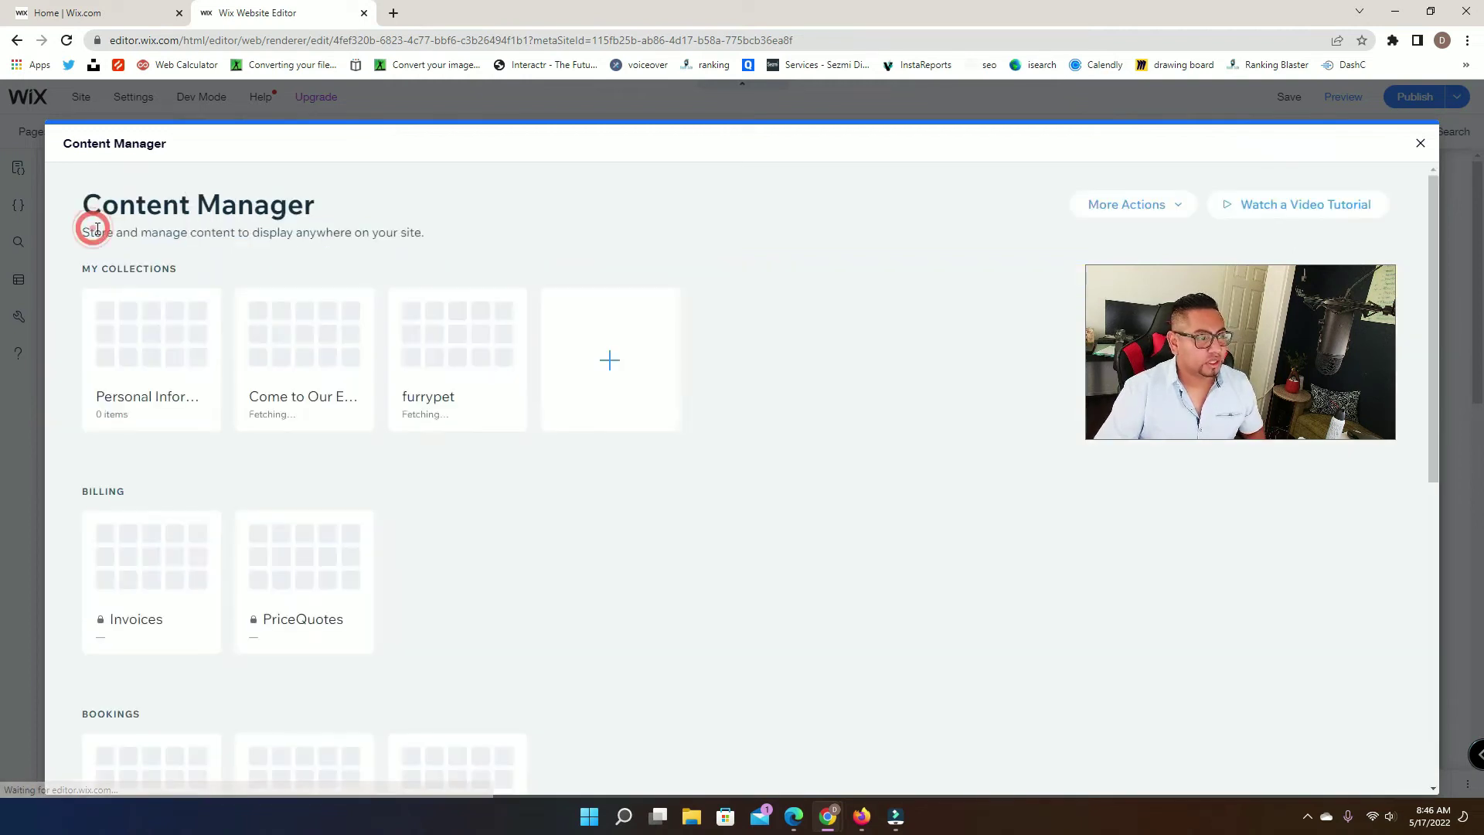
click(453, 321)
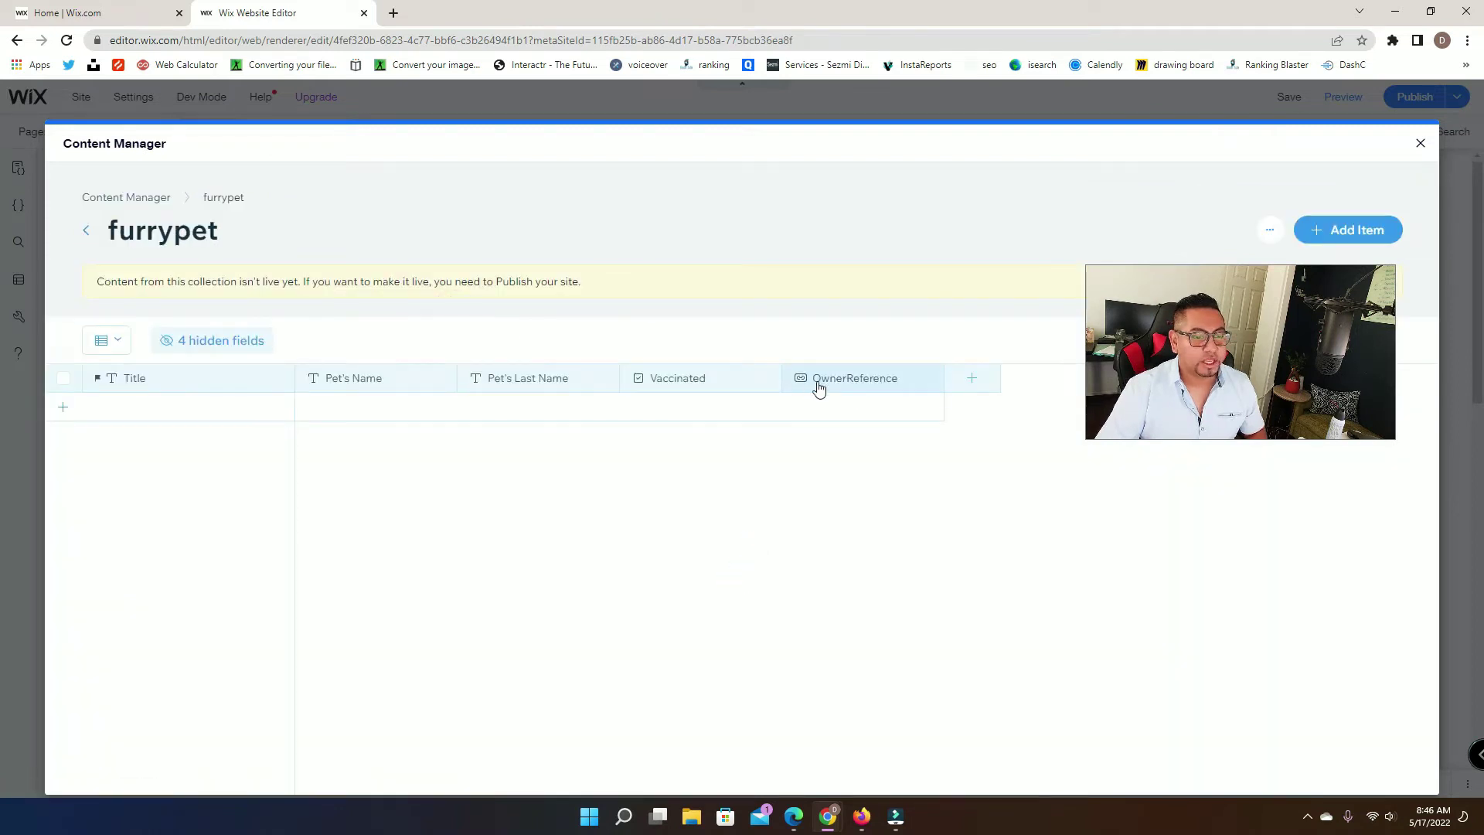
drag(901, 379, 357, 359)
Add a field named Pets Profile Picture with field type Image to the furrypet collection
click(972, 381)
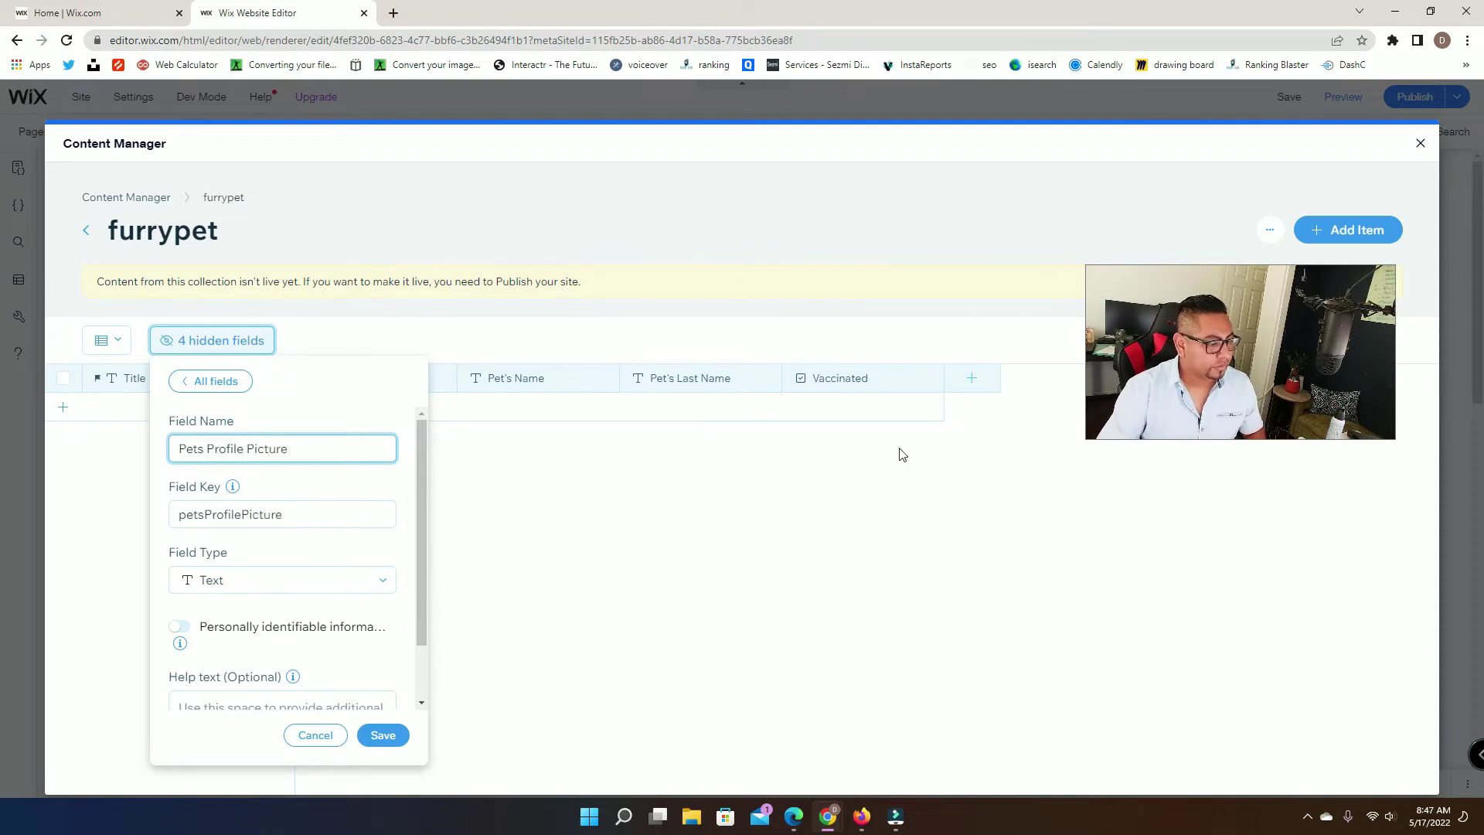
click(242, 576)
click(255, 639)
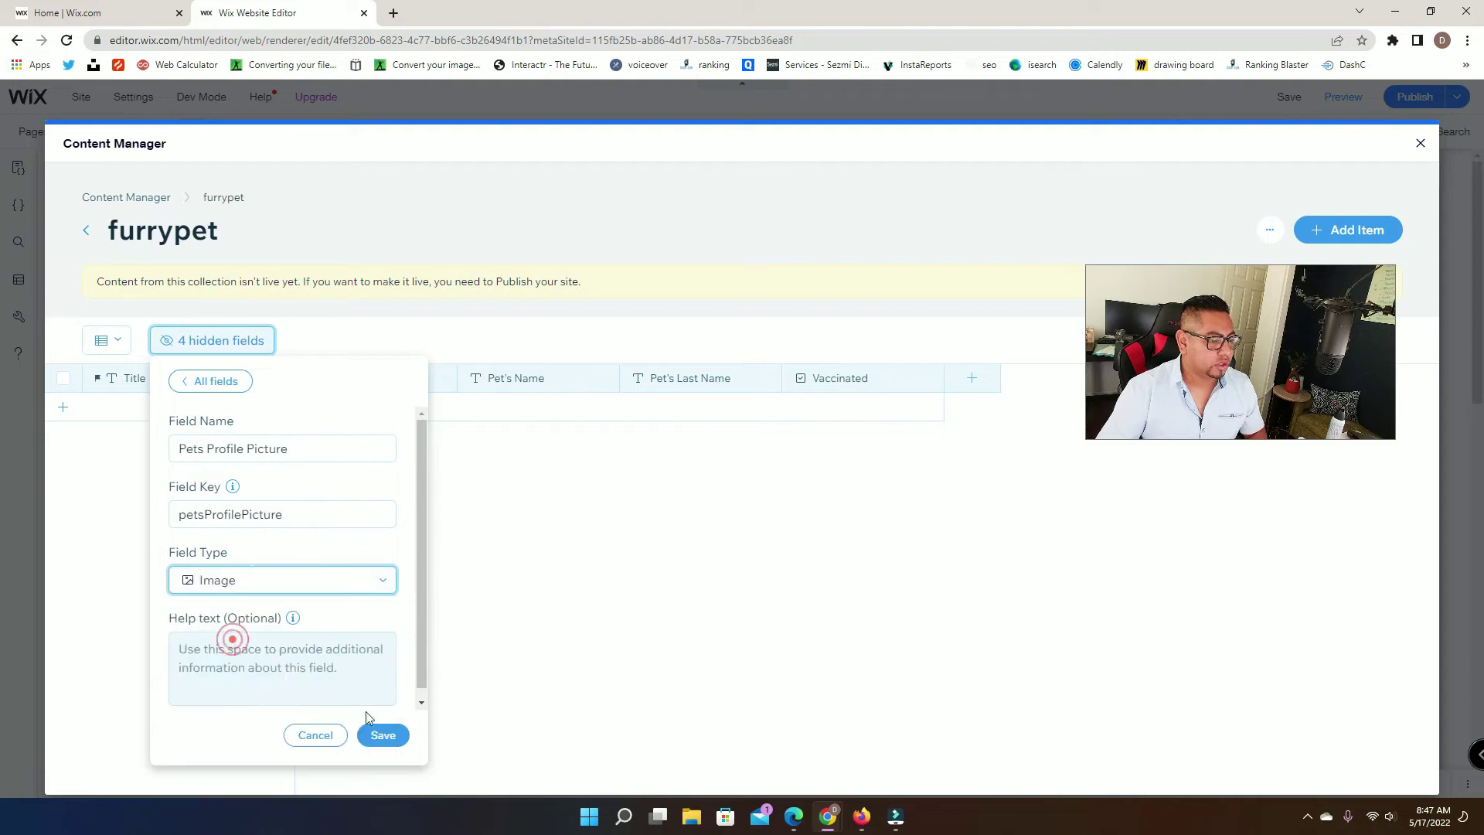
click(384, 735)
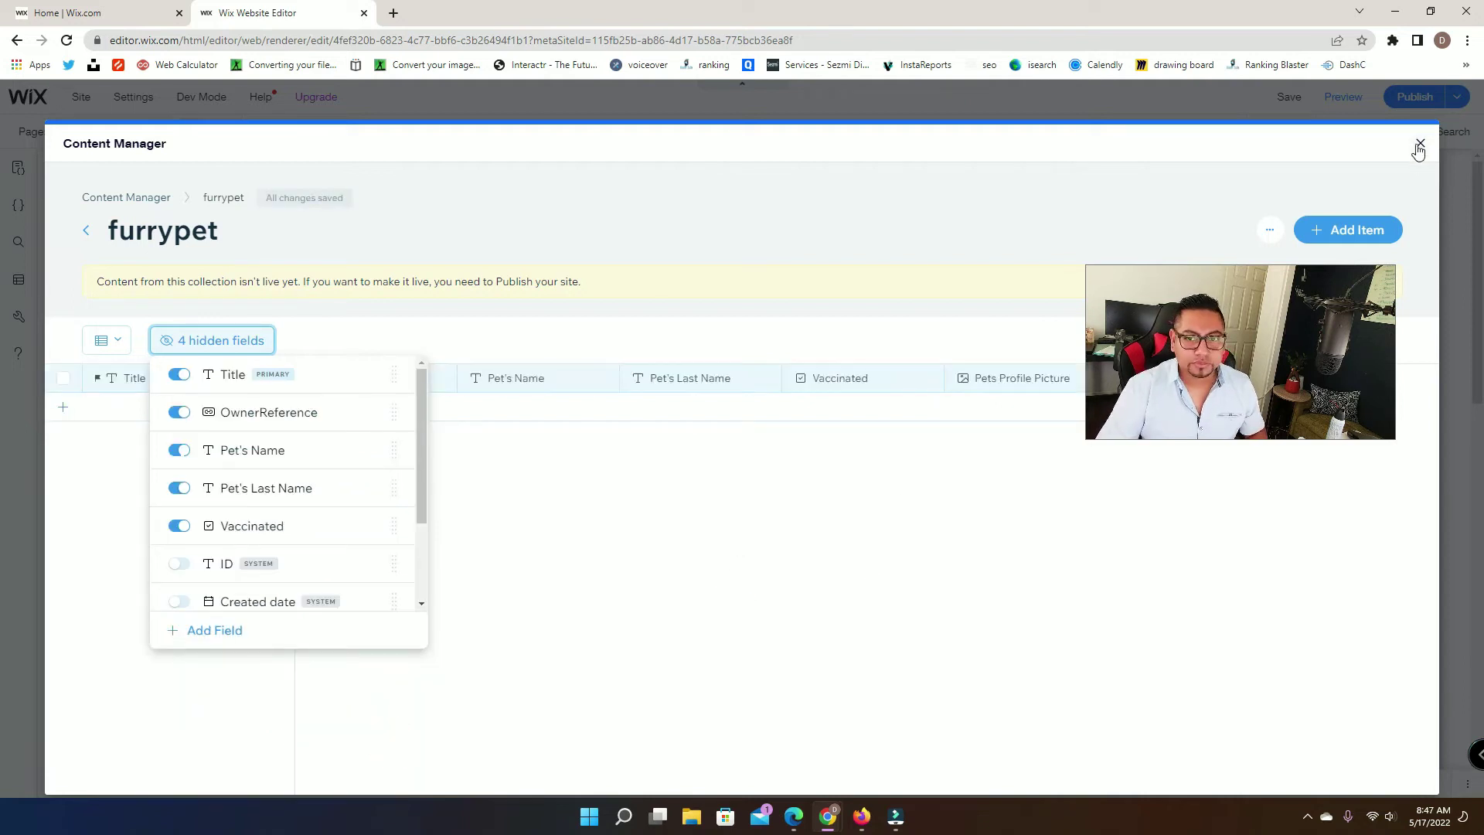
Close the collection, publish the site and dismiss the dialogs that follow
click(1420, 143)
click(1423, 98)
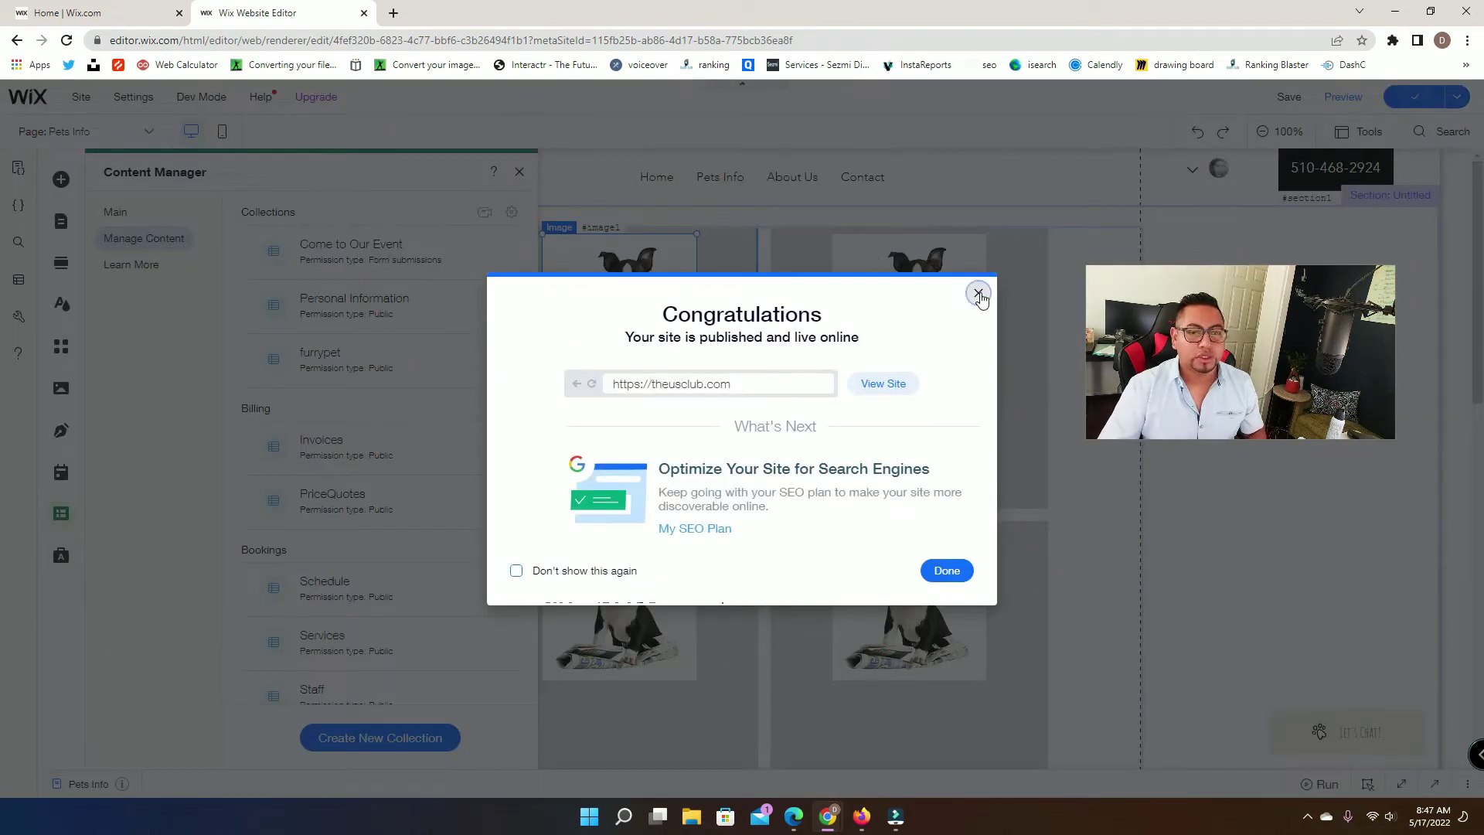
click(979, 294)
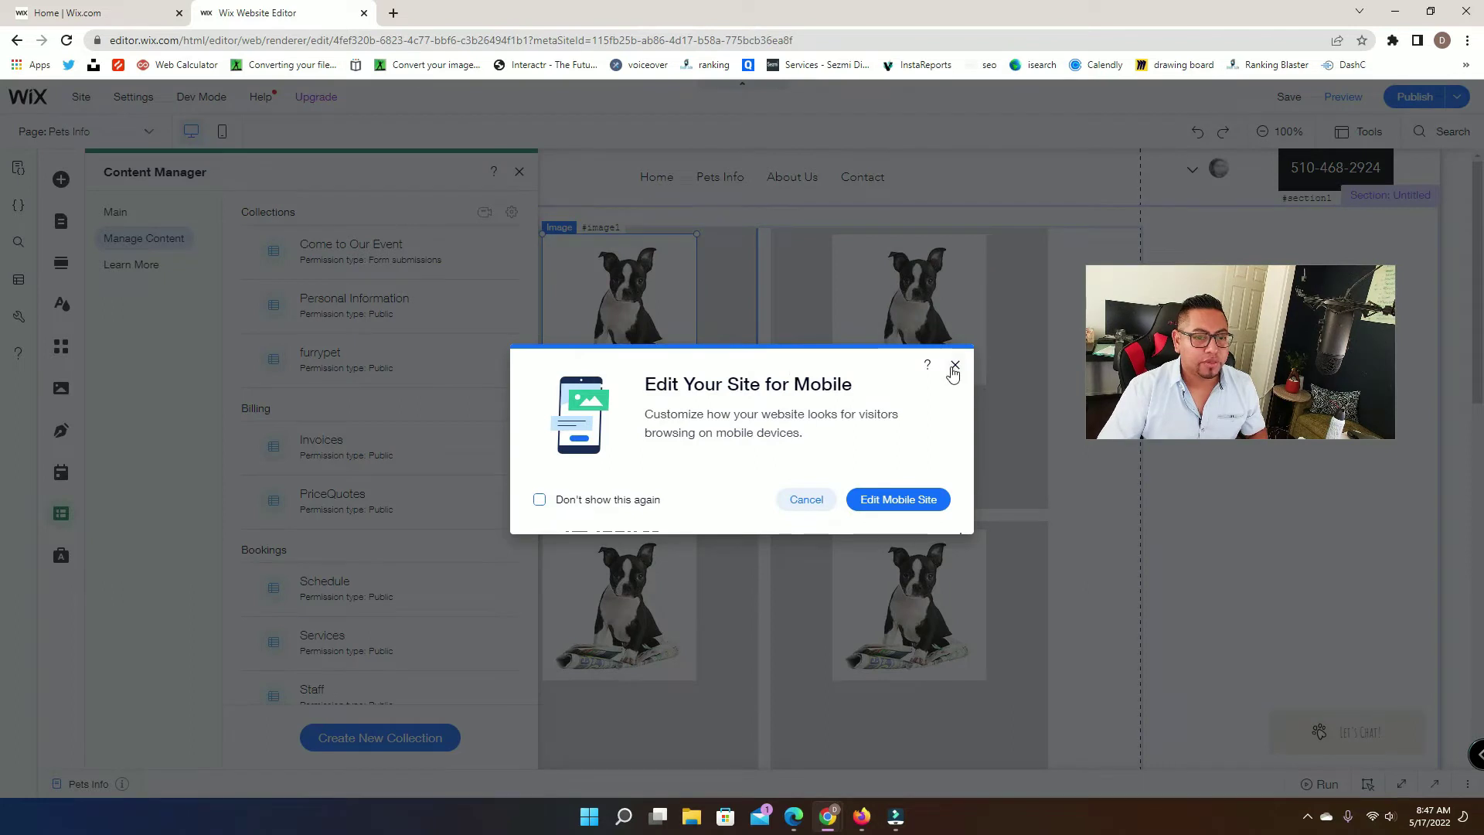
click(956, 365)
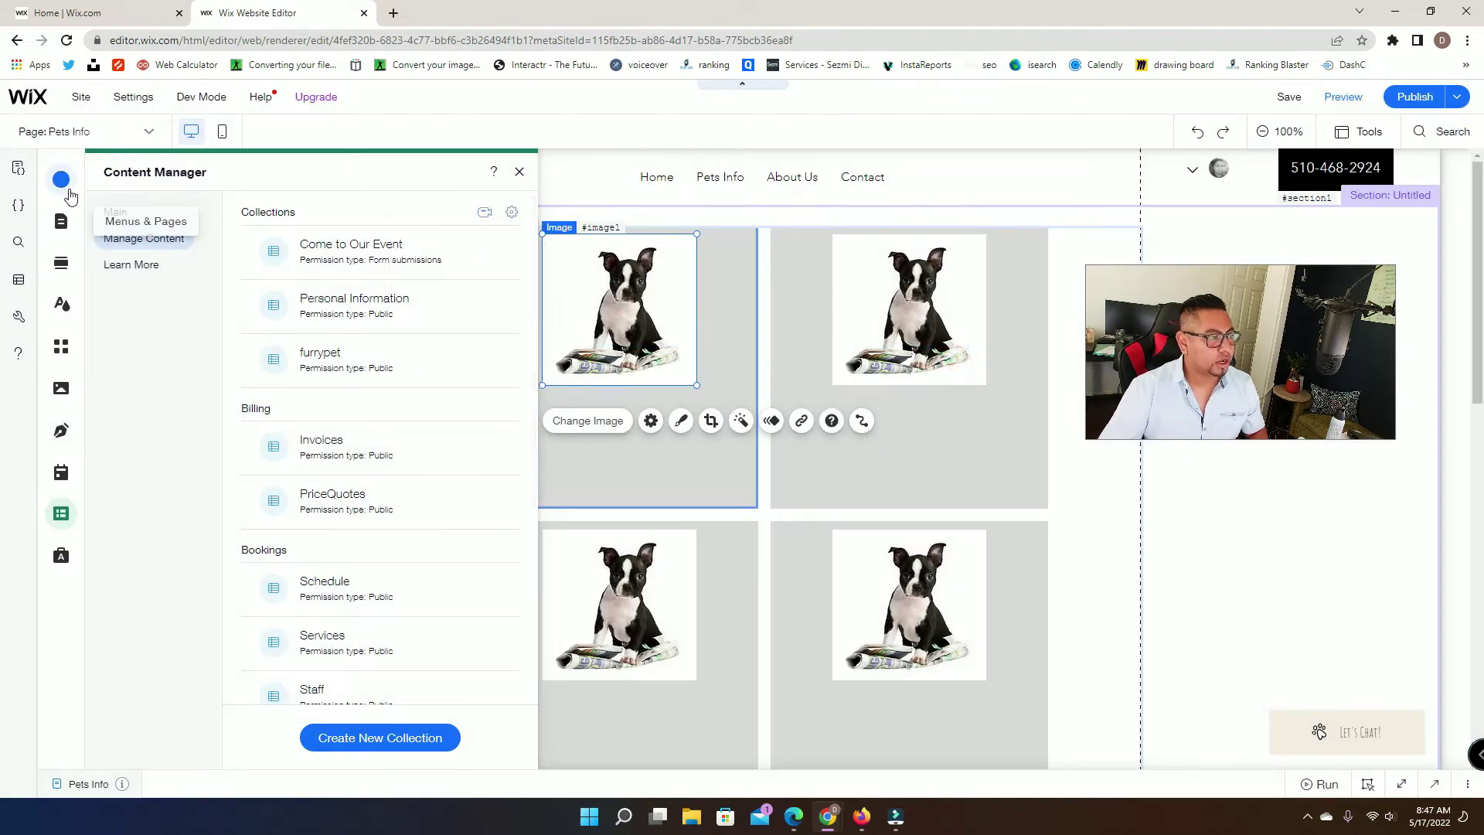
Start adding another image element and search the Media from Wix library for "headshot"
click(61, 180)
click(498, 178)
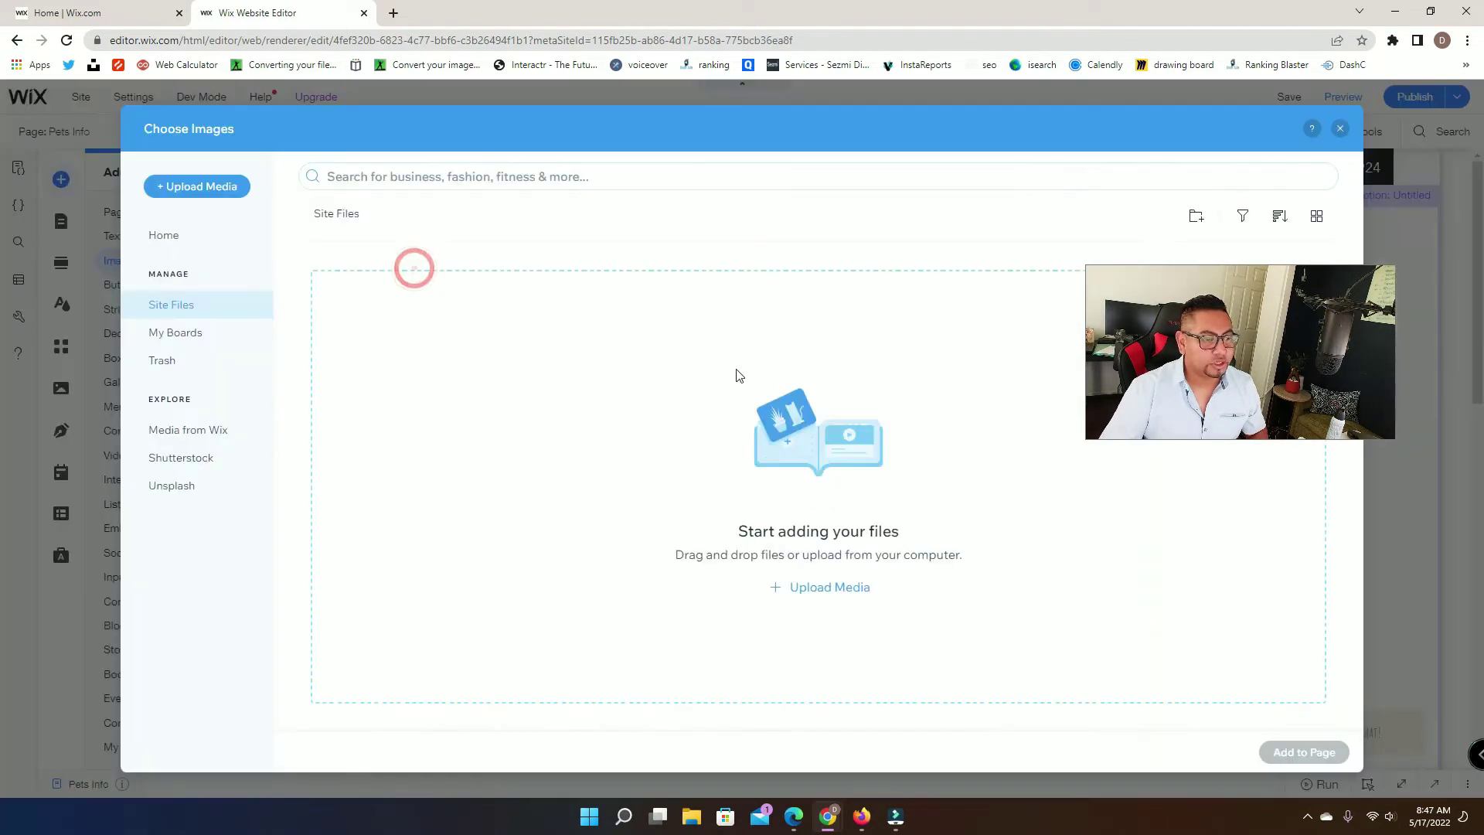
click(188, 430)
click(459, 175)
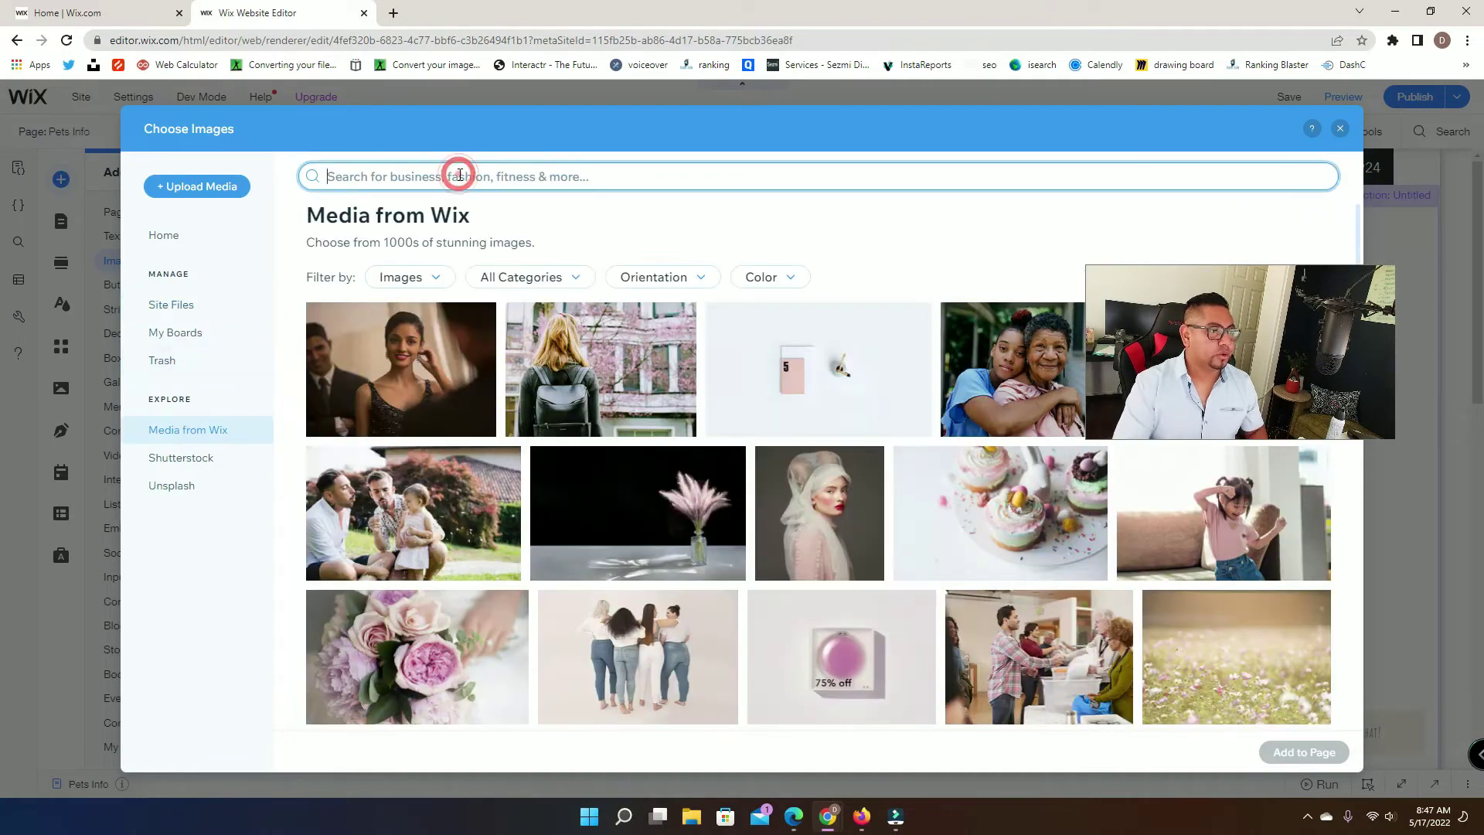
text(he)
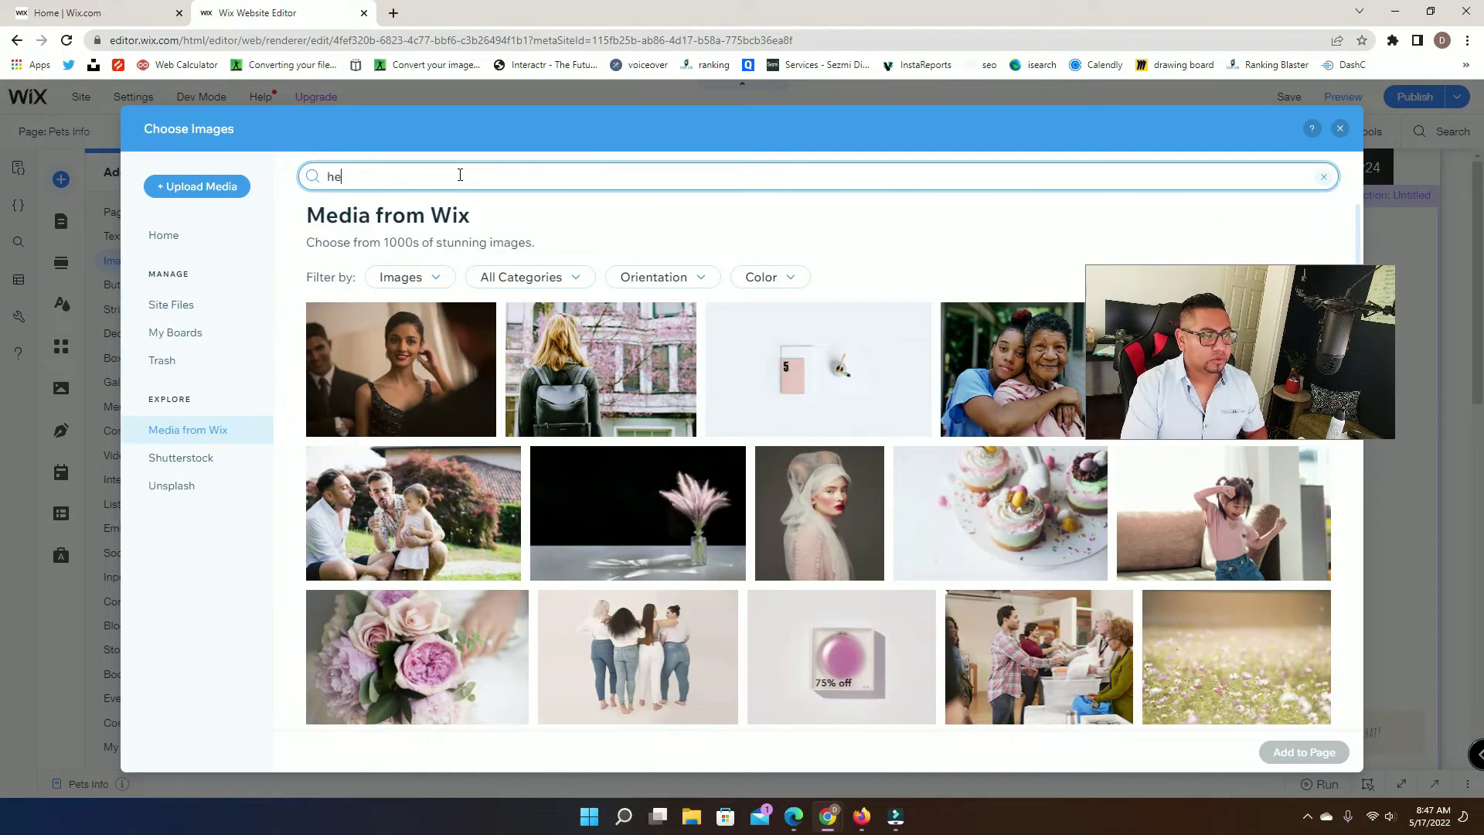
text(adshot)
key(Return)
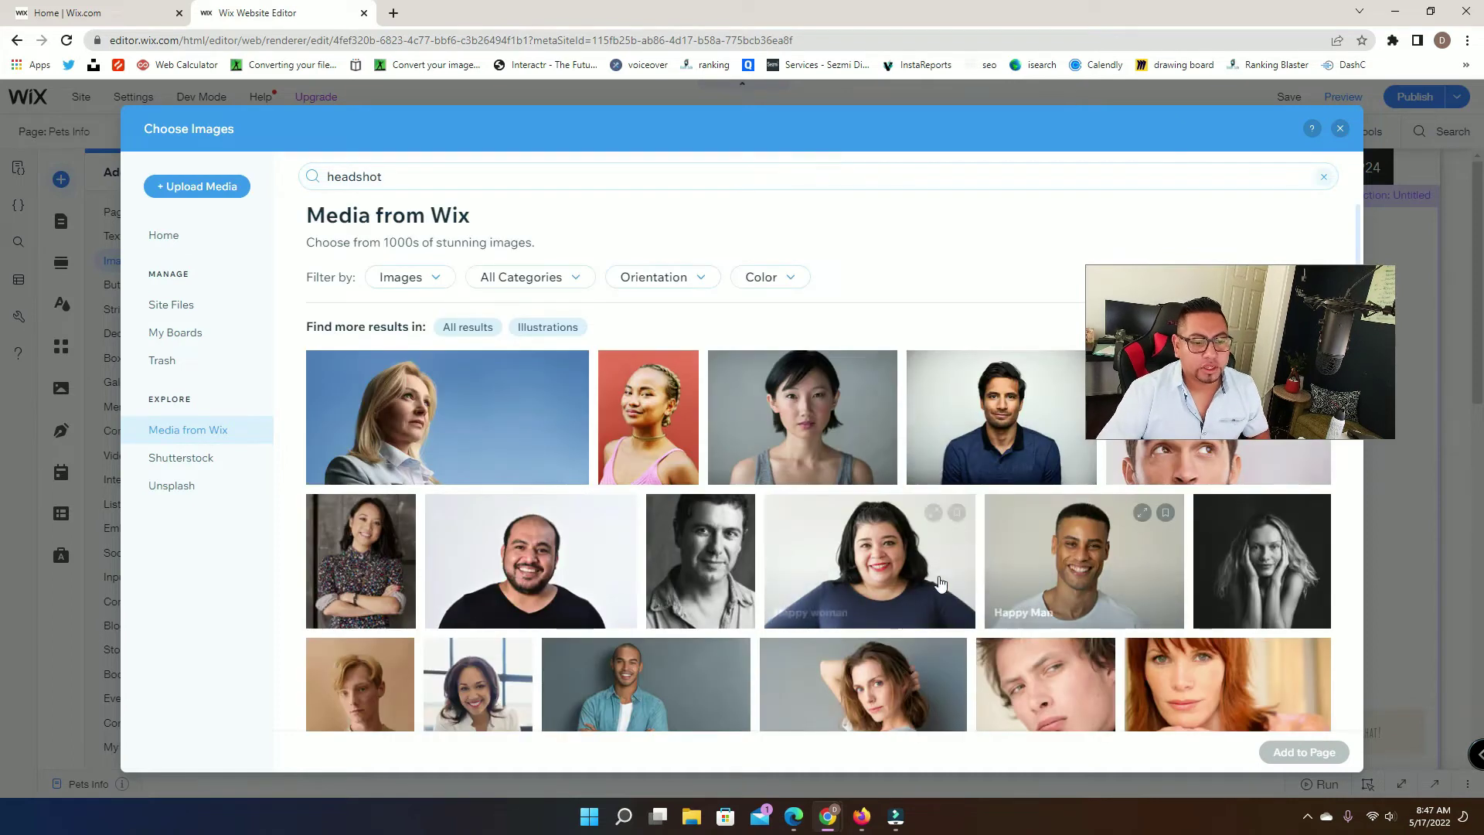
Add the headshot of the smiling man in a white T-shirt against a weathered wooden wall to the page
scroll(940, 584, down, 2)
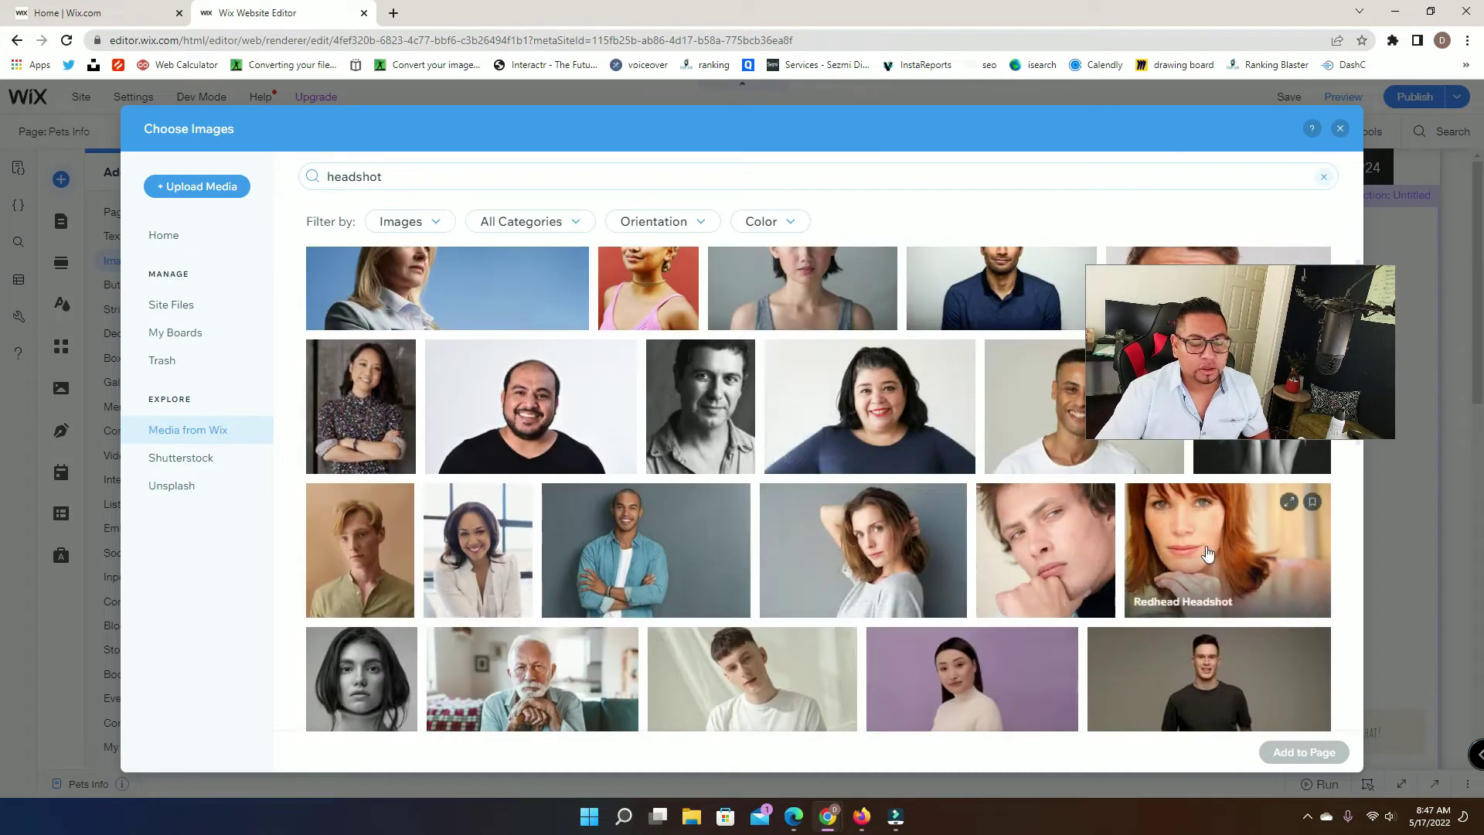
scroll(1208, 554, down, 5)
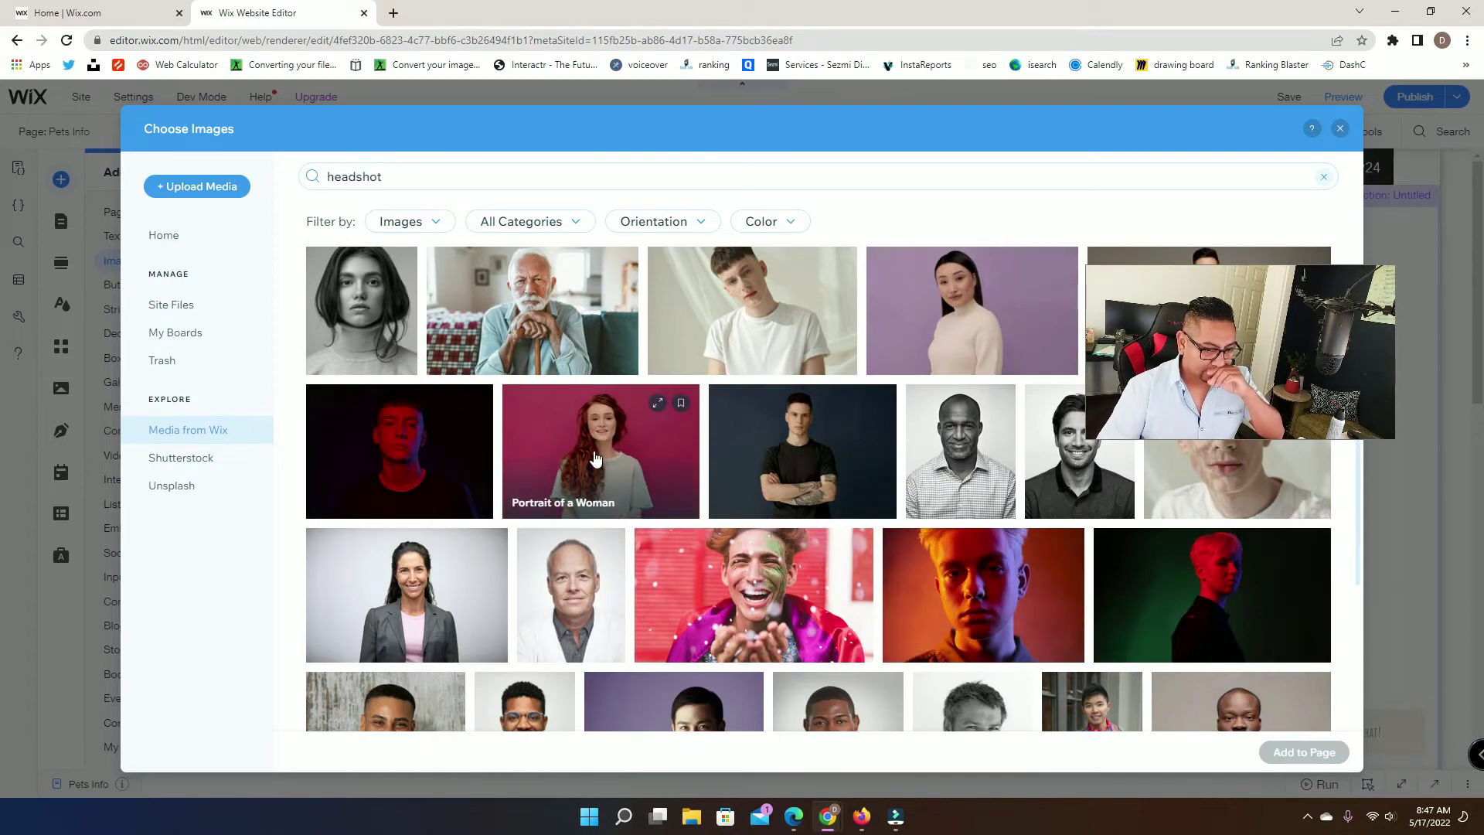
scroll(763, 569, down, 4)
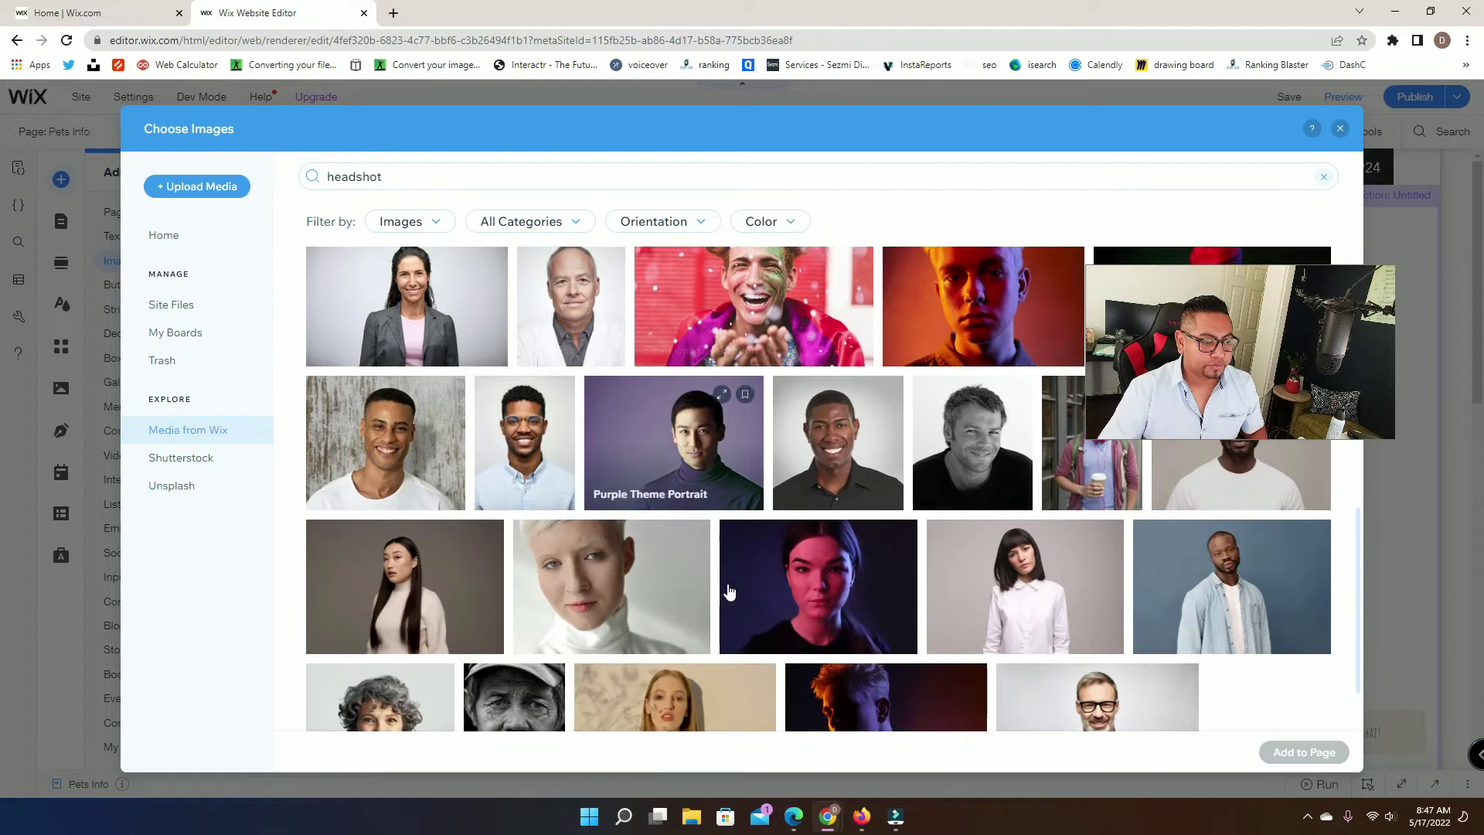
click(419, 447)
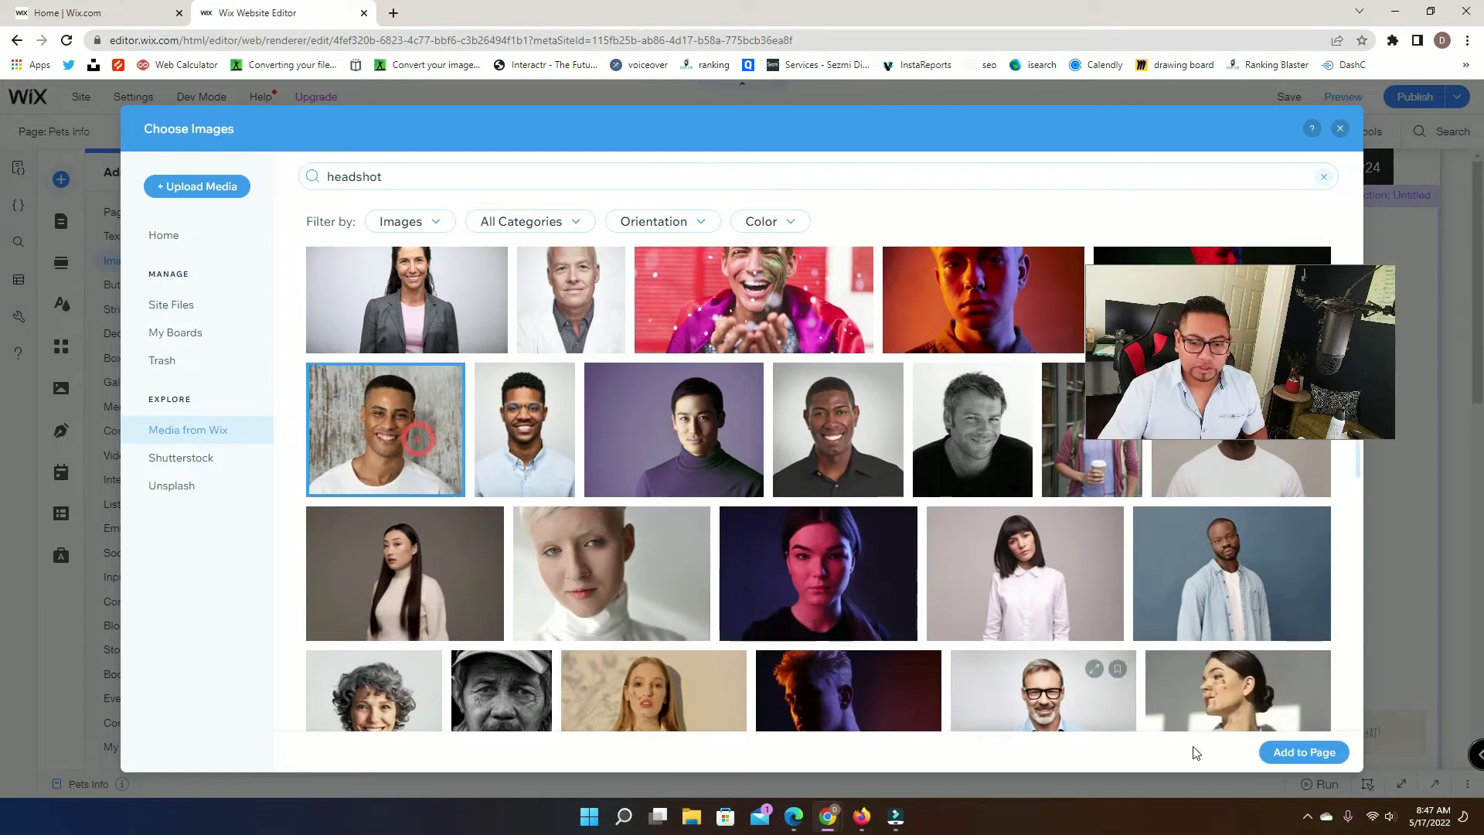
click(1304, 752)
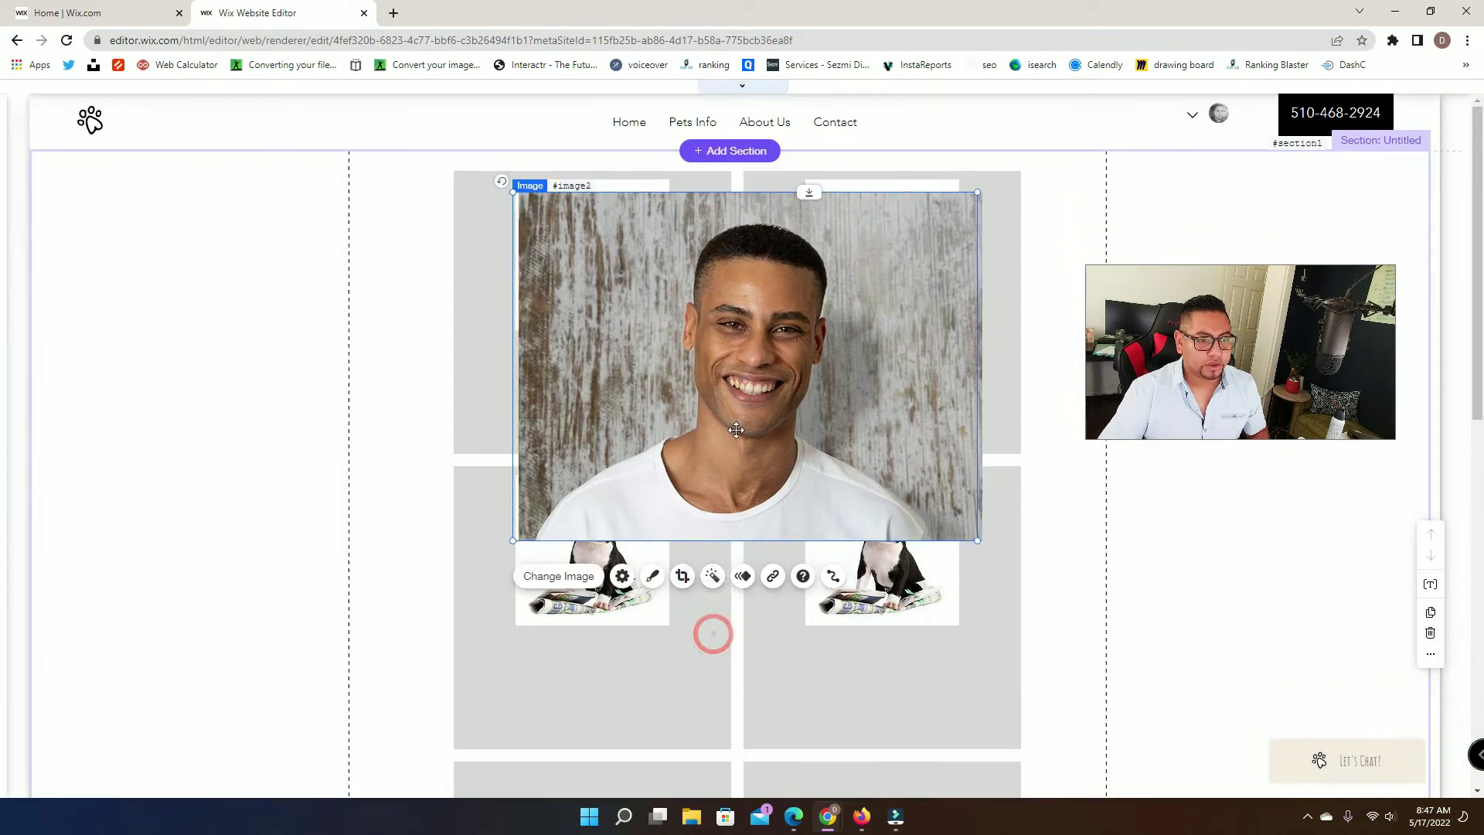
Crop the headshot to a roughly square area framing the man's head and shoulders, and apply the crop
double_click(522, 391)
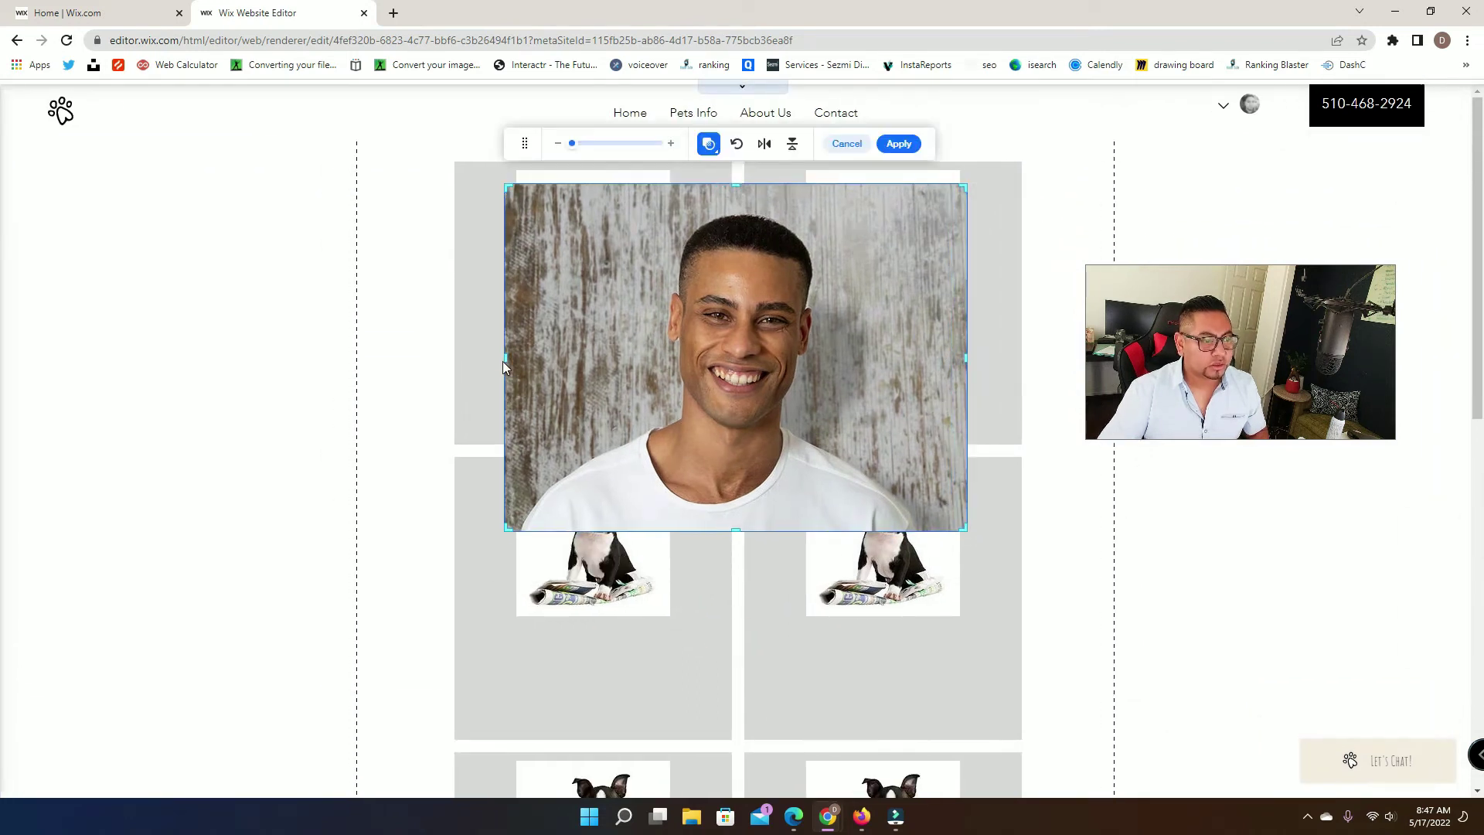
drag(505, 357, 533, 356)
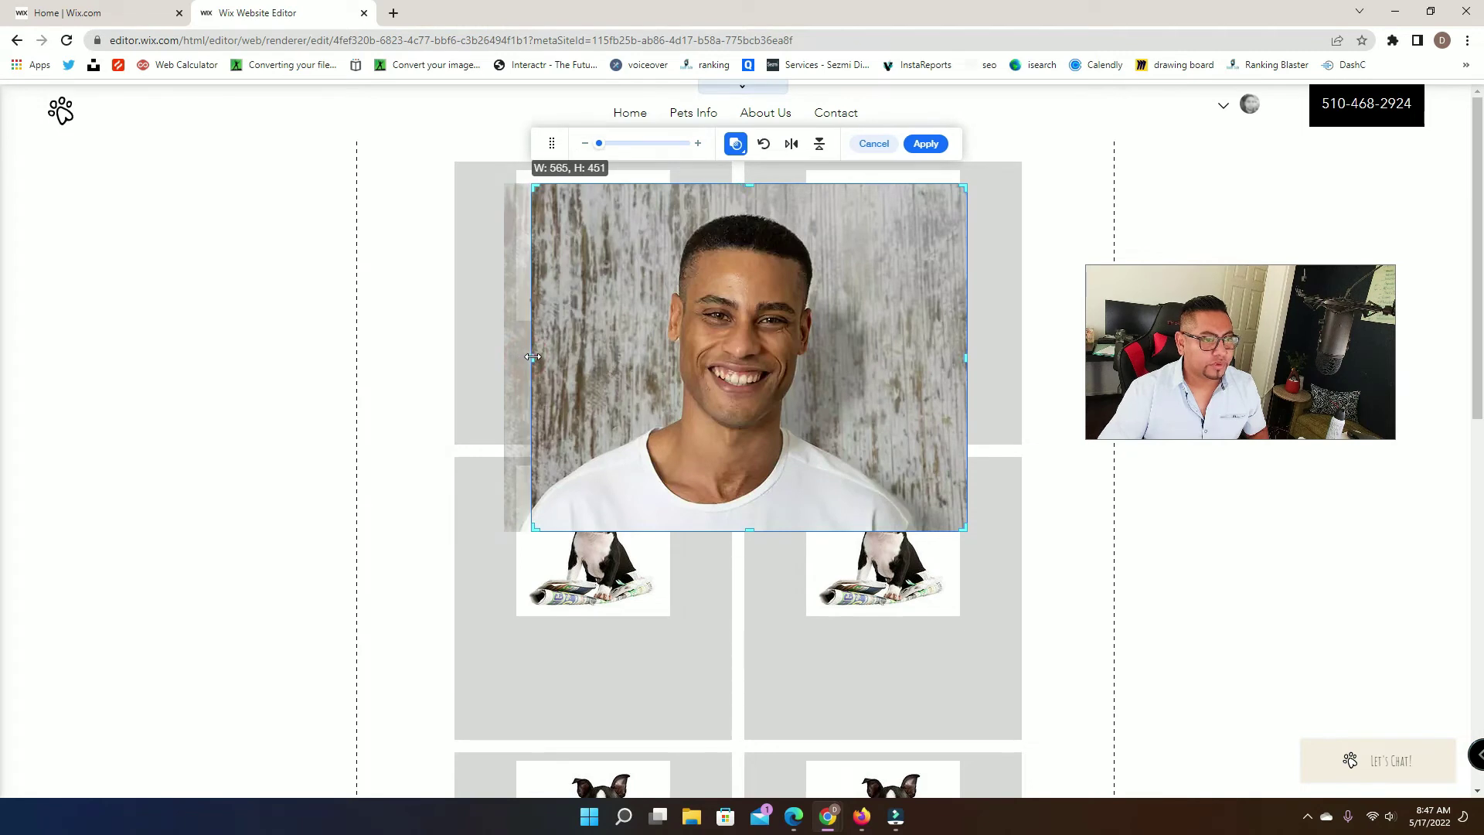
drag(965, 355, 926, 350)
mouse_move(534, 358)
mouse_down()
mouse_move(523, 353)
mouse_move(542, 354)
mouse_up()
drag(765, 371, 771, 372)
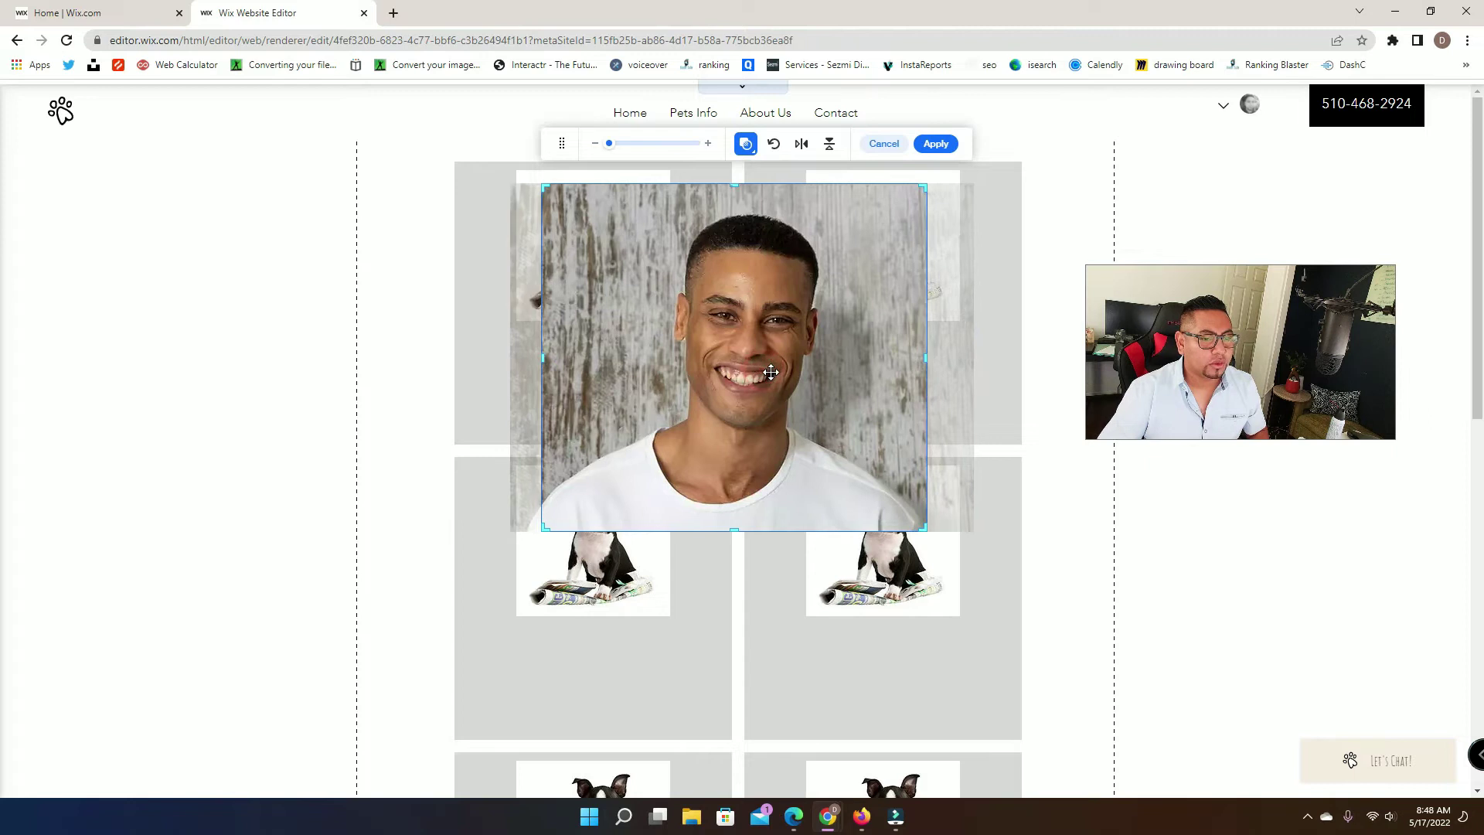
drag(732, 184, 735, 180)
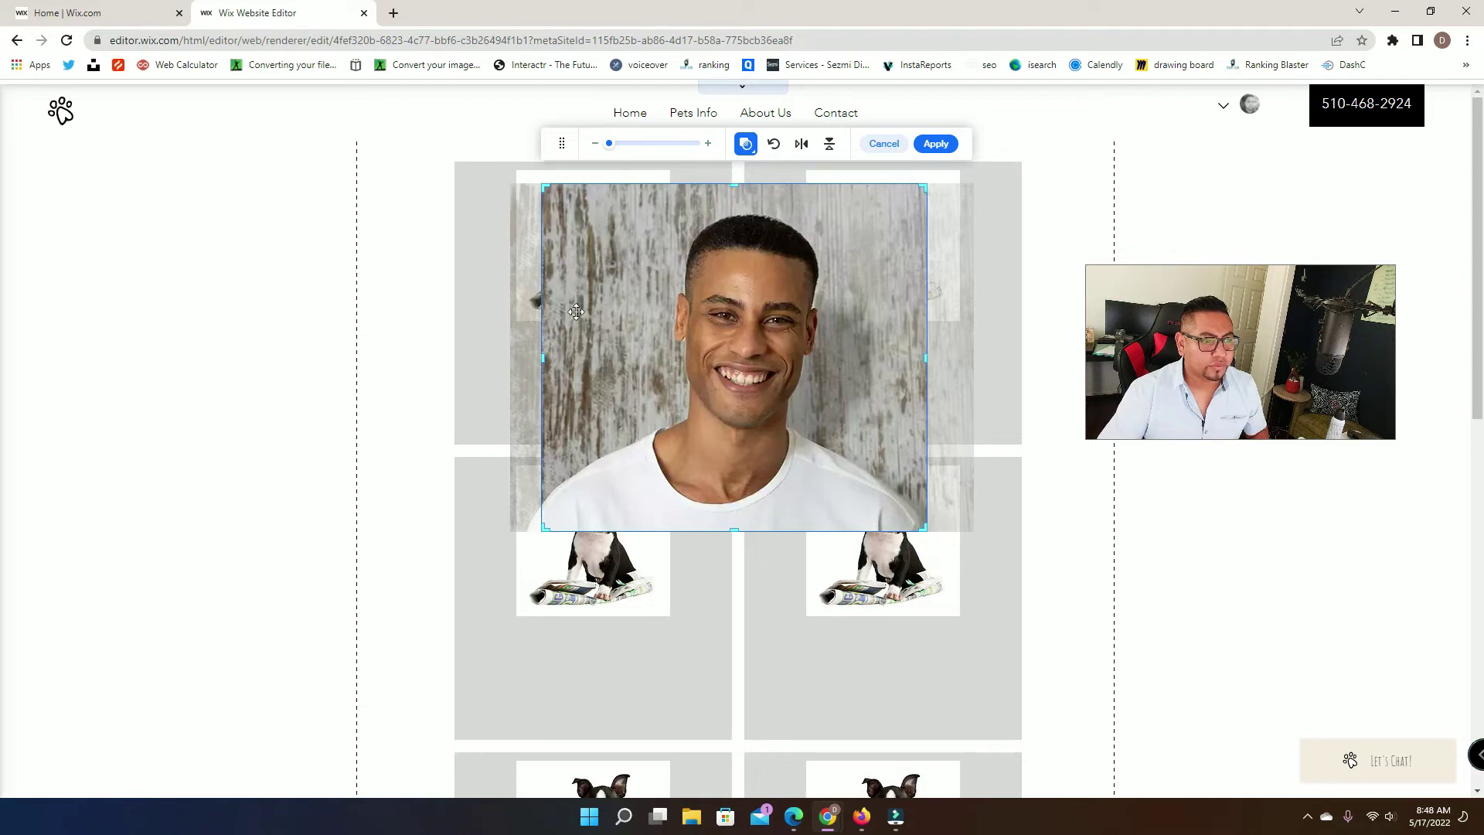
drag(544, 358, 580, 358)
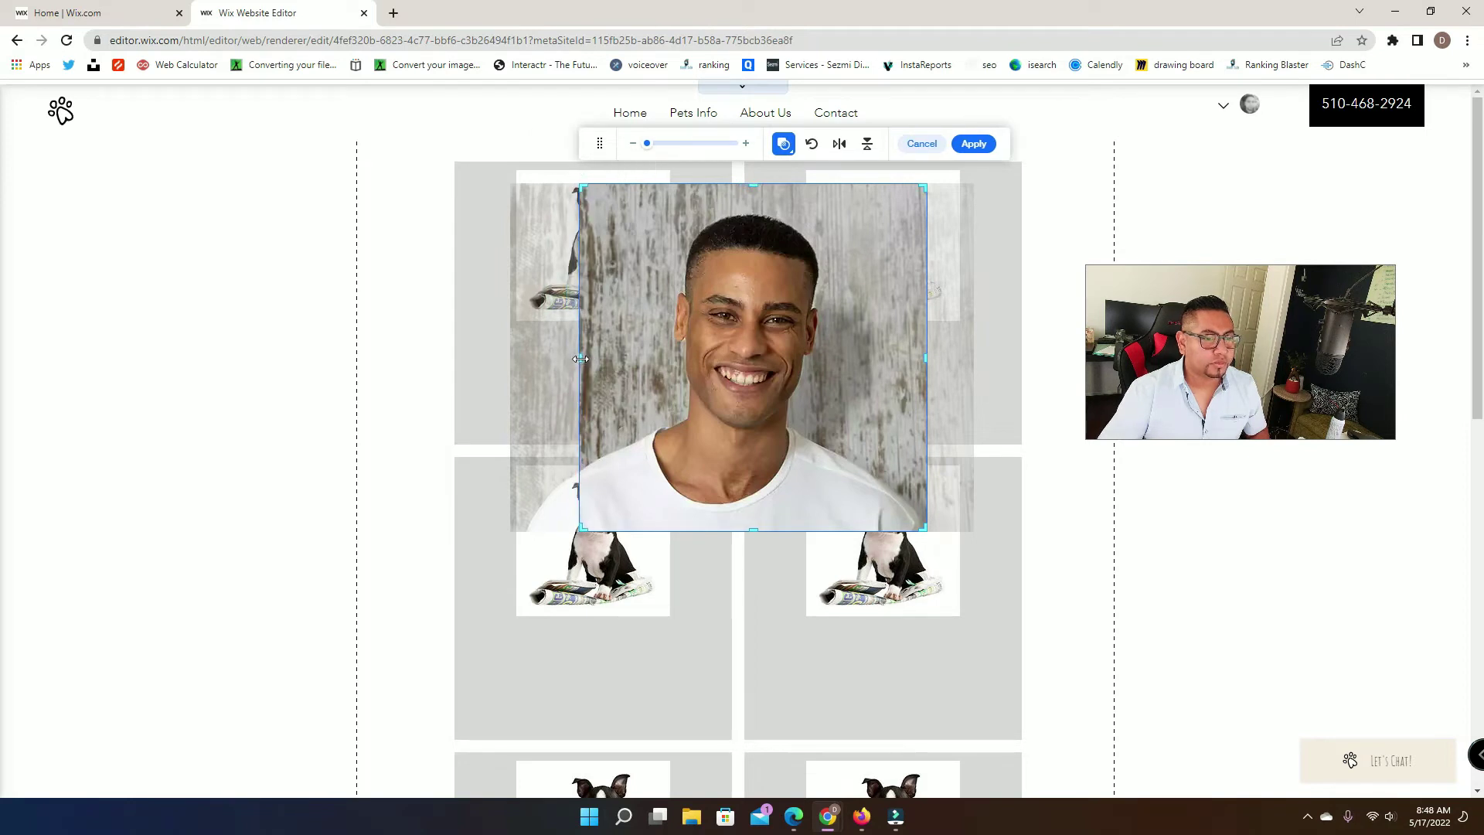
drag(737, 377, 751, 377)
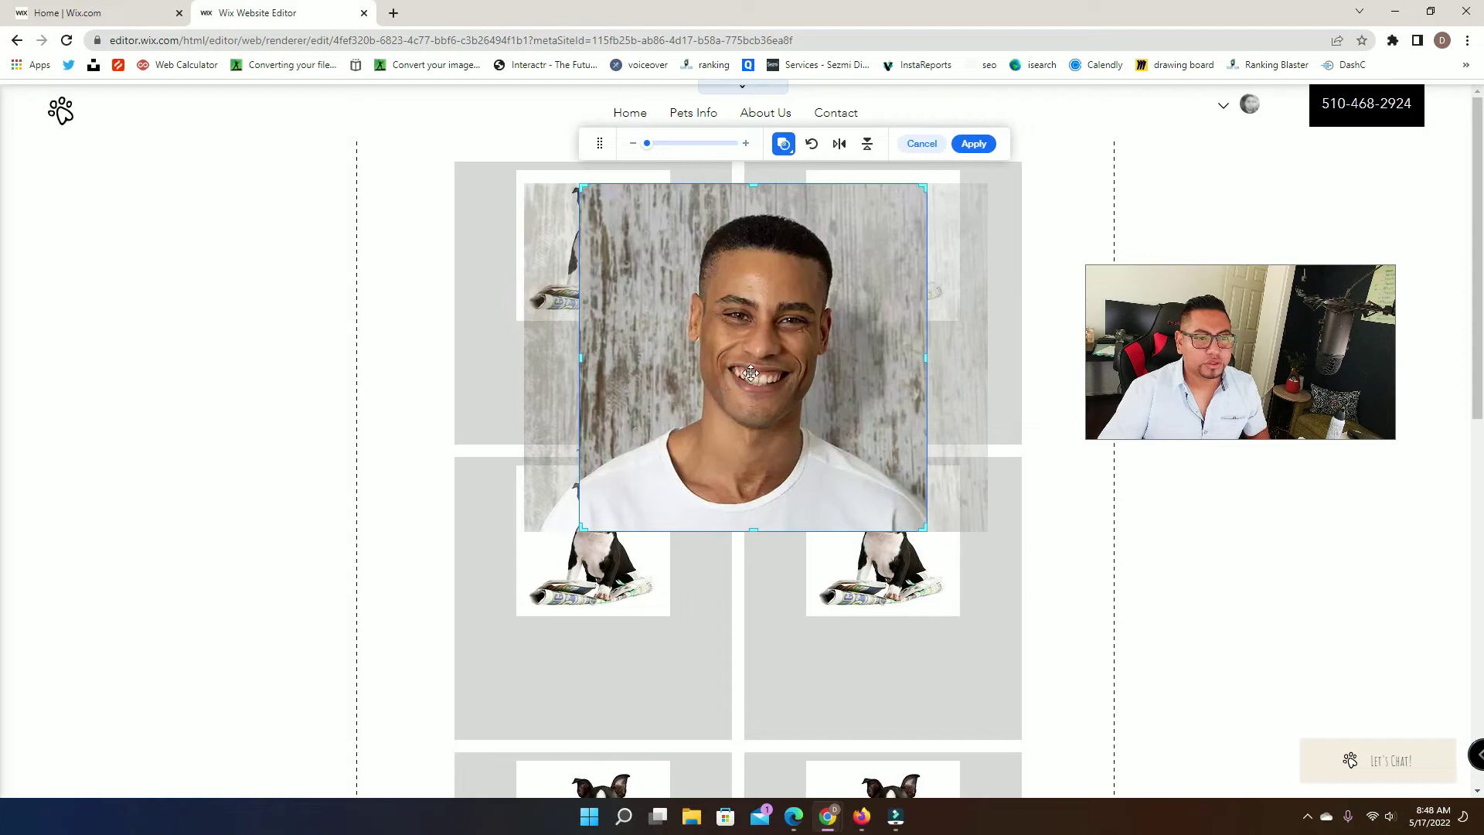
click(982, 148)
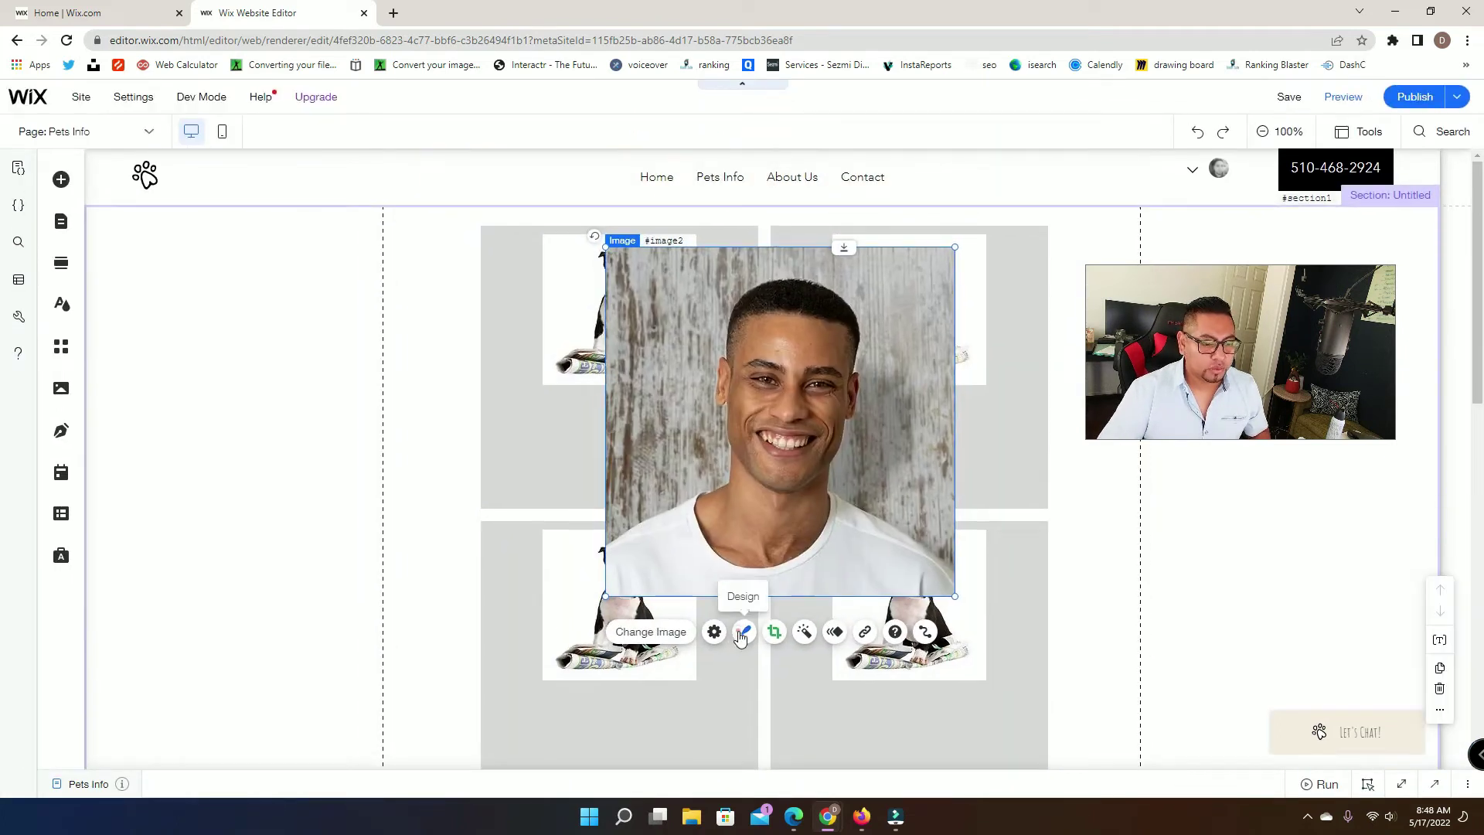
Give the cropped headshot the circular image frame with a white border and shadow
click(743, 632)
scroll(1125, 585, down, 2)
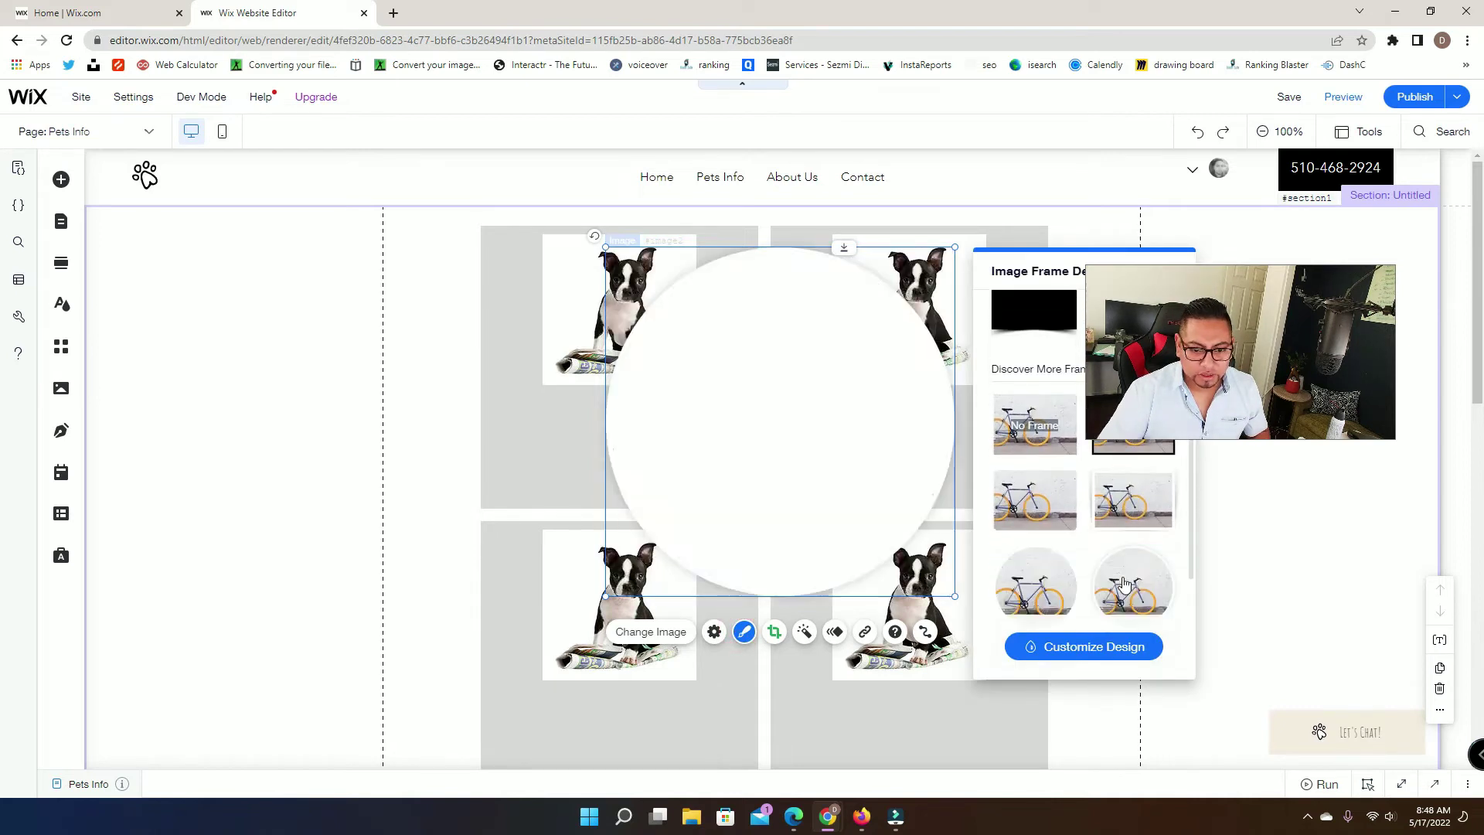
click(1127, 585)
Set the circular frame's border width to 2 px and place the small headshot beside the dog picture in the first repeater item
click(1113, 653)
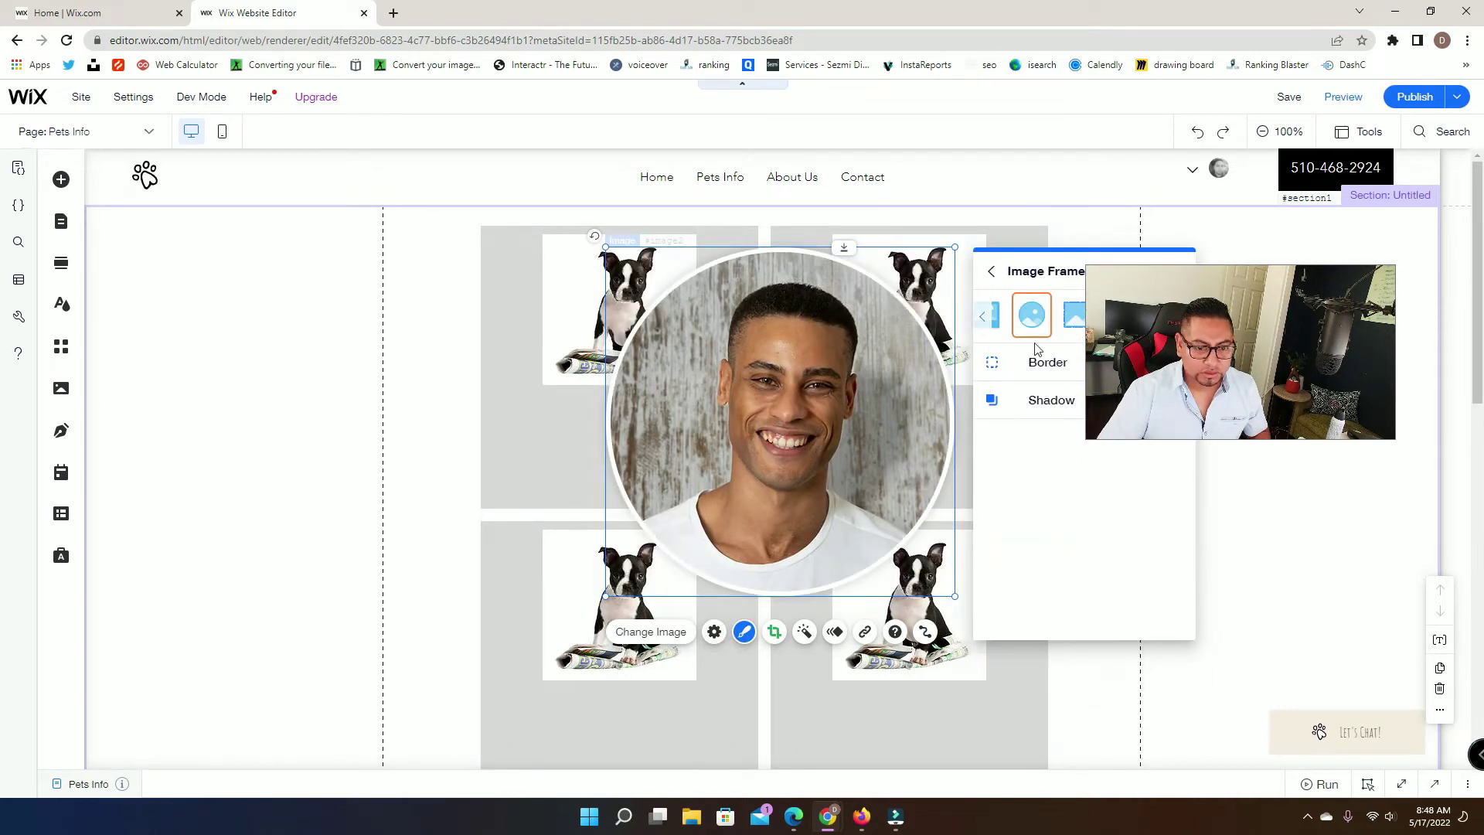
drag(1055, 276, 756, 246)
click(759, 340)
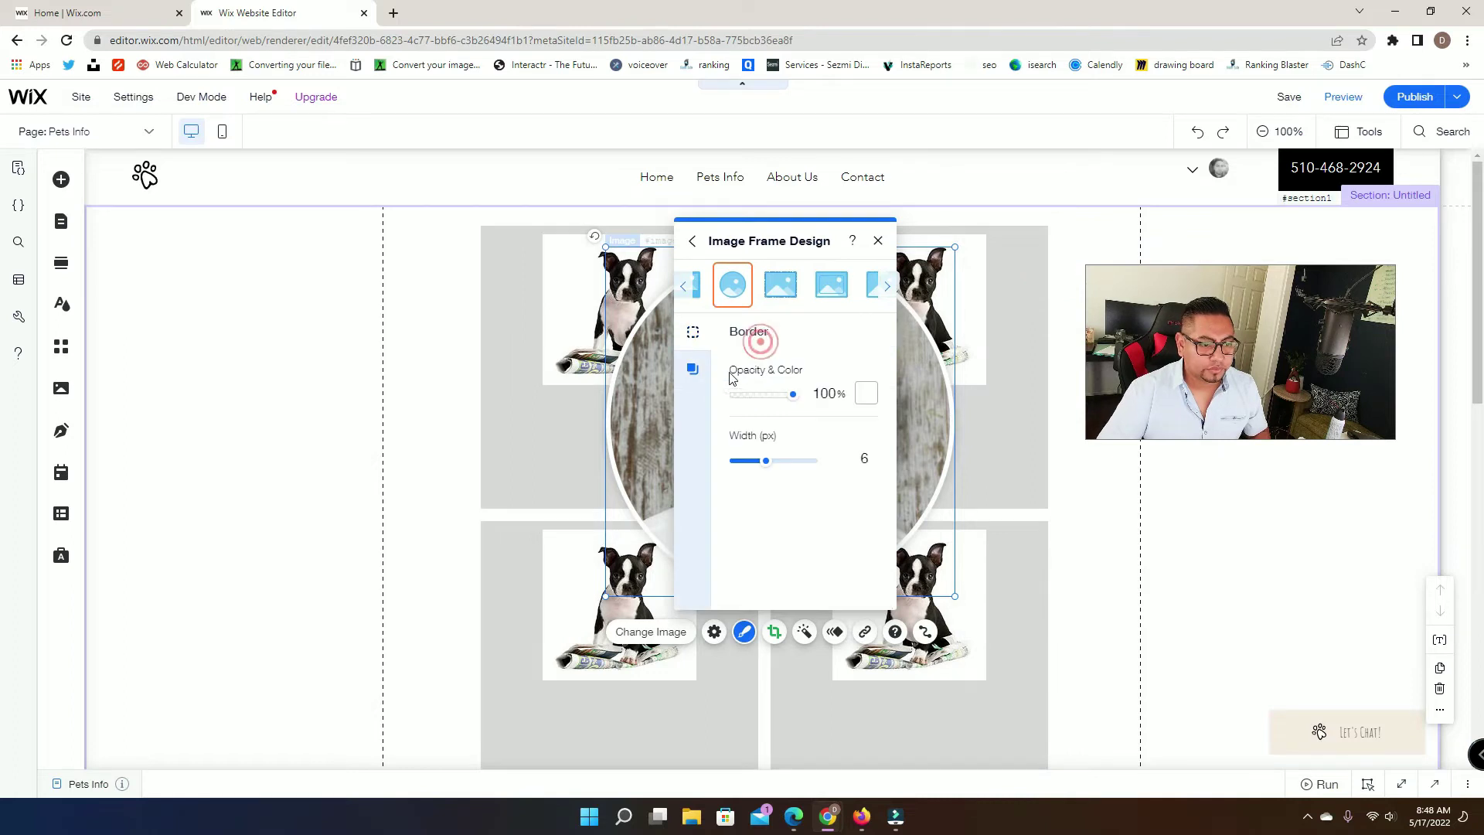
click(695, 370)
click(693, 332)
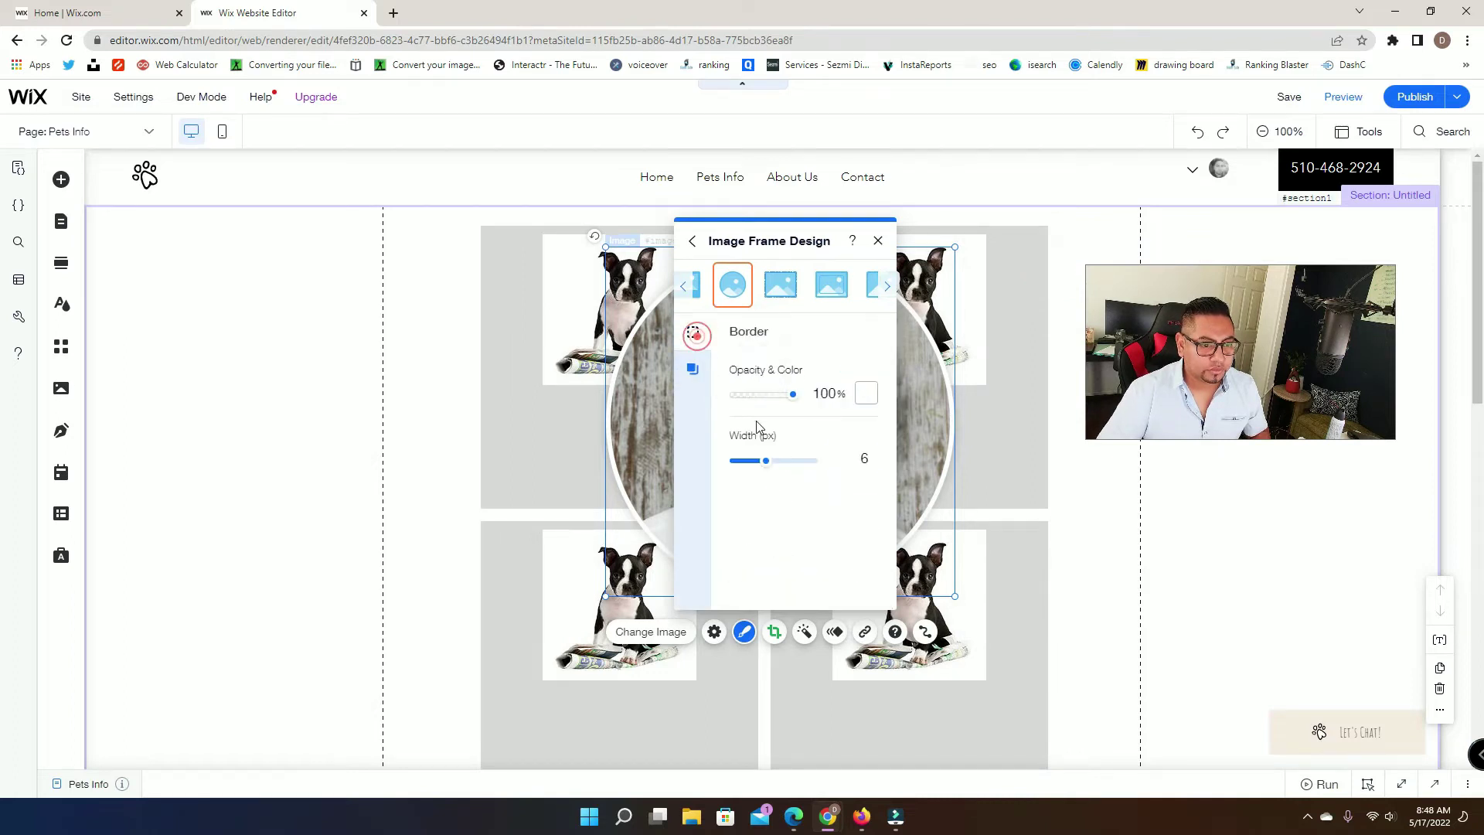
drag(764, 461, 744, 462)
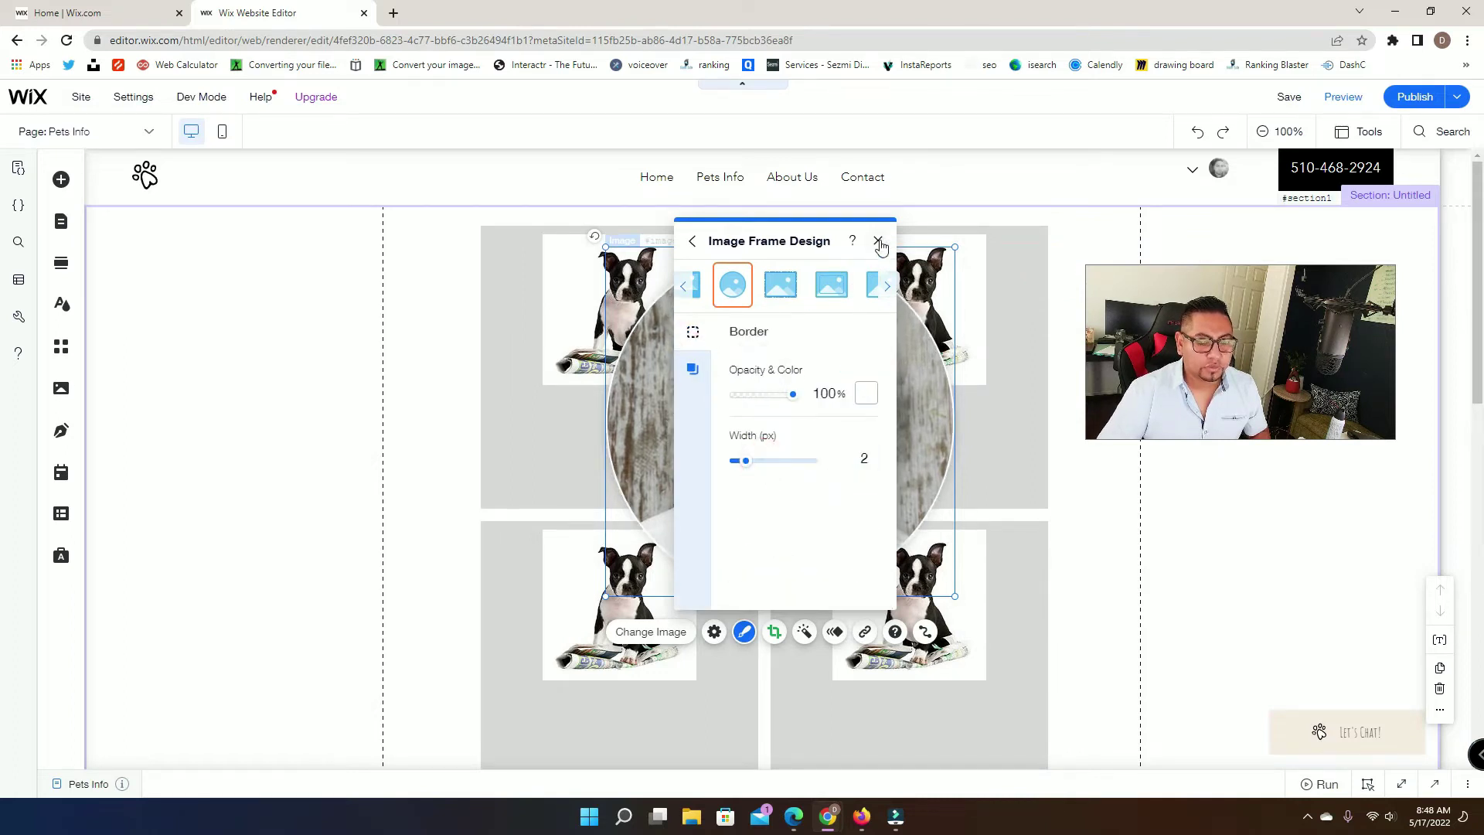
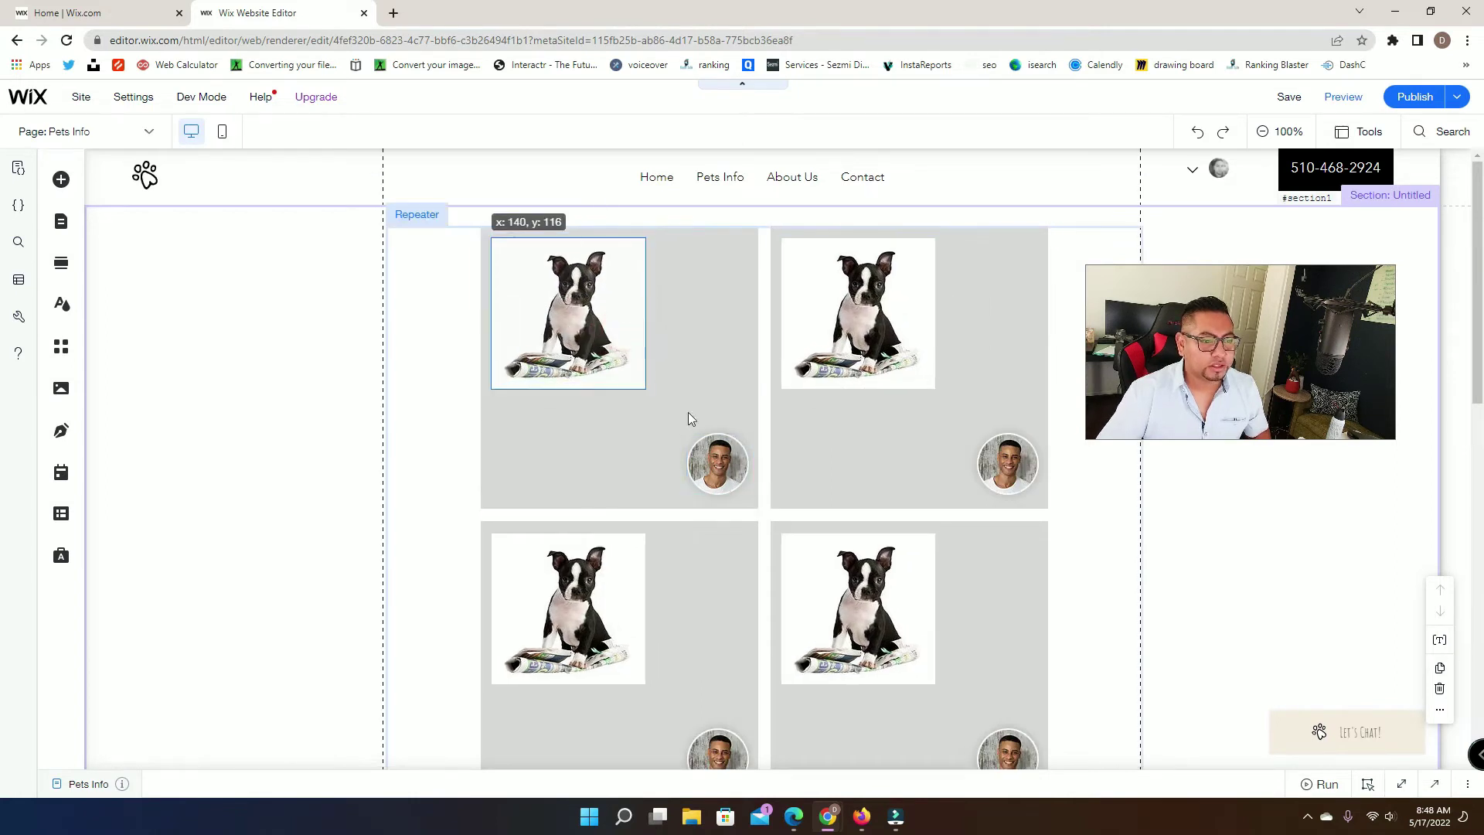
drag(715, 468, 701, 280)
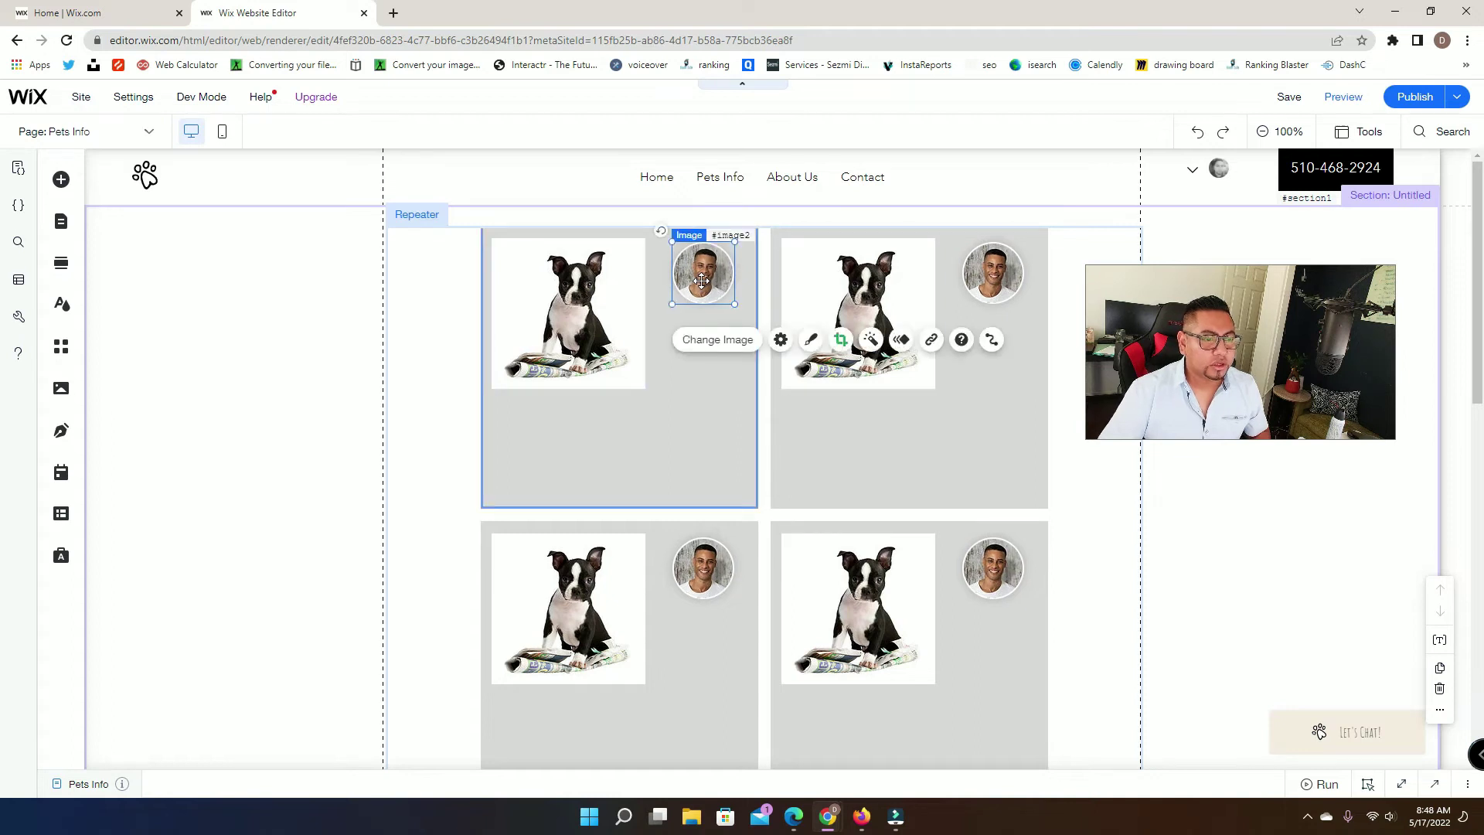
Add a Classic Title text below the dog picture in the first repeater item and change it to "Pets Name"
click(61, 179)
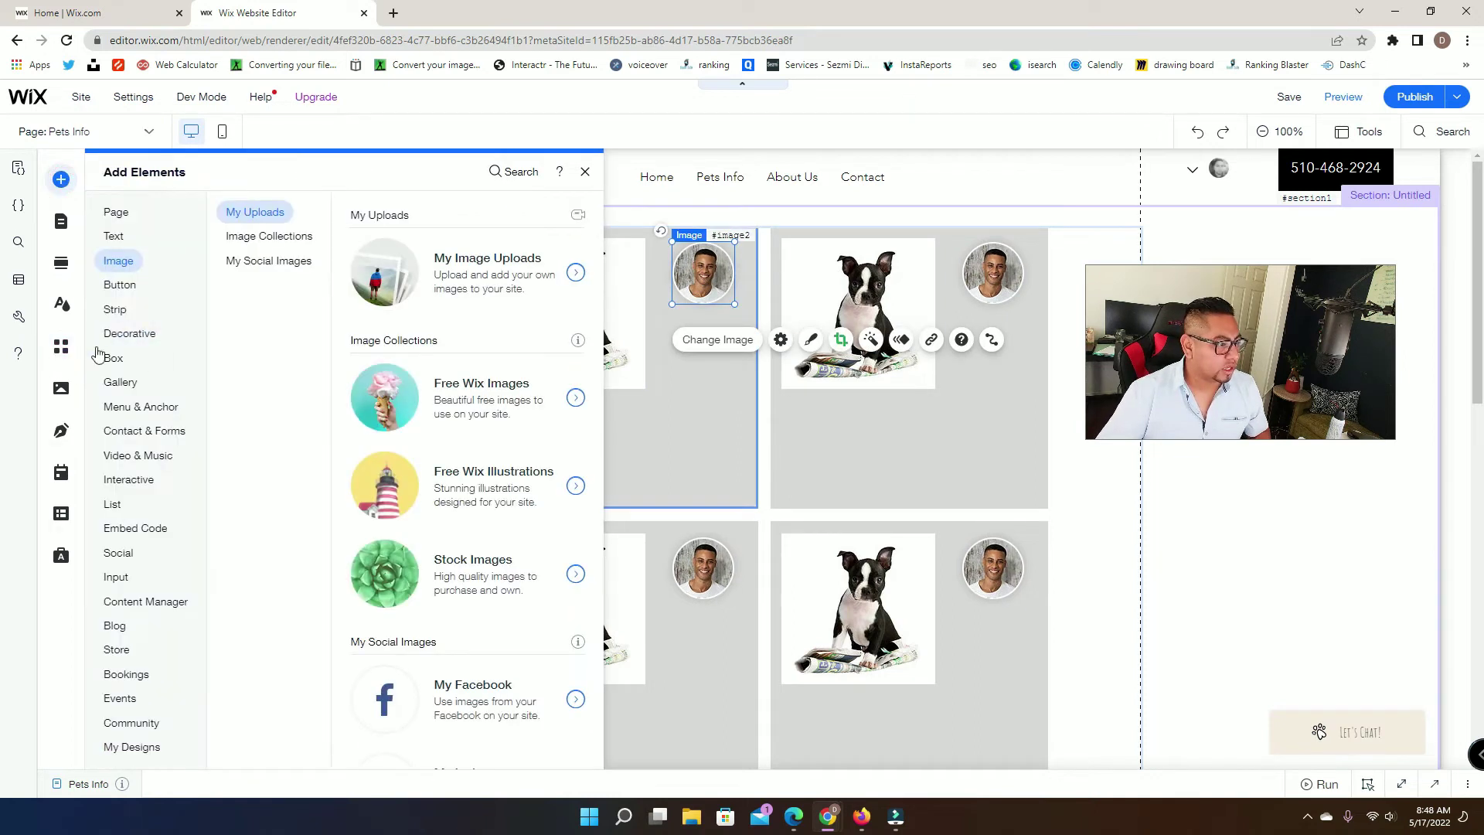
mouse_move(121, 242)
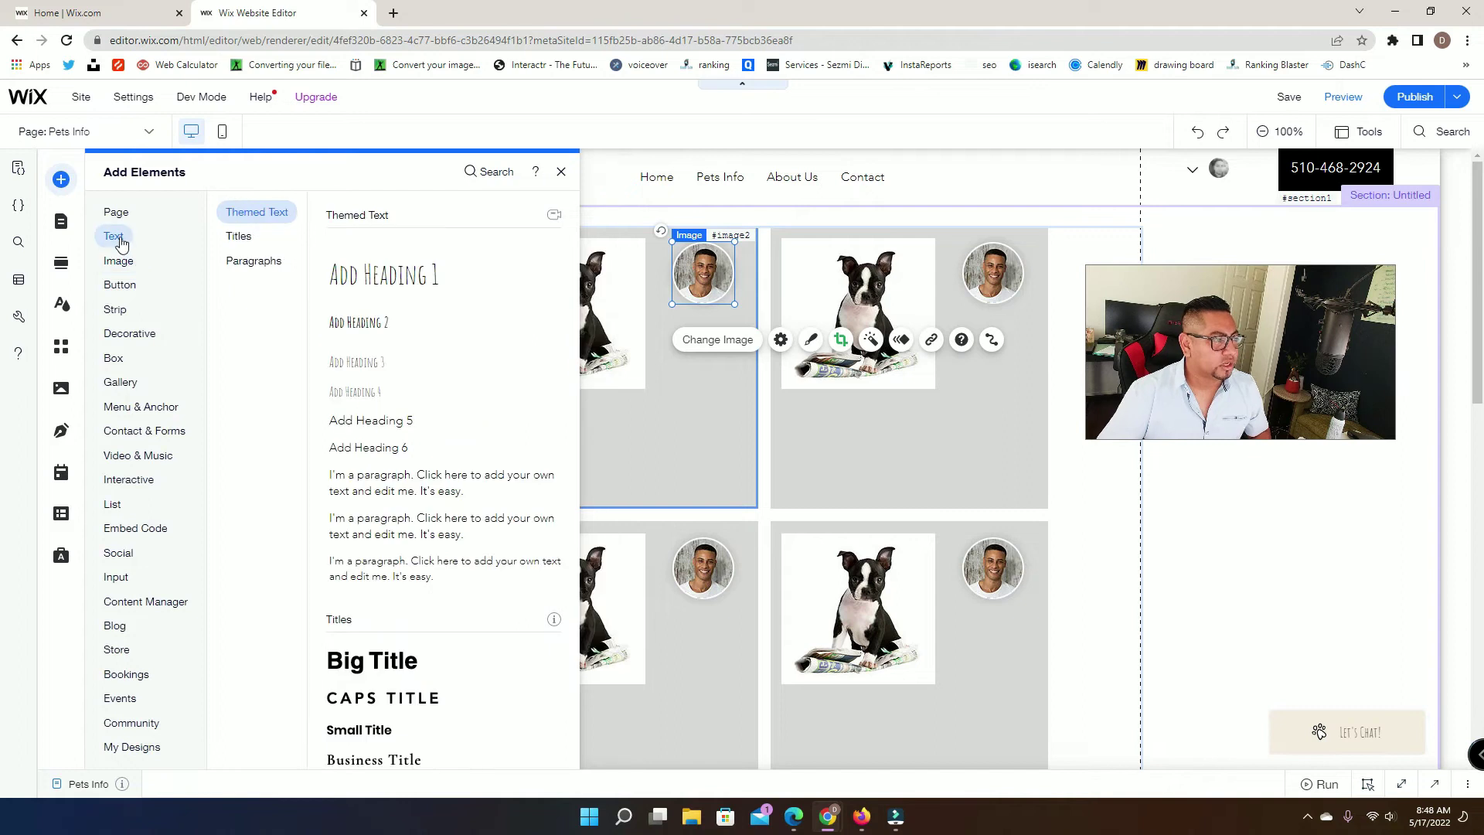
scroll(436, 658, down, 4)
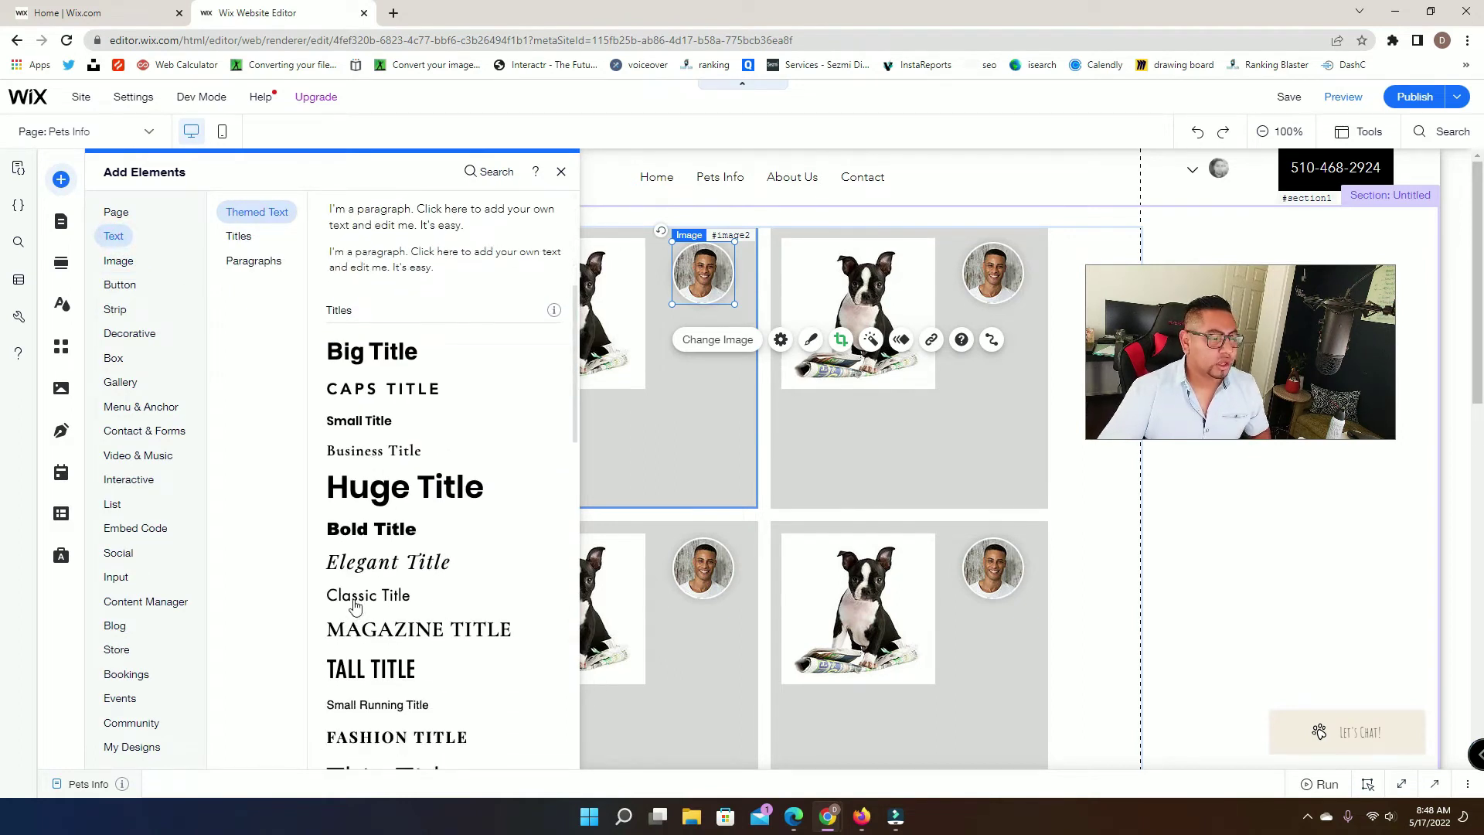
drag(355, 606, 527, 414)
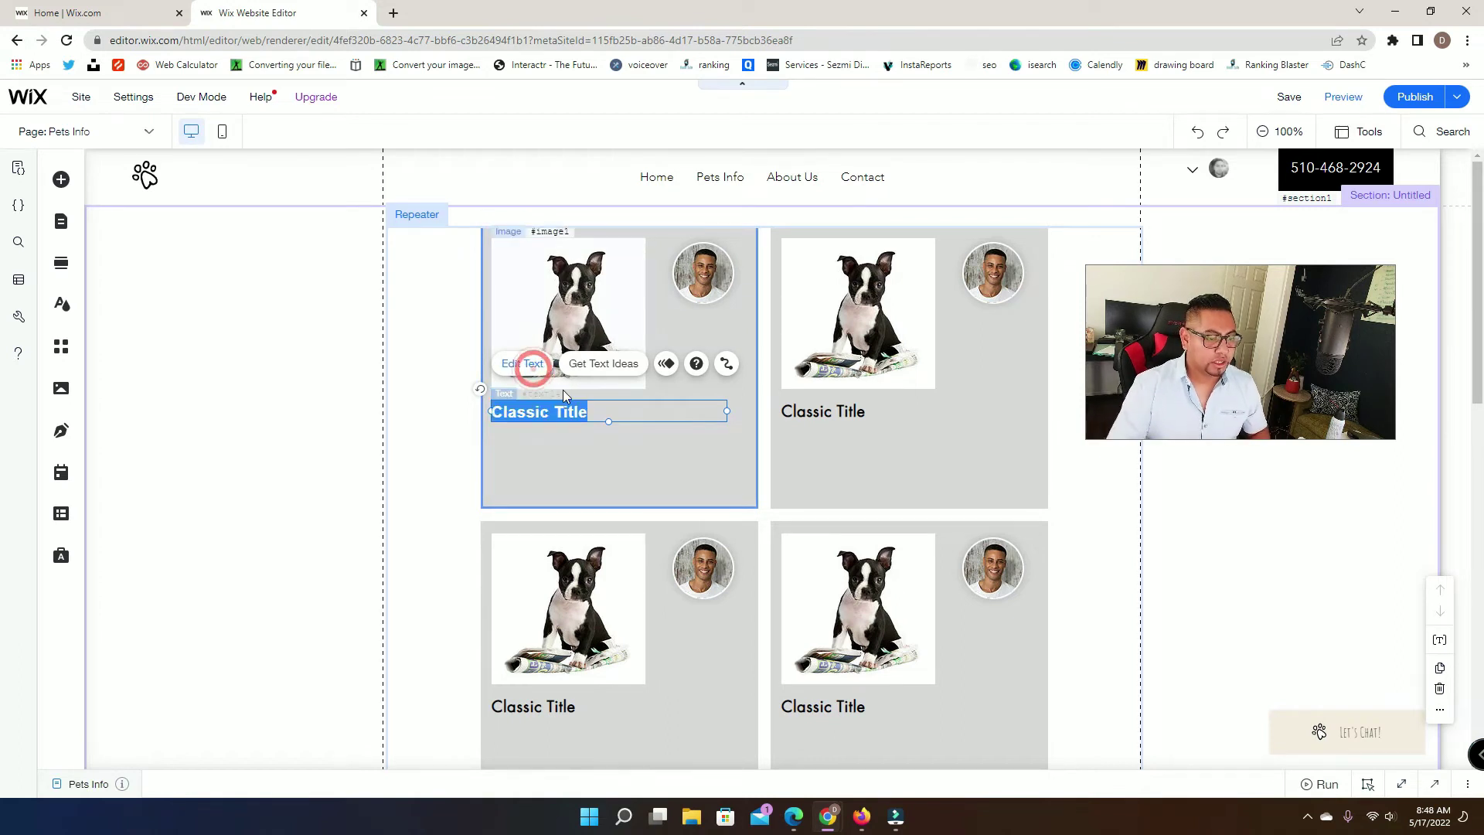
text(Pets Name)
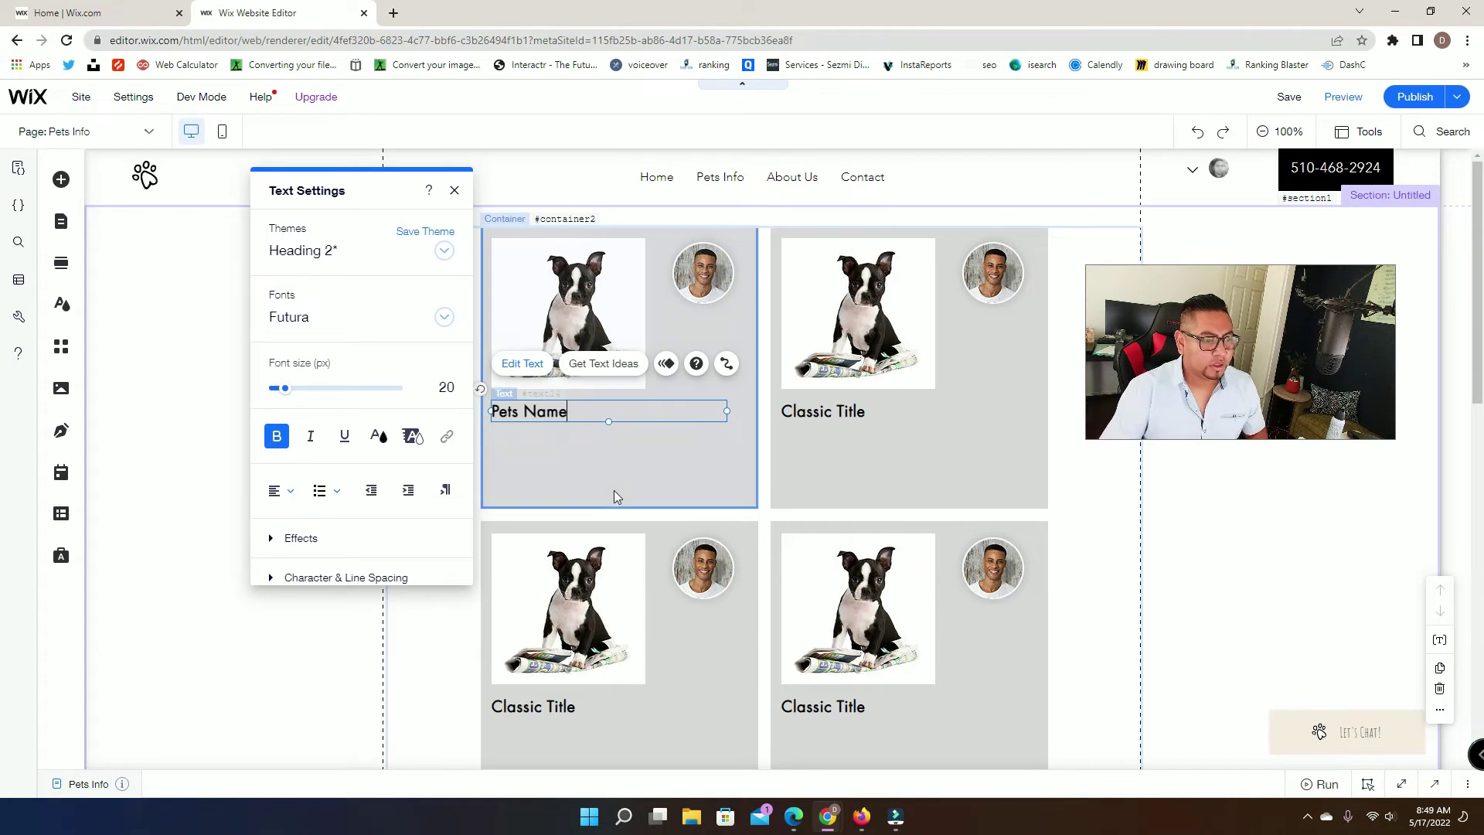
Add a Heading 3 text with font size 20 px and replace its wording with a placeholder owner name
click(62, 180)
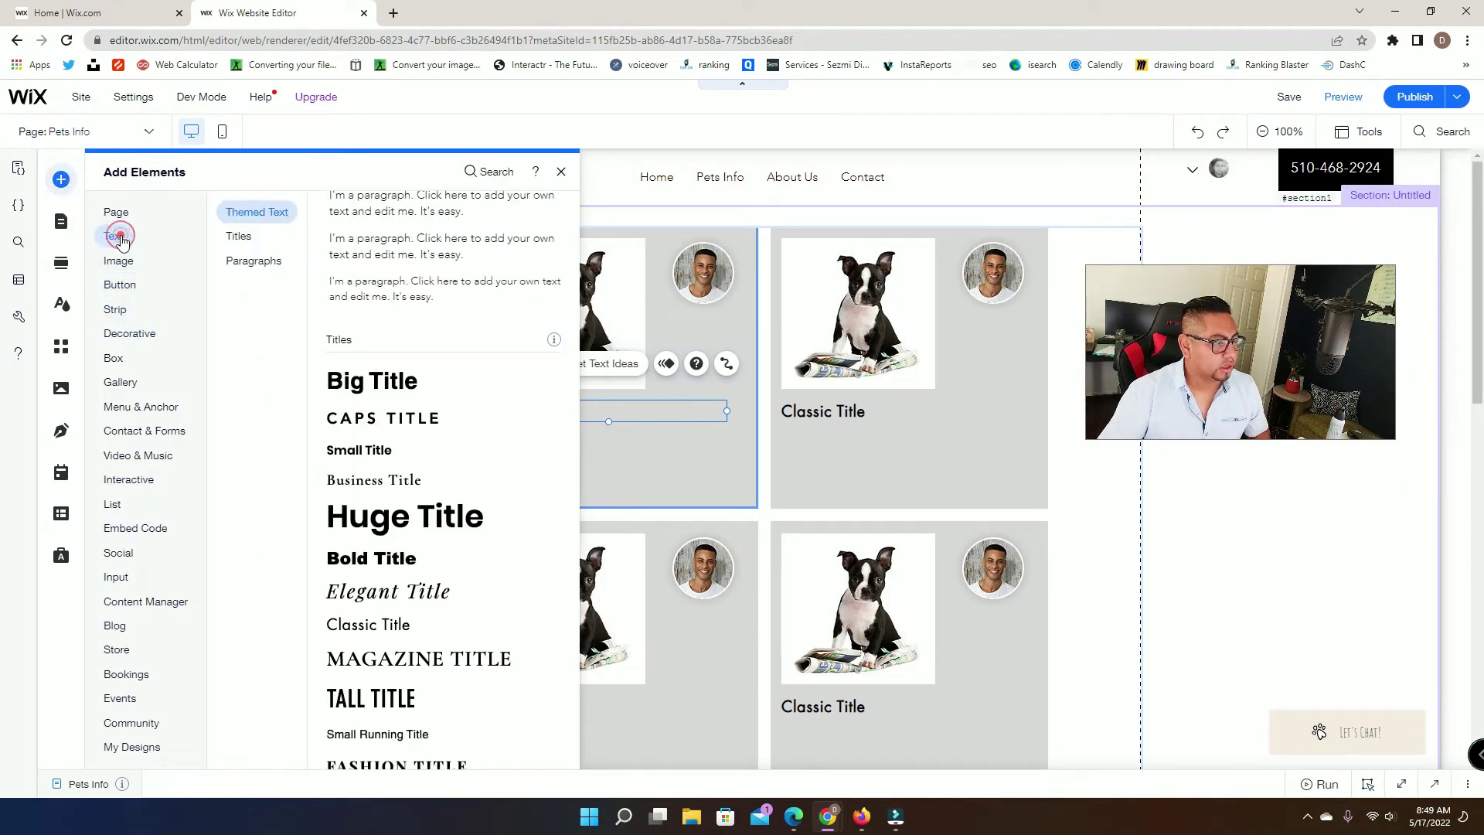
scroll(369, 514, down, 1)
scroll(368, 645, up, 3)
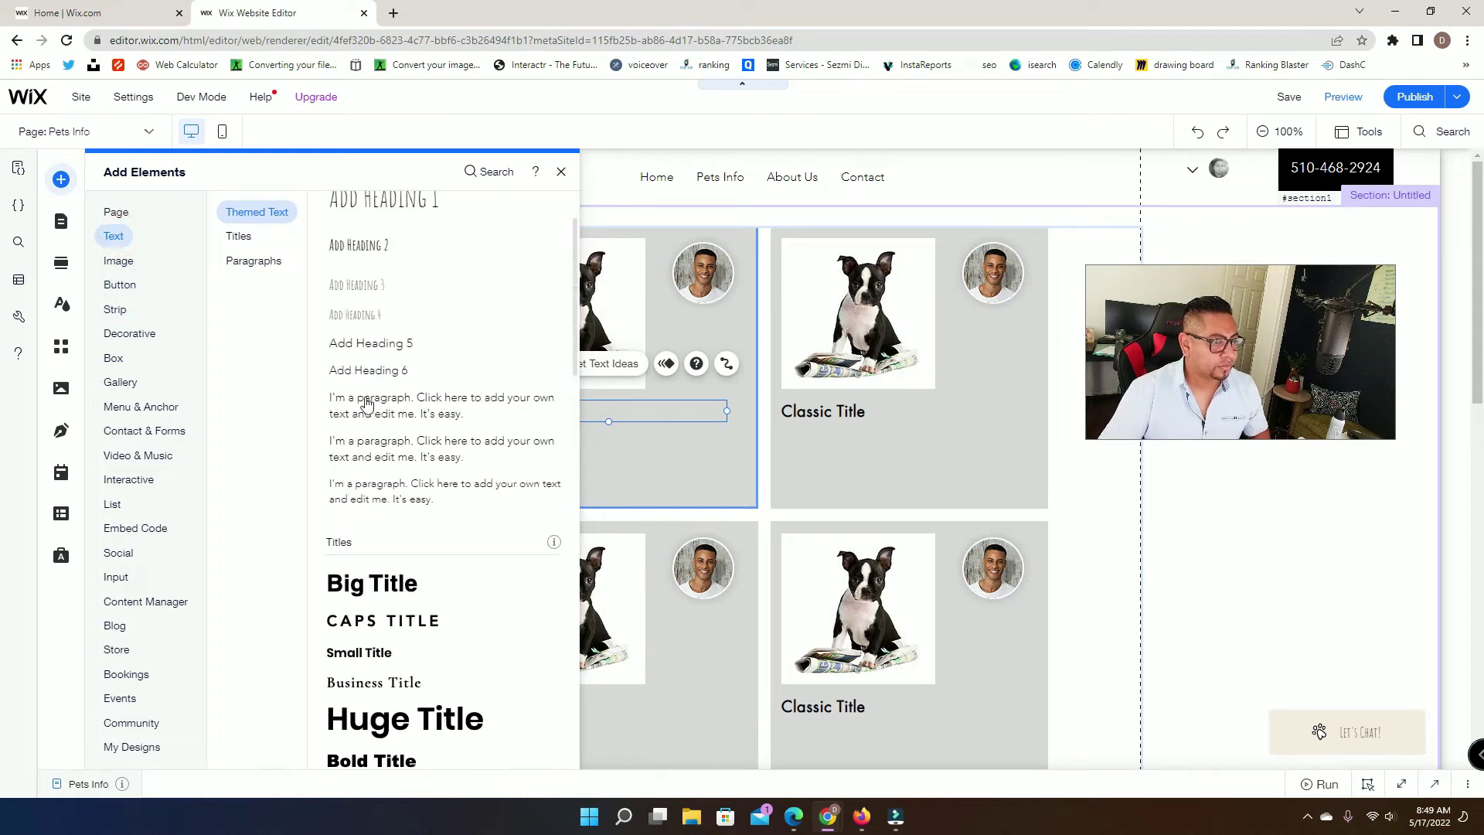
click(365, 287)
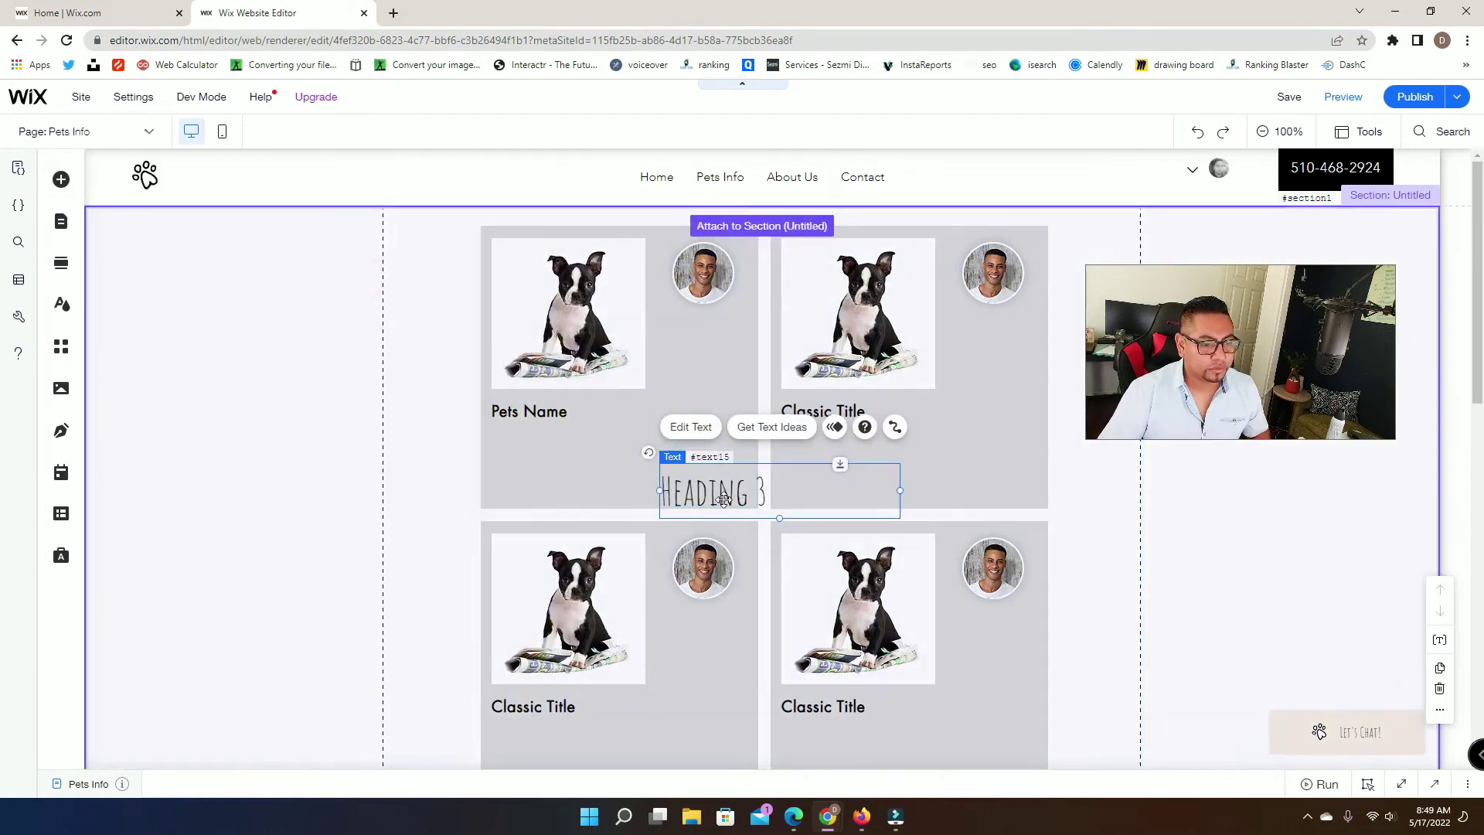
click(706, 430)
click(611, 389)
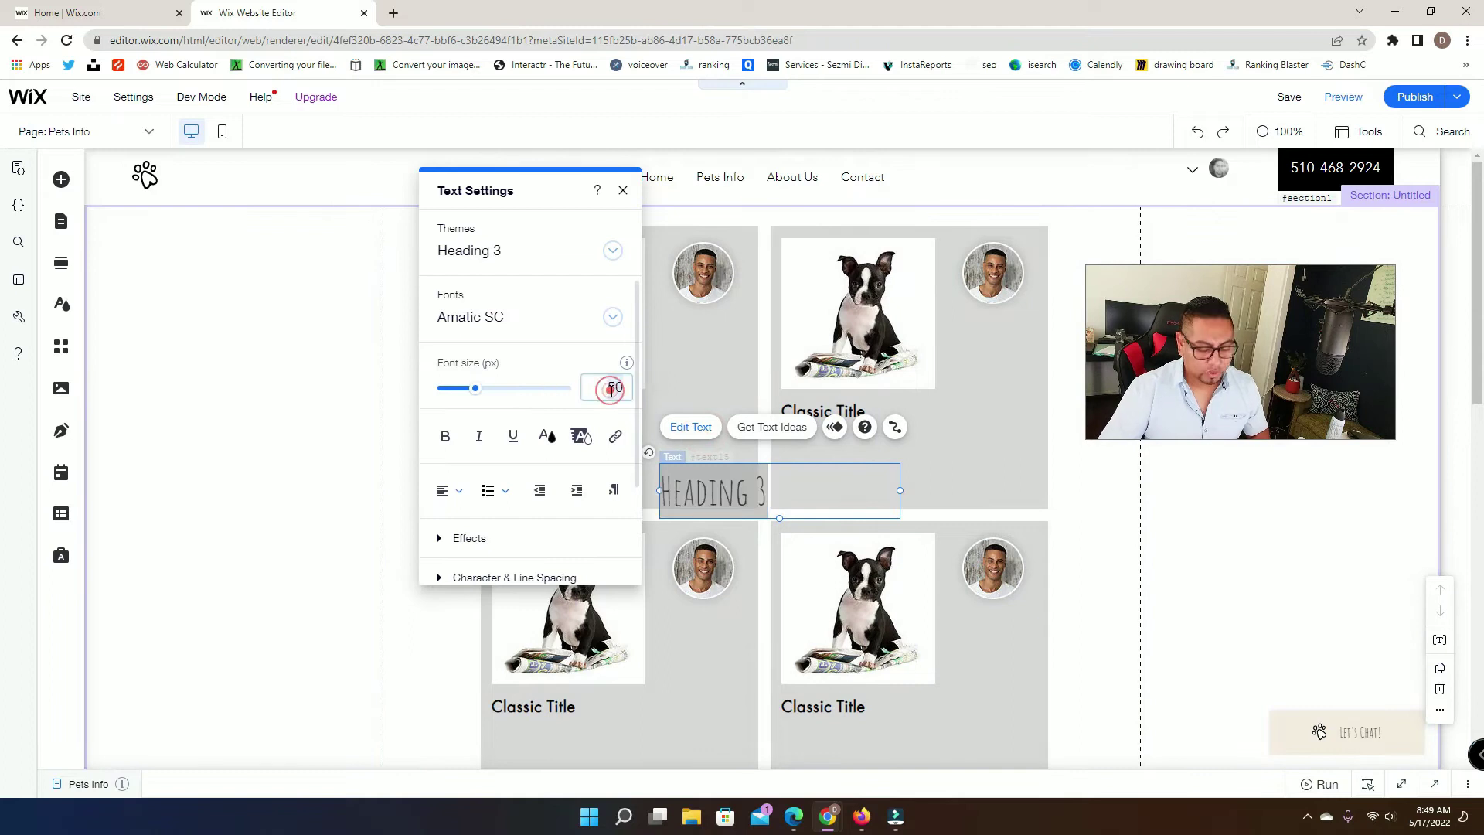
text(20)
key(Return)
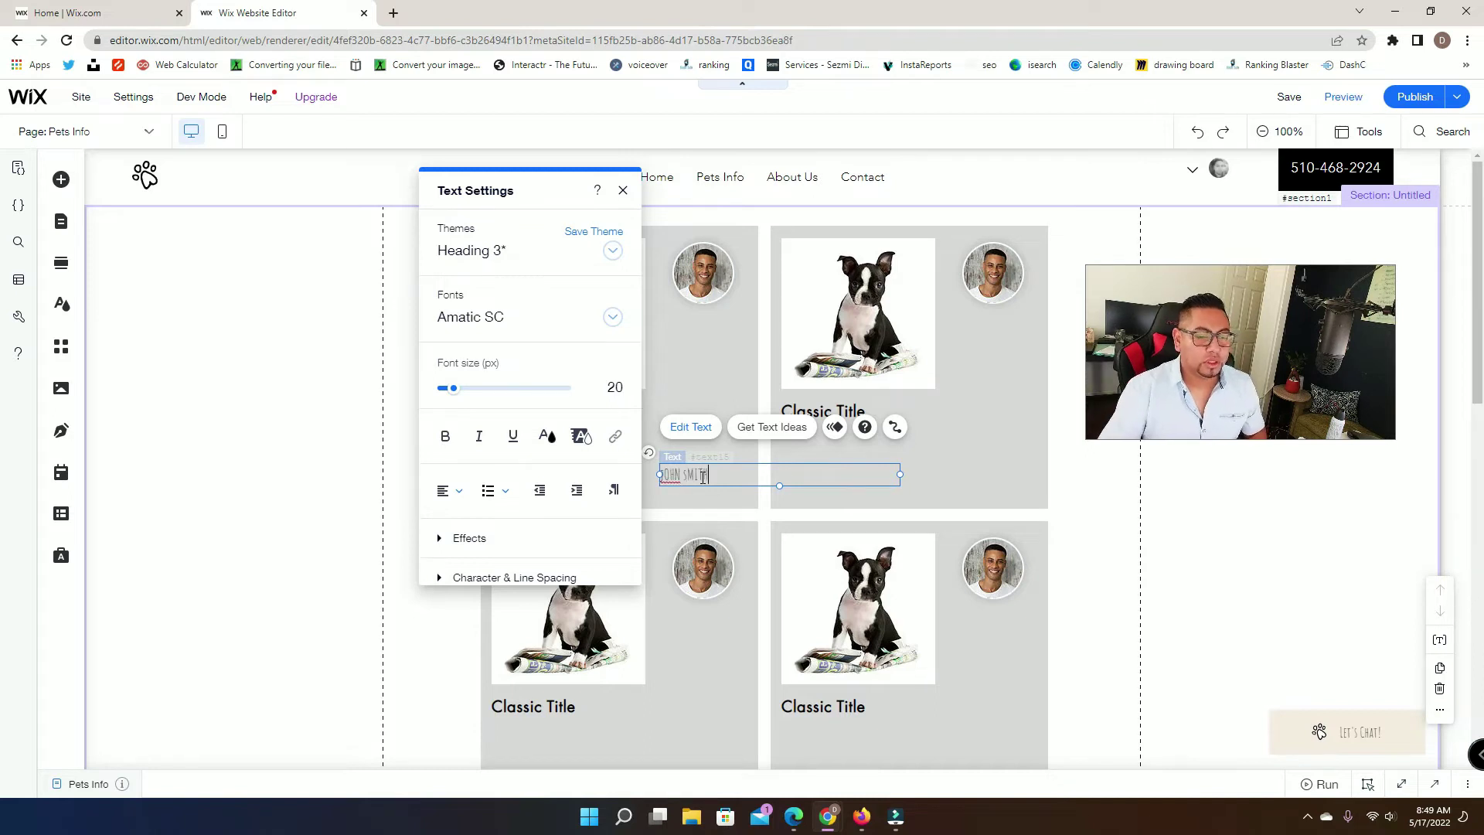
Center the owner name text, narrow its box to about 252 px and place it under the headshot in the first repeater item
click(447, 490)
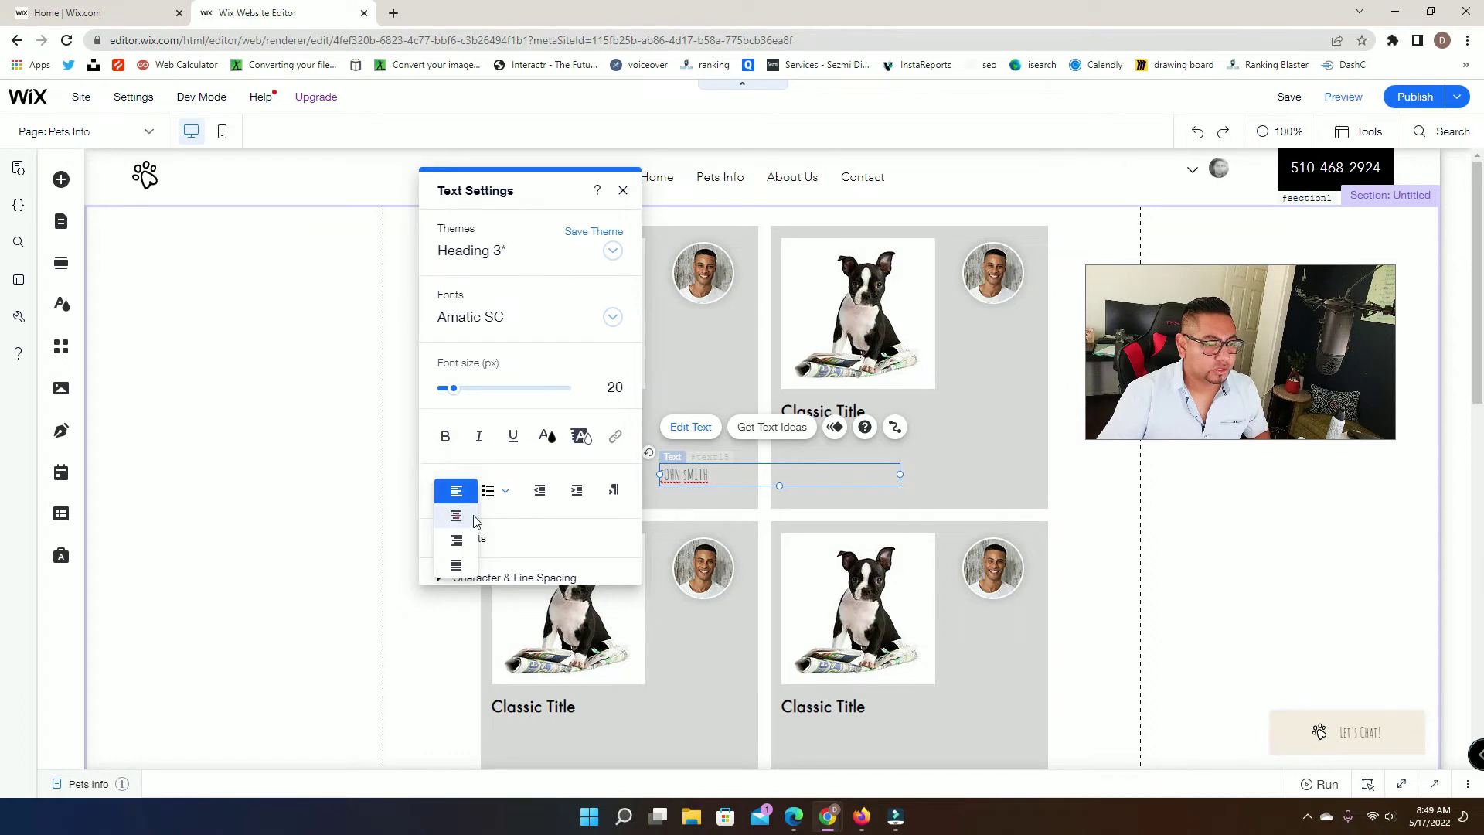
click(474, 521)
drag(901, 473, 856, 474)
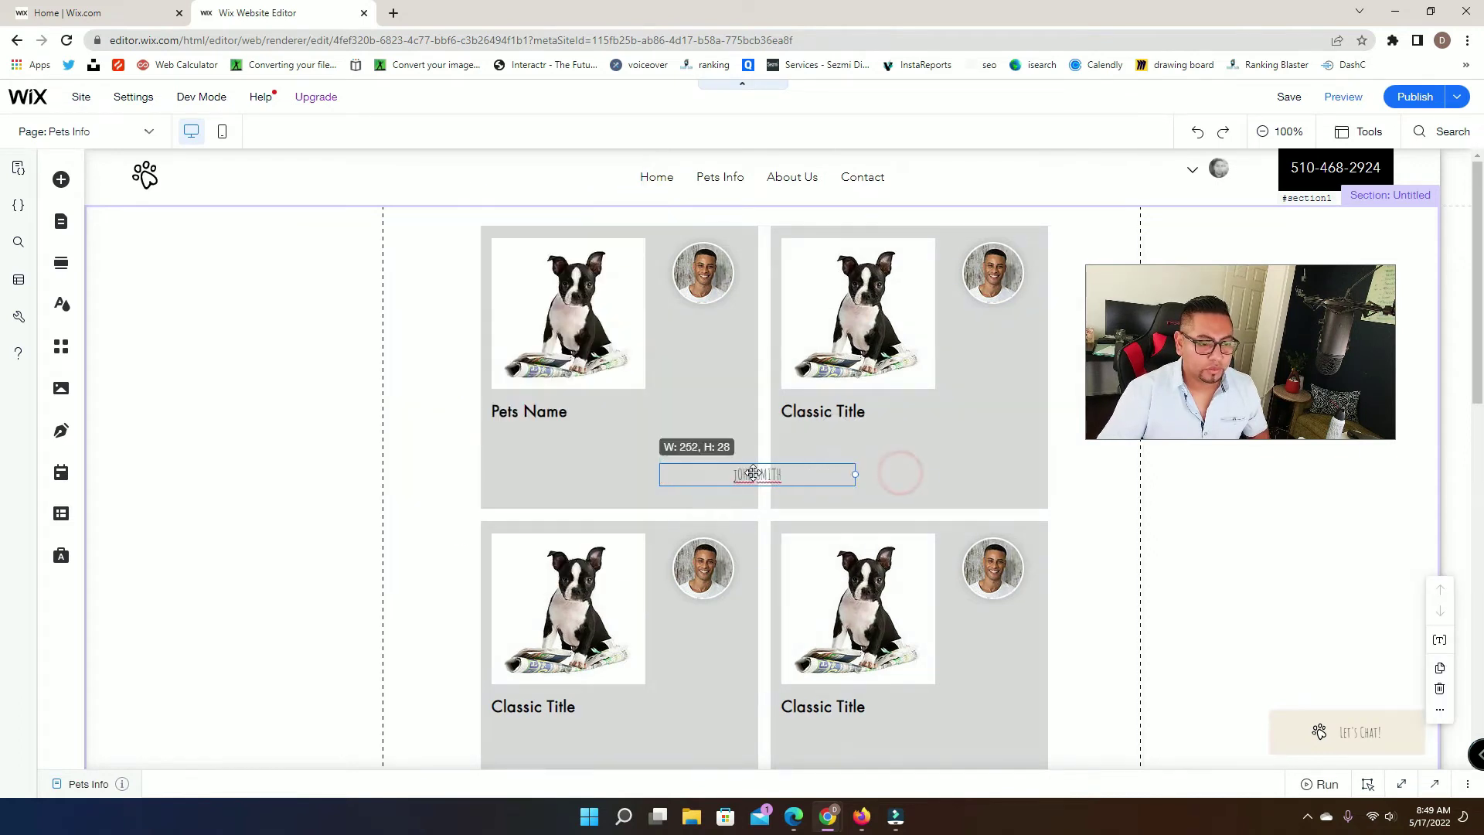
drag(752, 473, 712, 323)
click(709, 392)
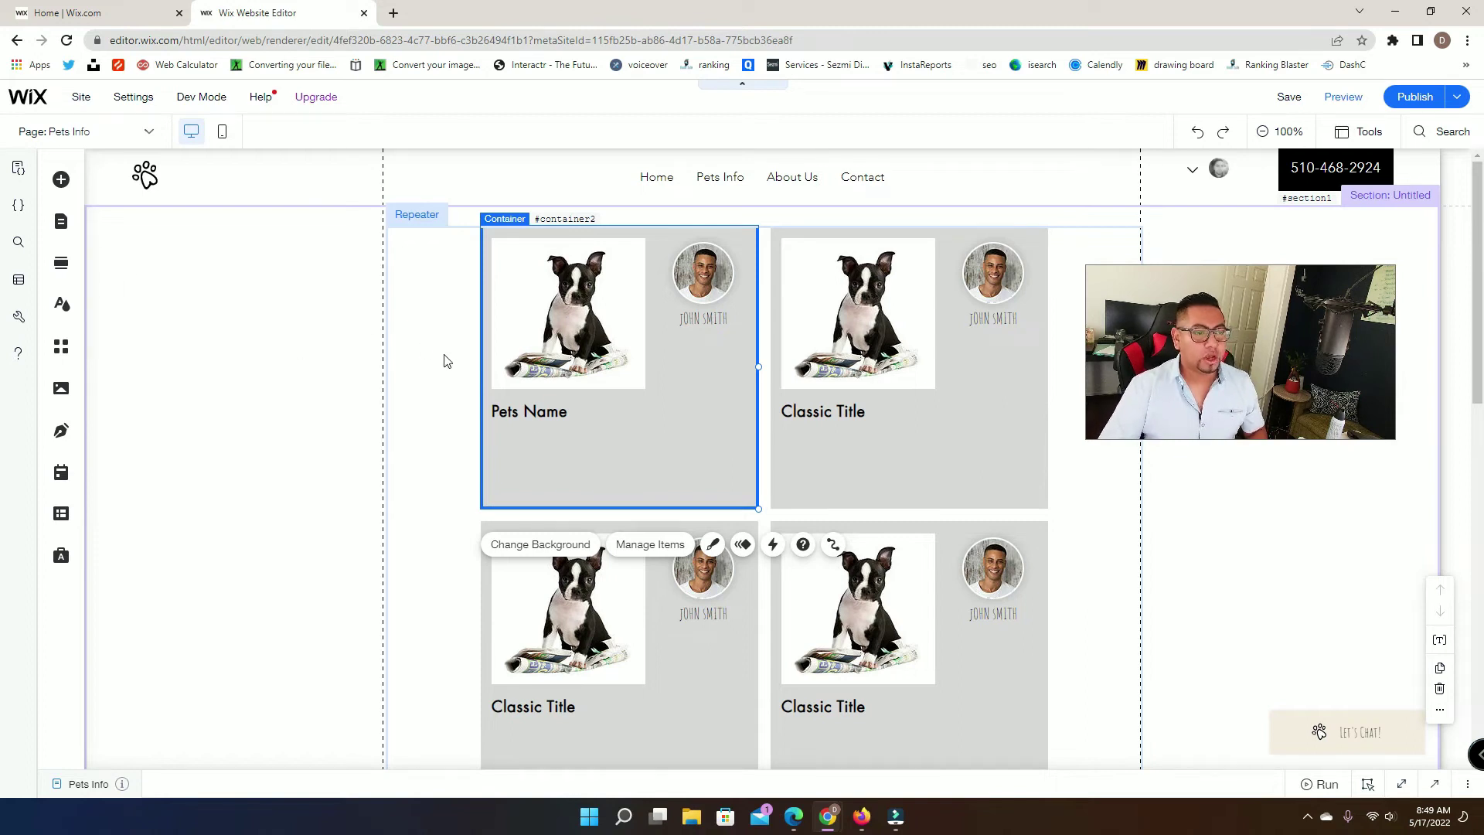
Add the purple phone handset vector icon below the owner name in the first repeater item
click(61, 180)
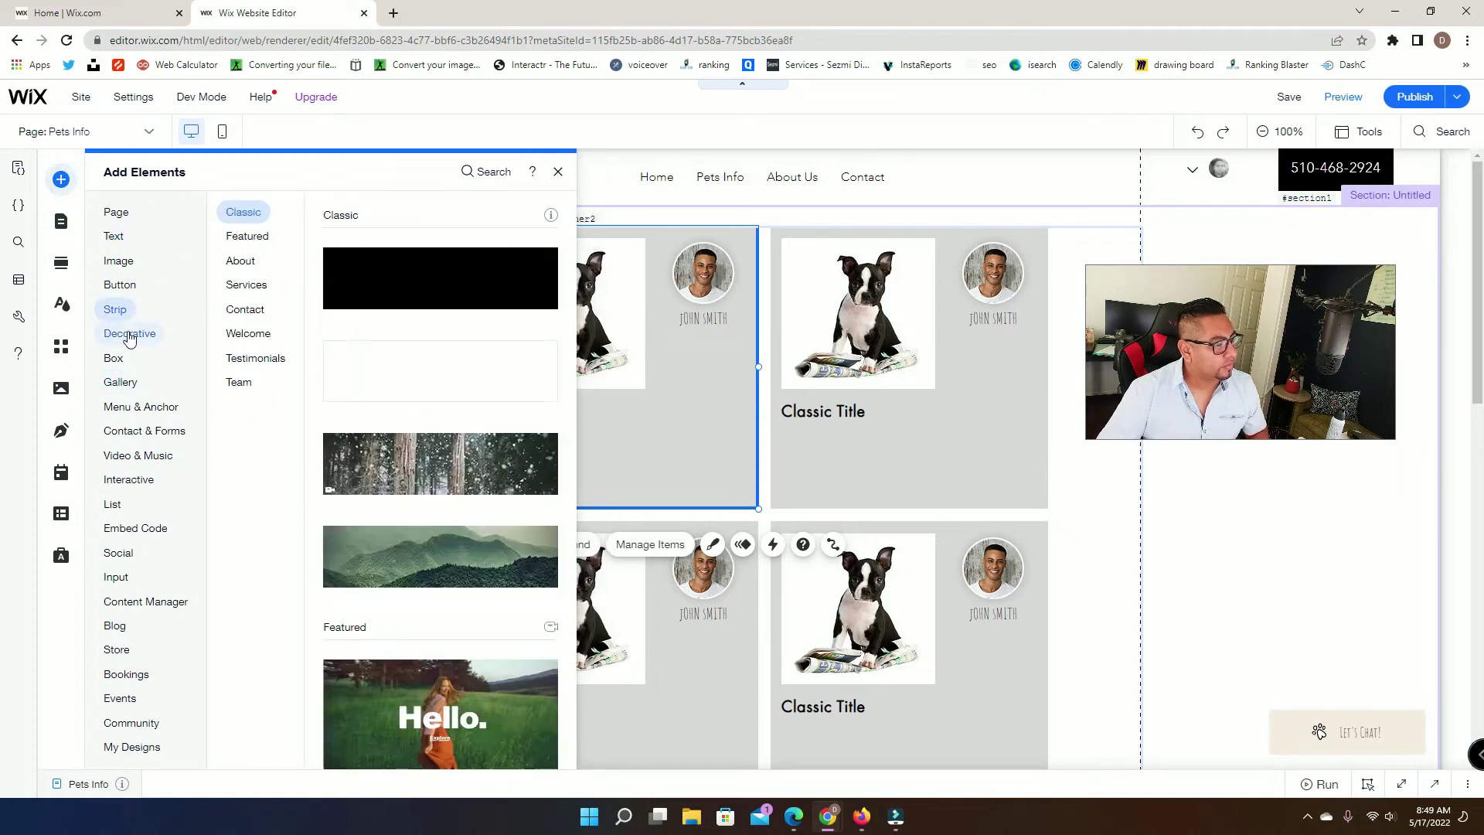
click(127, 333)
scroll(403, 589, down, 15)
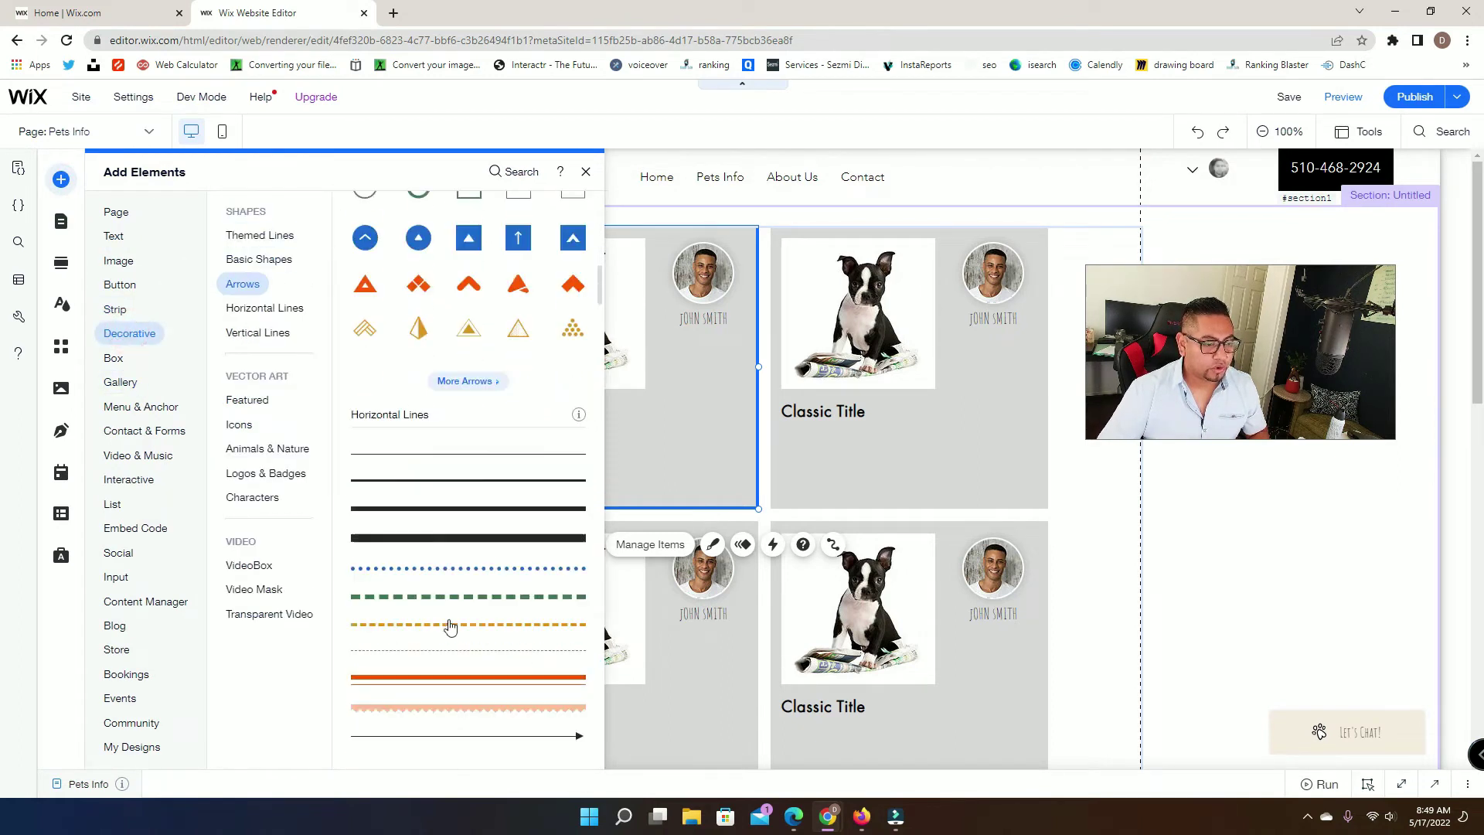
scroll(498, 672, down, 8)
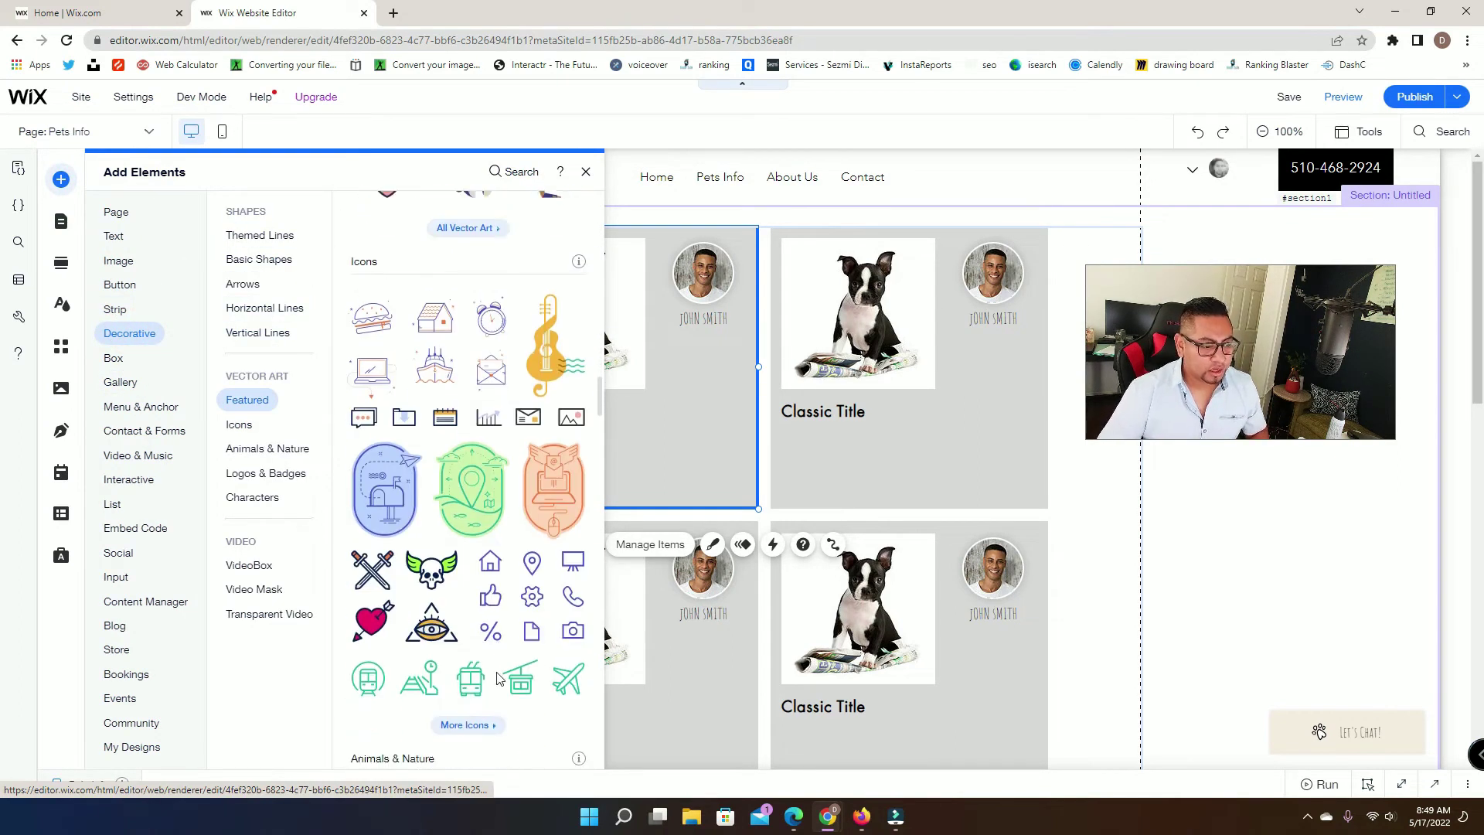
drag(573, 556, 710, 358)
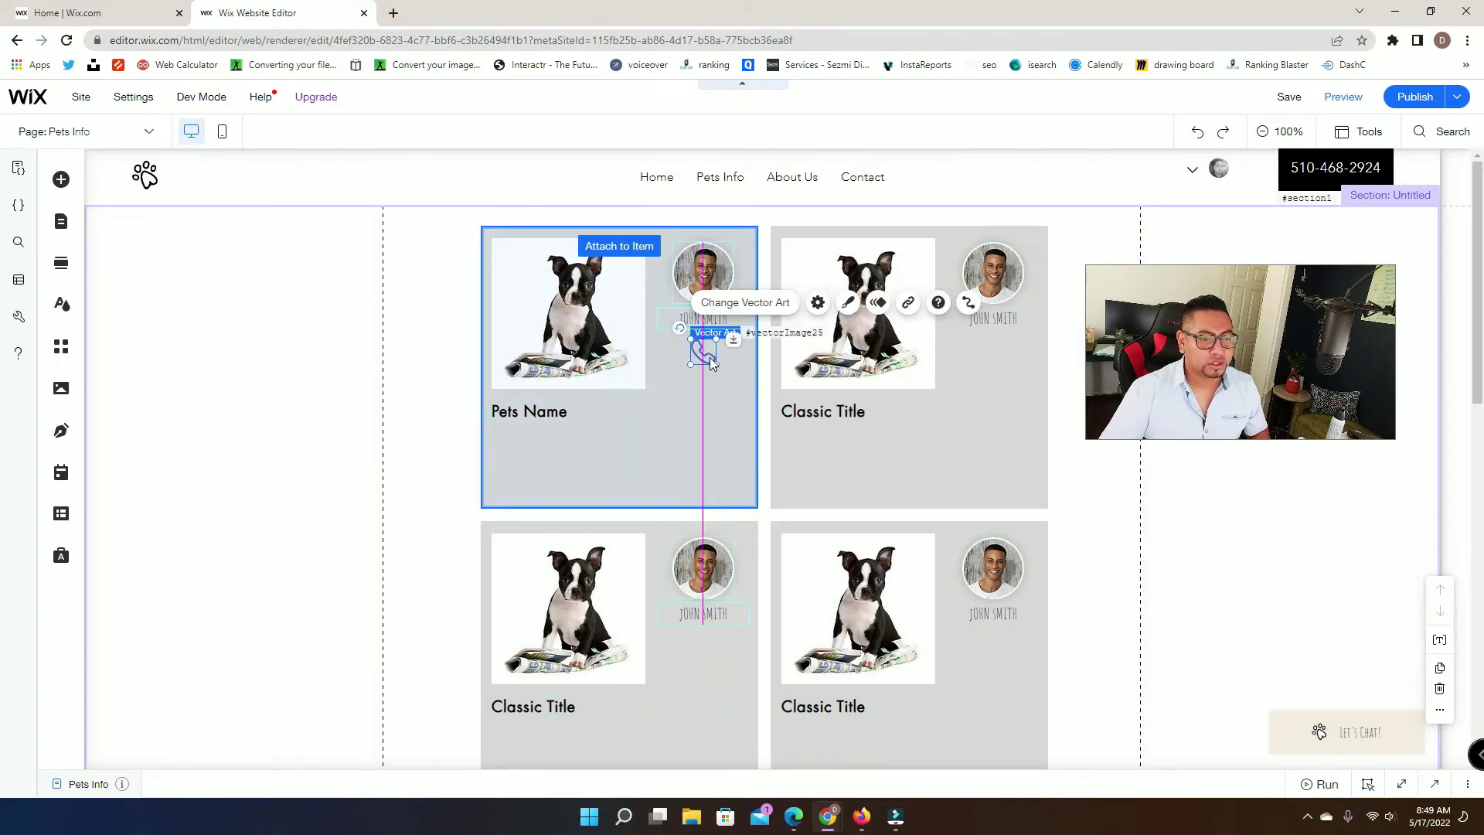
click(911, 303)
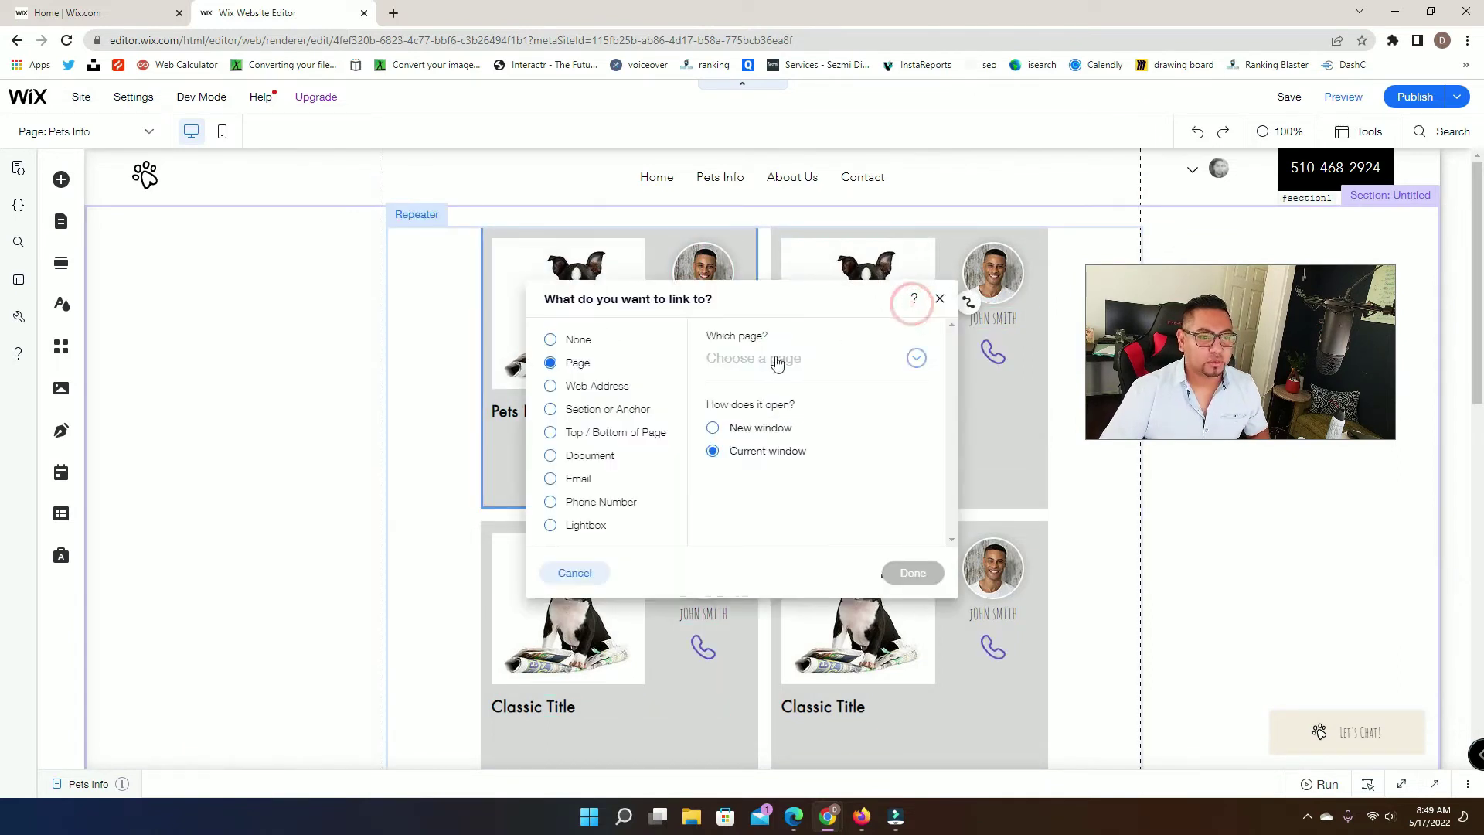
click(940, 300)
click(939, 301)
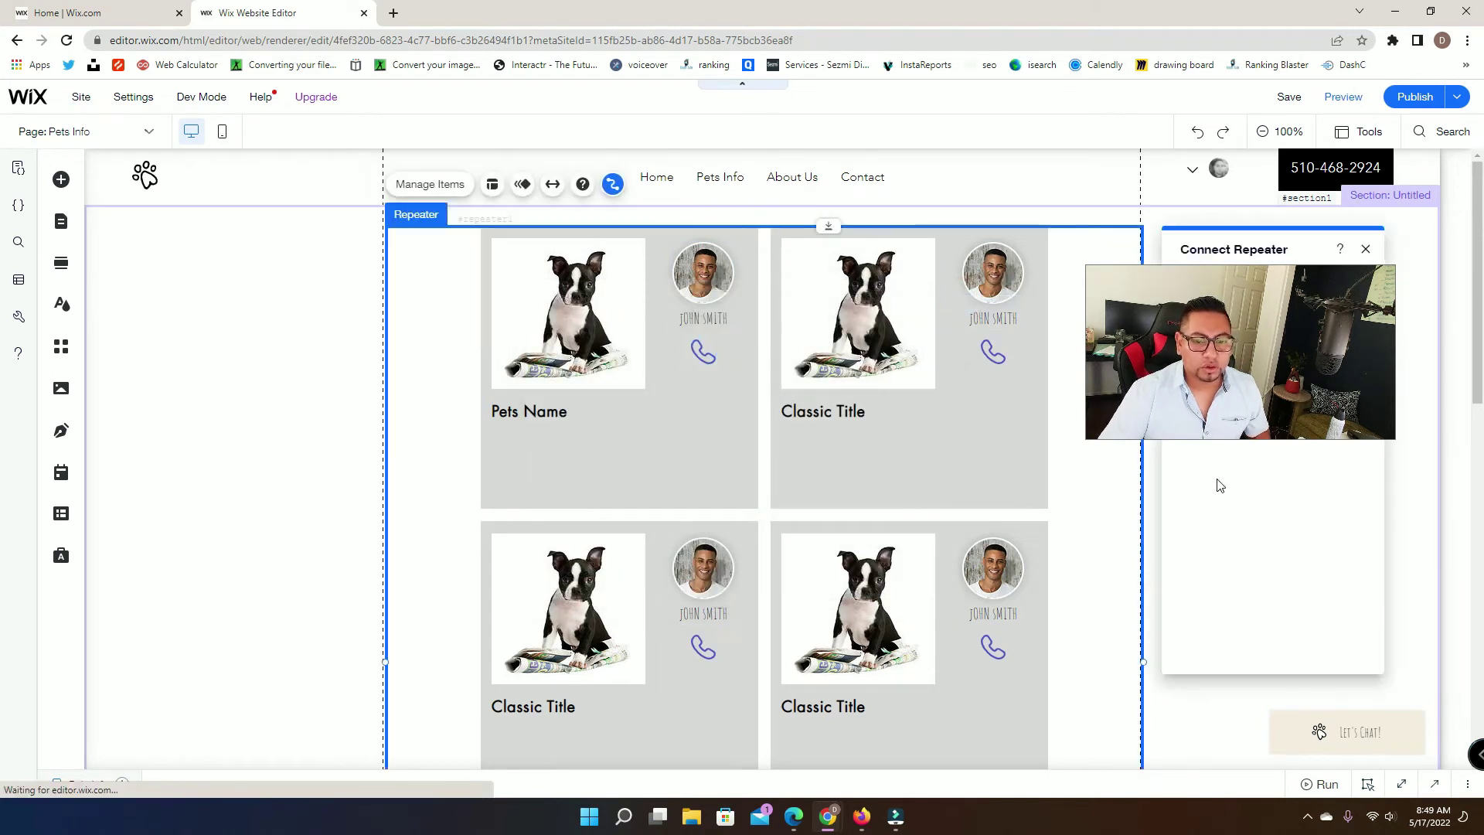
drag(1263, 253, 624, 227)
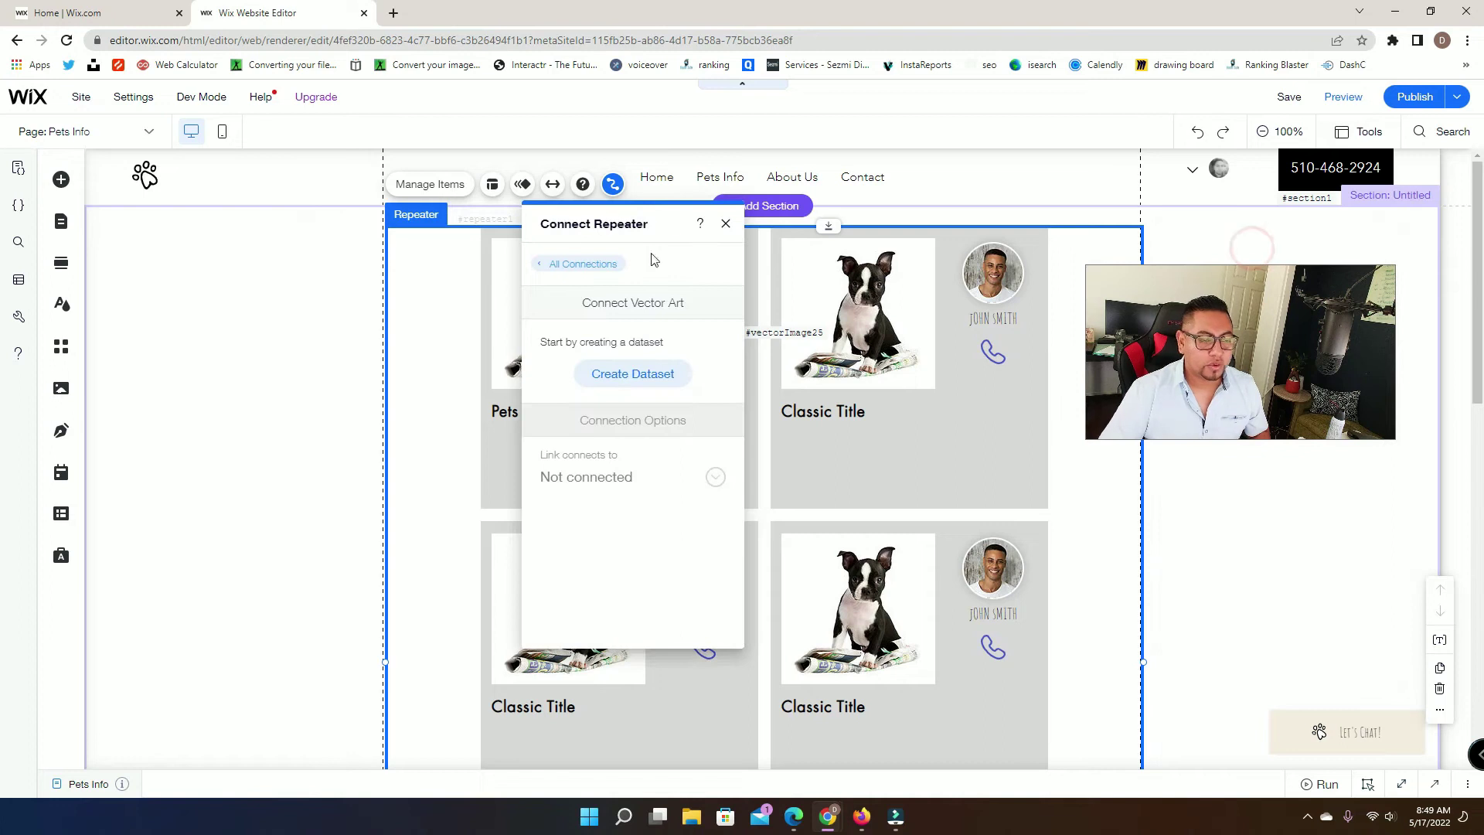
click(726, 225)
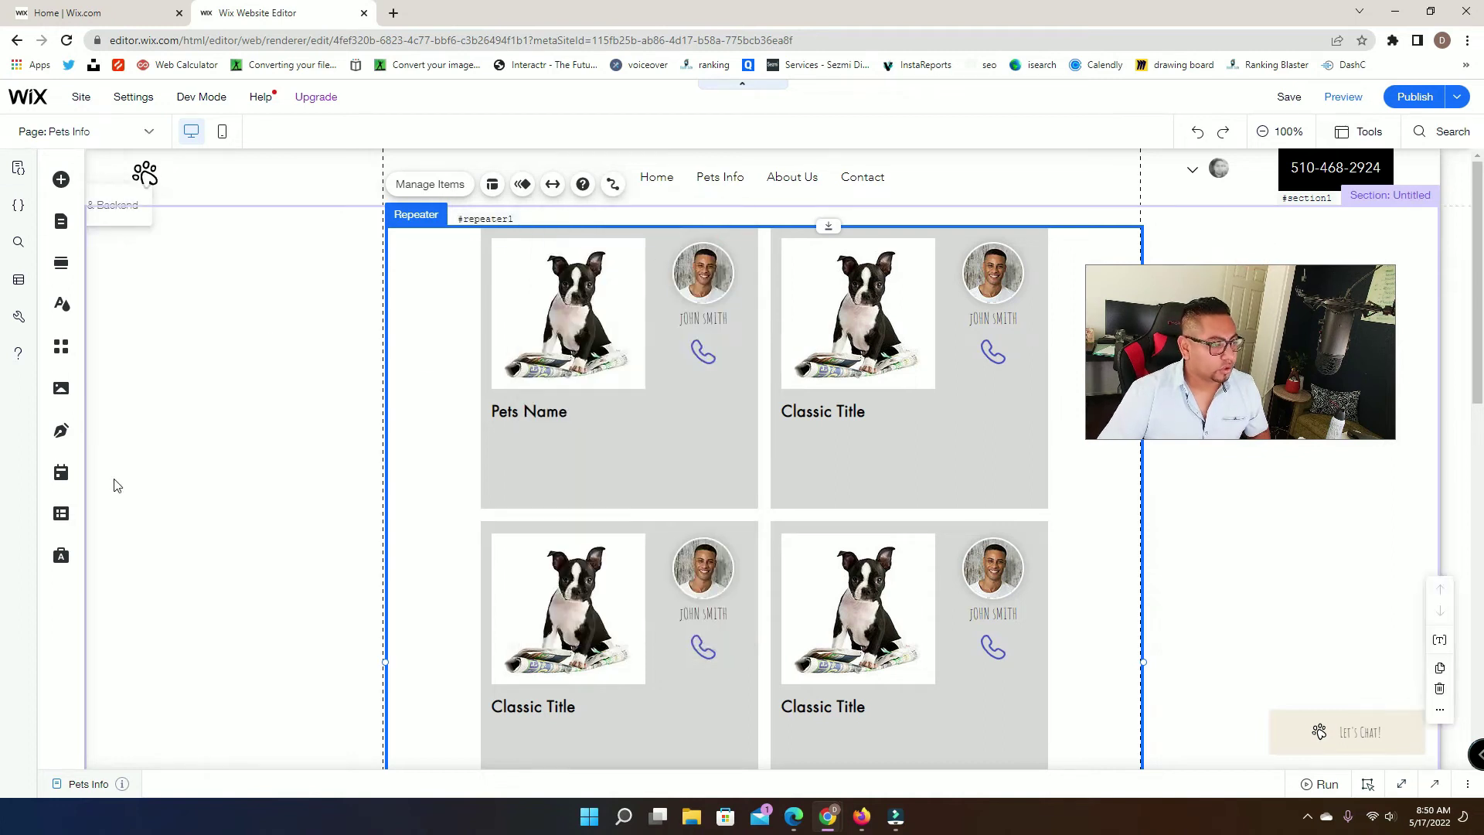
Add a dataset in the empty area beside the repeater and connect it to the furrypet collection
click(61, 513)
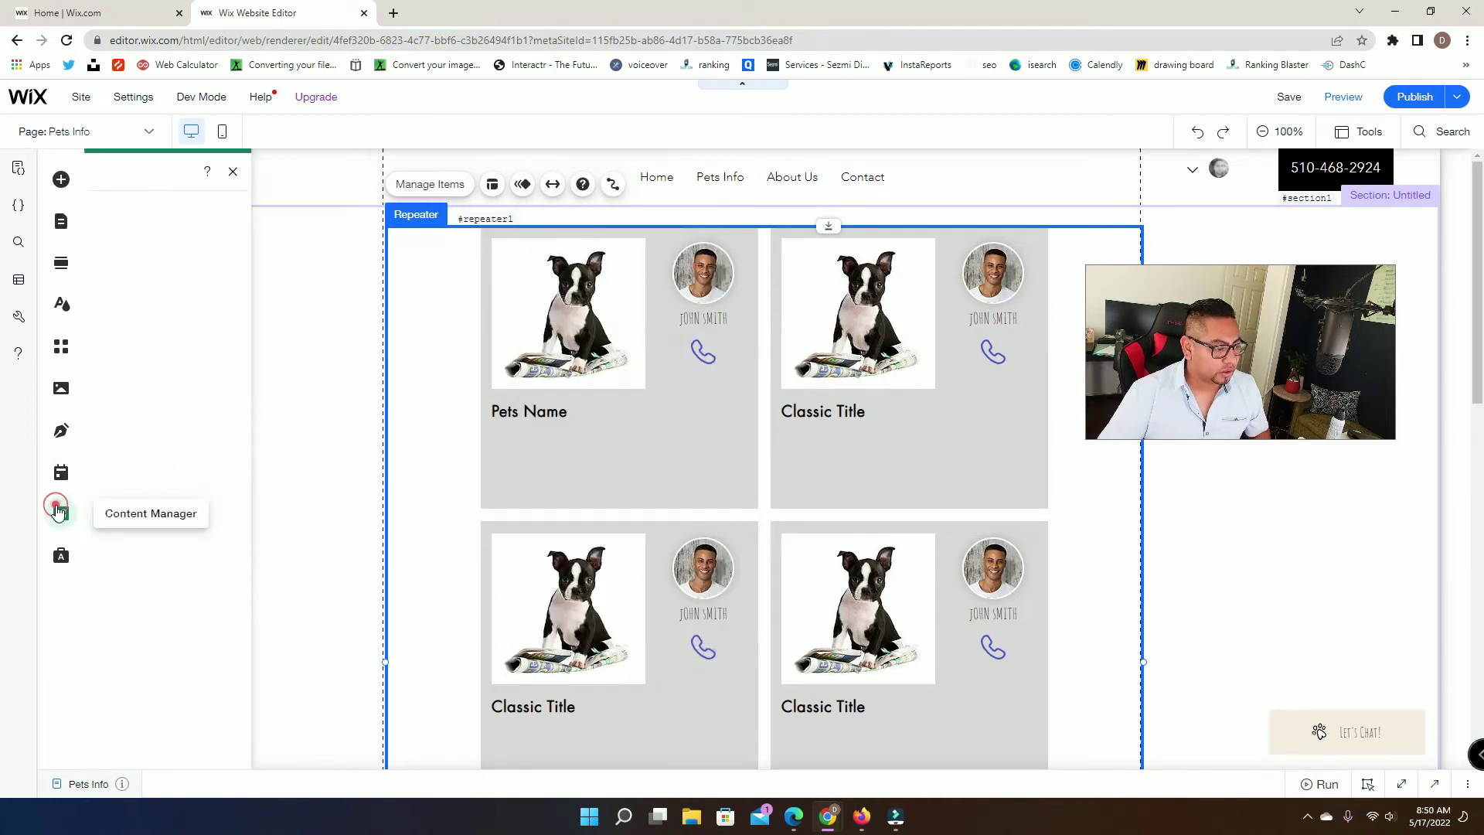
click(355, 615)
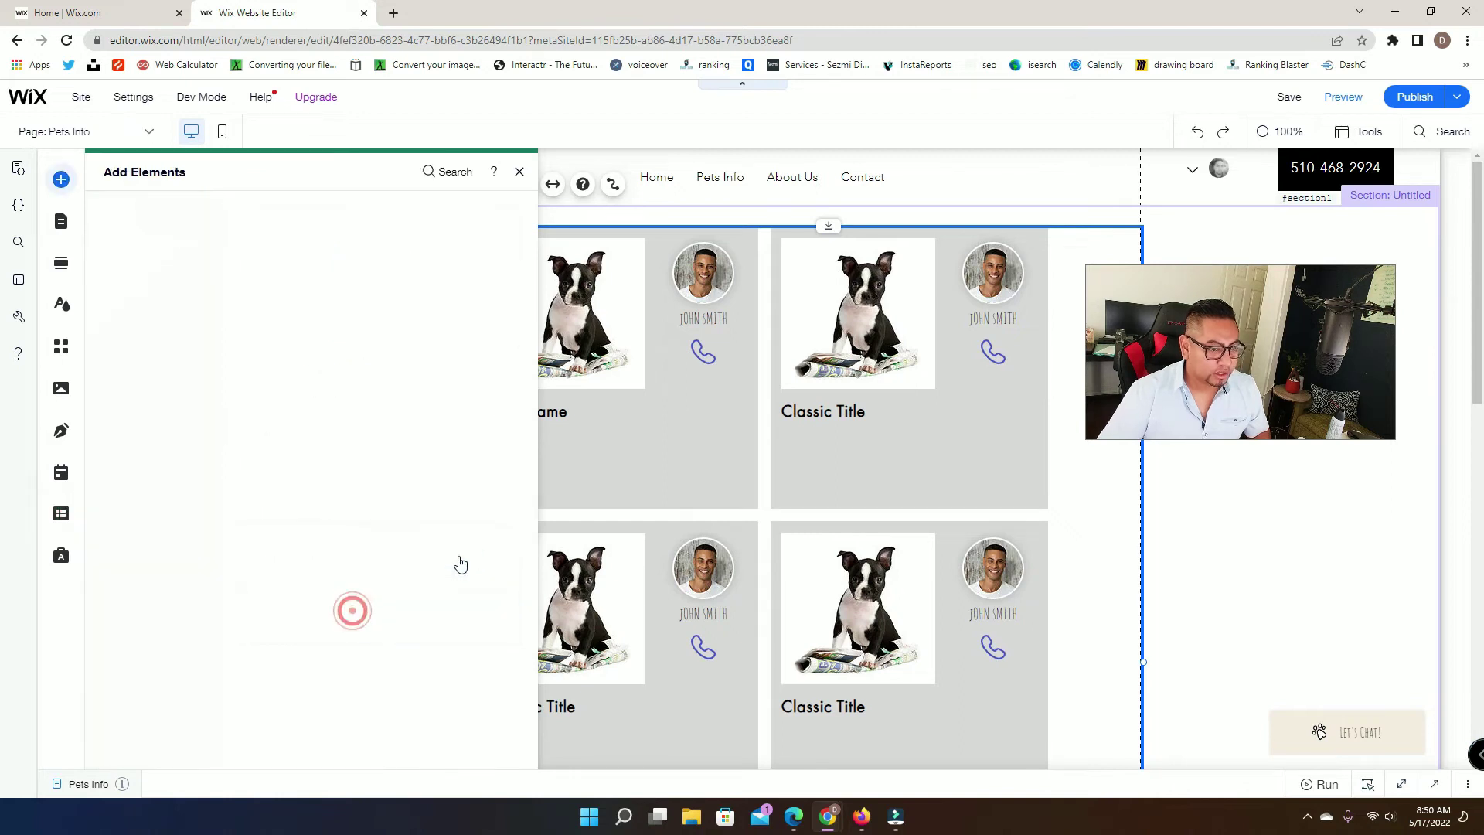
drag(332, 521, 312, 348)
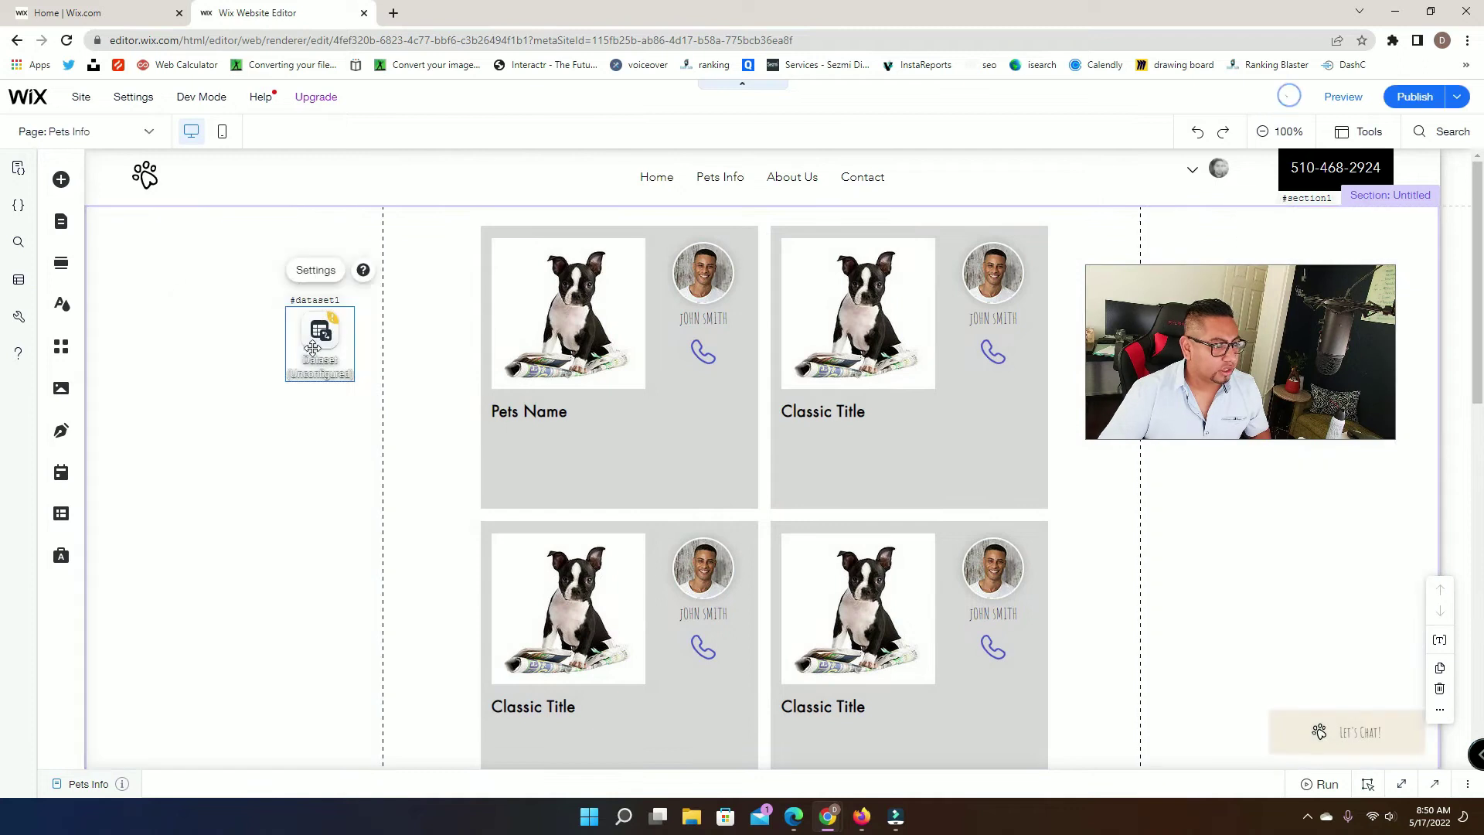
click(309, 270)
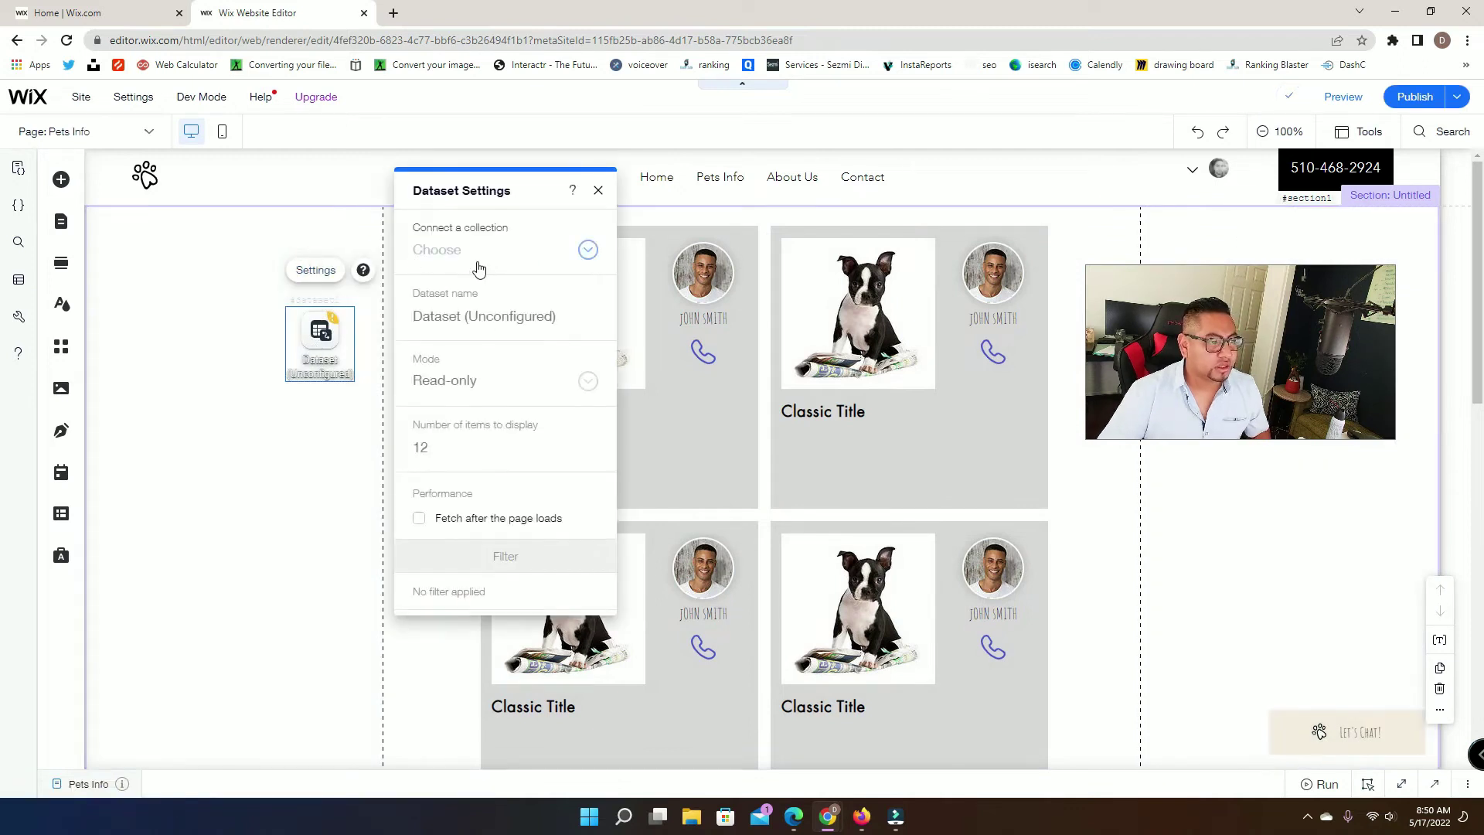
click(476, 262)
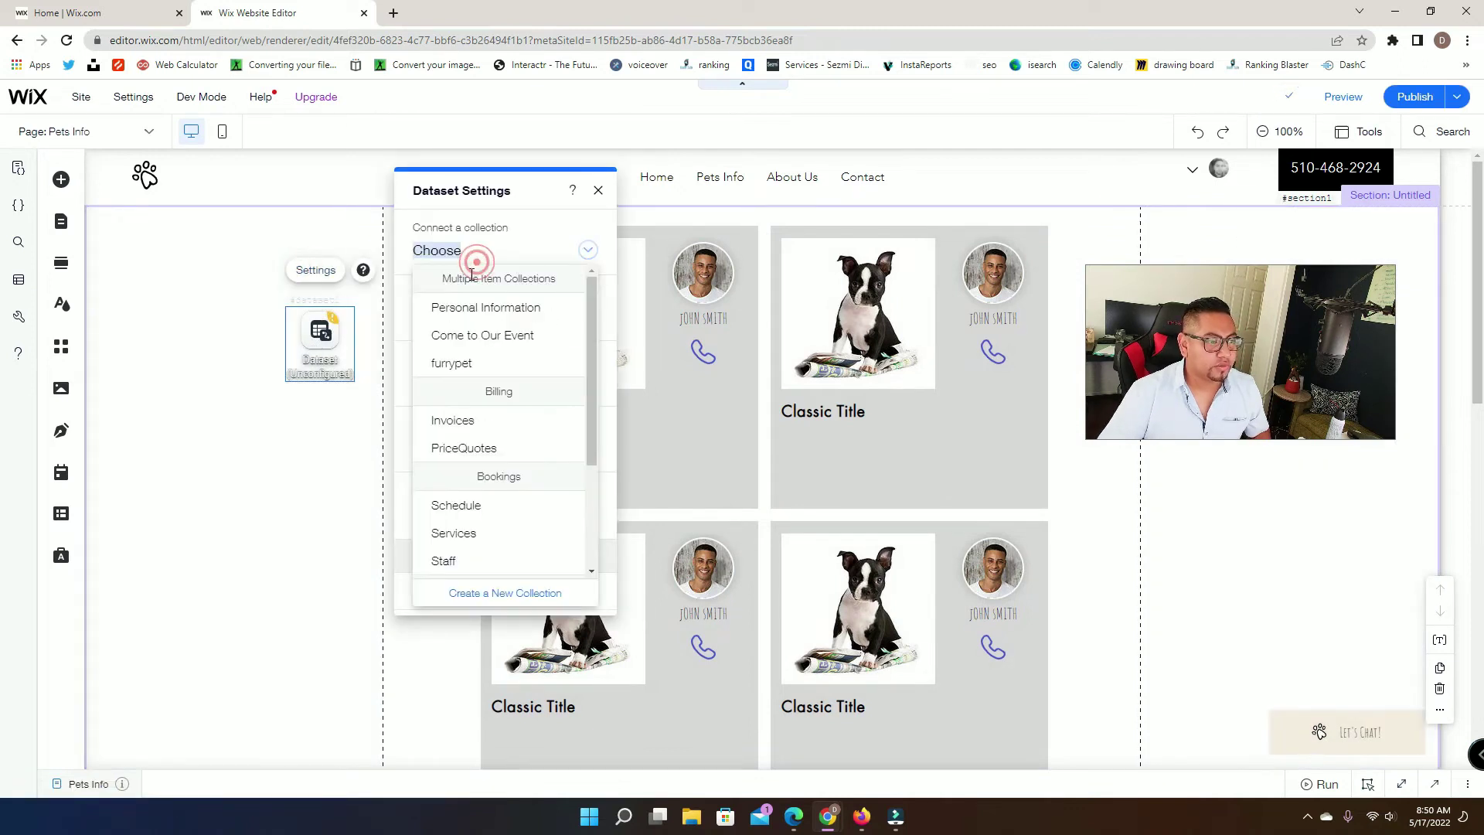
click(466, 366)
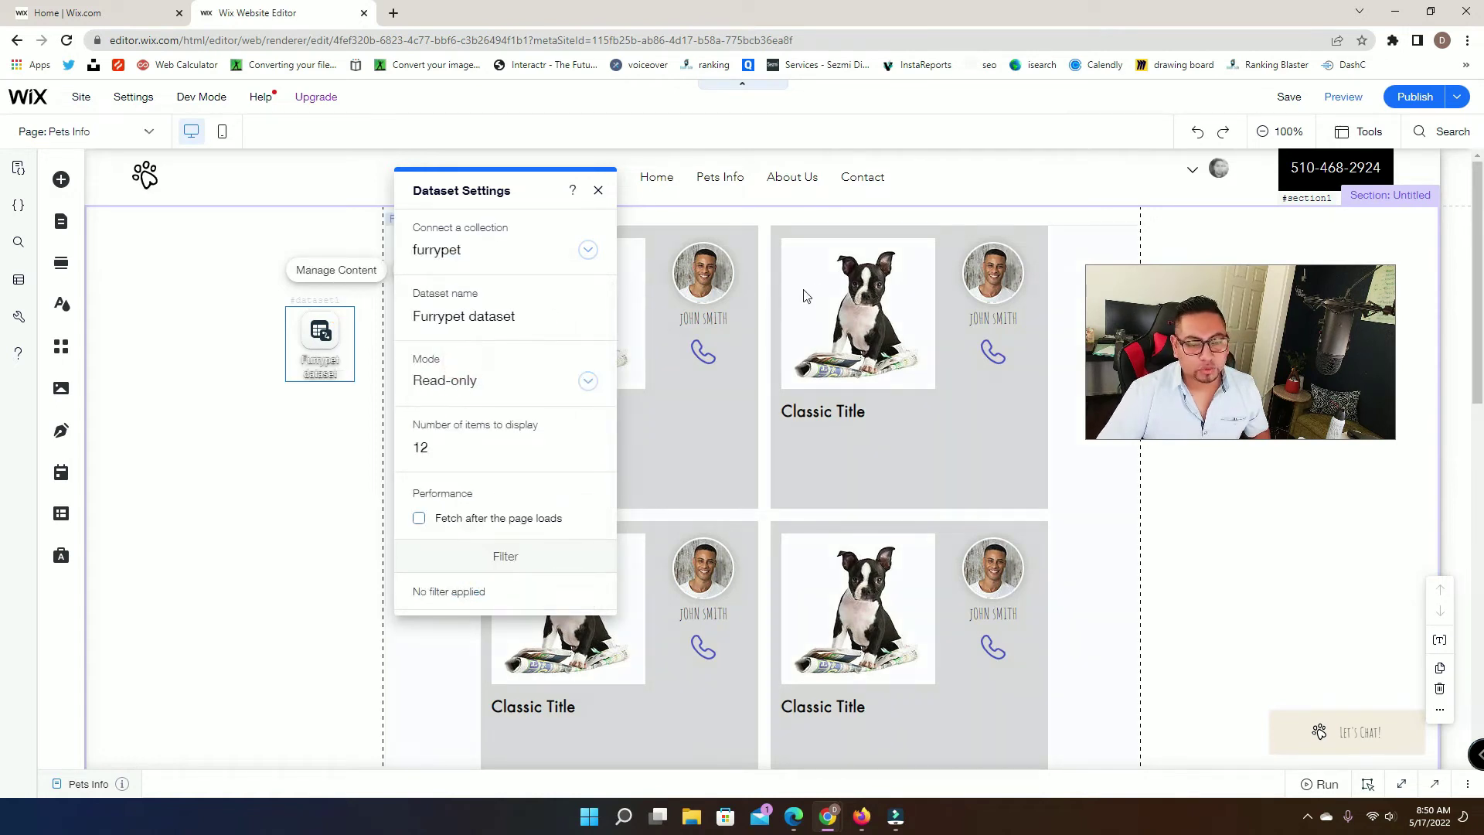
Extend the page section below the repeater to leave empty space above the footer
click(434, 448)
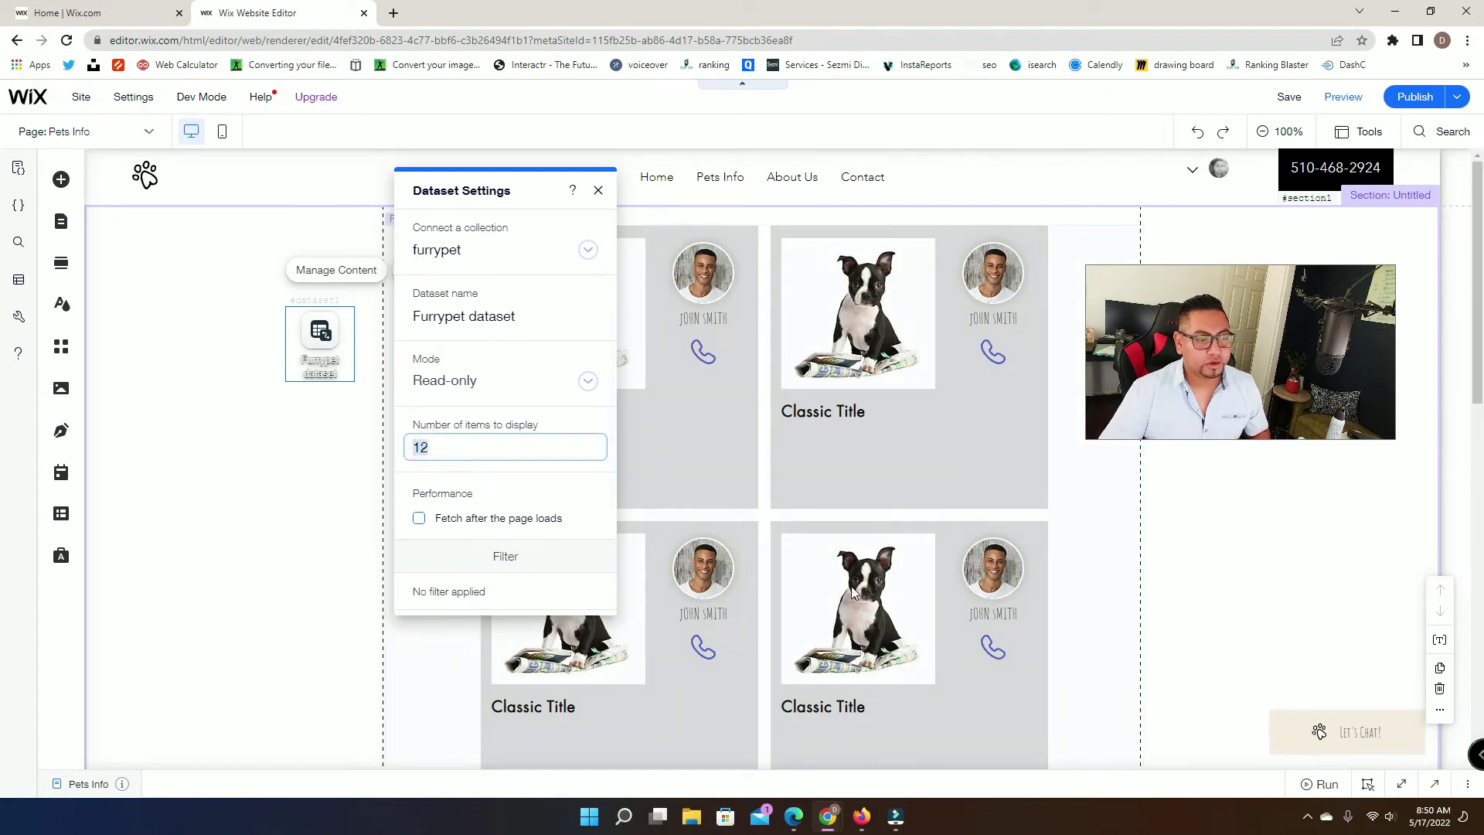
scroll(817, 656, down, 5)
scroll(802, 607, up, 3)
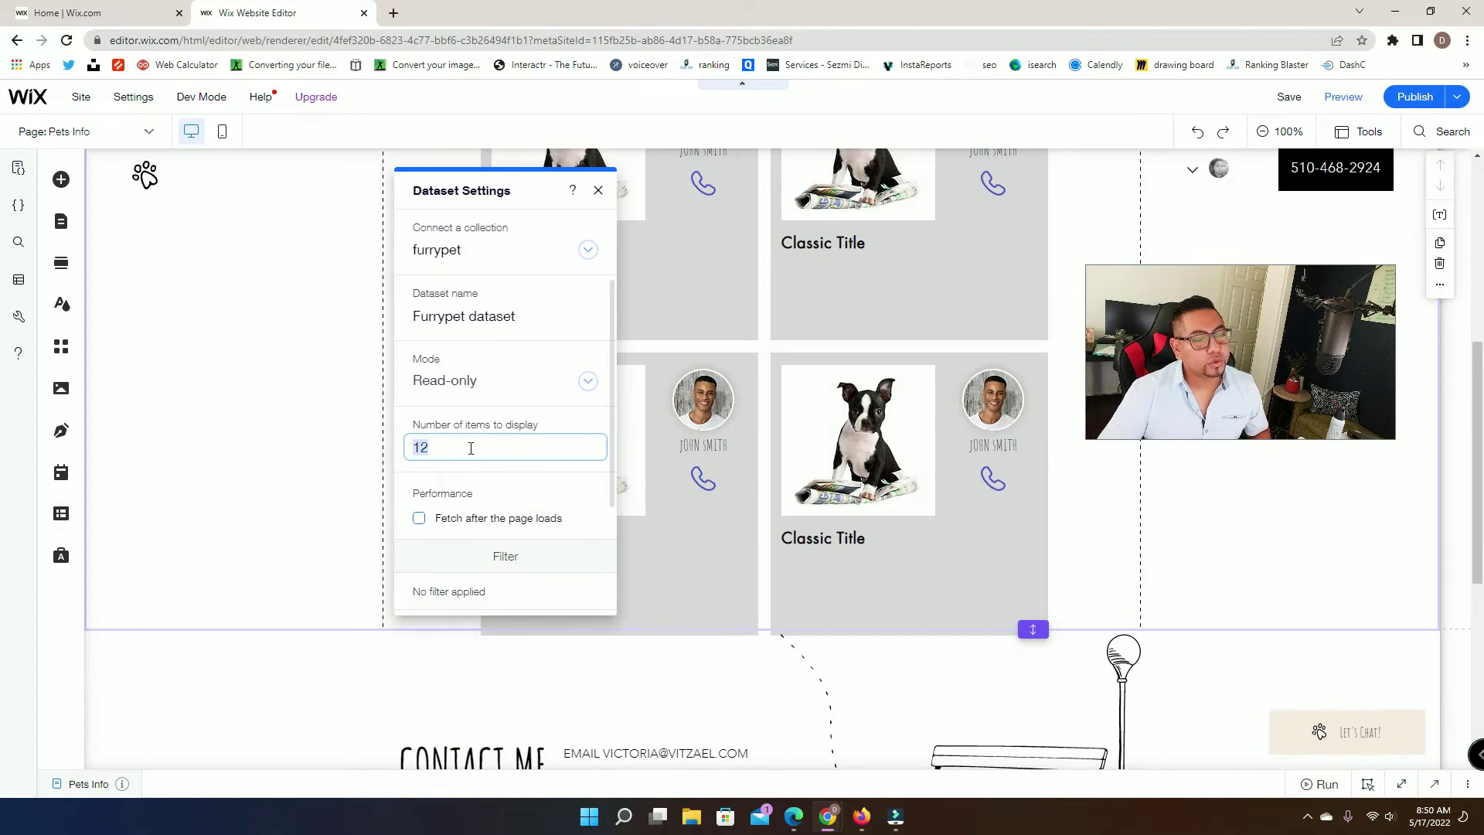
click(1109, 626)
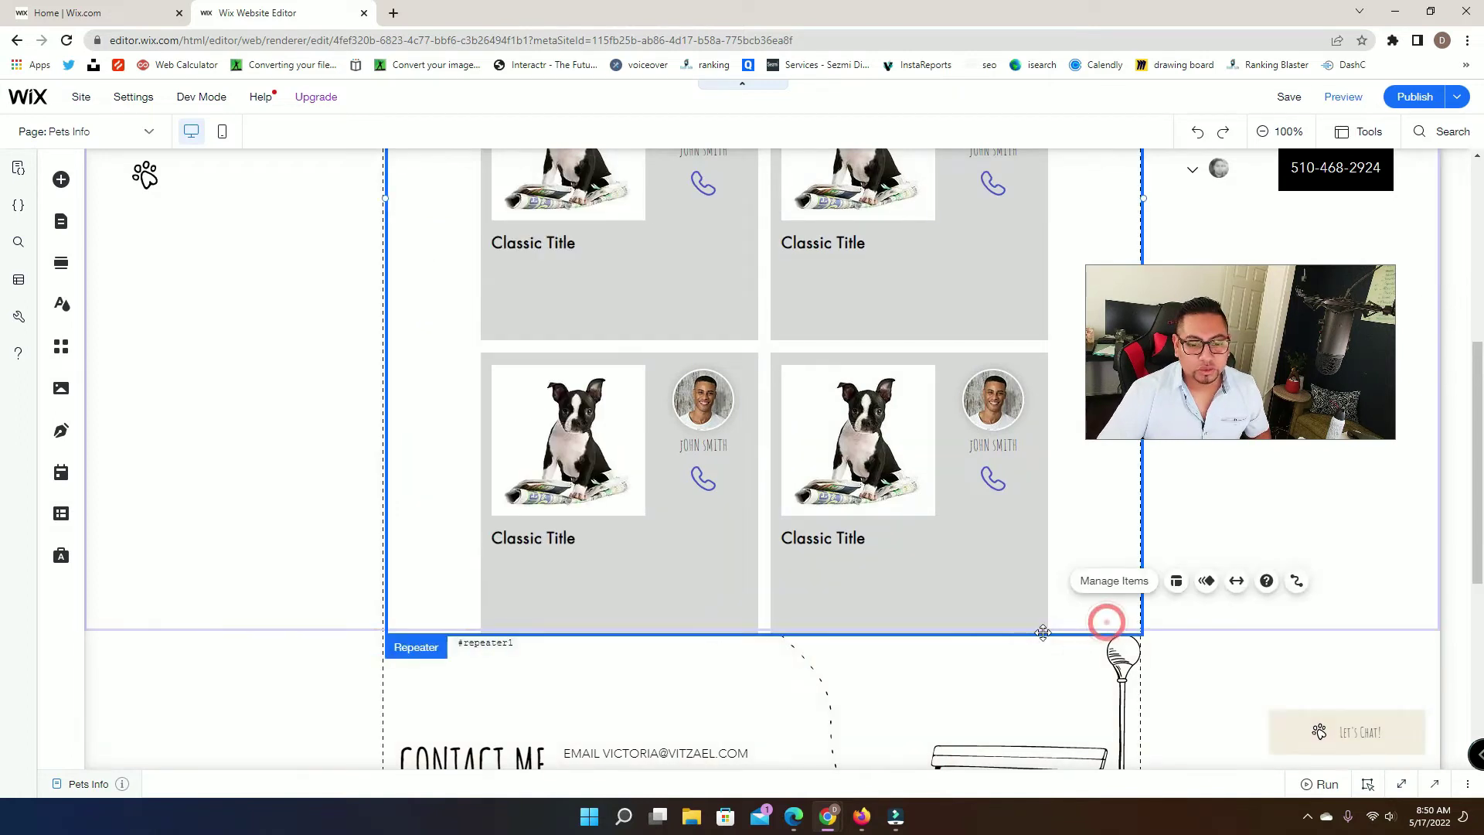
click(1186, 647)
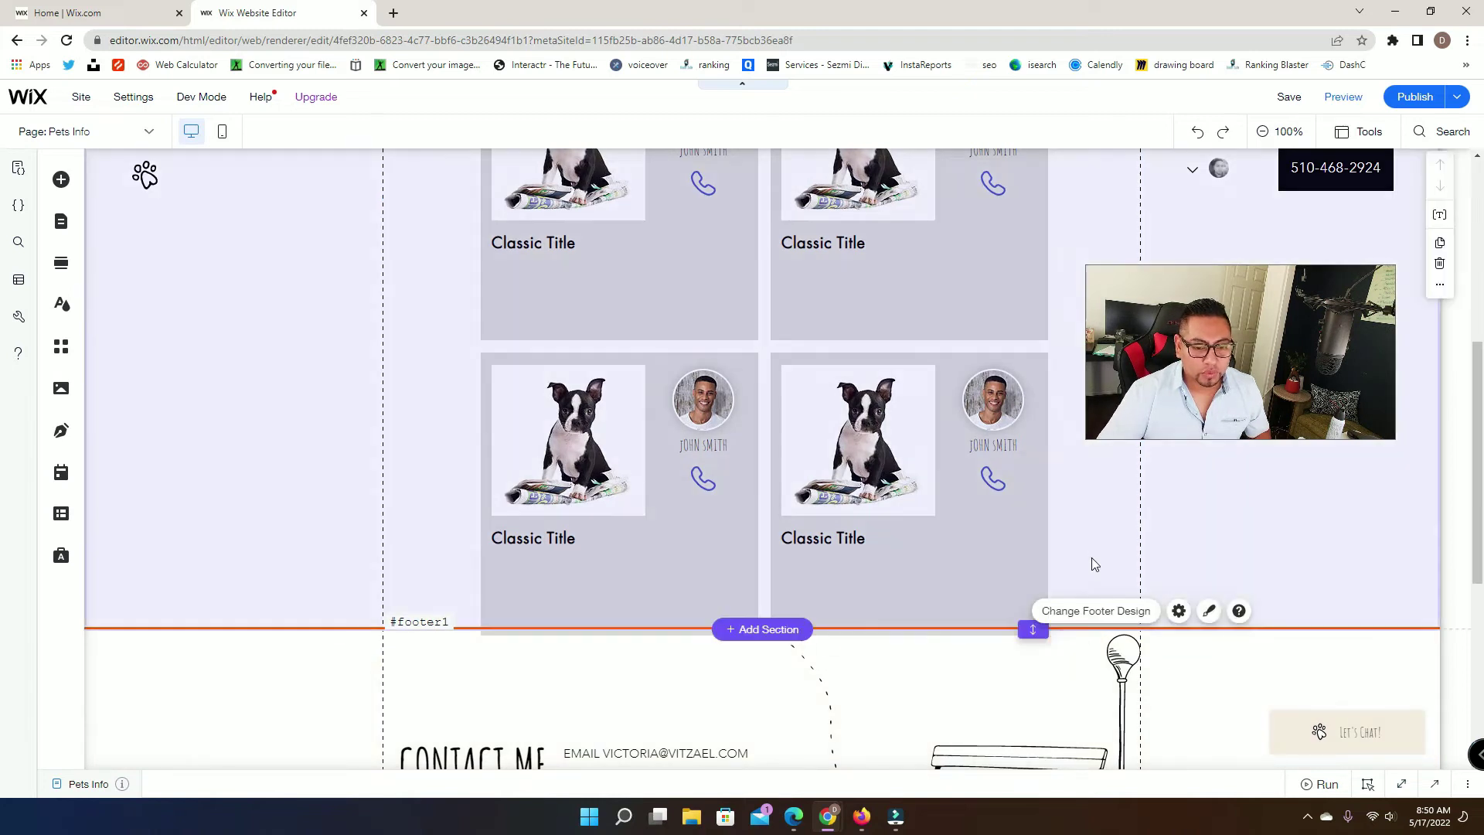
click(1090, 557)
drag(1032, 719, 1018, 779)
scroll(954, 630, down, 3)
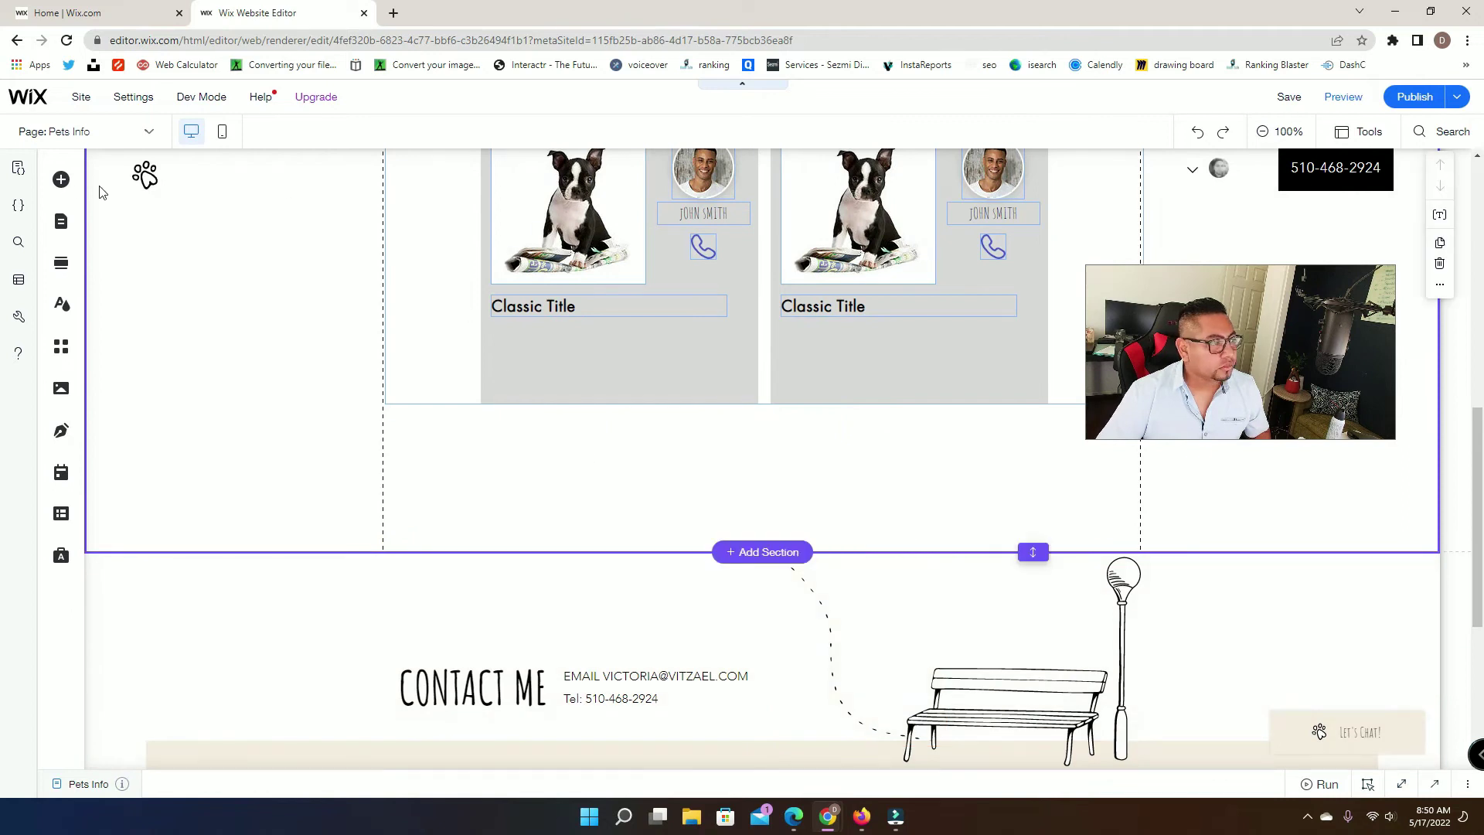
Add an orange themed button centered below the repeater and label it "Load More"
click(62, 179)
click(136, 289)
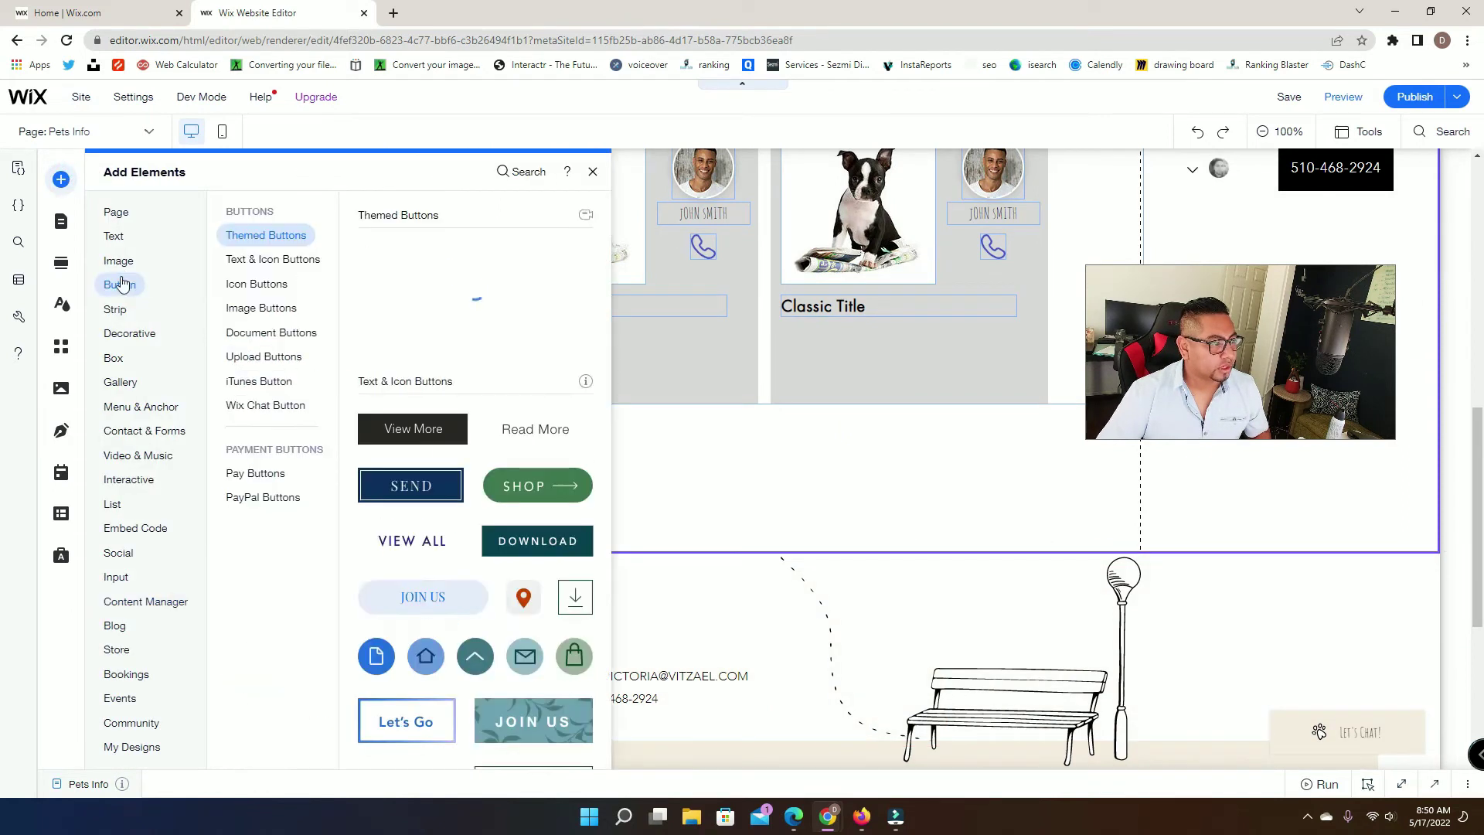
drag(430, 313, 773, 451)
click(754, 410)
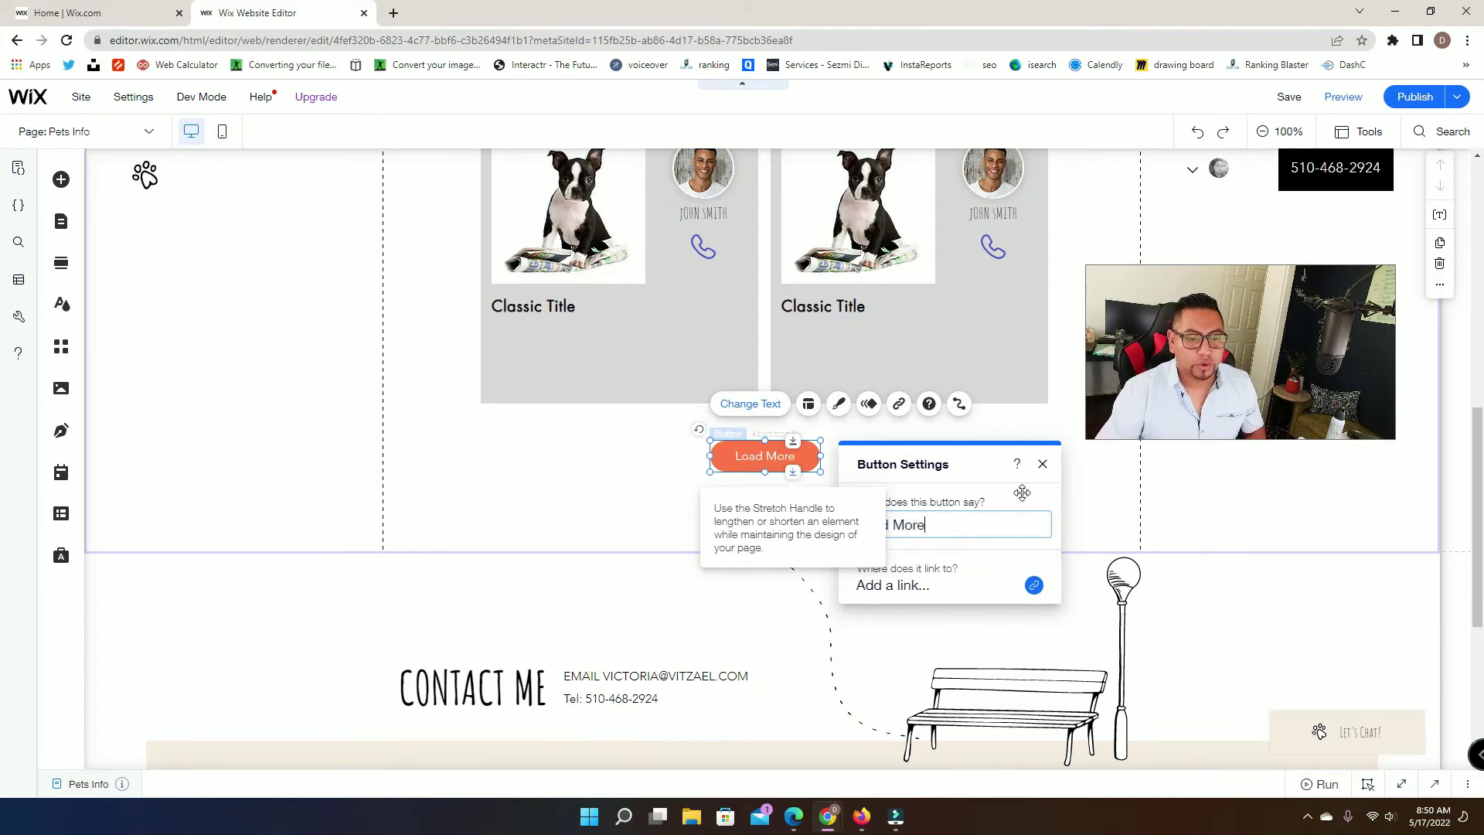
click(1043, 465)
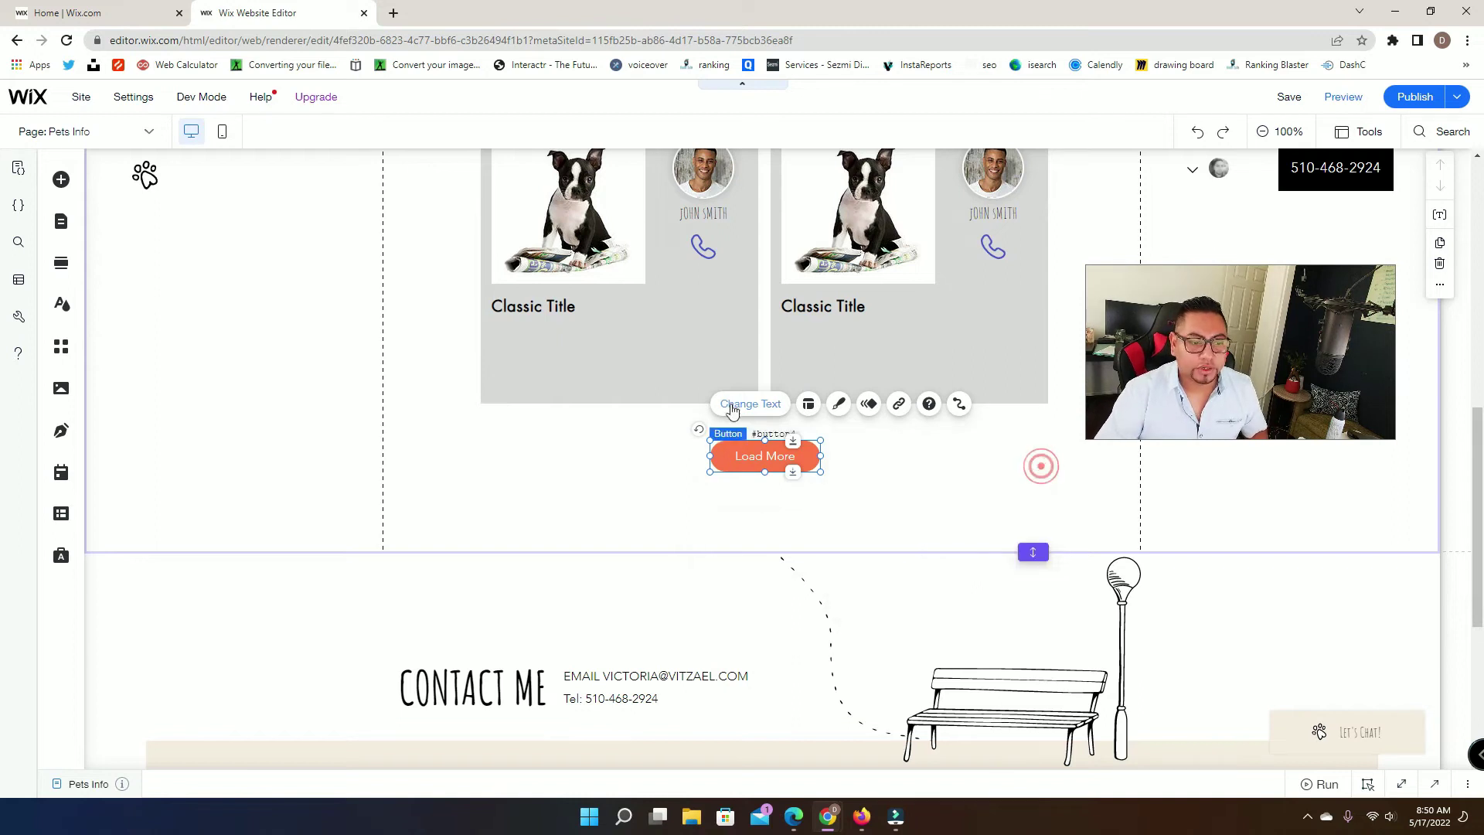
Set the Furrypet dataset's number of items to display to 20
scroll(394, 348, up, 10)
click(317, 340)
click(405, 269)
click(554, 448)
click(662, 479)
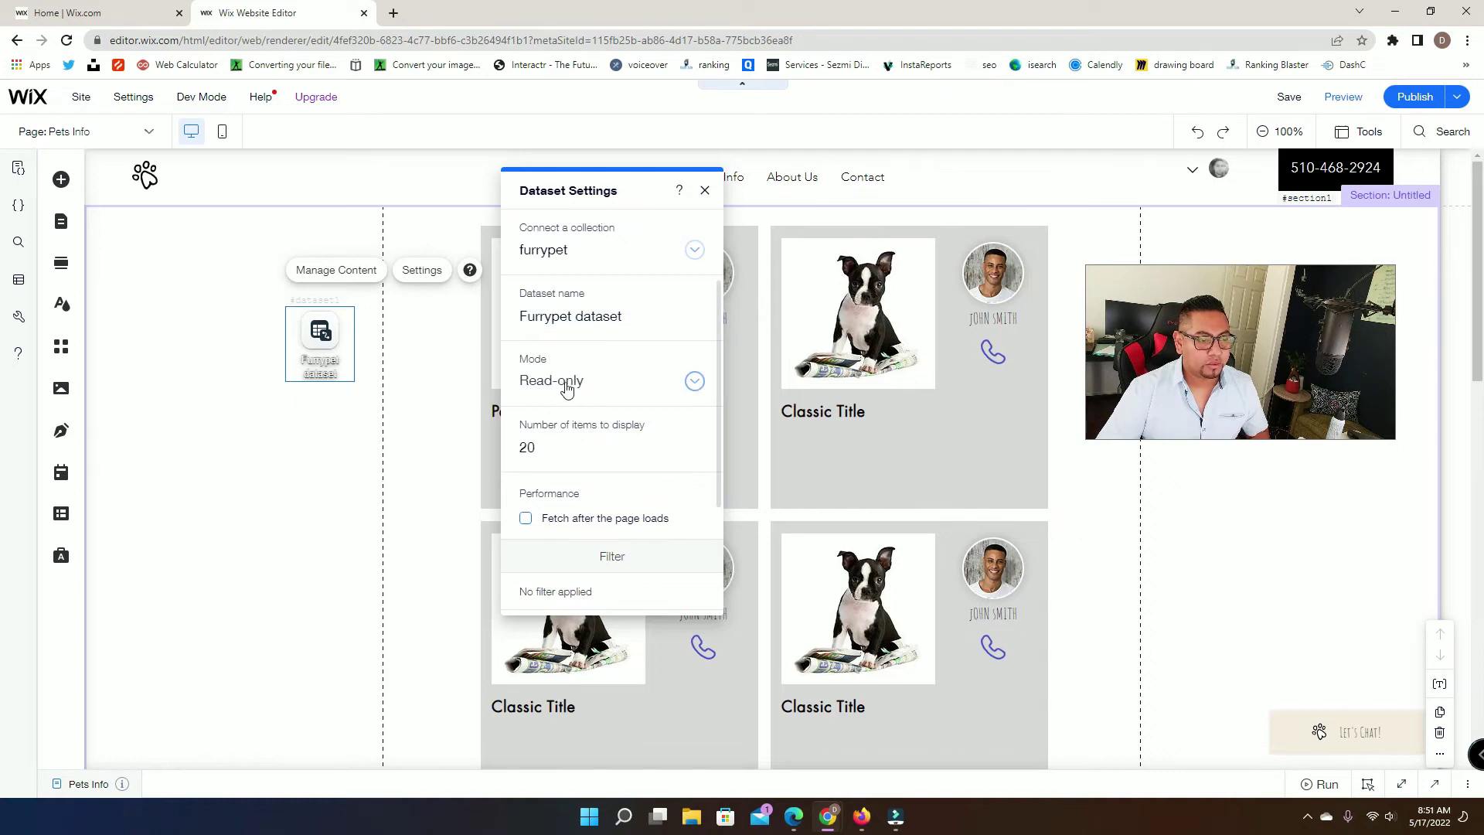
click(705, 190)
Connect the Load More button's click action to "Load more" on the Furrypet dataset
scroll(742, 479, down, 3)
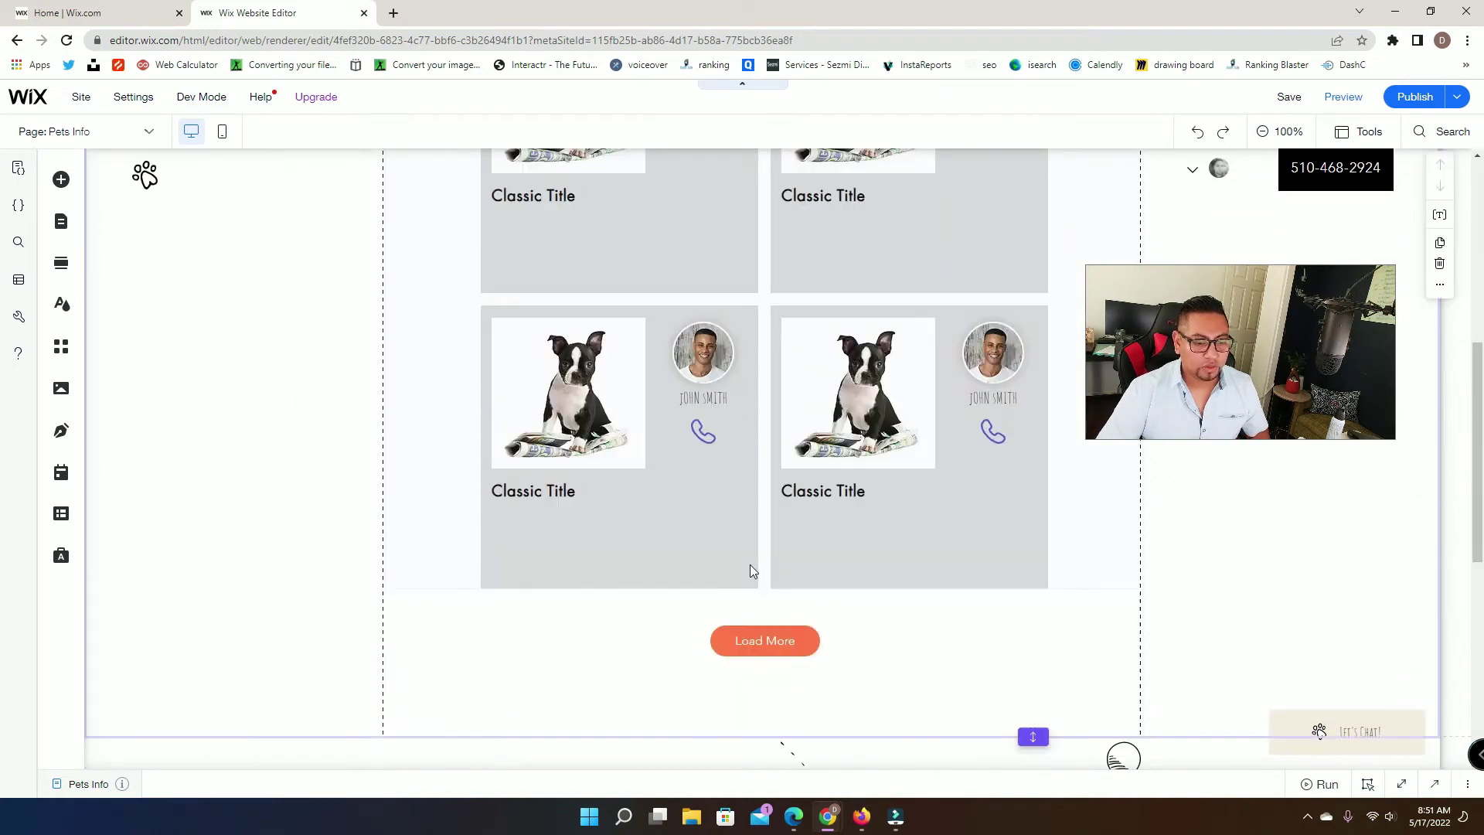
scroll(774, 564, down, 1)
click(796, 538)
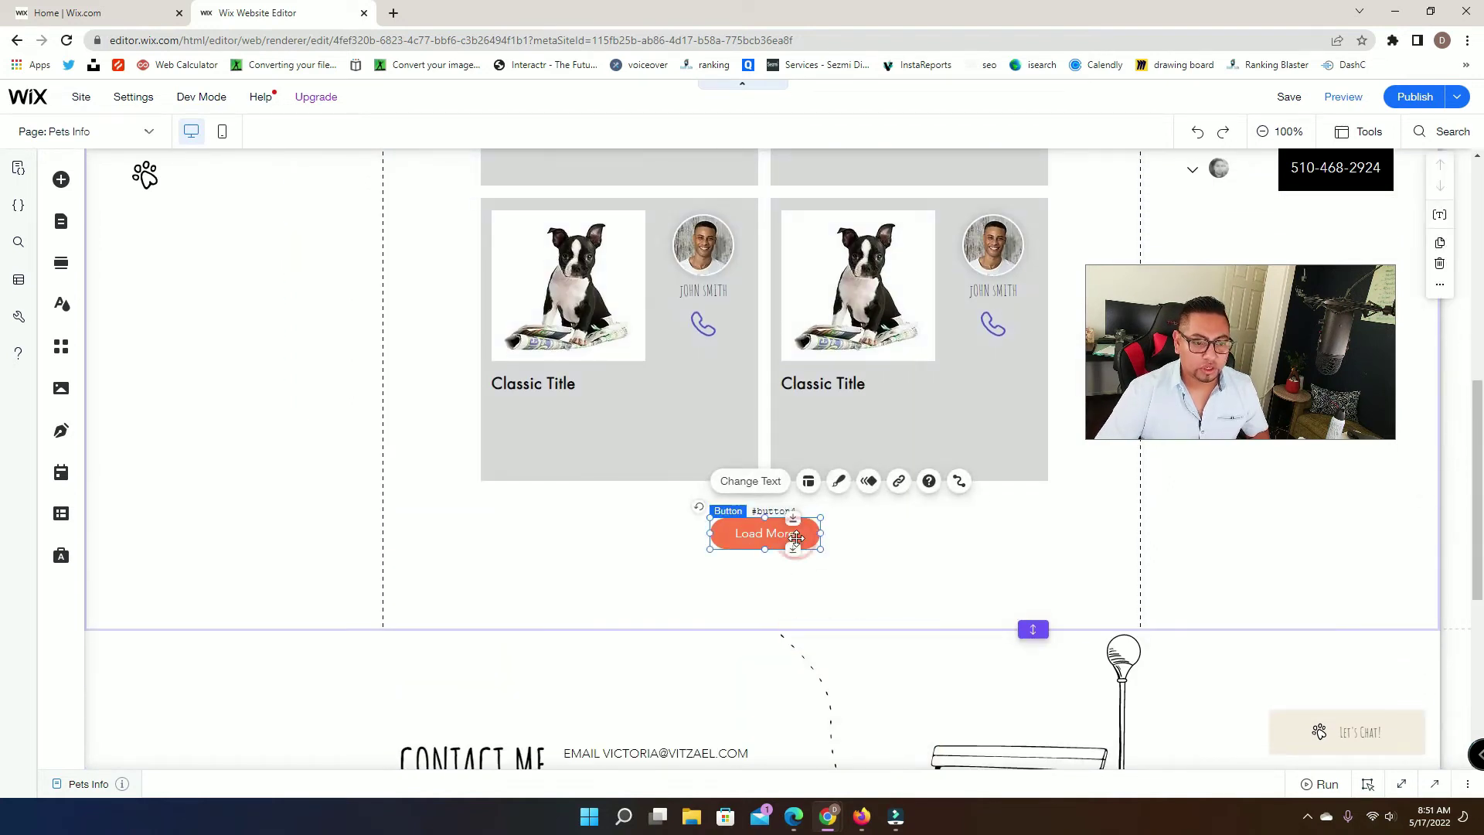
click(959, 481)
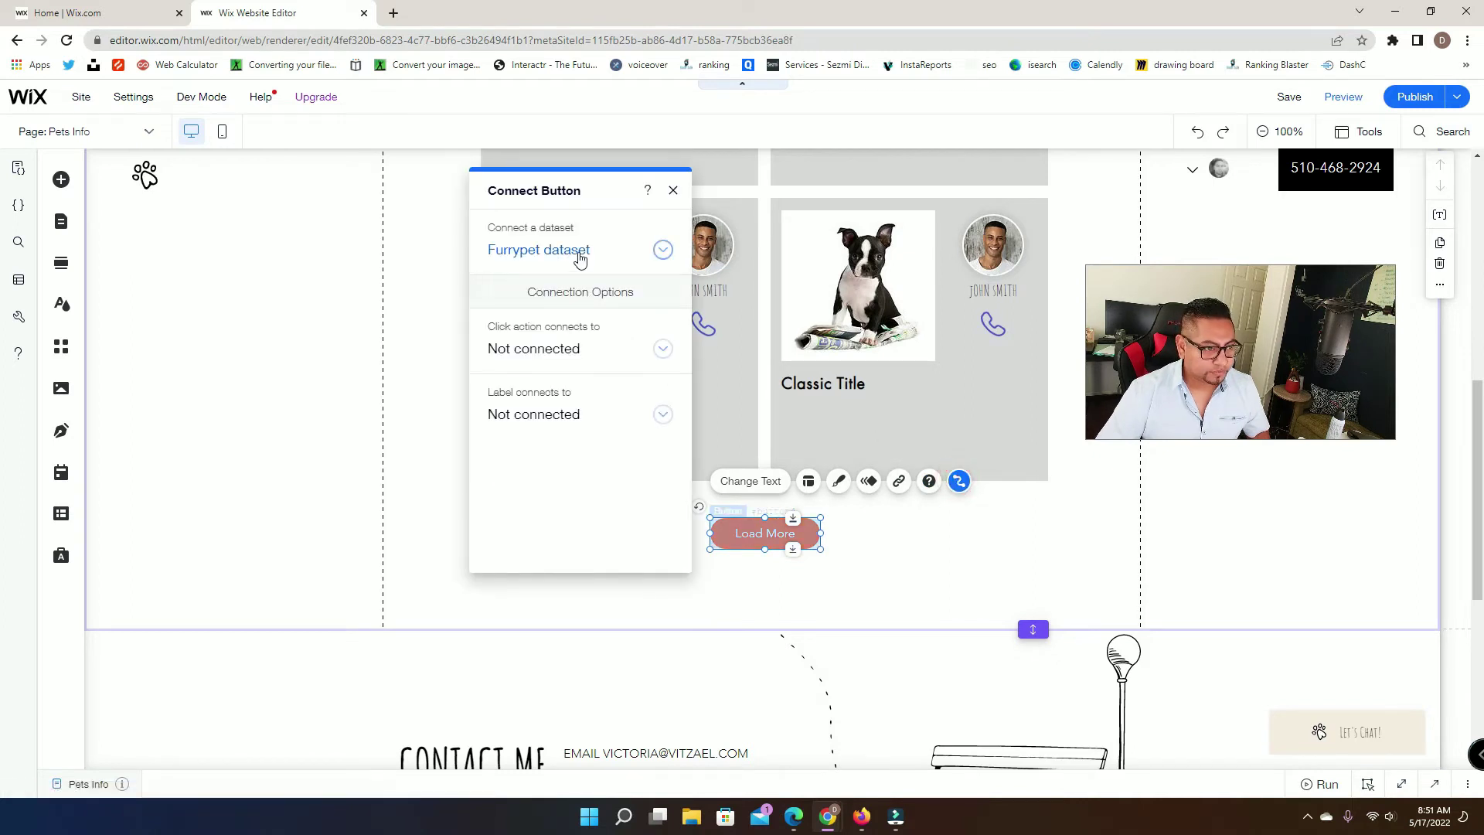
click(554, 364)
click(532, 461)
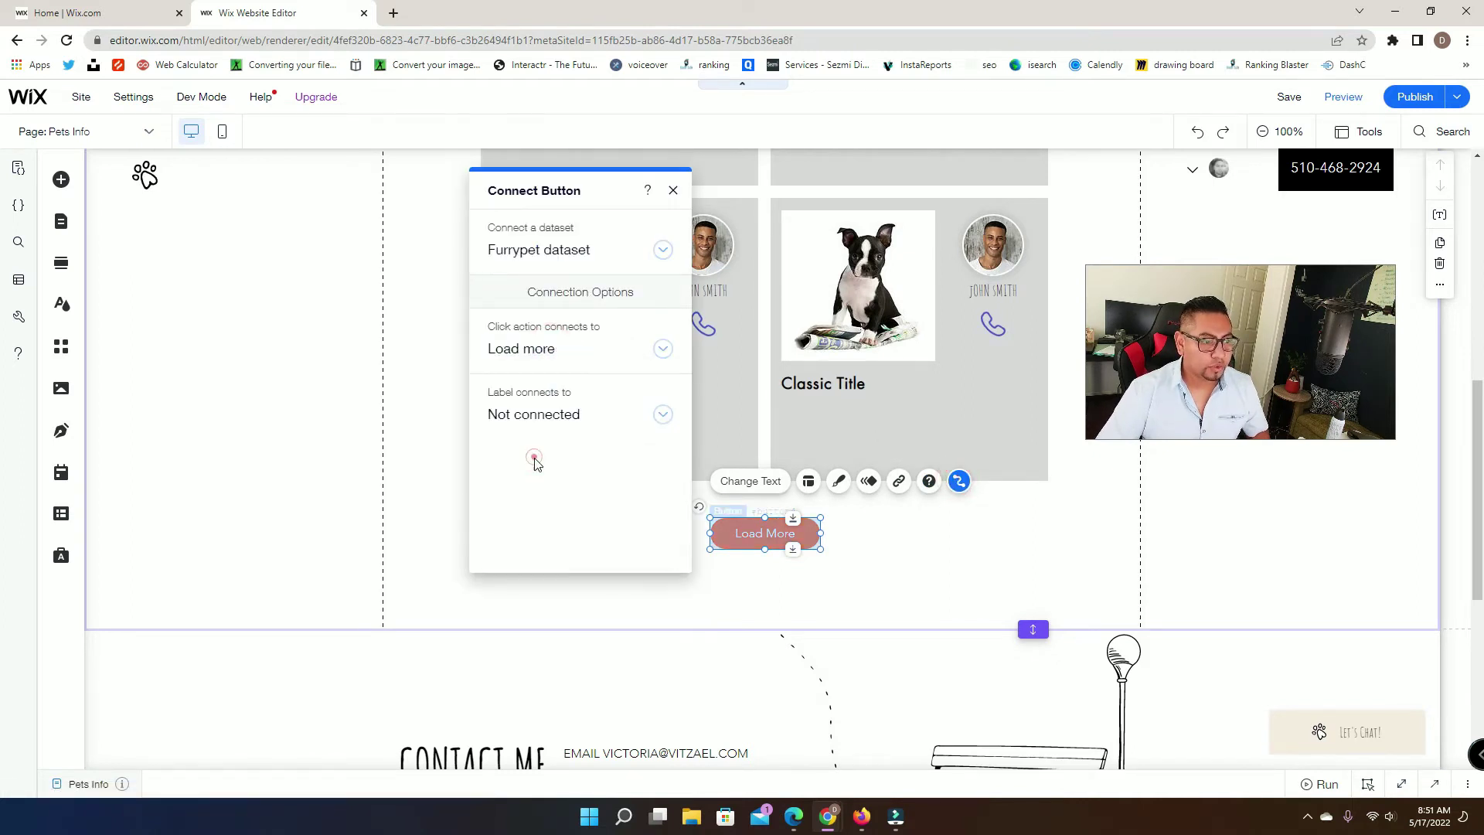
click(674, 191)
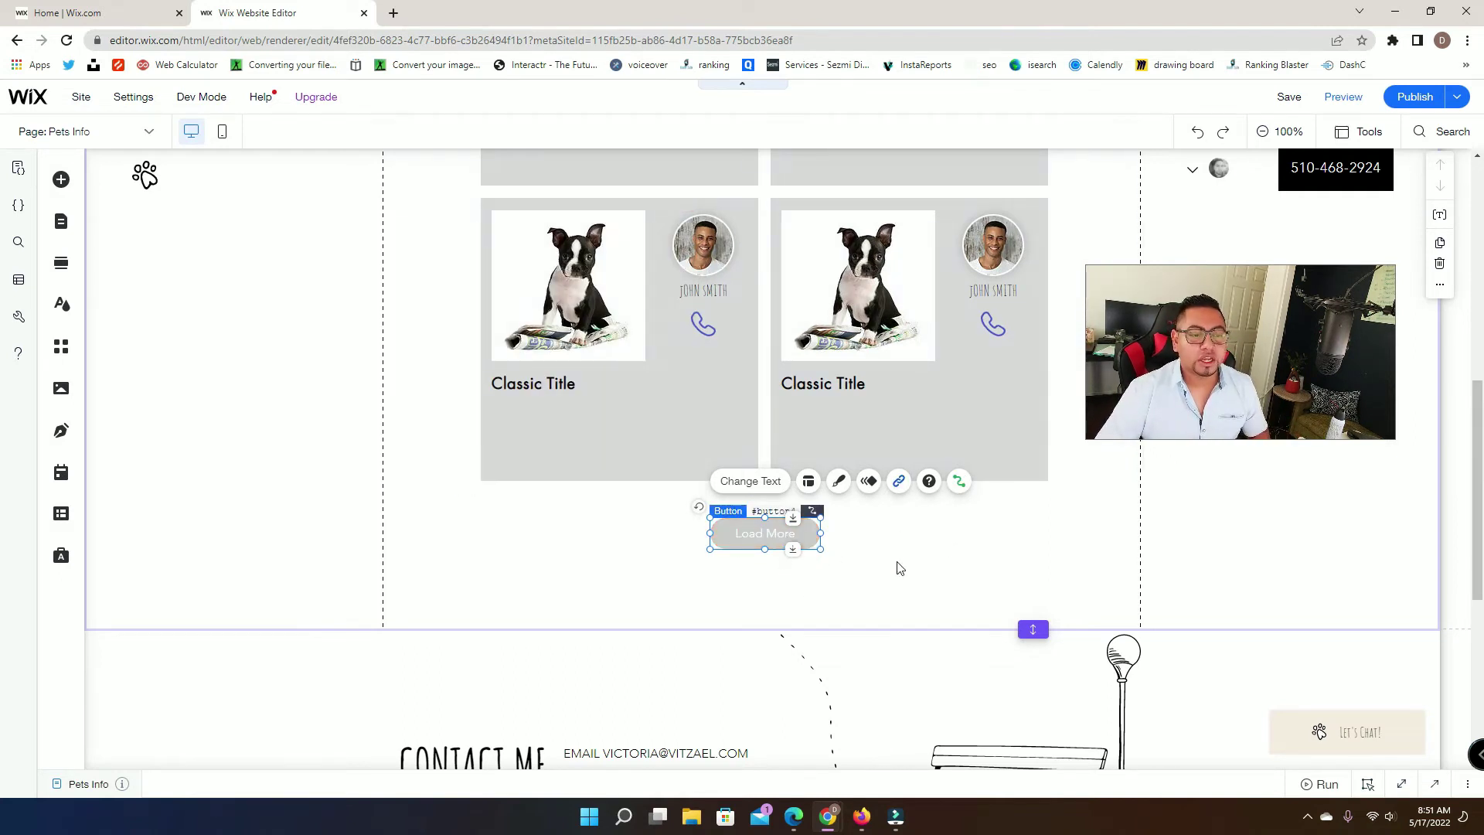
Connect the dog picture in the first repeater item to the Furrypet dataset, using Pets Profile Picture as image source
scroll(933, 562, up, 8)
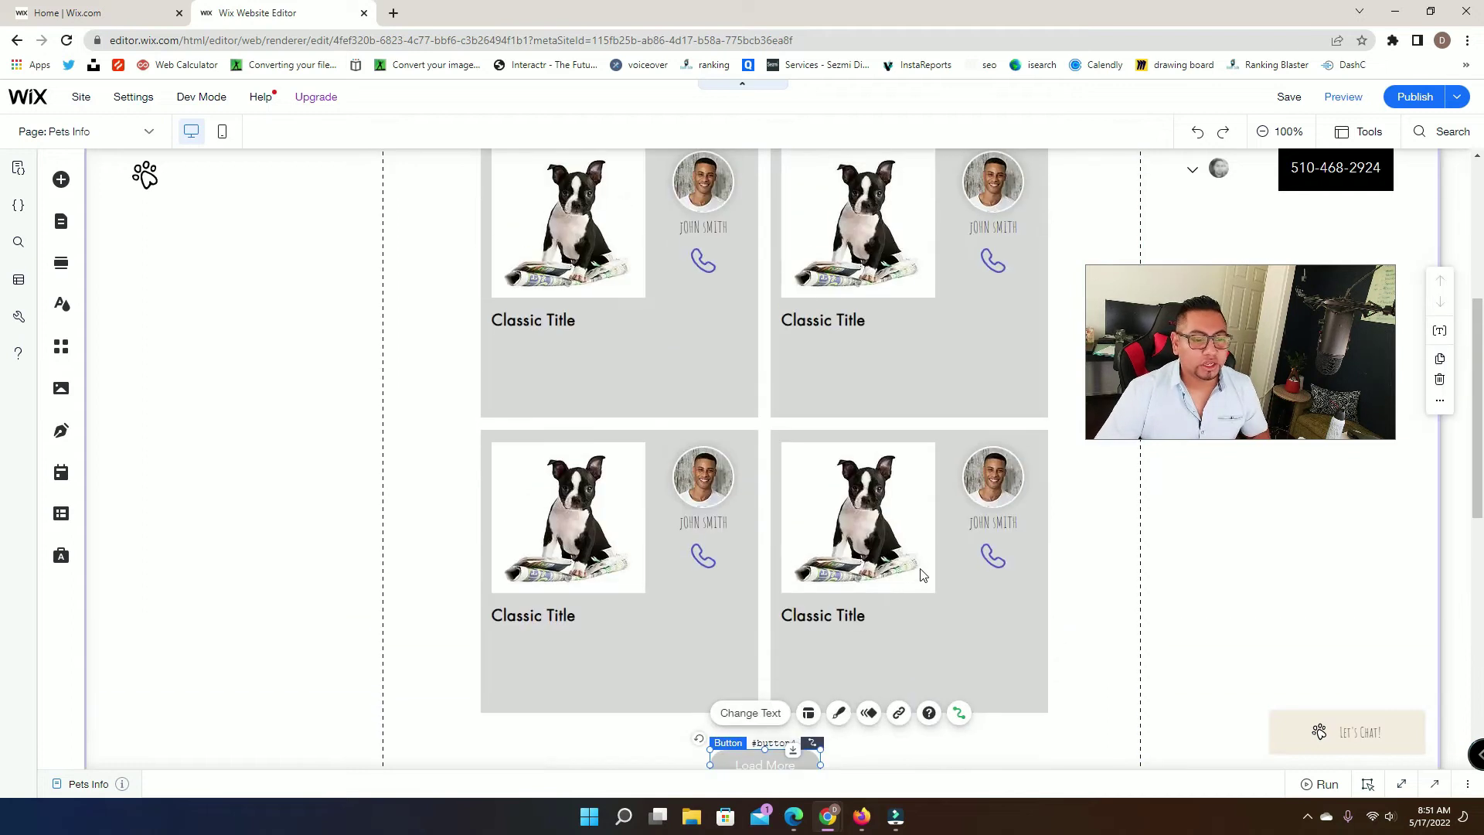
click(613, 276)
click(580, 288)
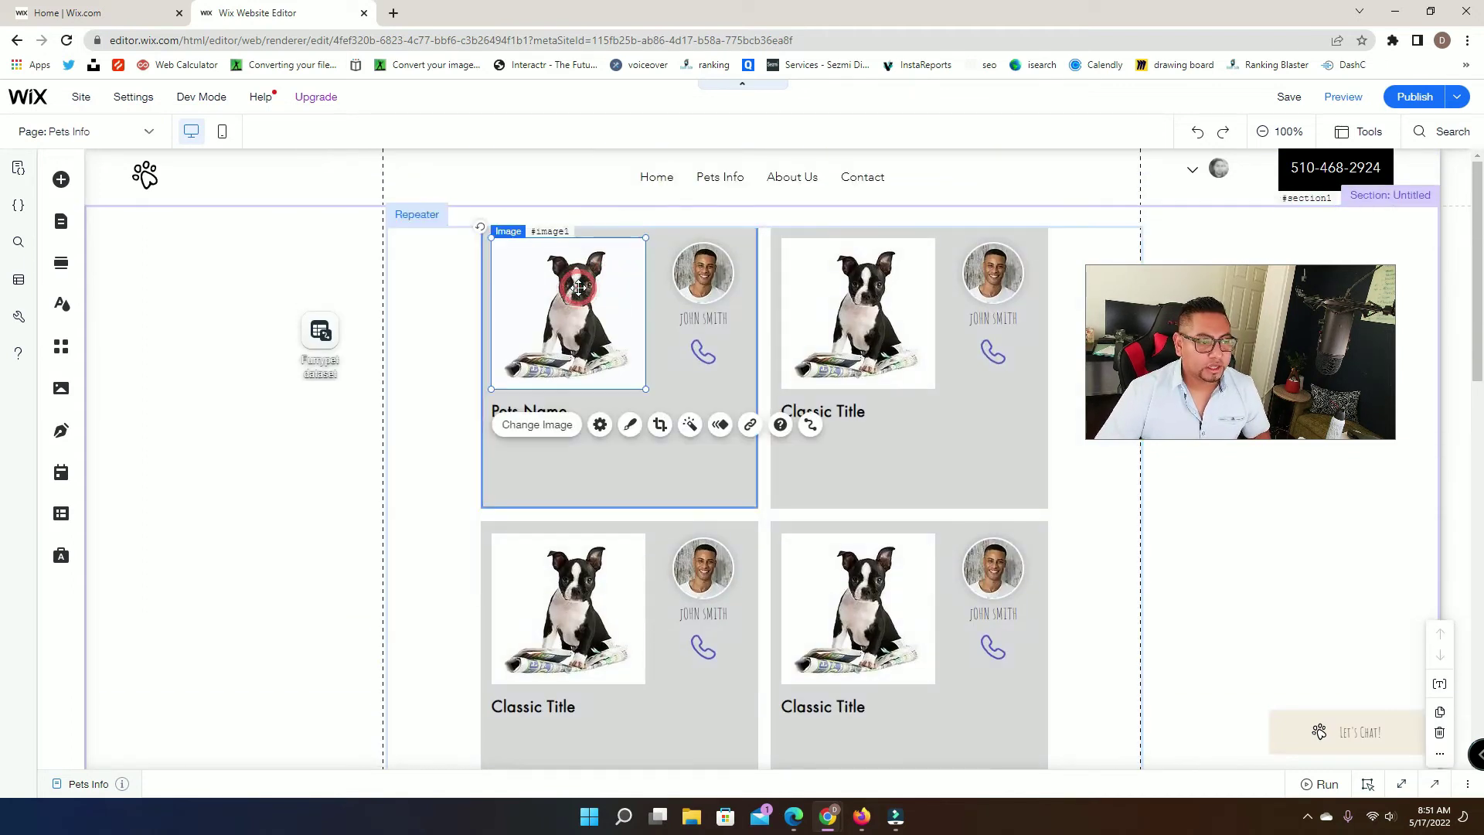
click(810, 425)
drag(1281, 241, 797, 254)
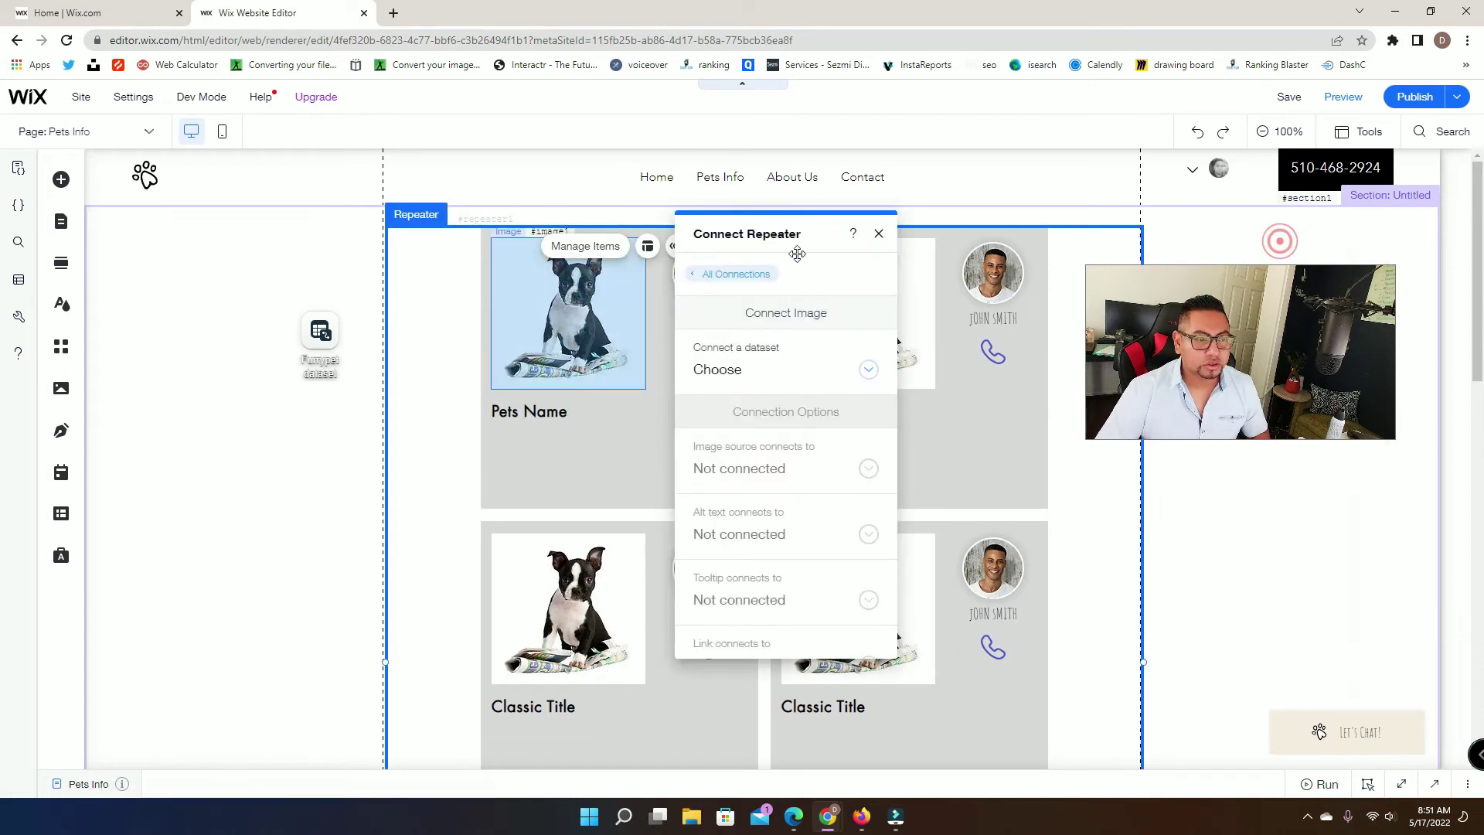
click(717, 370)
click(735, 425)
click(732, 469)
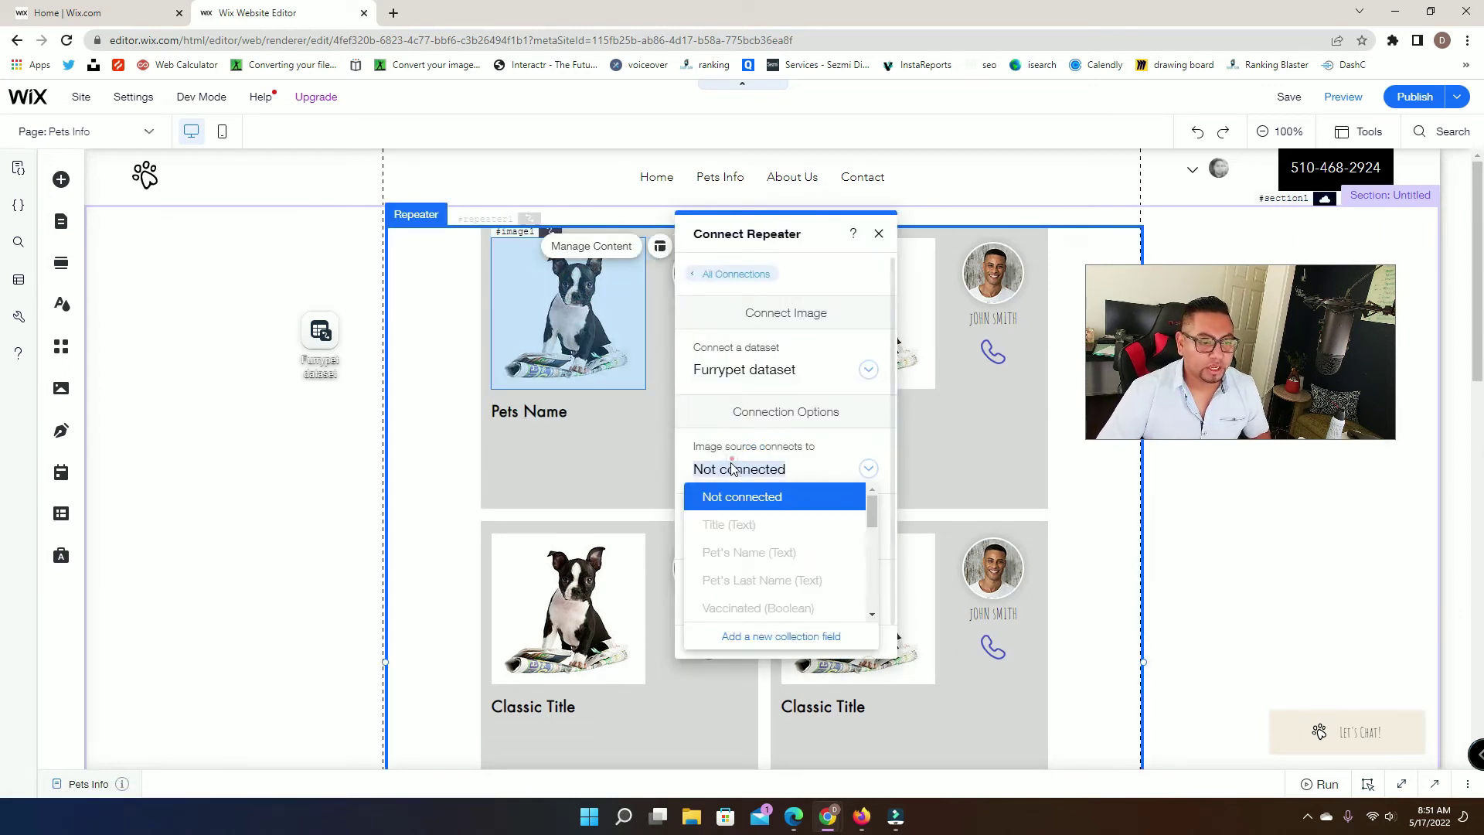
scroll(750, 572, down, 3)
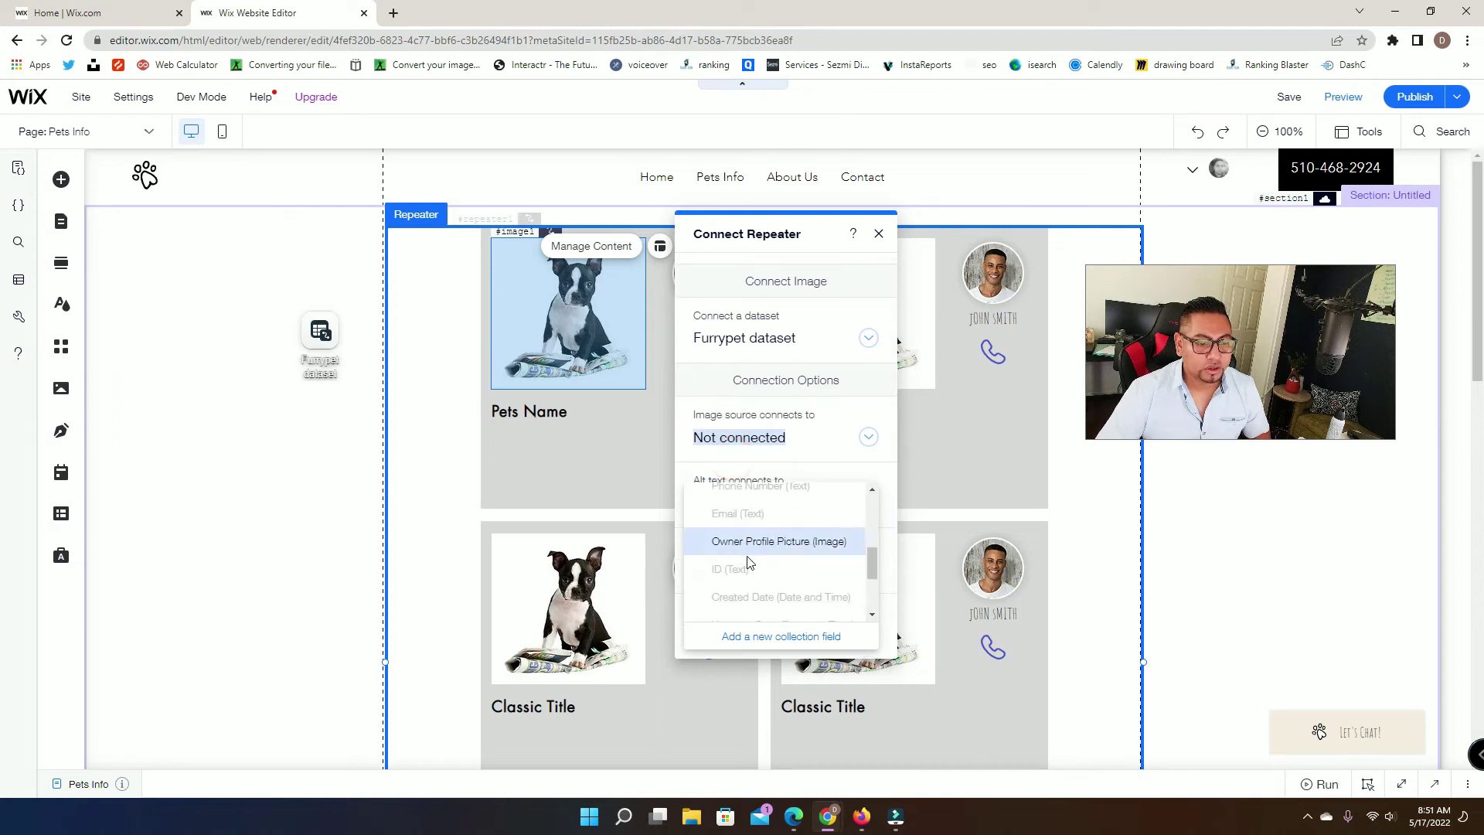
scroll(748, 562, down, 2)
click(762, 529)
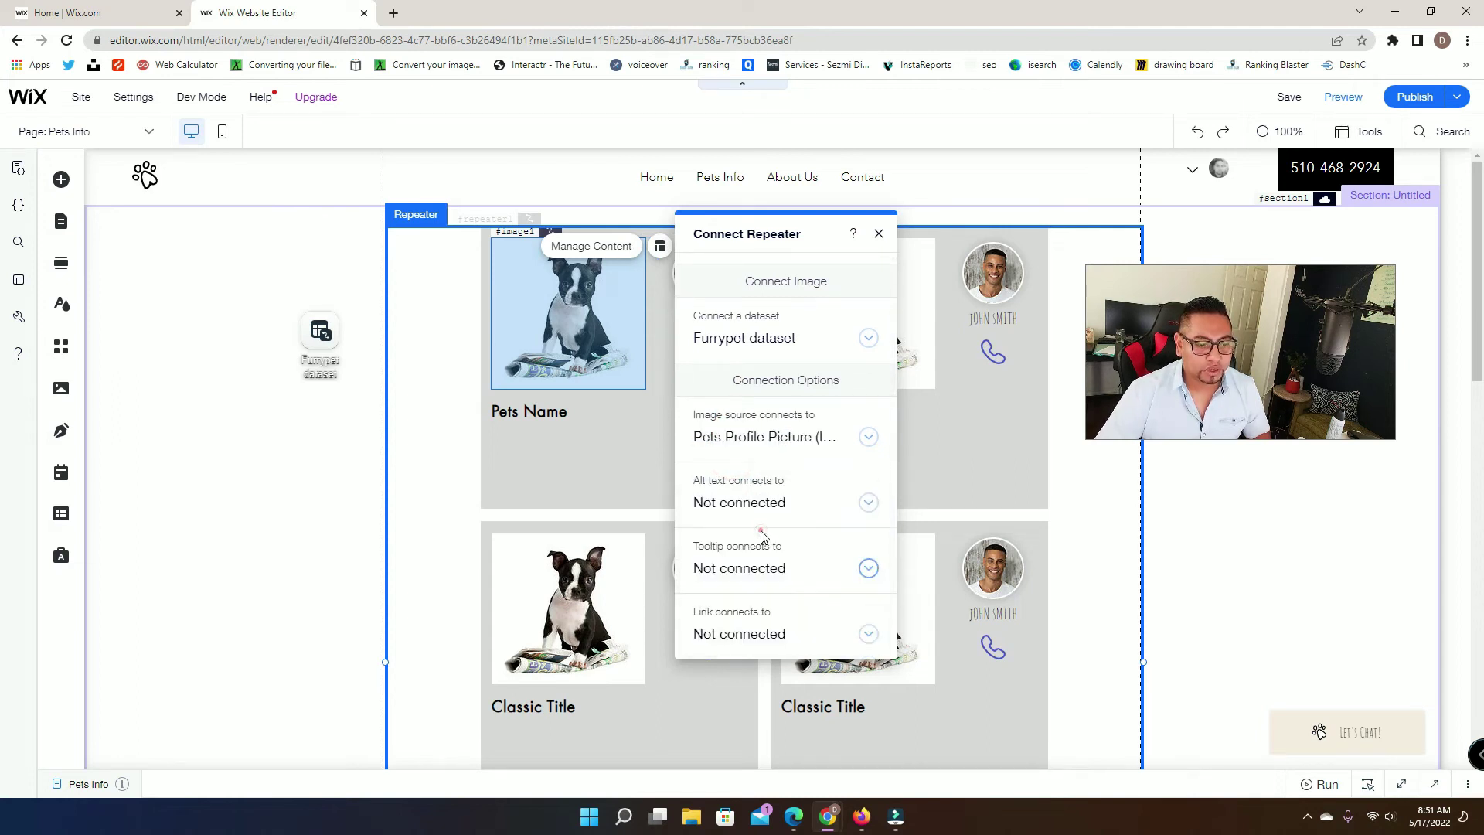
click(876, 234)
Connect the owner headshot's image source to the OwnerReference Owner Profile Picture field of the Furrypet dataset
click(704, 272)
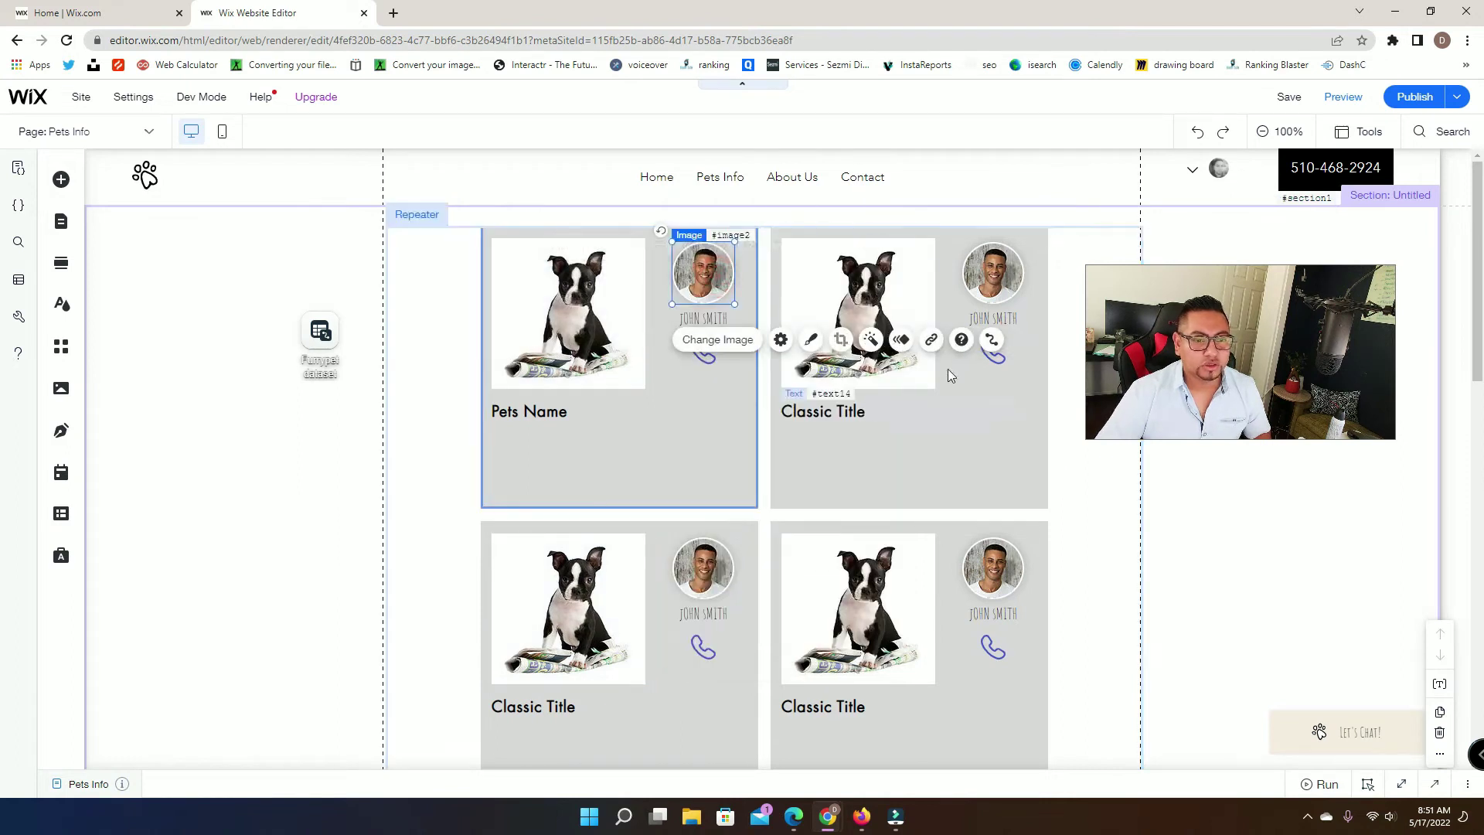
click(992, 340)
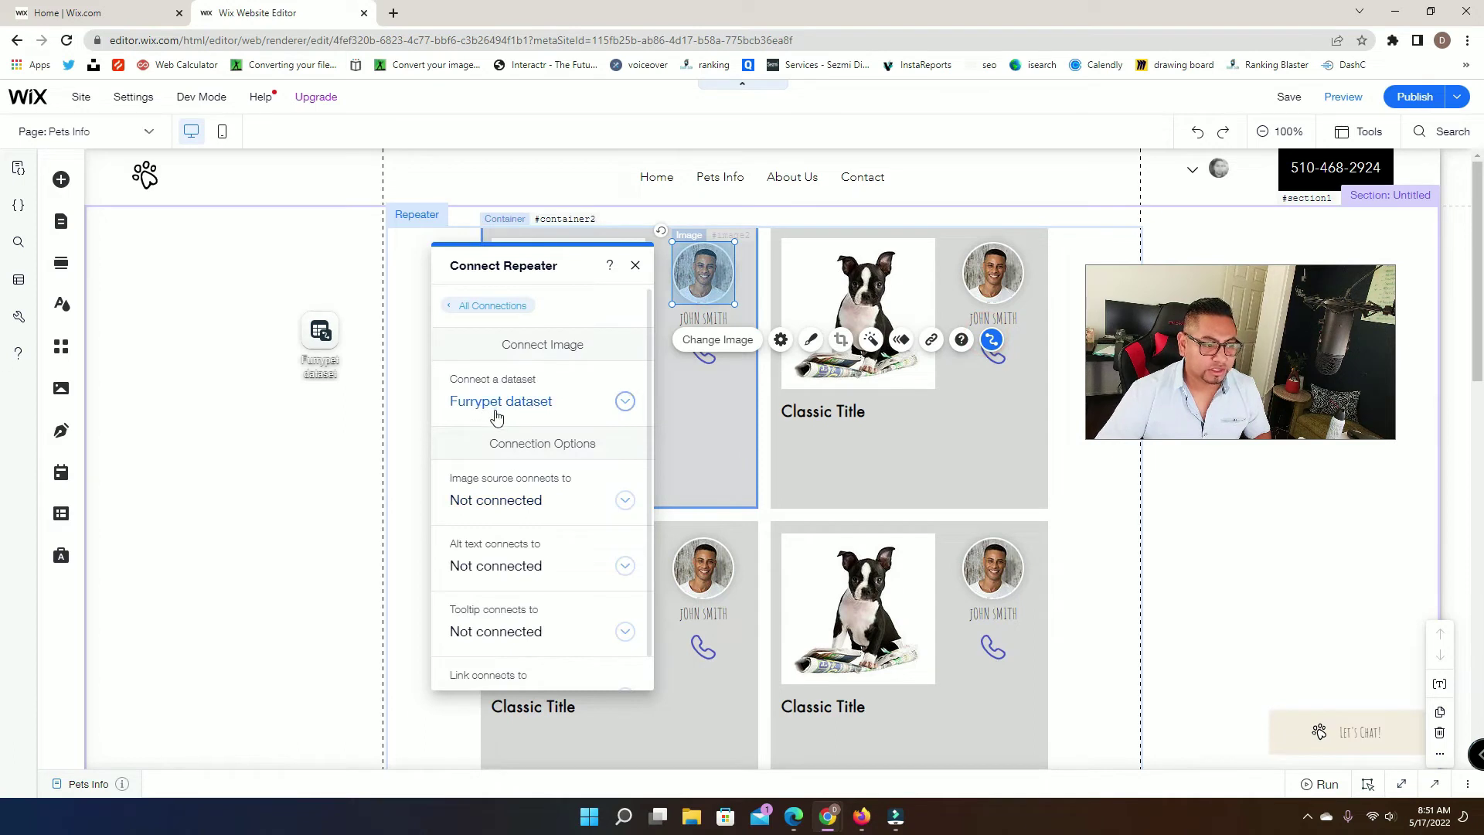
click(524, 498)
scroll(525, 572, down, 3)
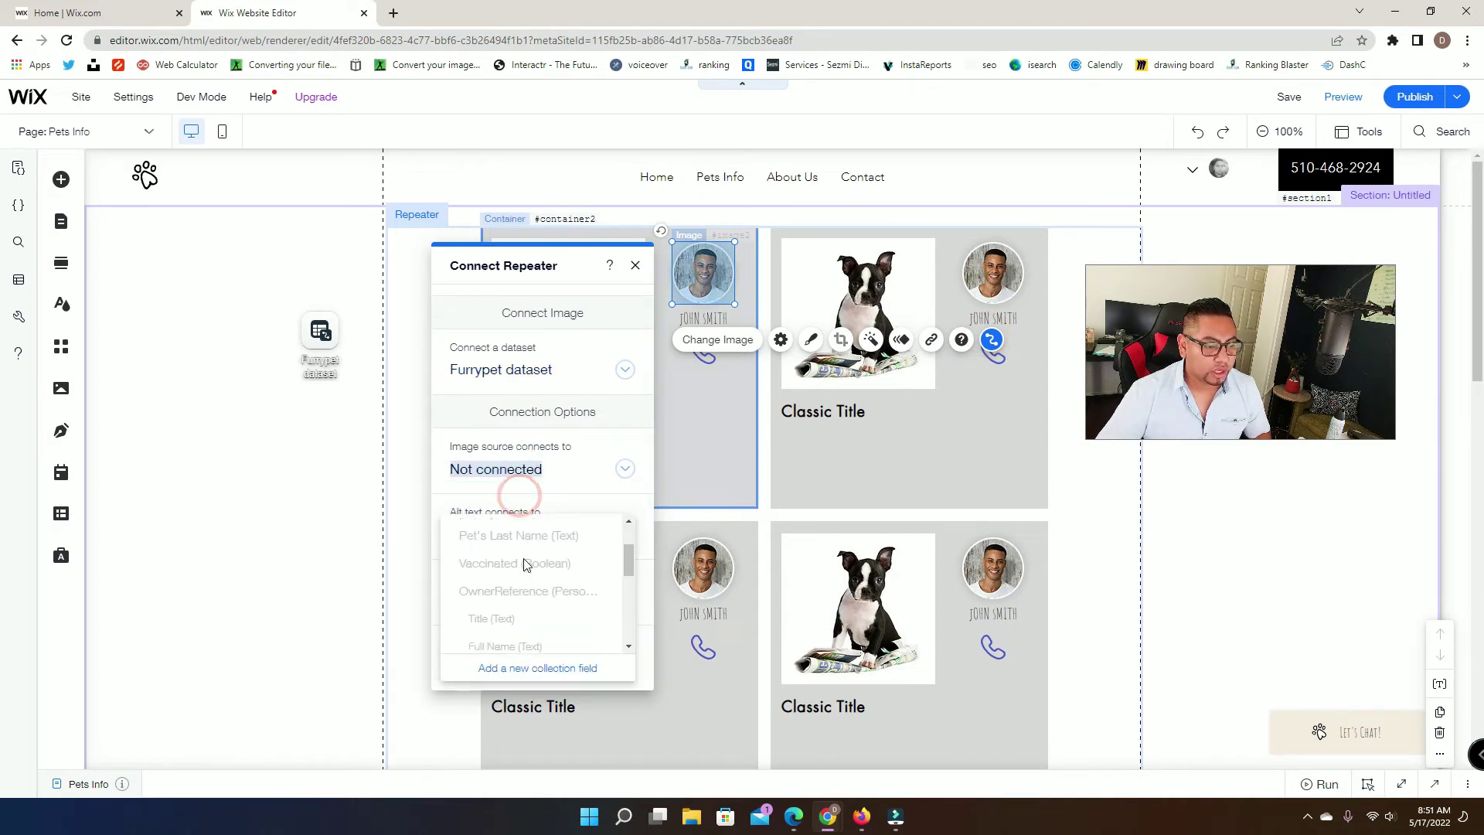
click(504, 575)
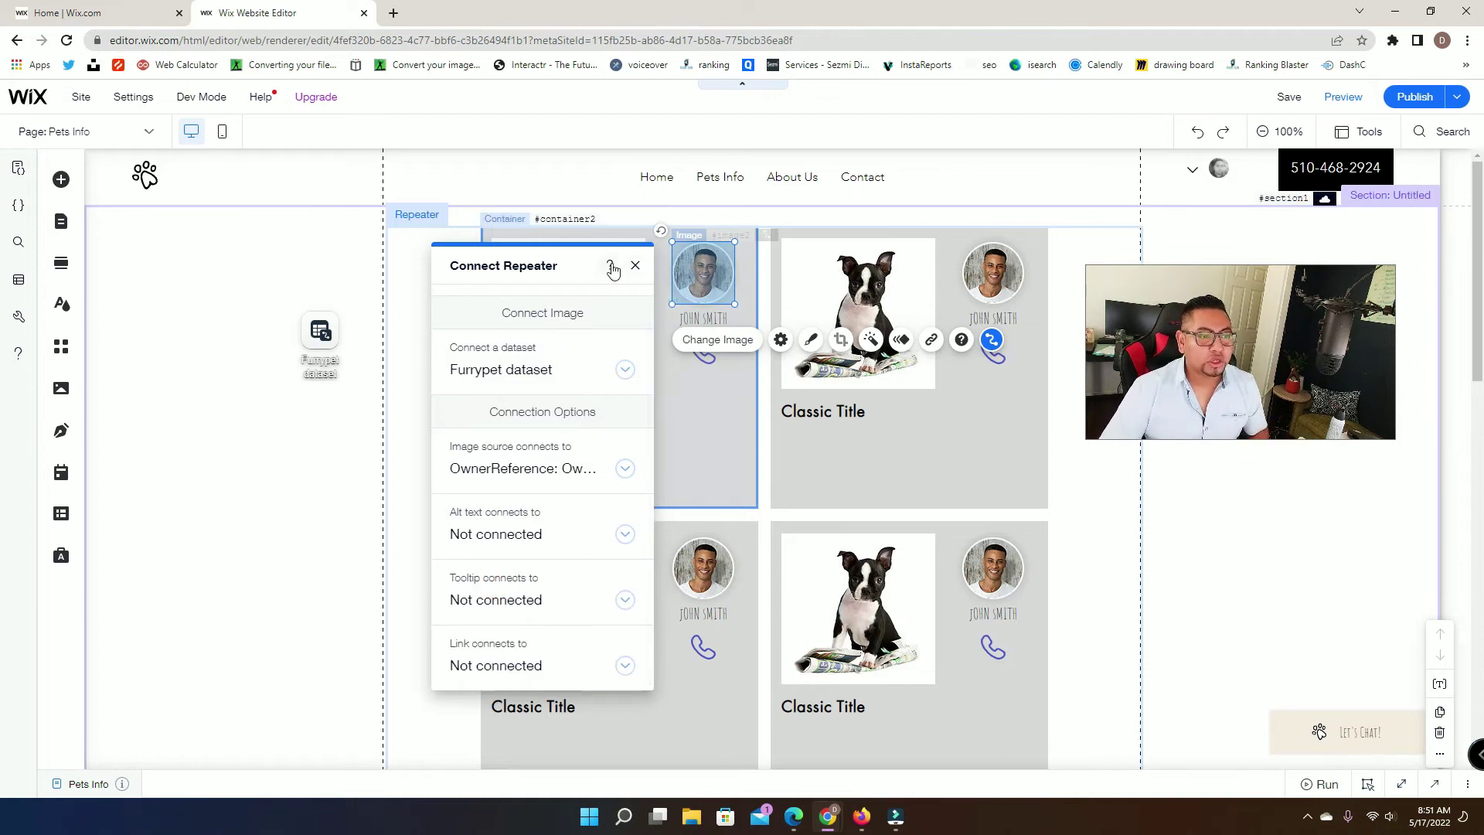
click(635, 267)
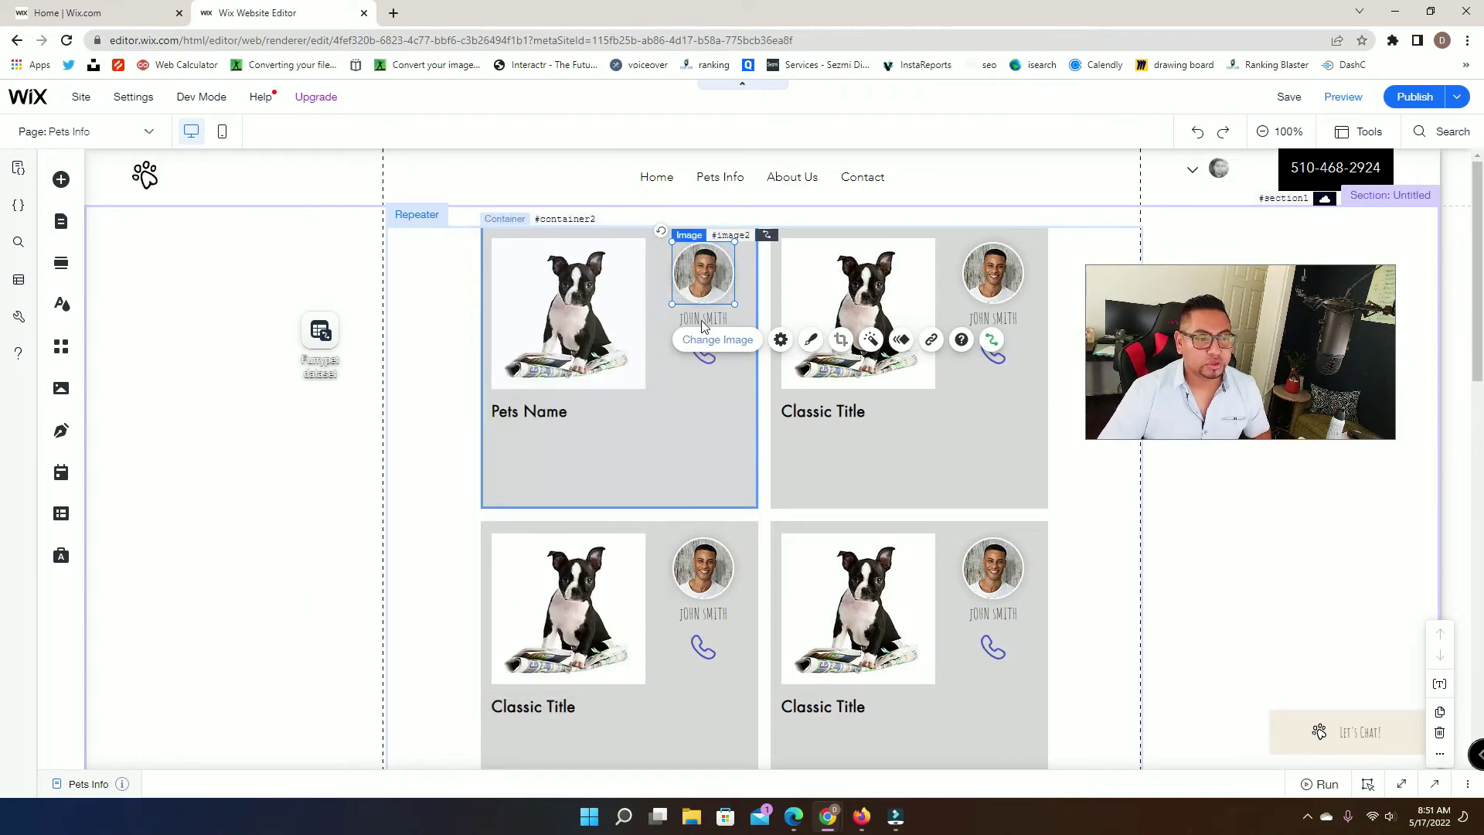
Connect the owner name text in the first repeater item to the OwnerReference Full Name field of the Furrypet dataset
click(701, 319)
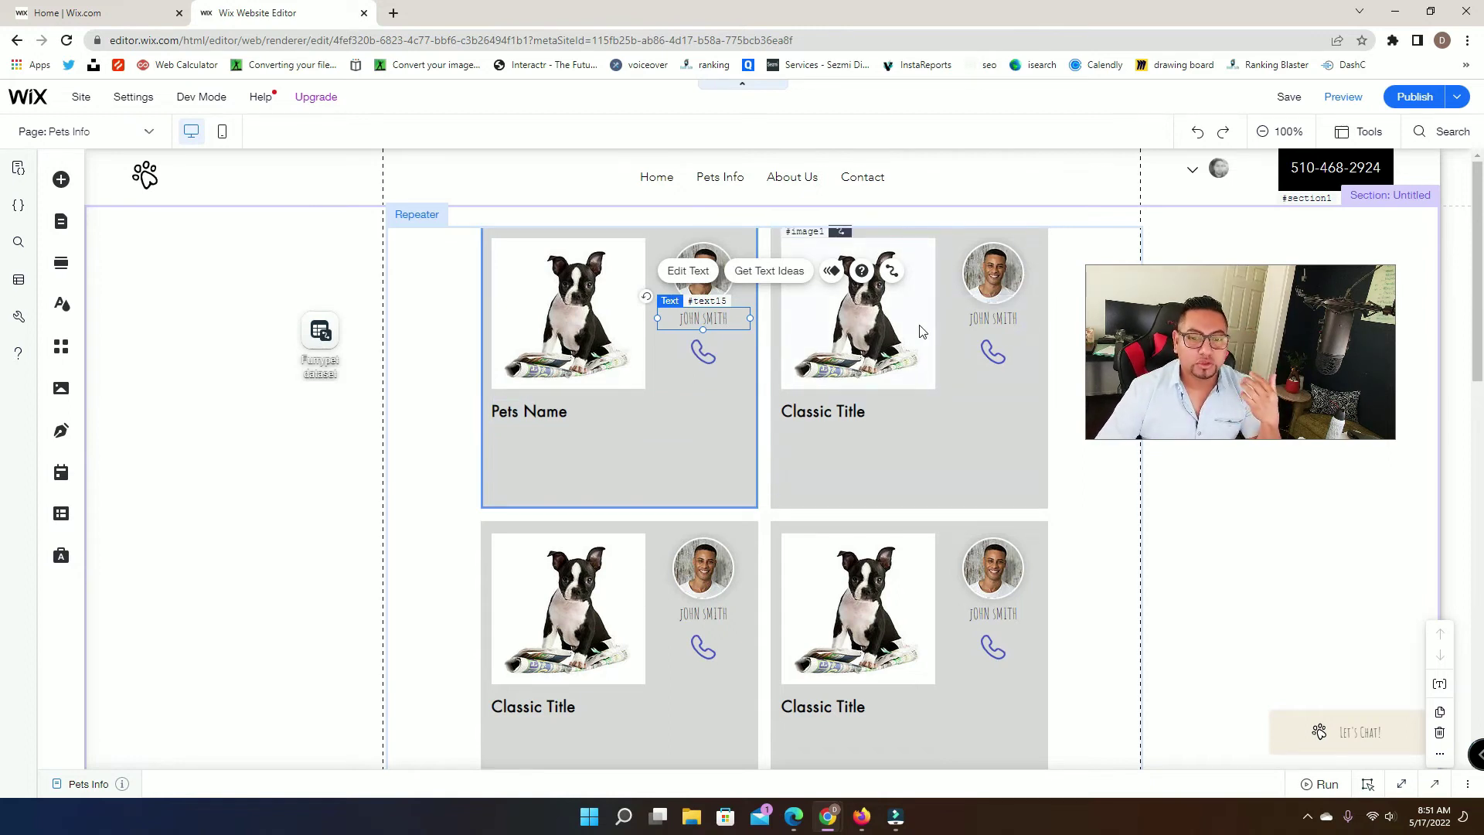
scroll(980, 677, down, 7)
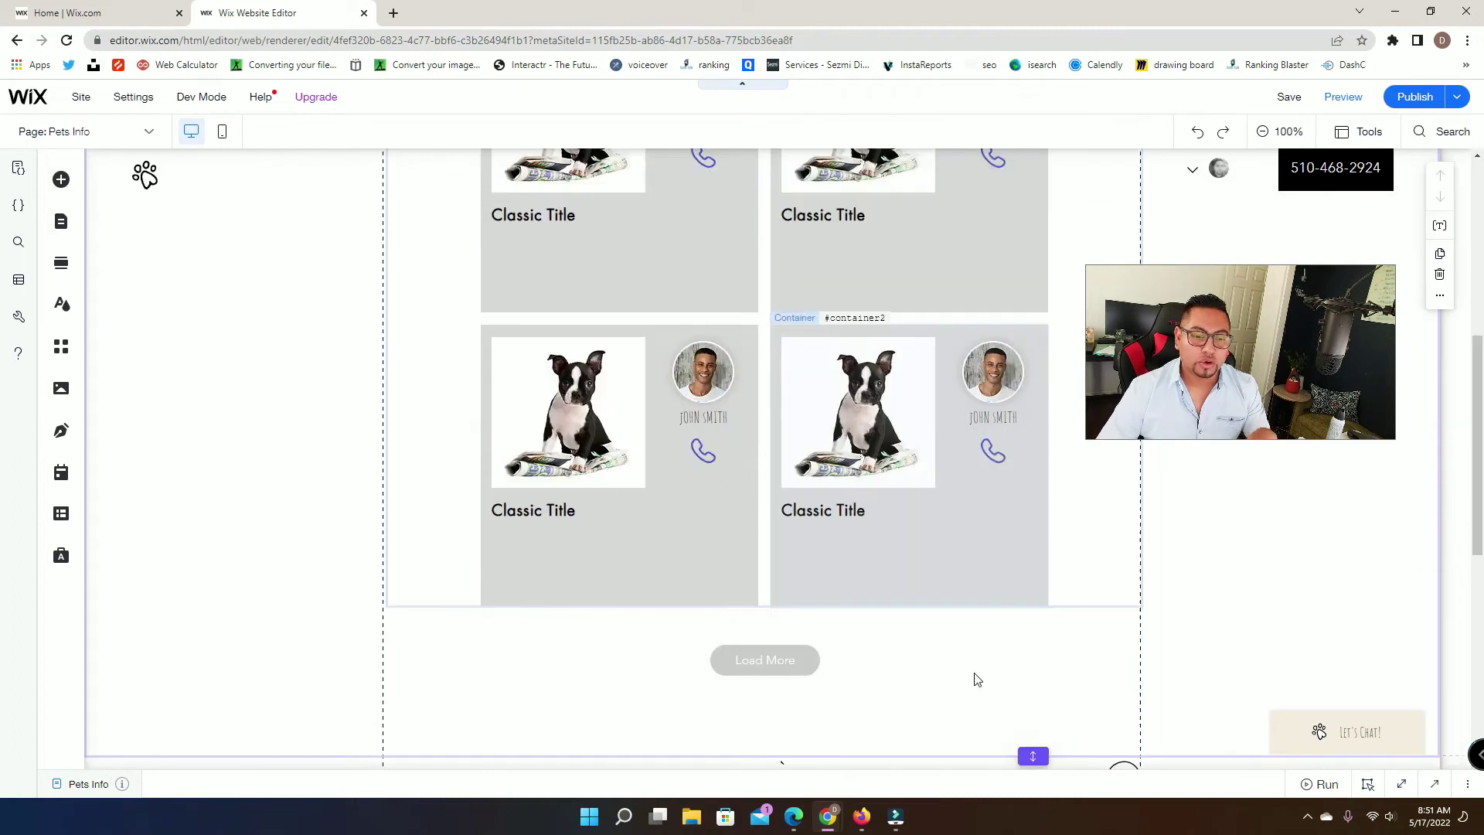
scroll(801, 524, up, 3)
scroll(801, 517, up, 6)
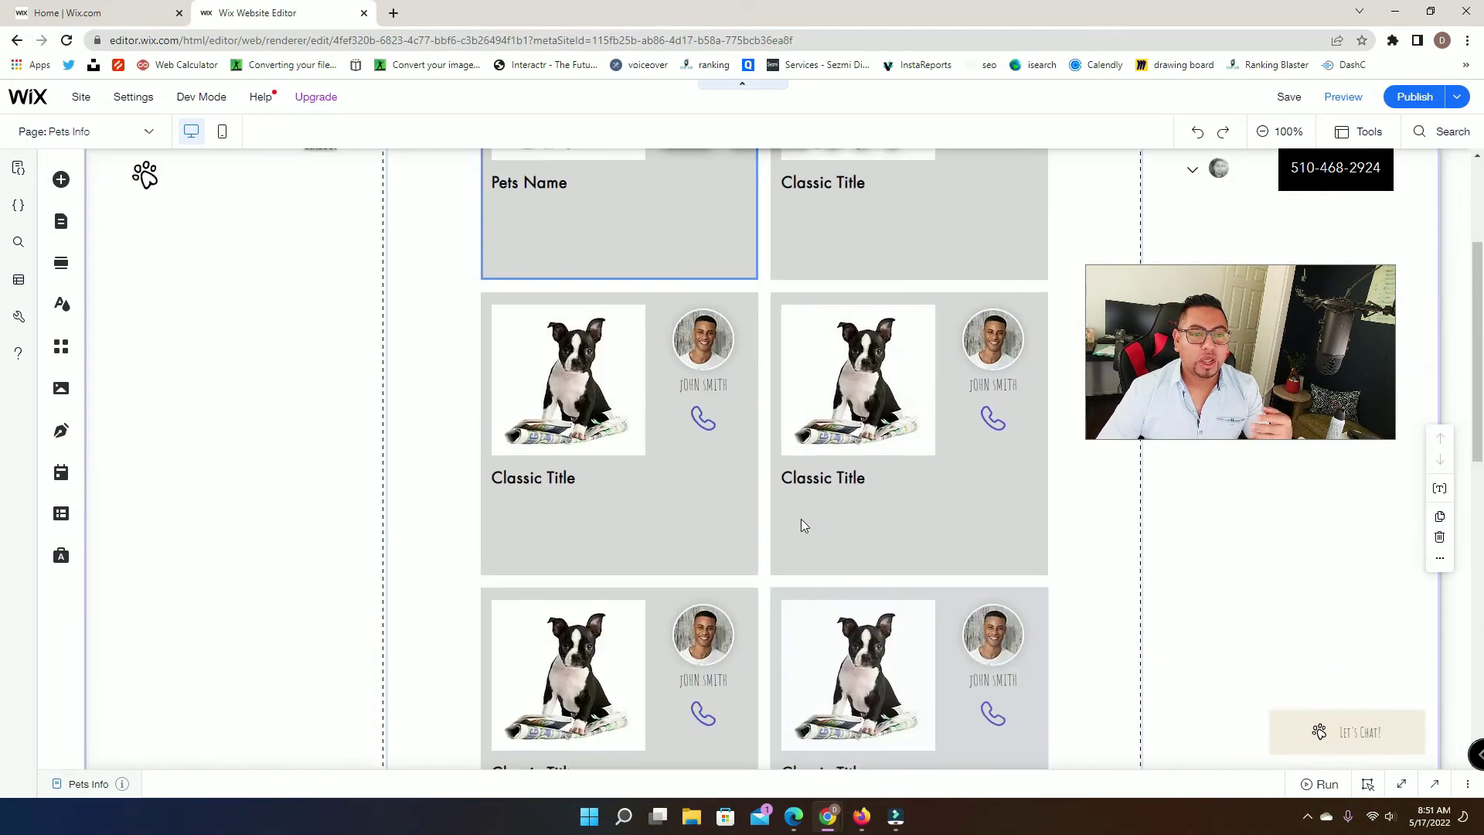
click(704, 241)
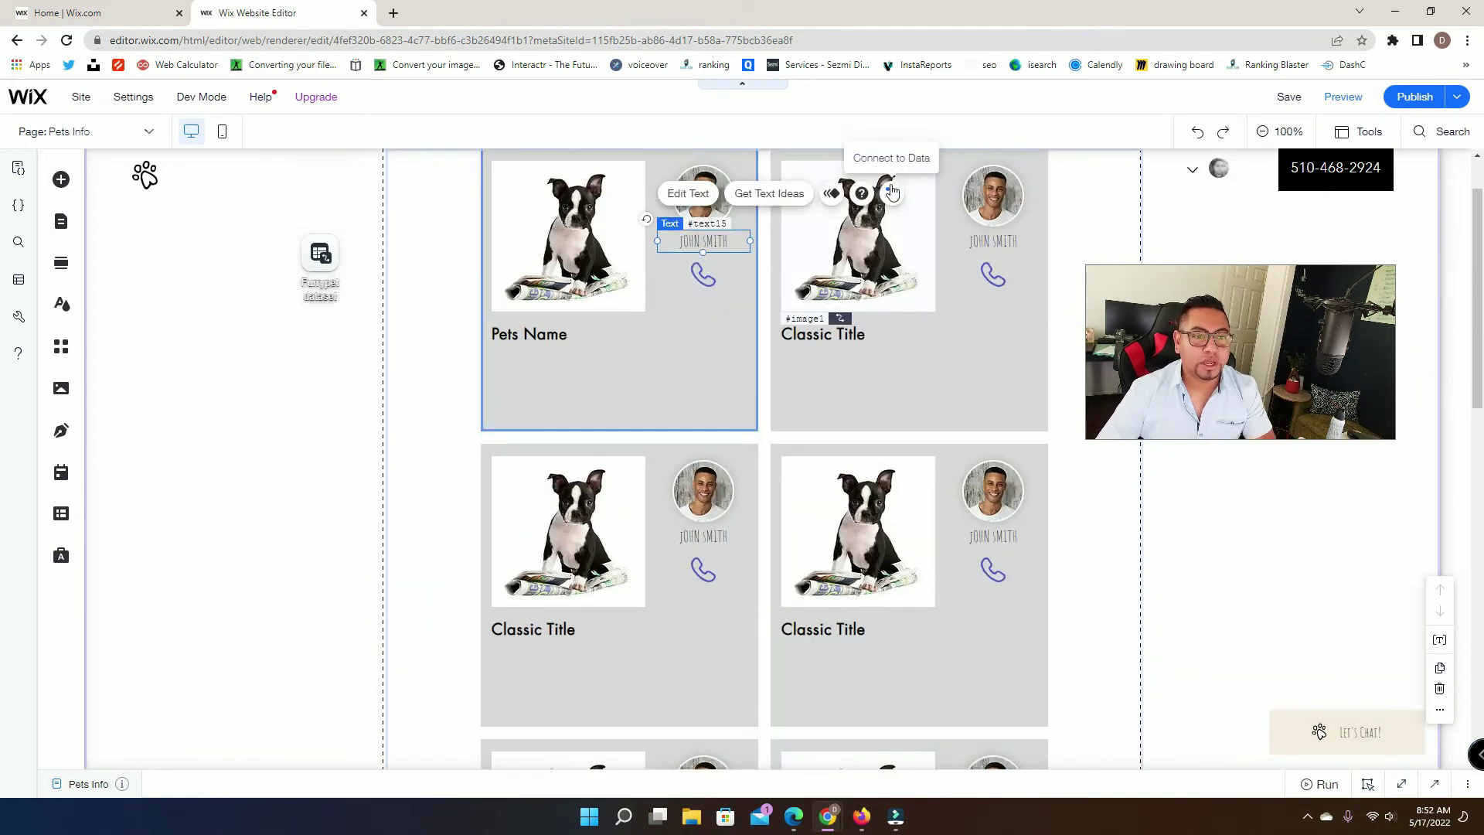
click(891, 194)
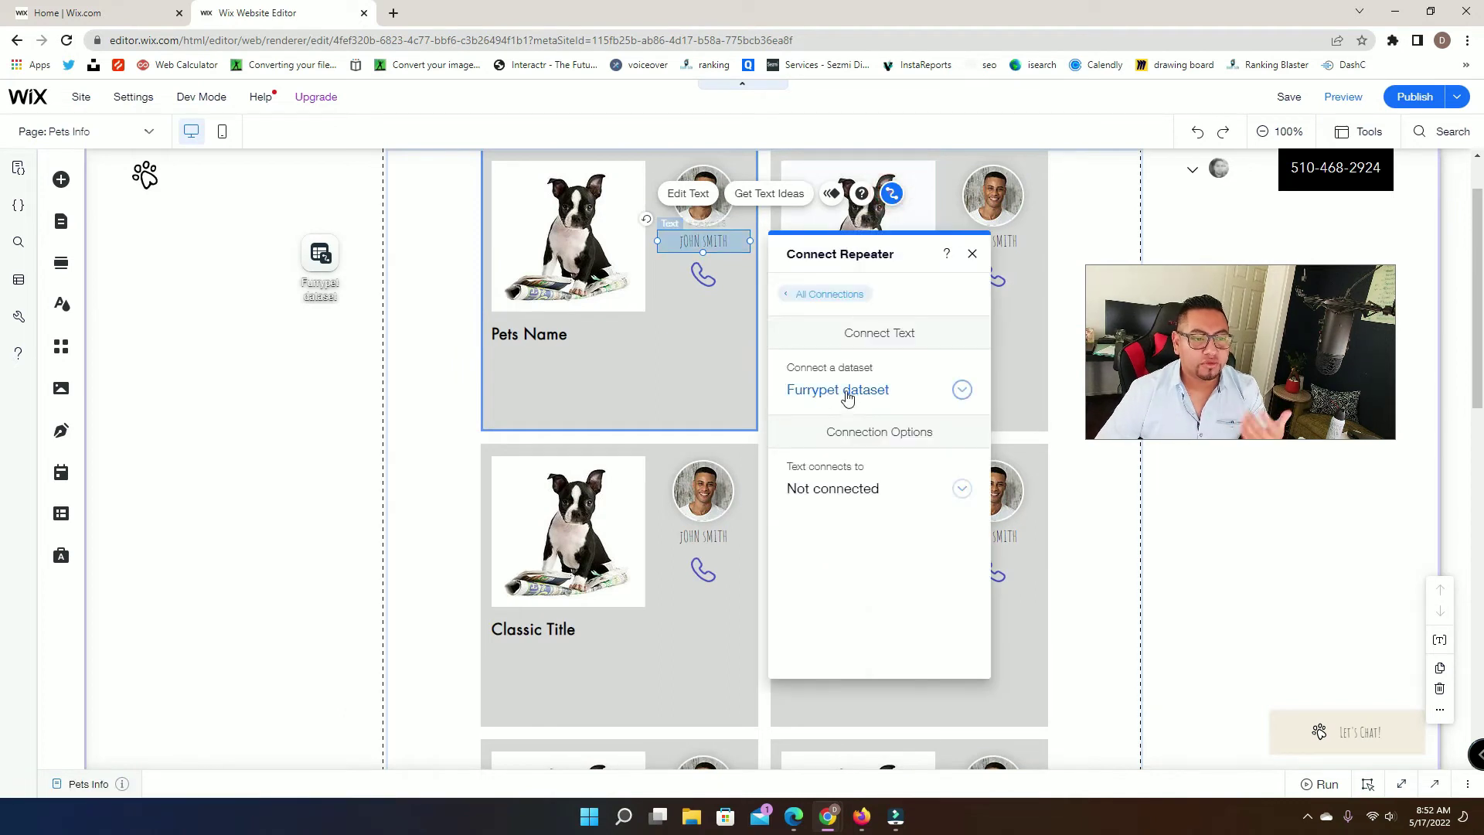
click(821, 484)
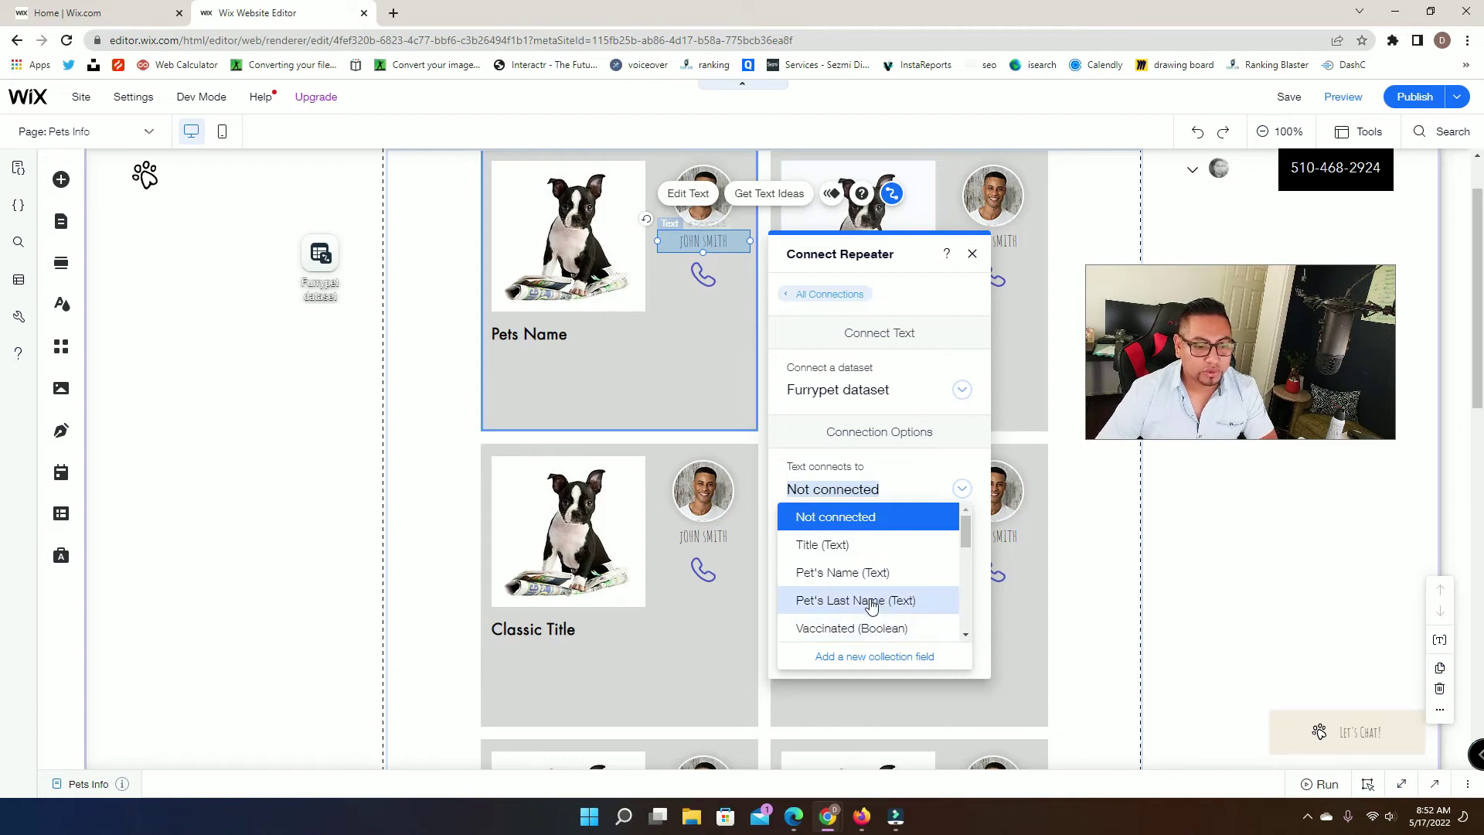
scroll(872, 605, down, 5)
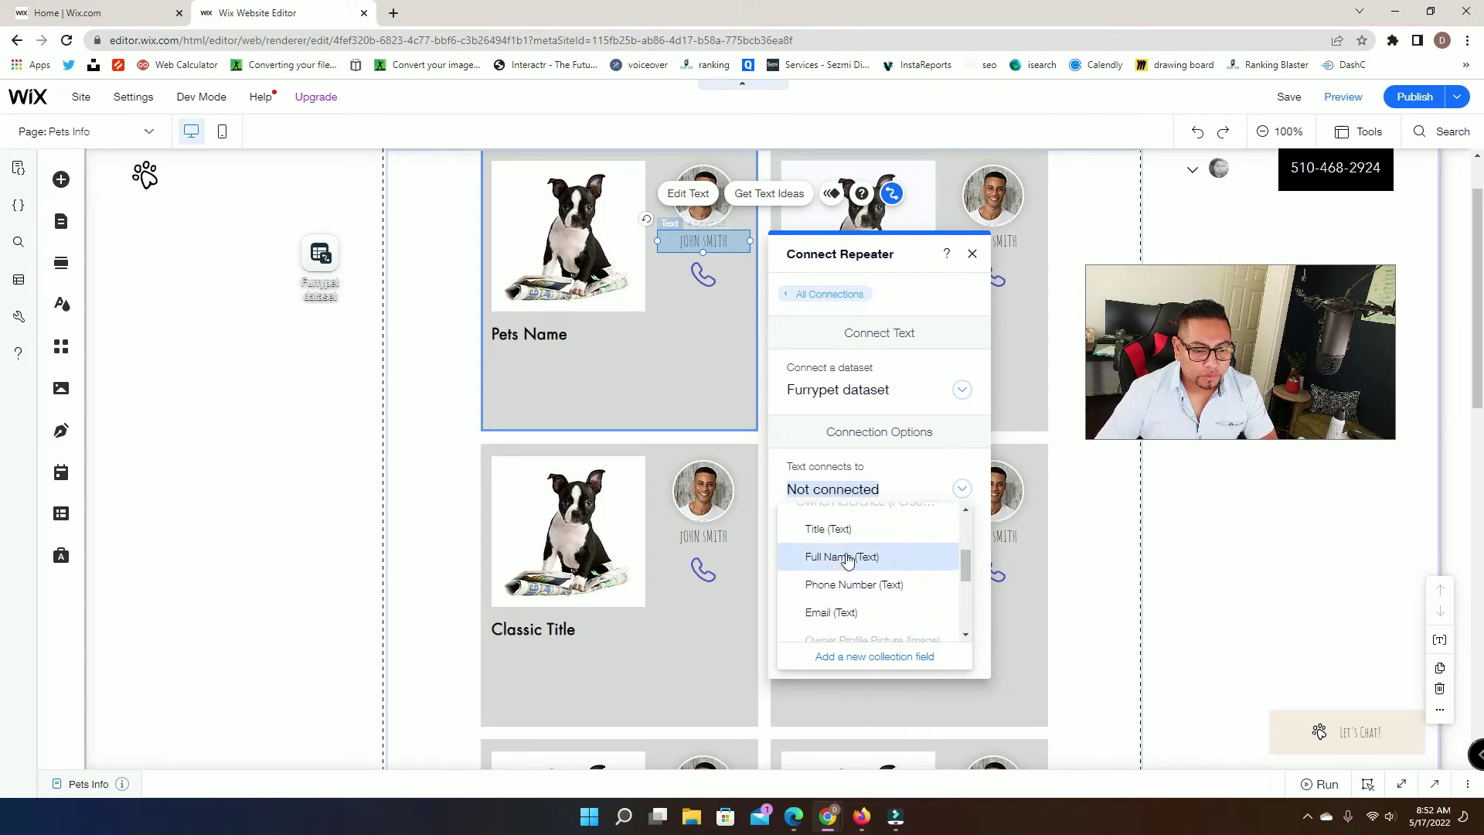
click(847, 558)
Connect the Pets Name text in the first repeater item to the Pet's Name field of the Furrypet dataset
click(544, 337)
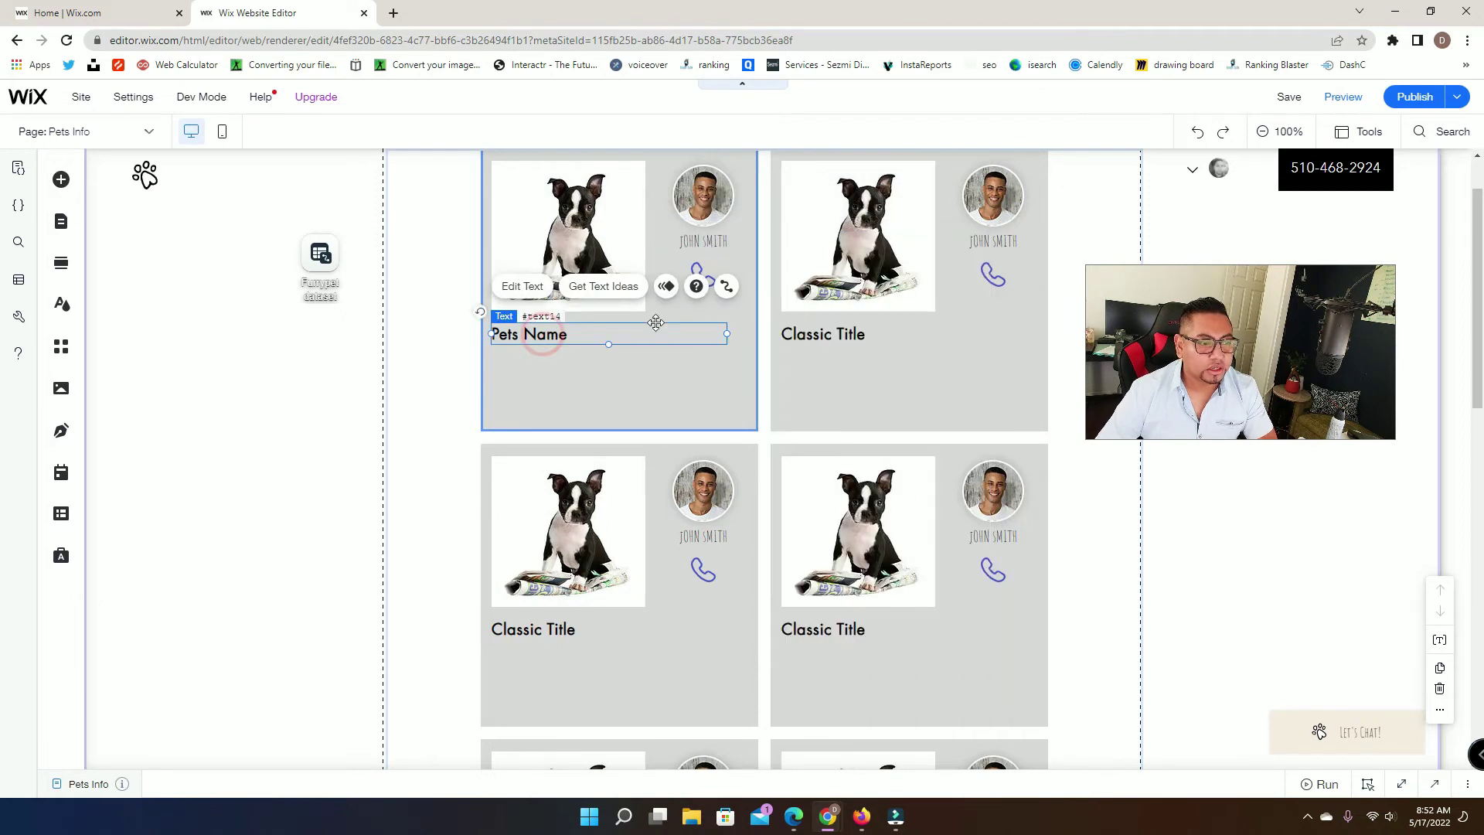
click(727, 286)
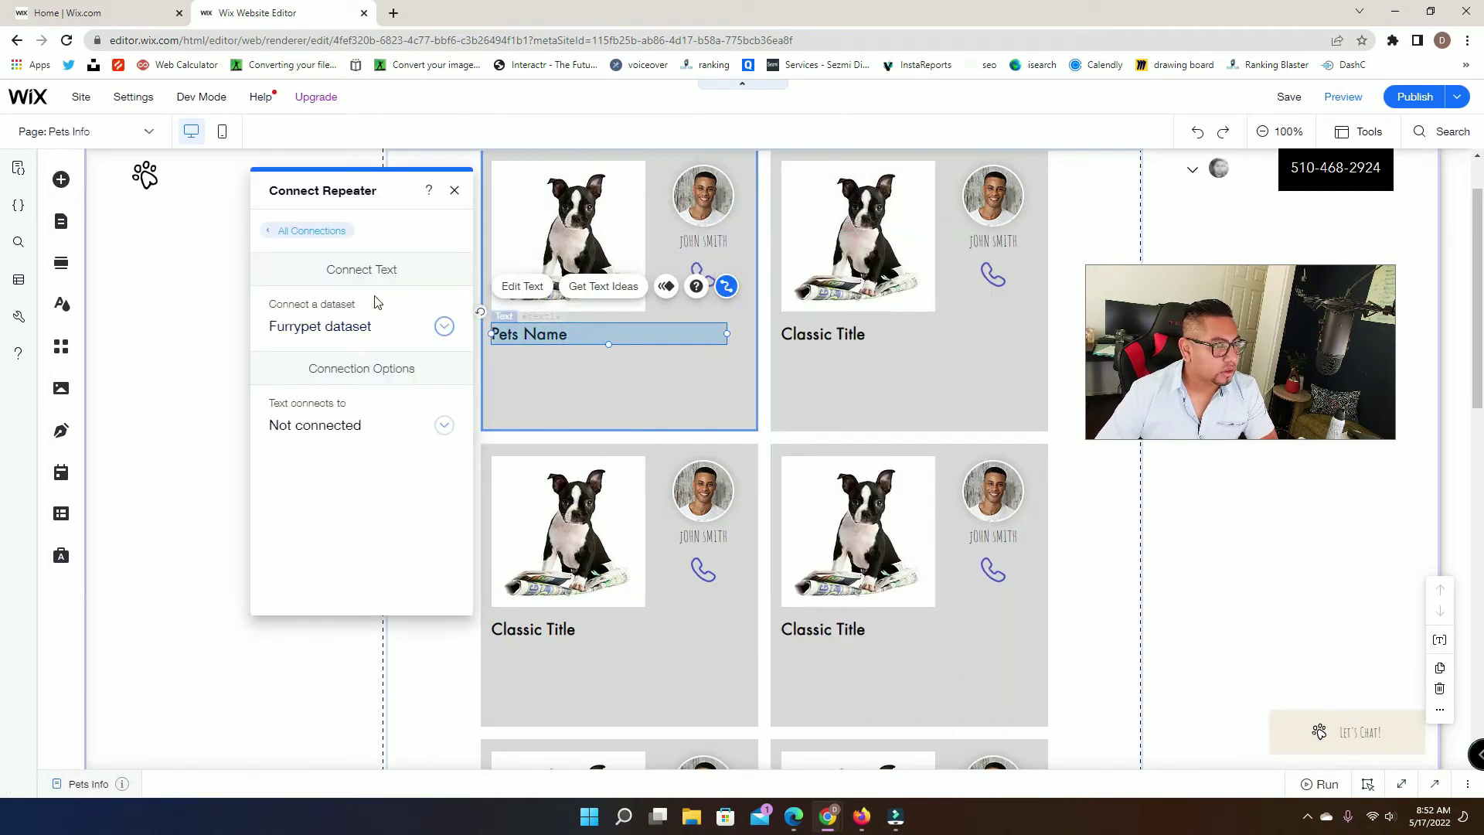
click(341, 446)
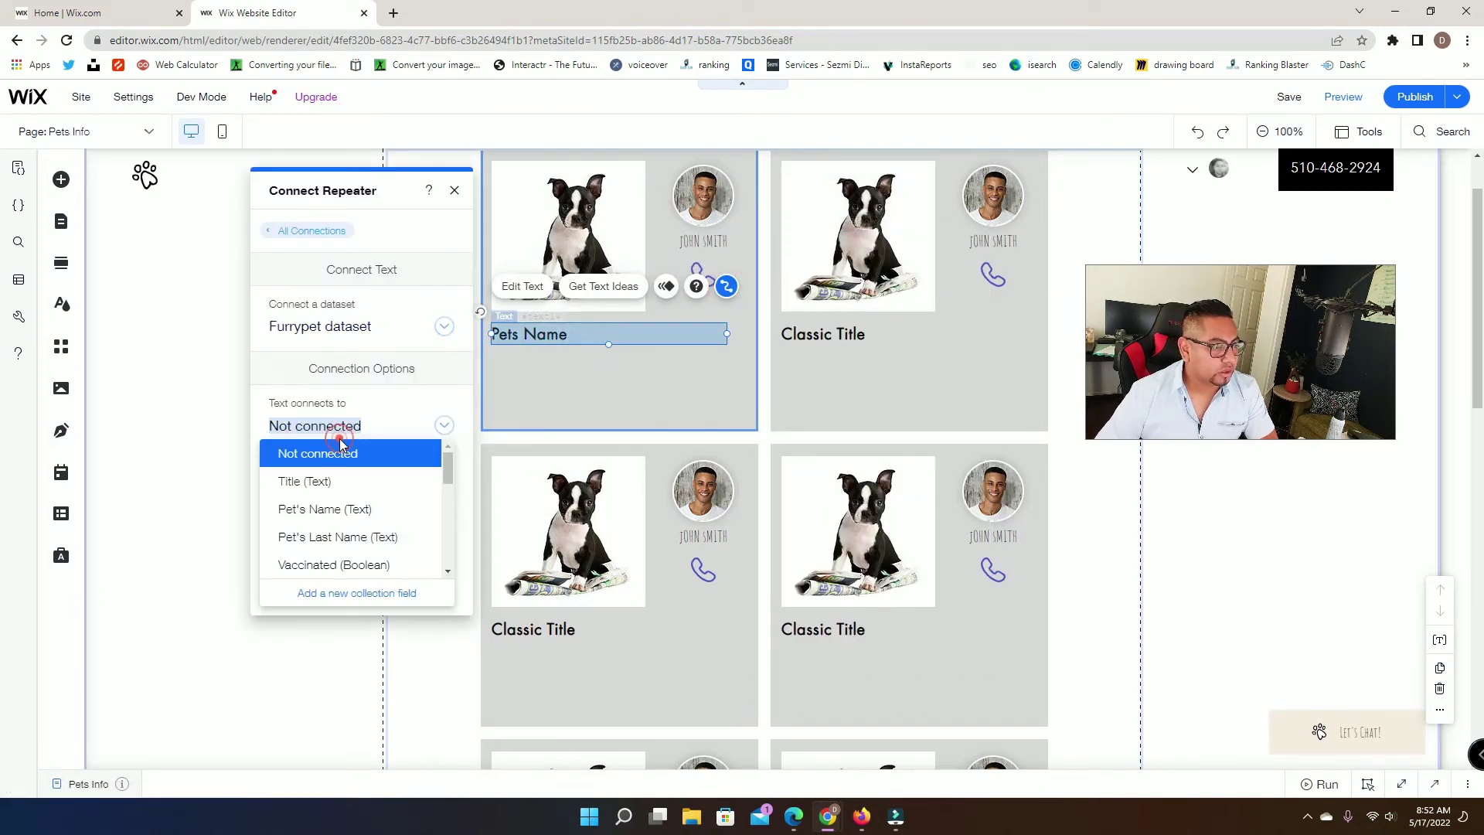
click(329, 510)
click(456, 191)
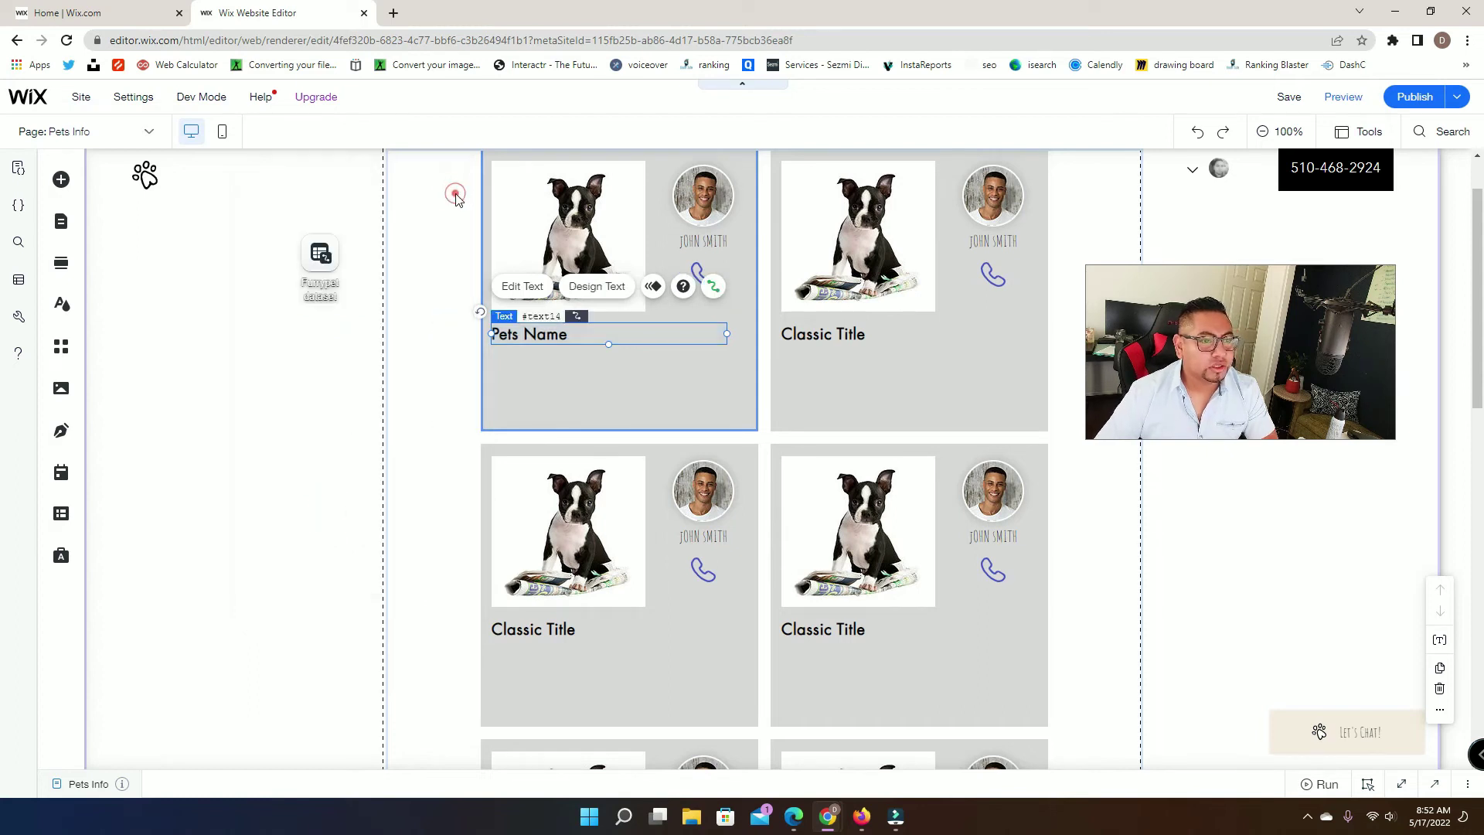
Publish the site and dismiss the publishing confirmation
click(1404, 94)
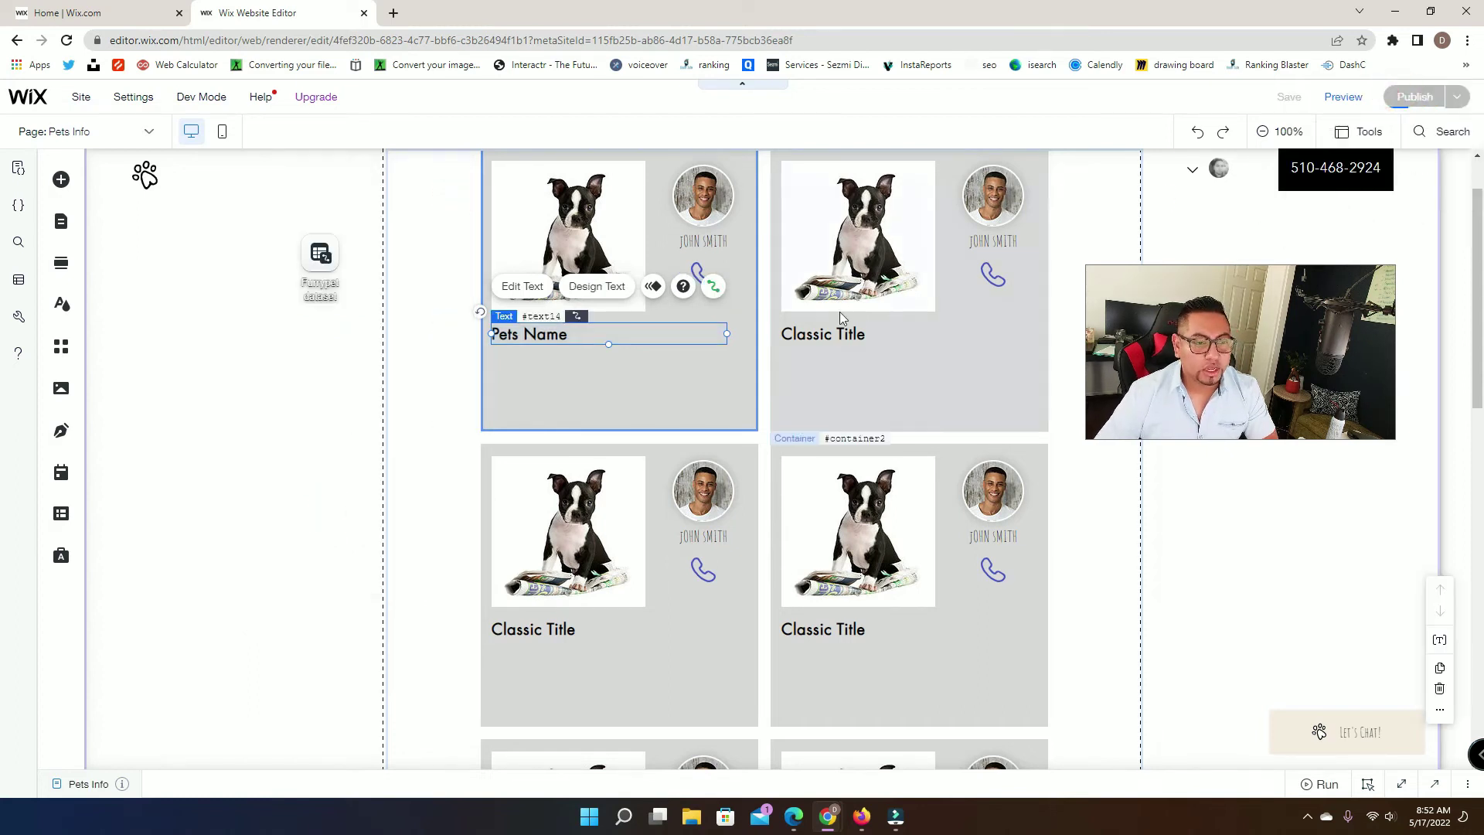
scroll(901, 441, up, 1)
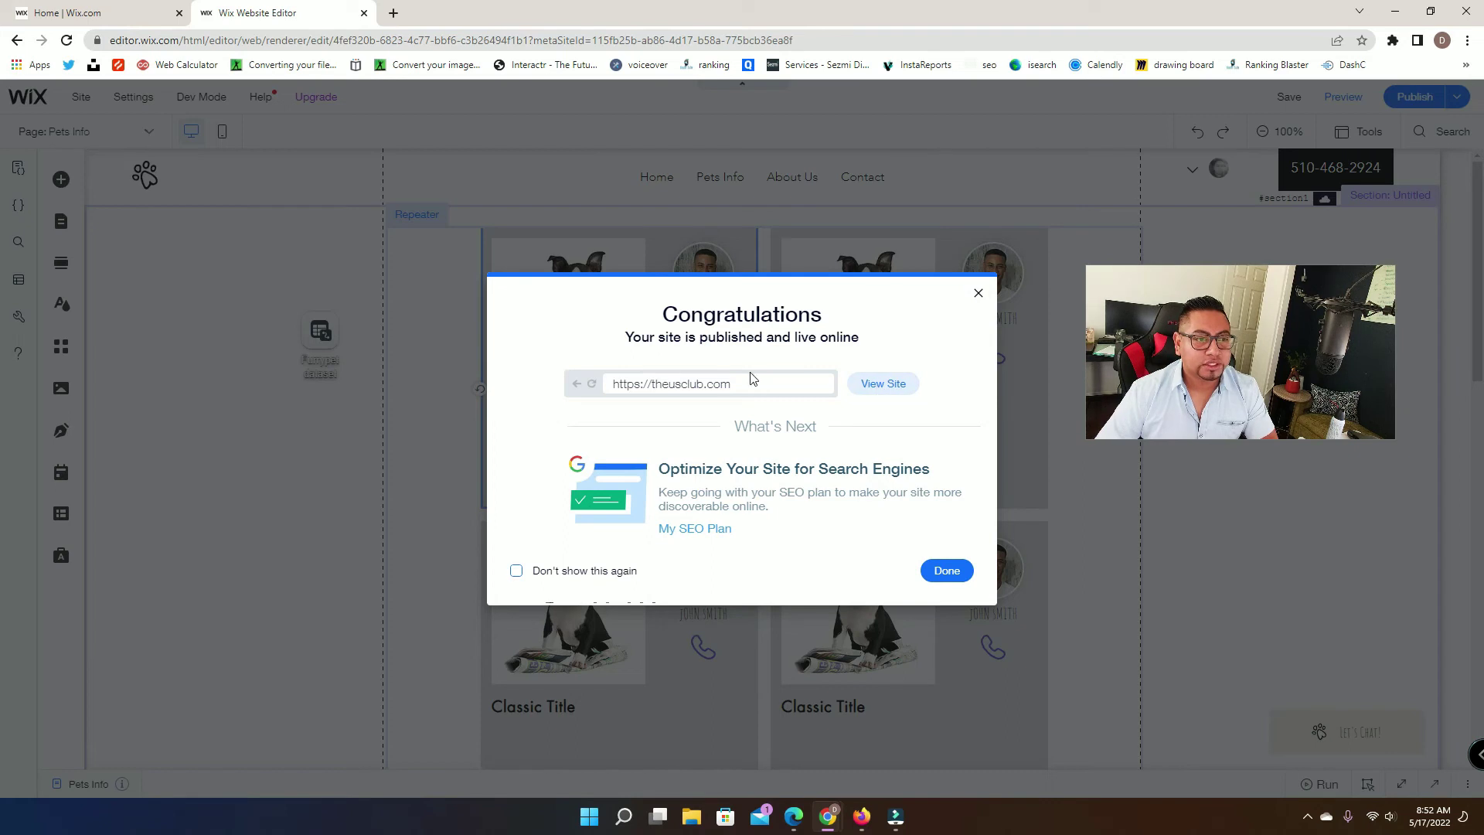
click(979, 294)
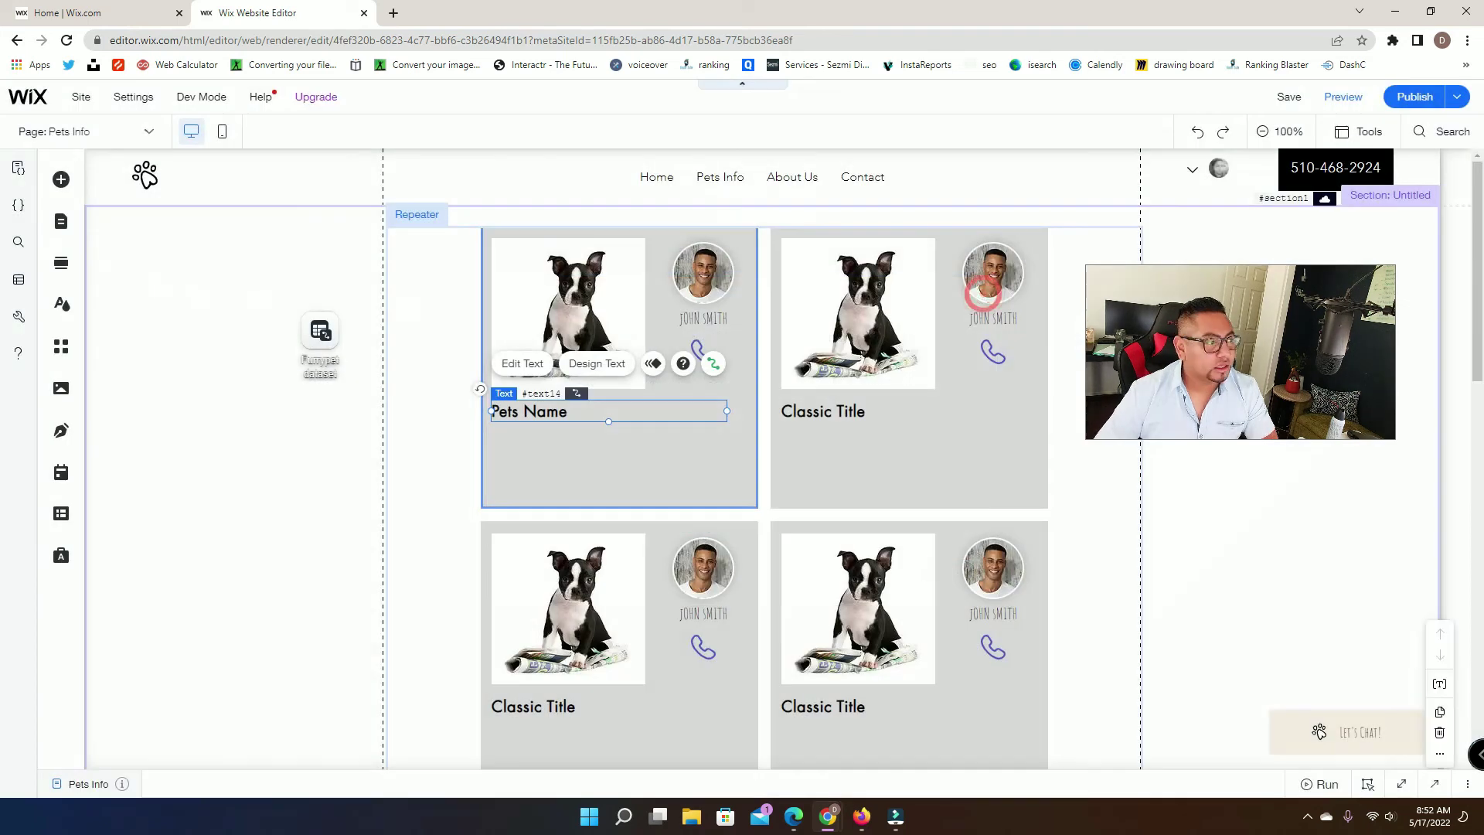
View the live Pets Info page through the URL in its SEO Basics settings, then return to the editor canvas
click(61, 222)
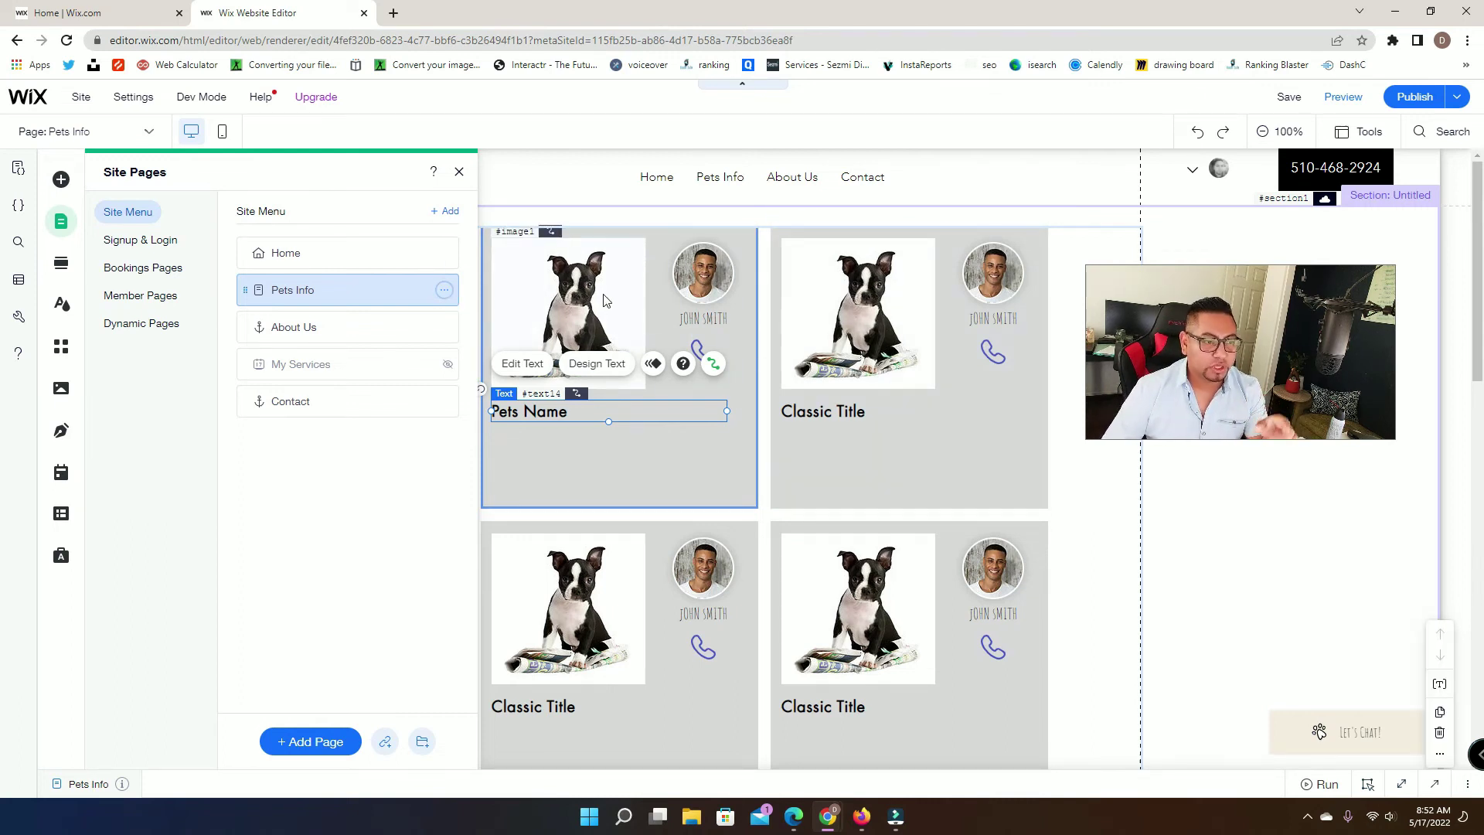
click(444, 291)
click(493, 297)
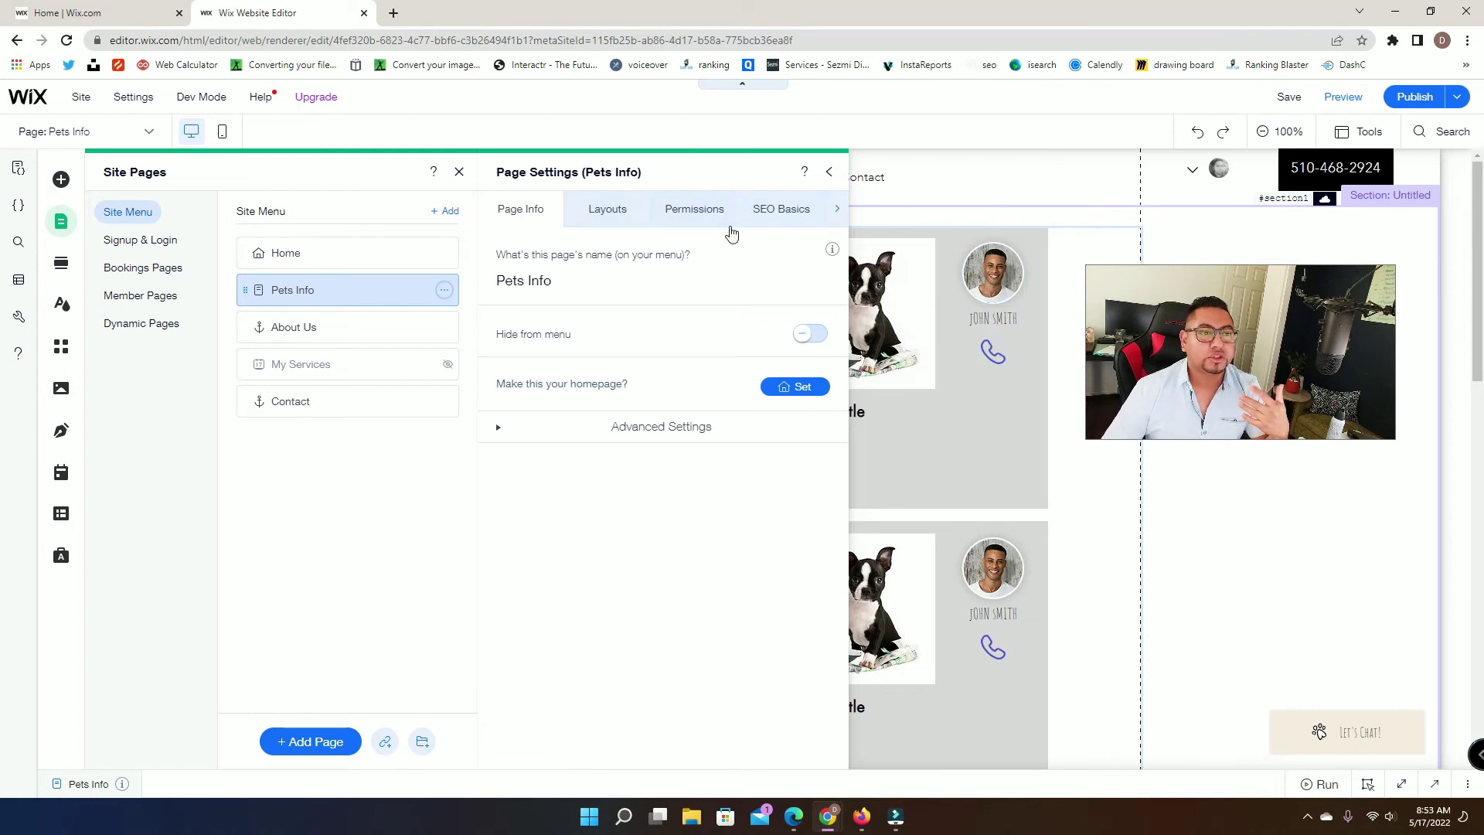
click(790, 215)
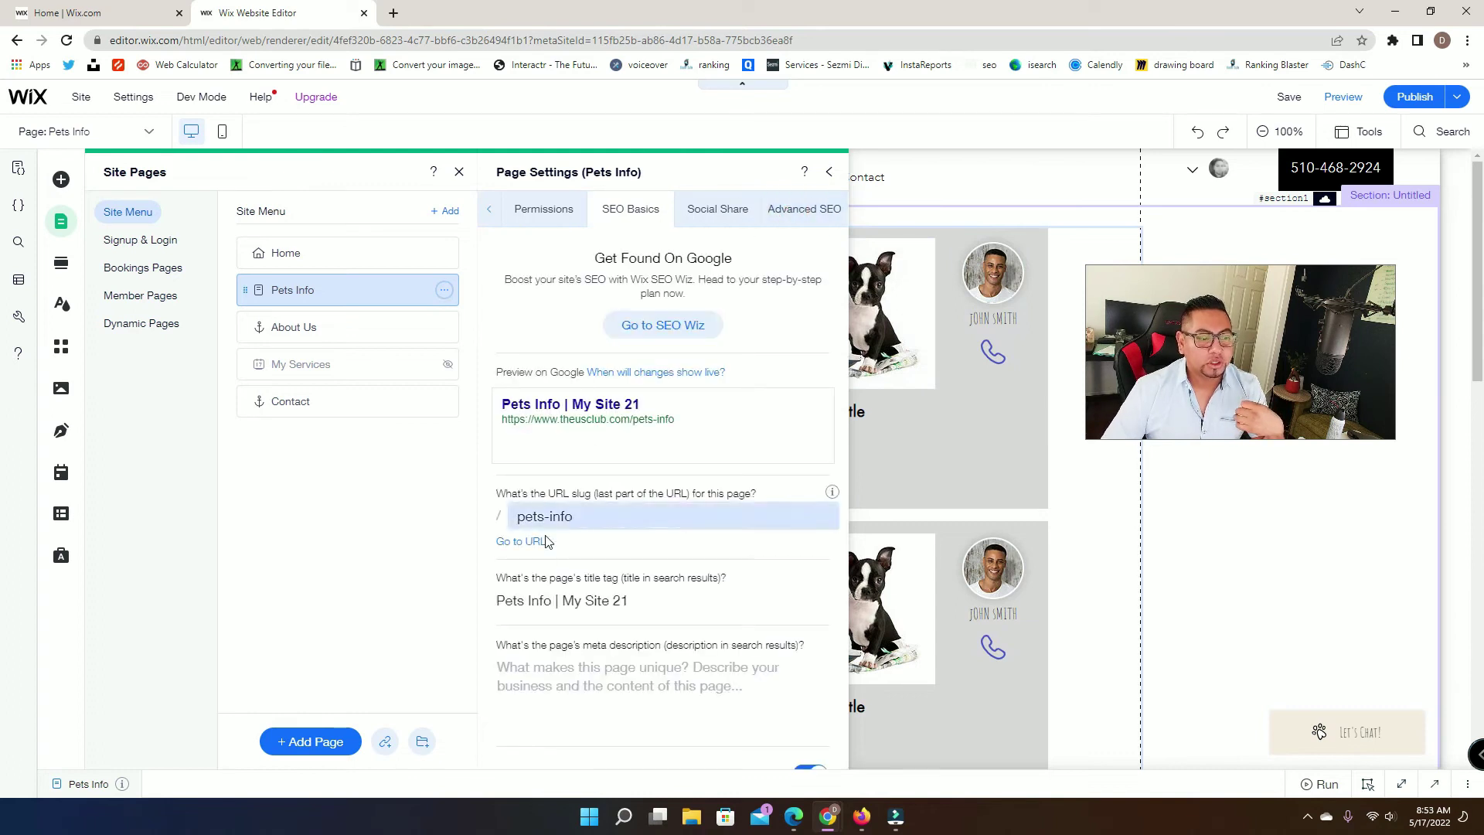
click(523, 542)
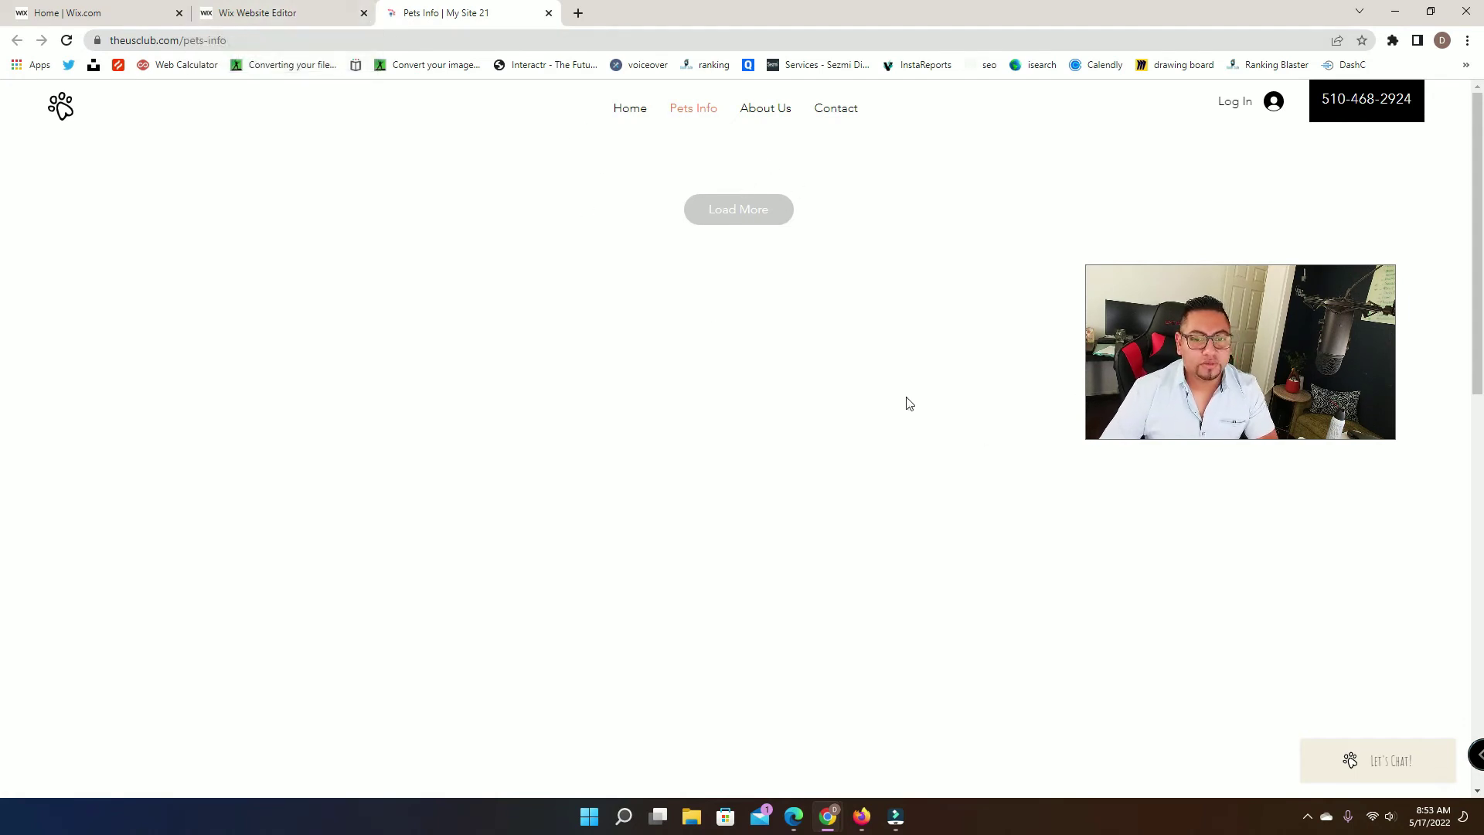
key(ctrl+shift+Tab)
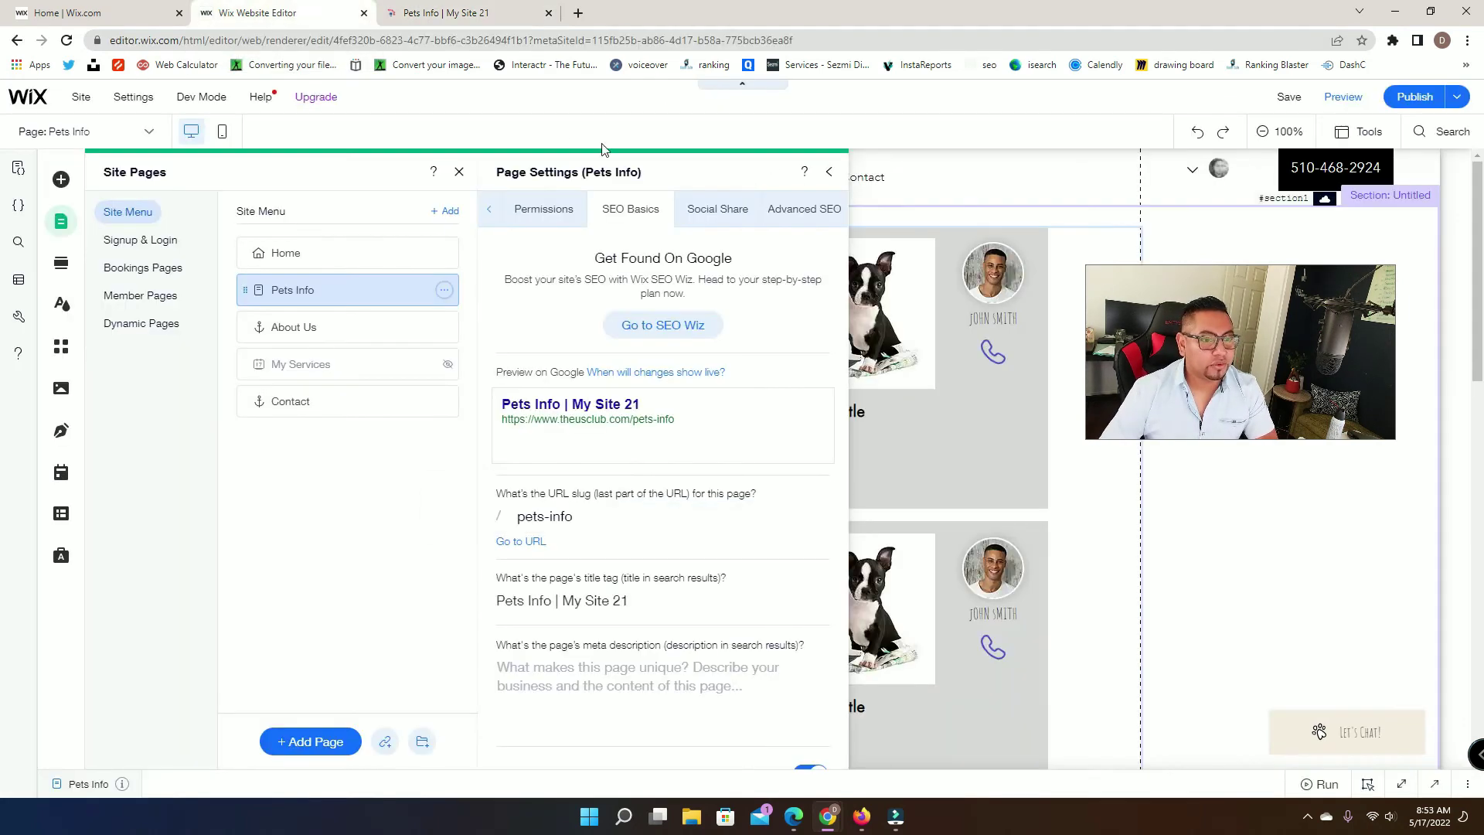
click(828, 171)
click(459, 172)
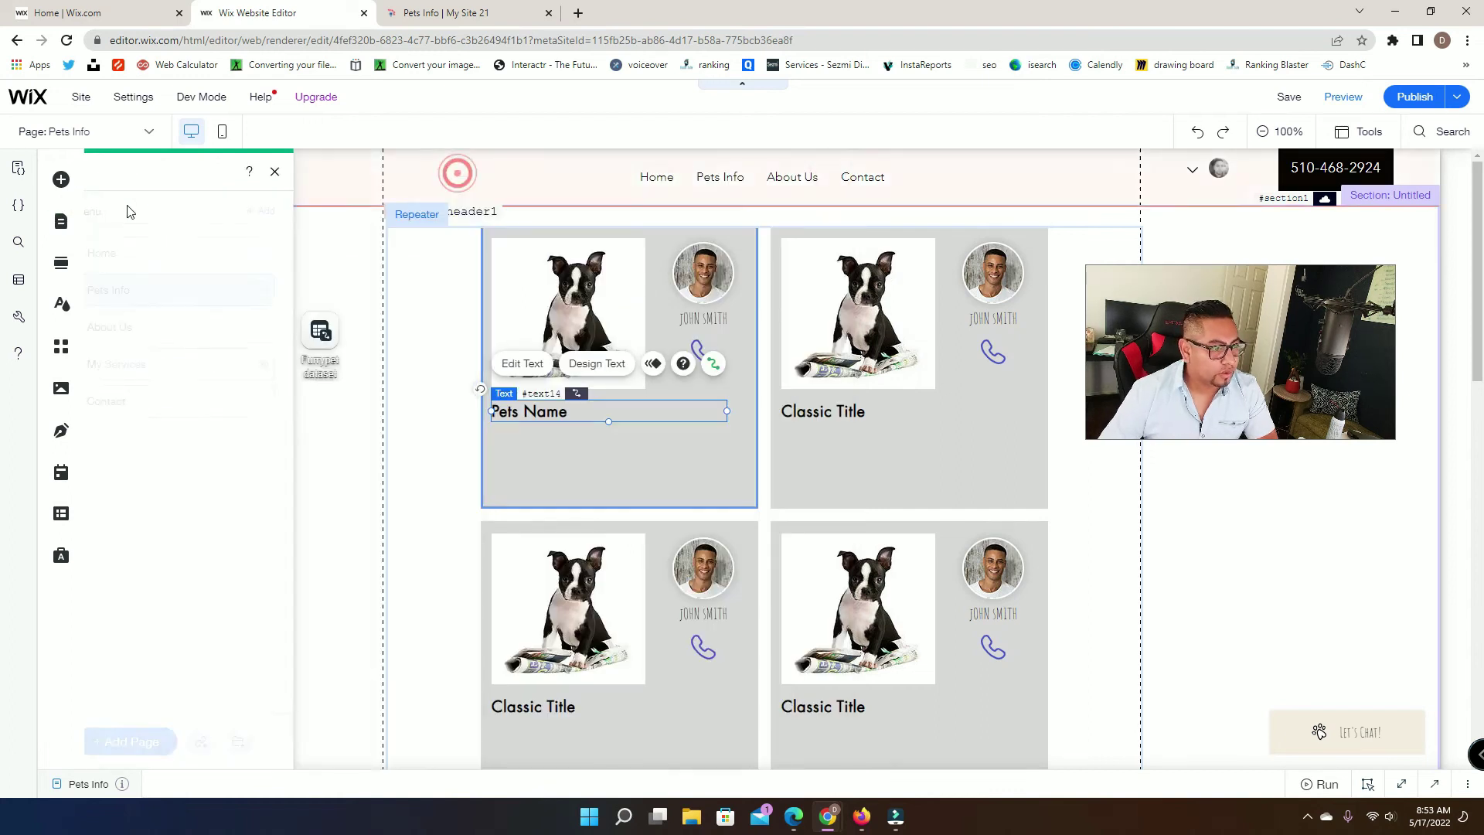
Add the Media from Wix photo of two men with a toddler, shrunk and placed outside the repeater below the dataset
click(61, 179)
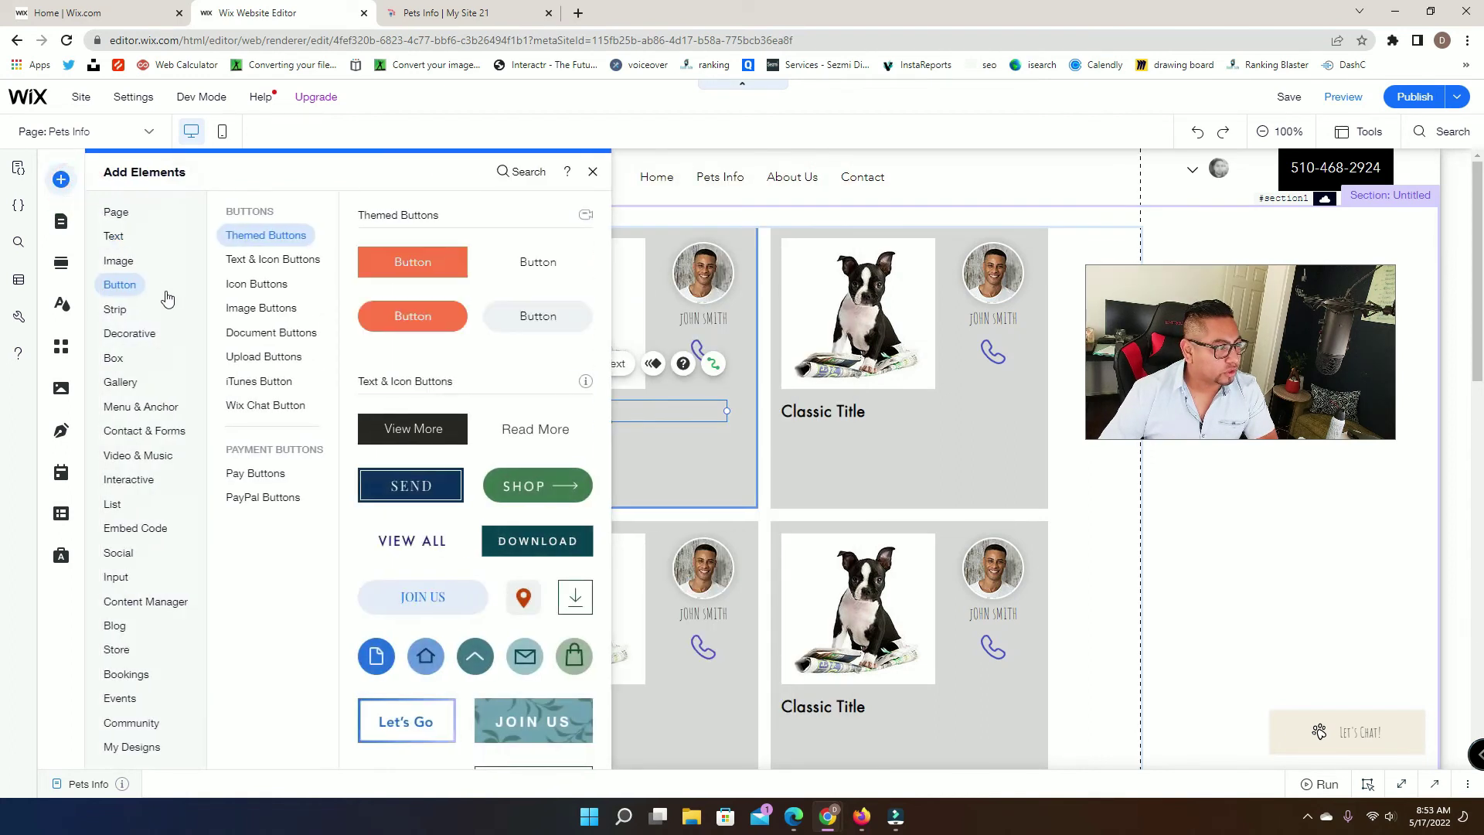
mouse_move(163, 261)
click(454, 298)
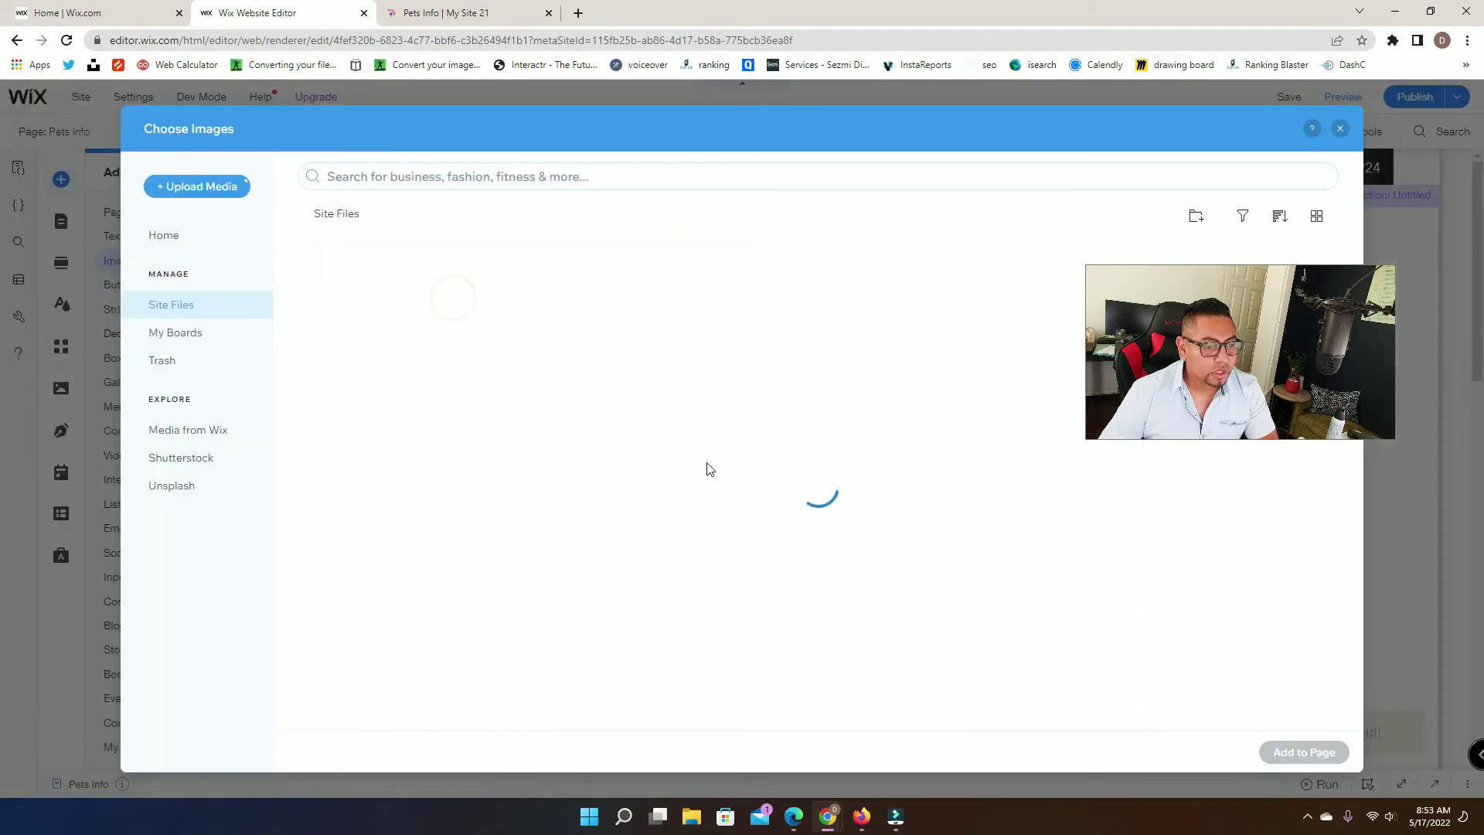
click(183, 431)
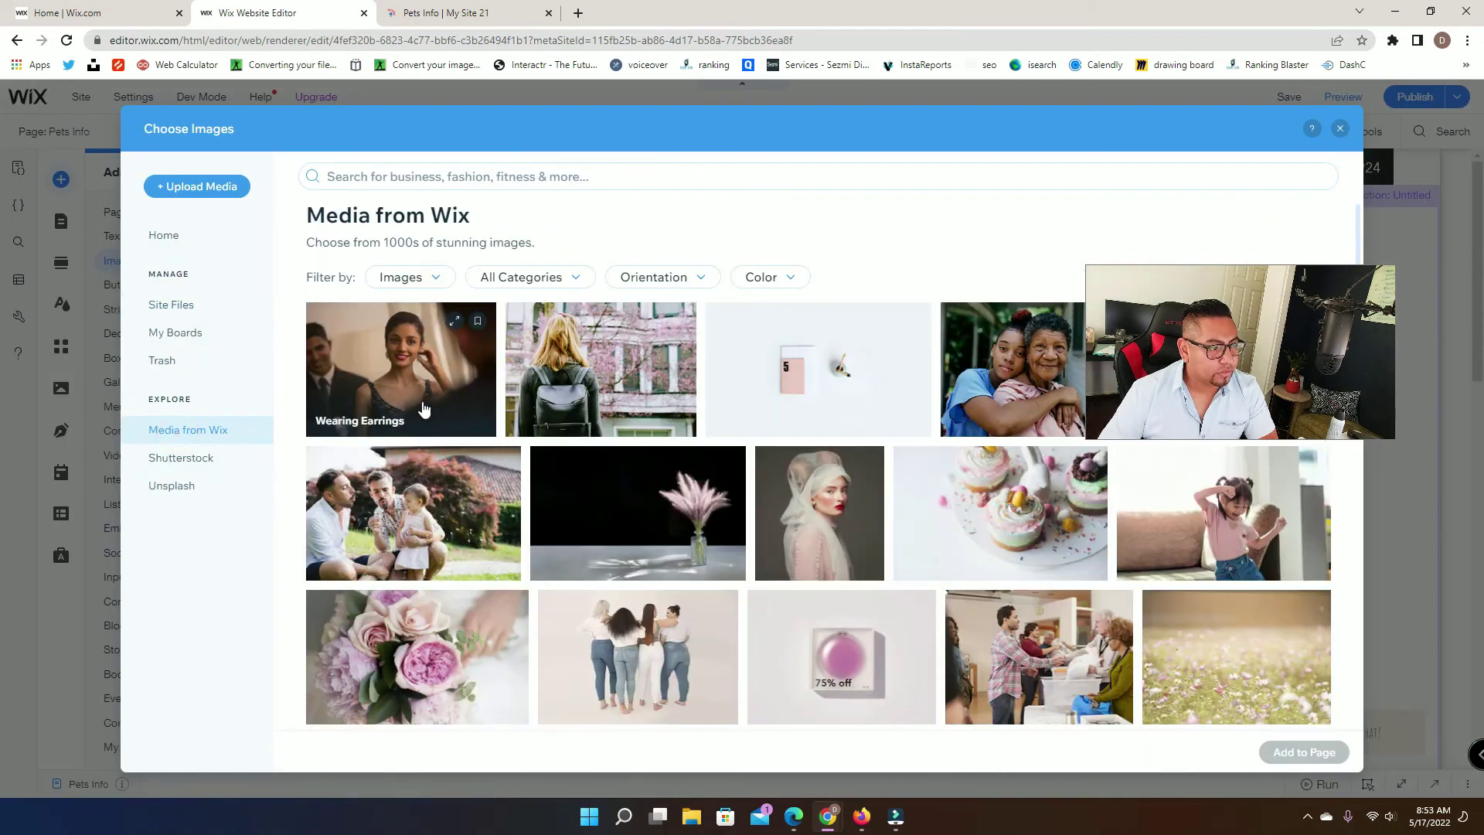
click(433, 526)
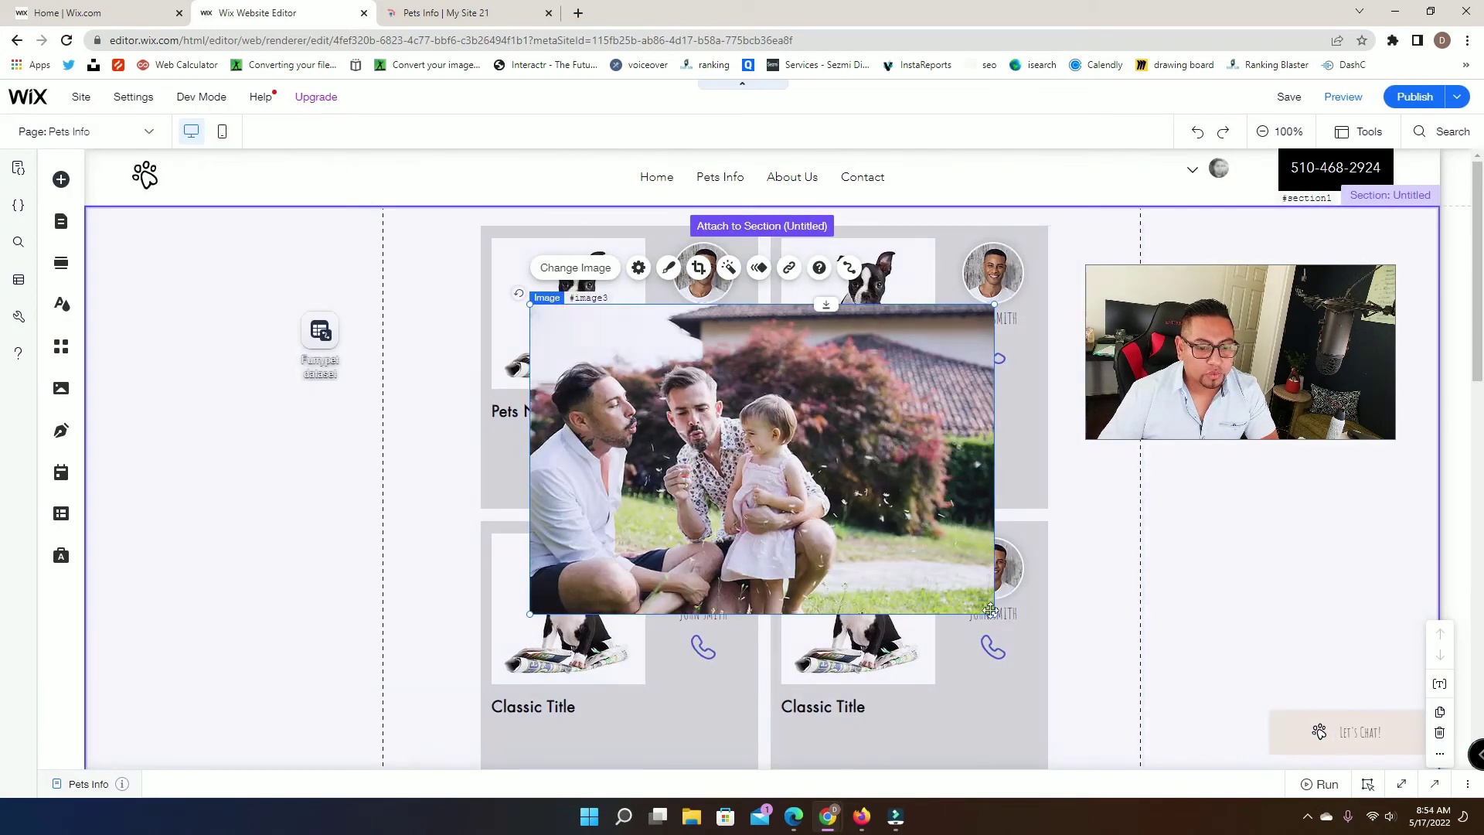
drag(990, 611, 299, 490)
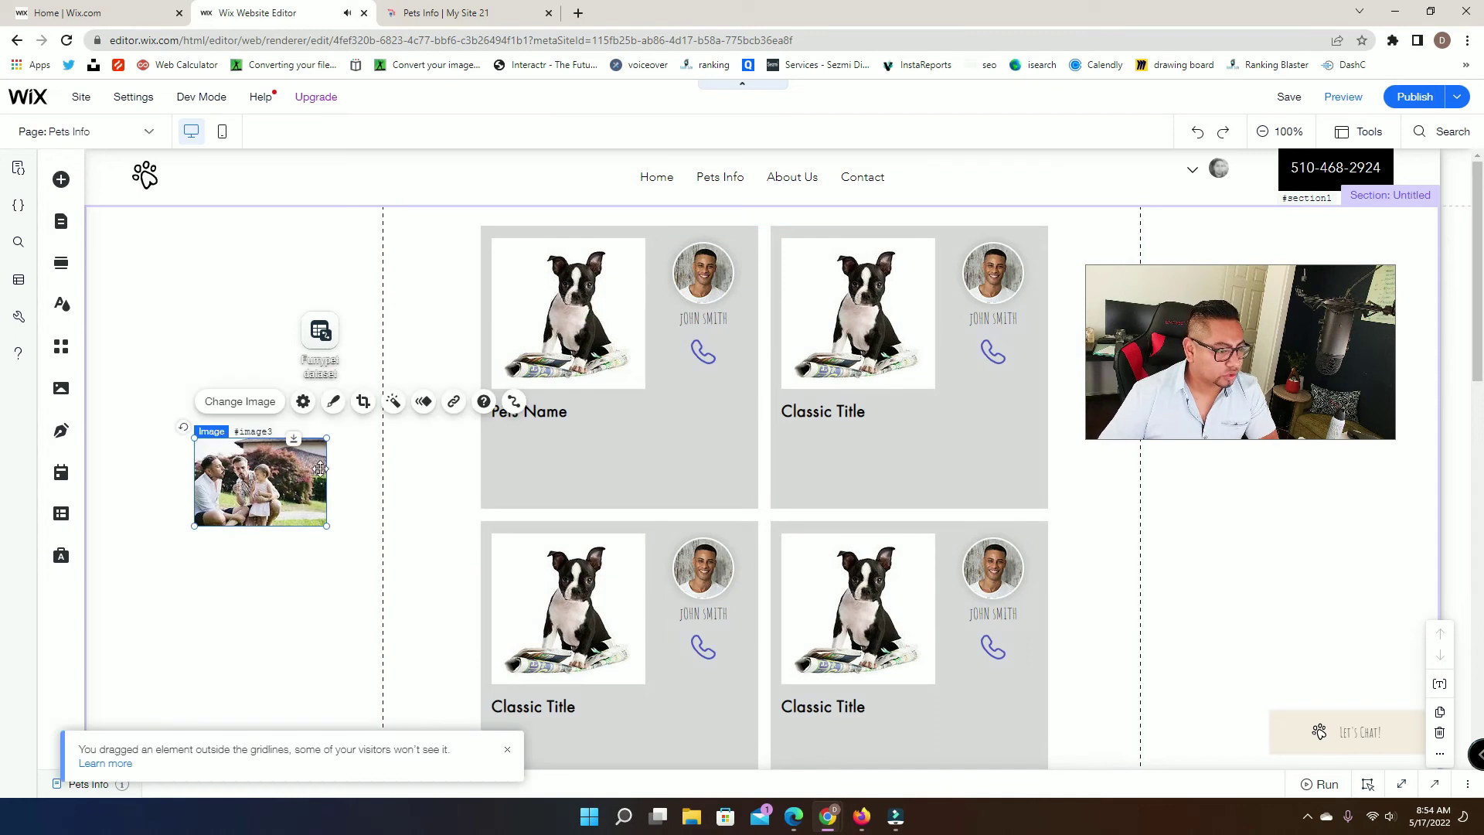
Connect the added family photo's image source to the OwnerReference Owner Profile Picture field of the Furrypet dataset
click(513, 401)
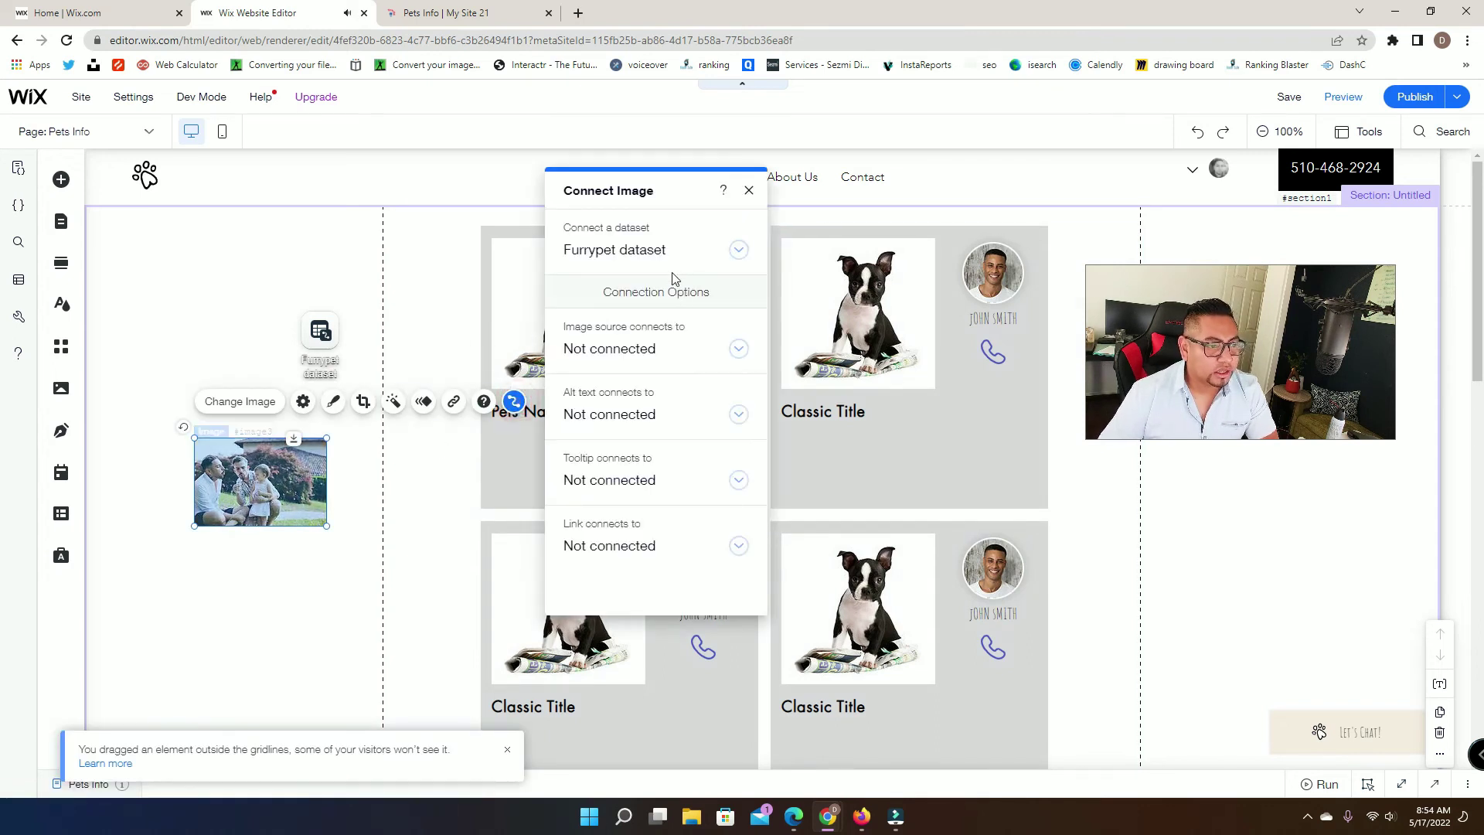
click(641, 353)
scroll(641, 495, down, 5)
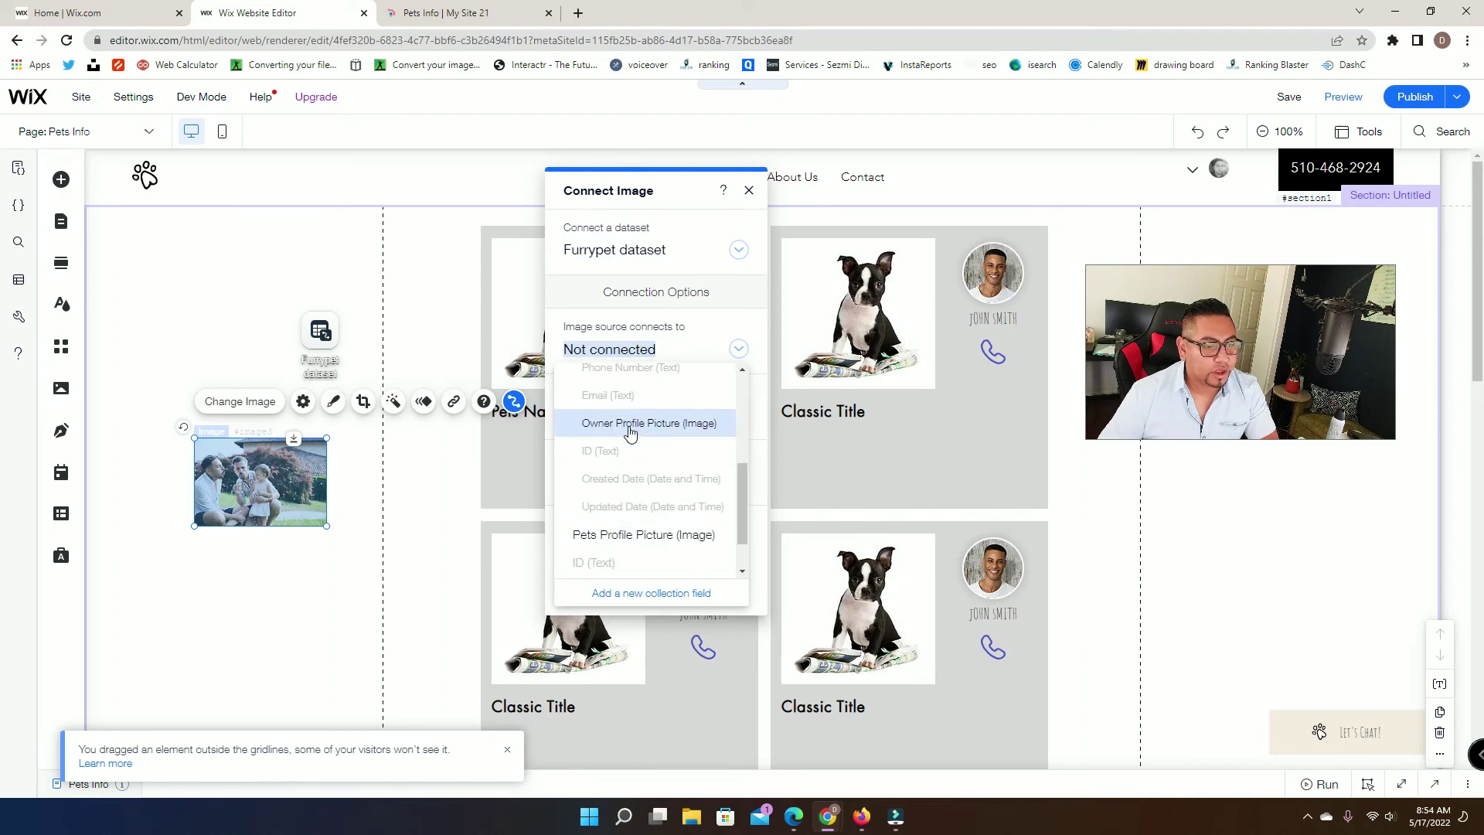
click(631, 423)
click(749, 190)
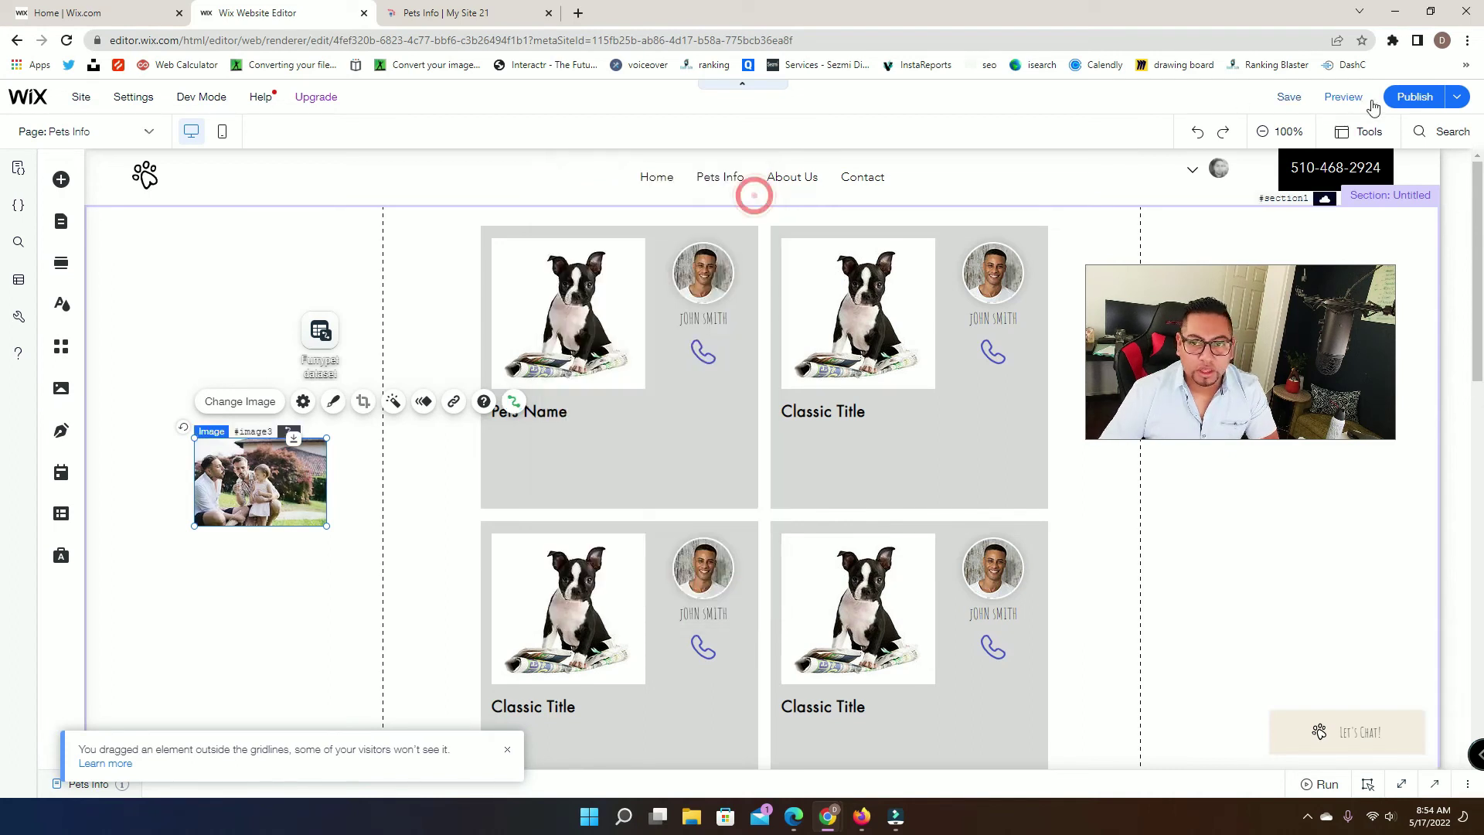
Publish the site again and inspect the Pets Info page on the live site
click(1415, 97)
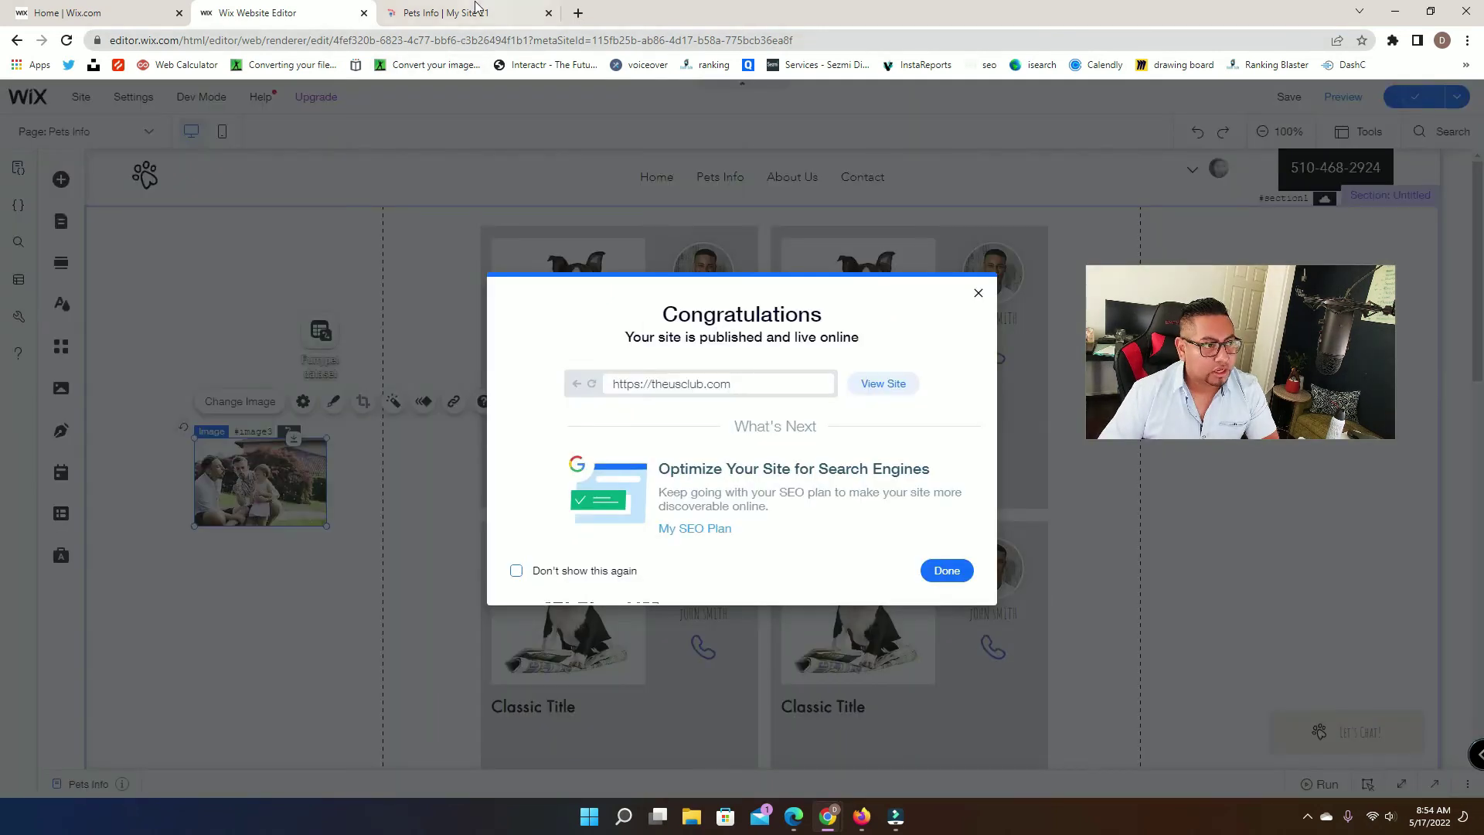
click(464, 13)
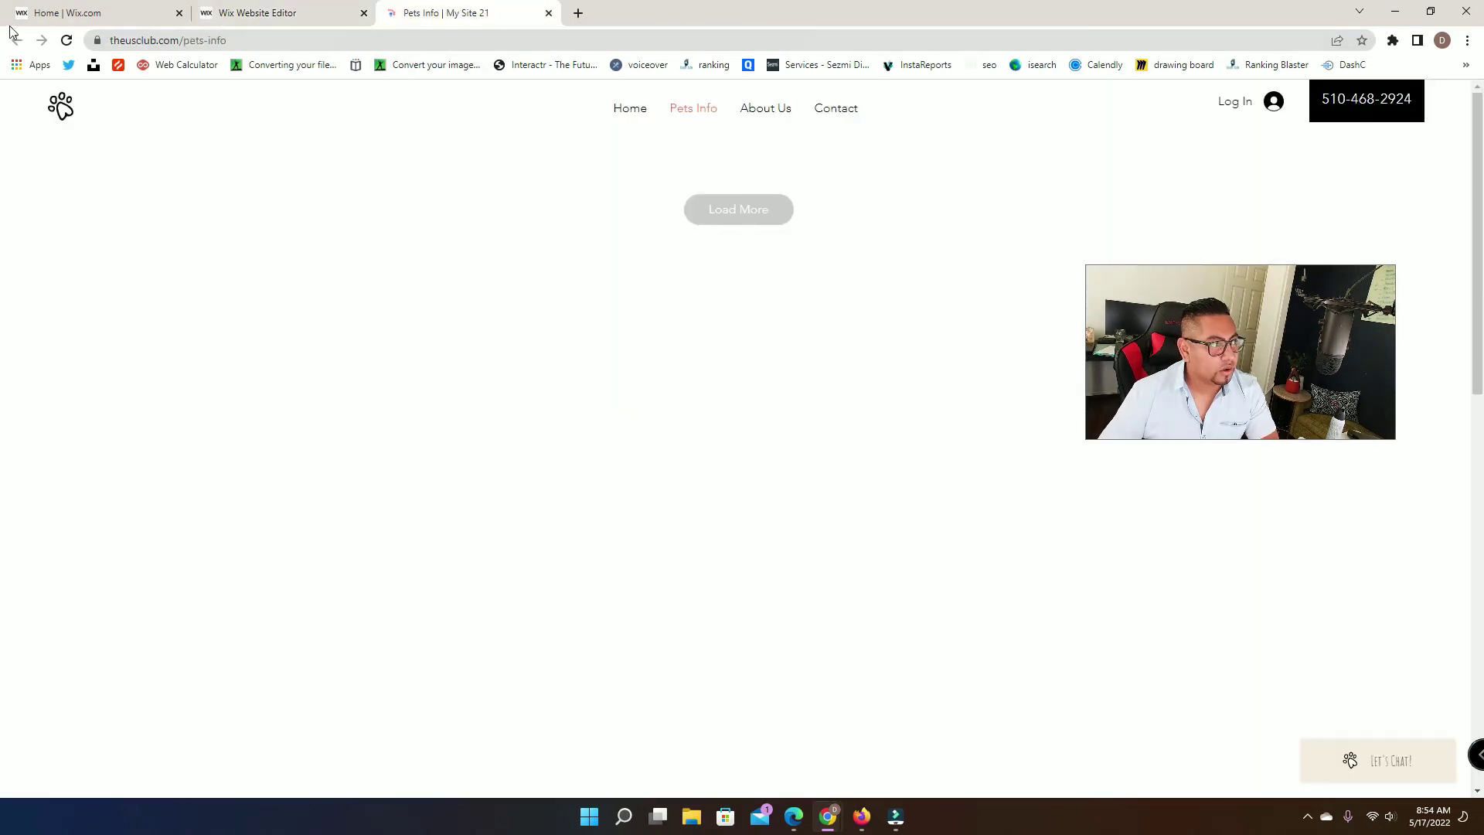
click(65, 42)
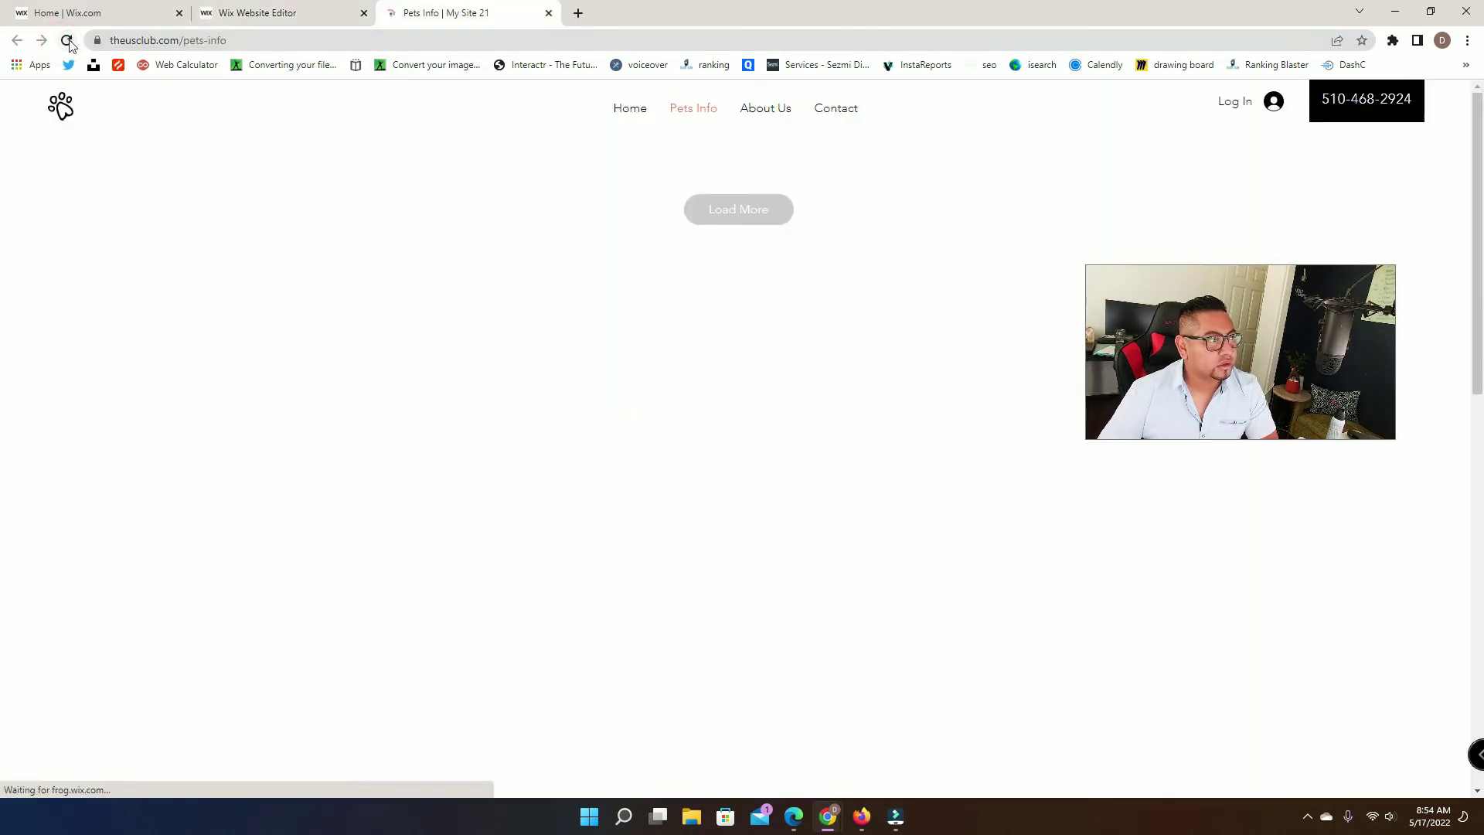
click(548, 13)
click(884, 384)
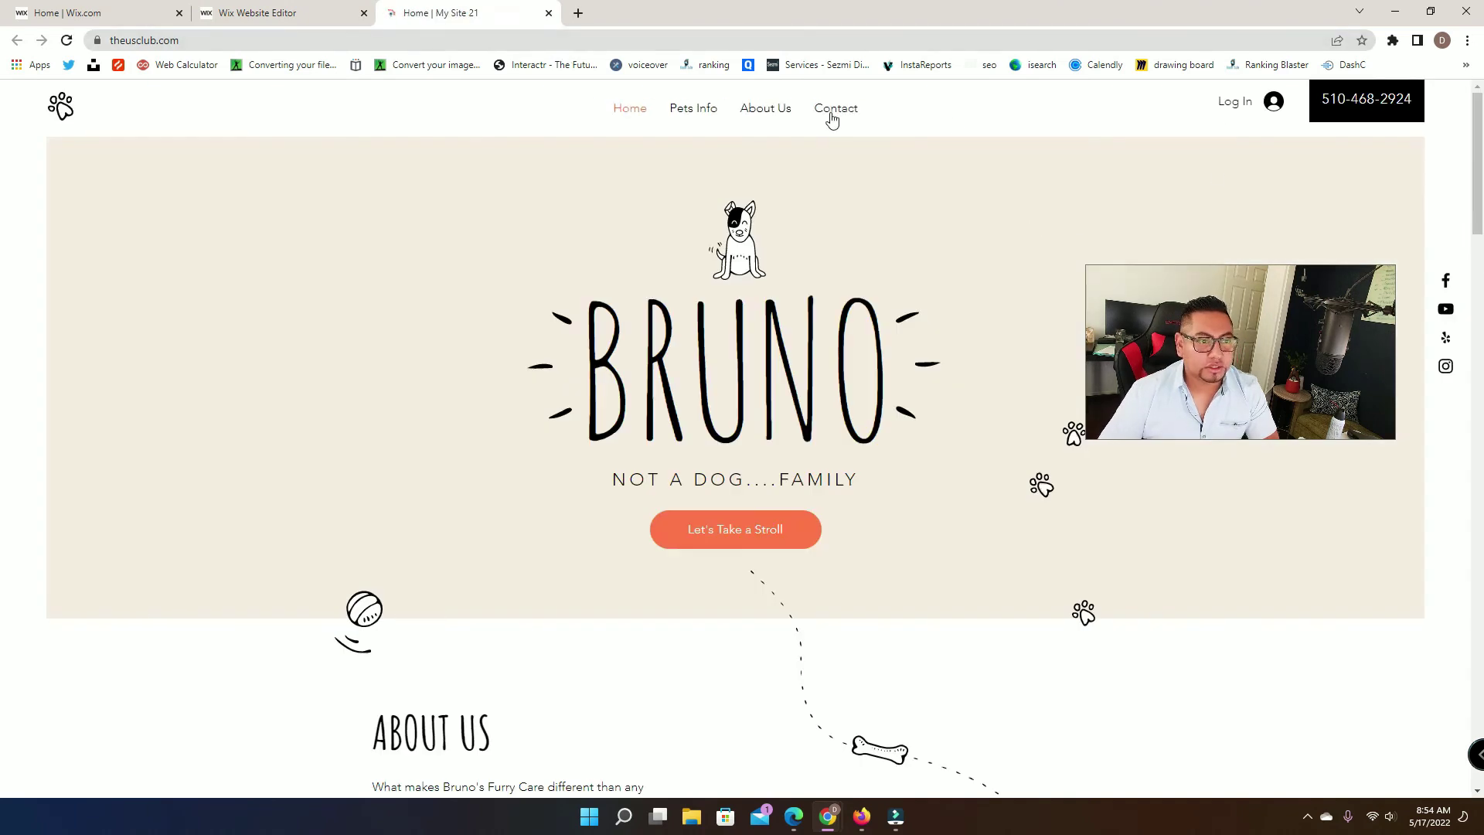
click(695, 113)
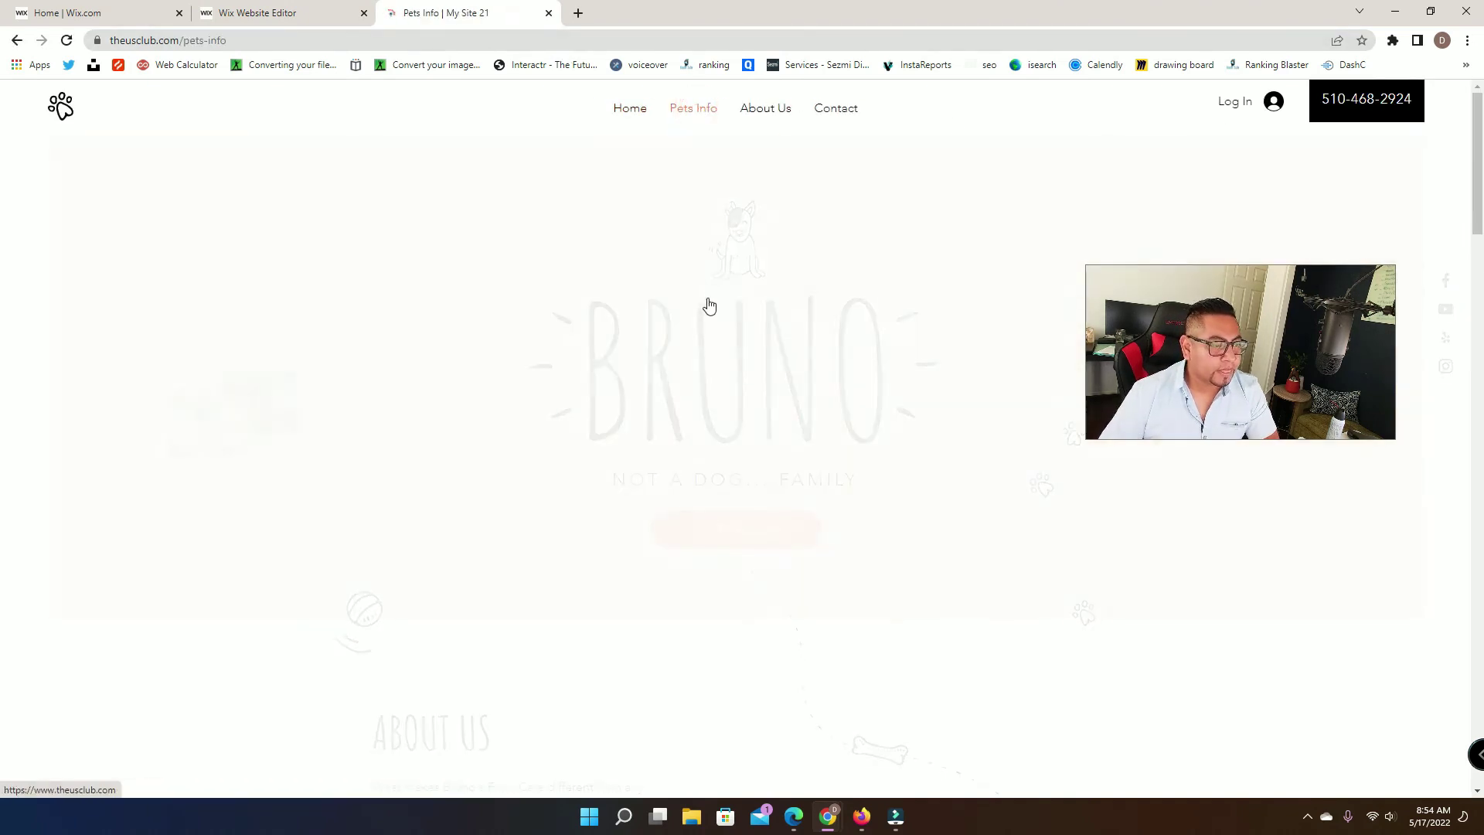
double_click(307, 514)
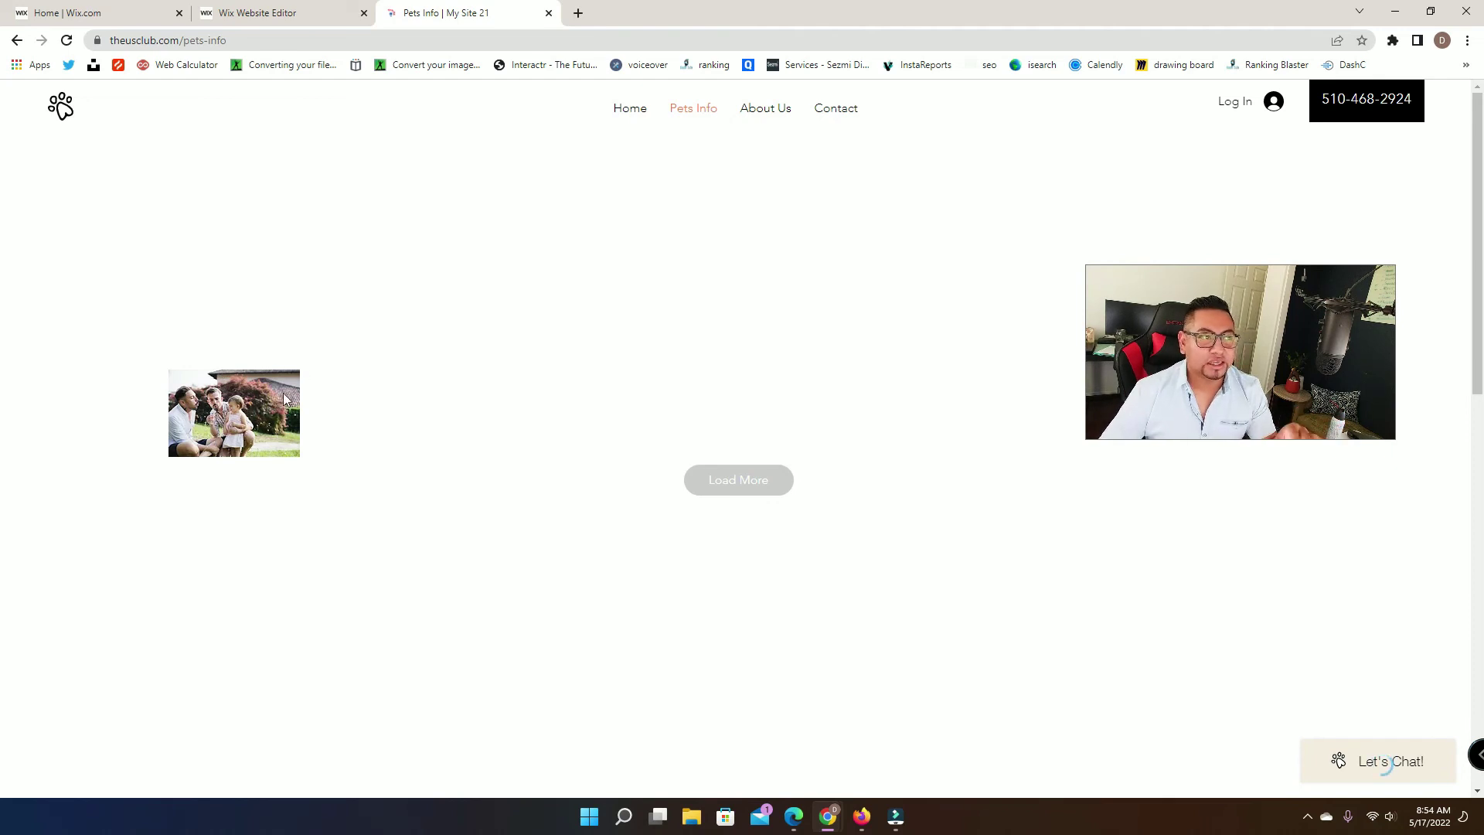
click(294, 14)
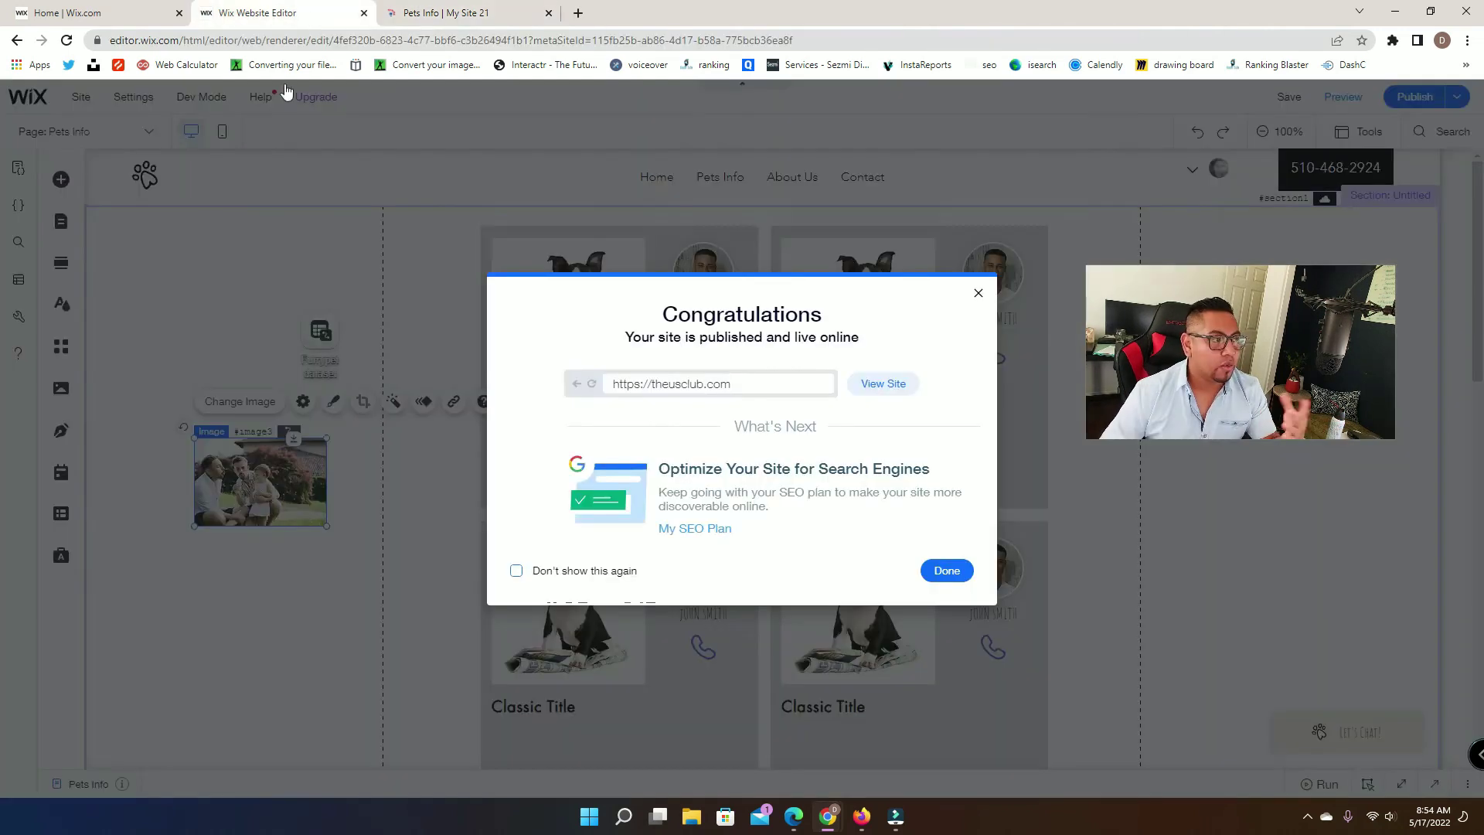
Open the furrypet collection in the Content Manager and check the owners available for a new item's OwnerReference
click(980, 292)
click(61, 511)
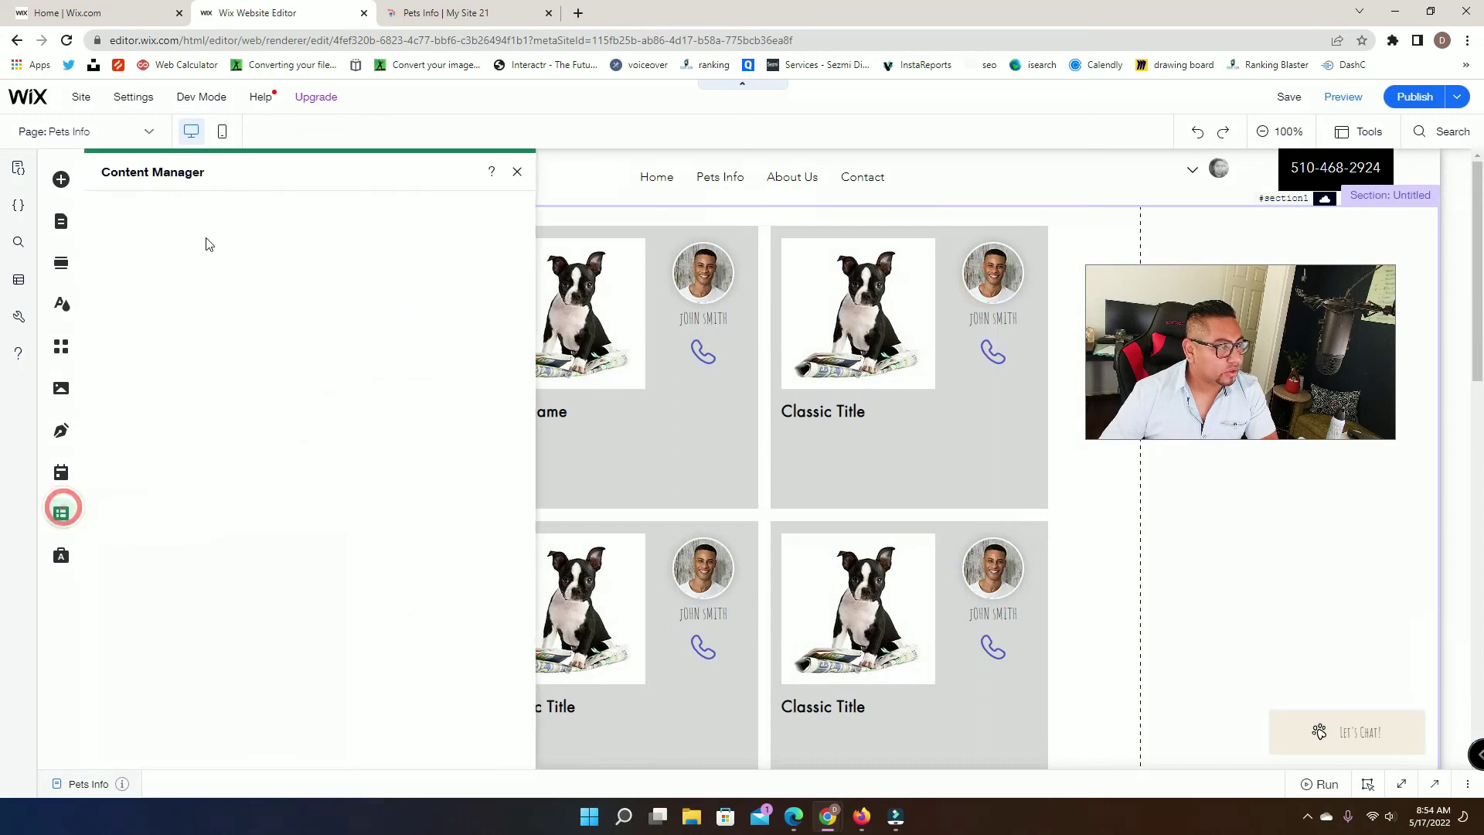
click(141, 237)
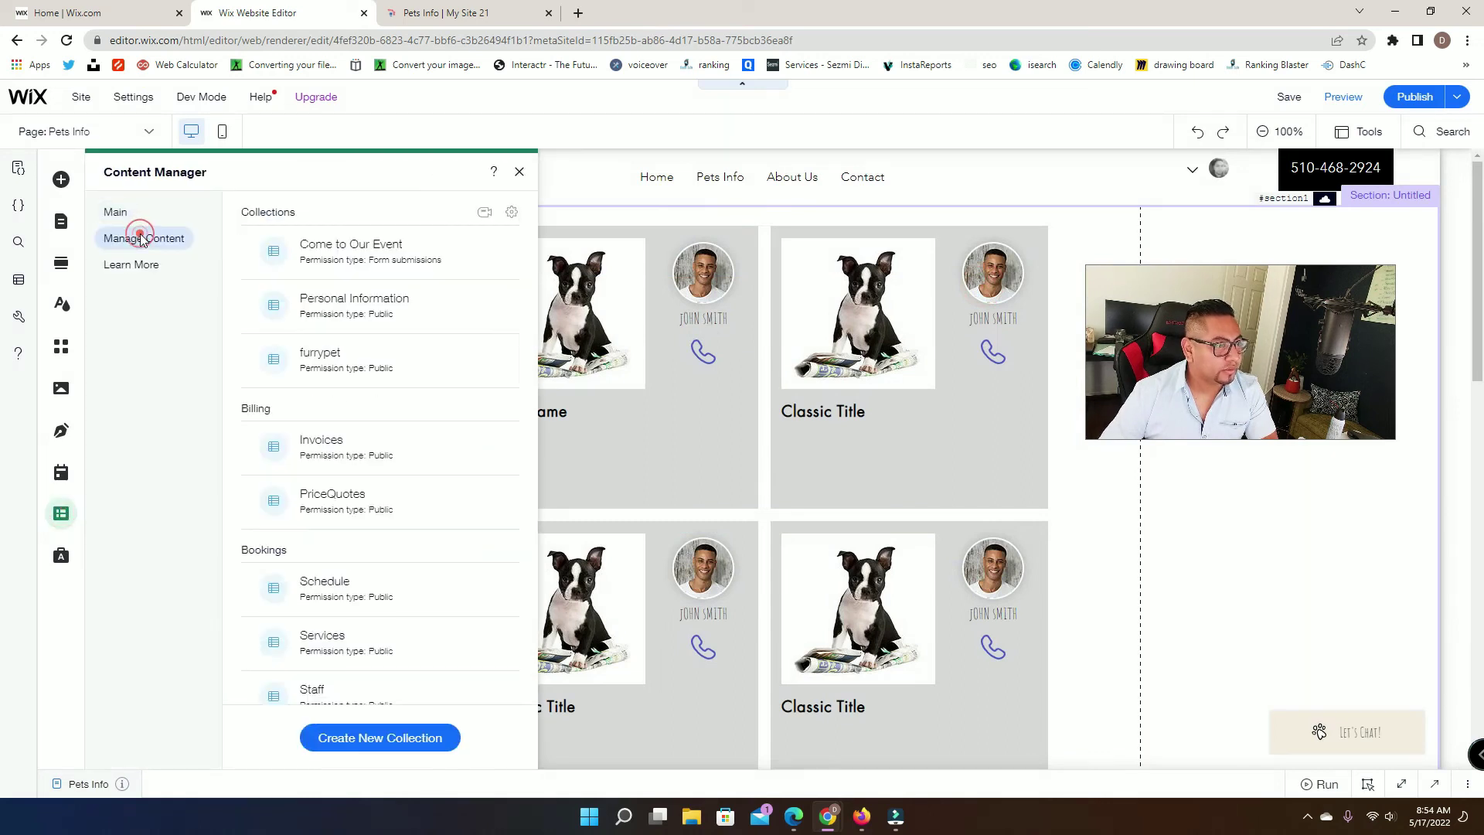
click(379, 370)
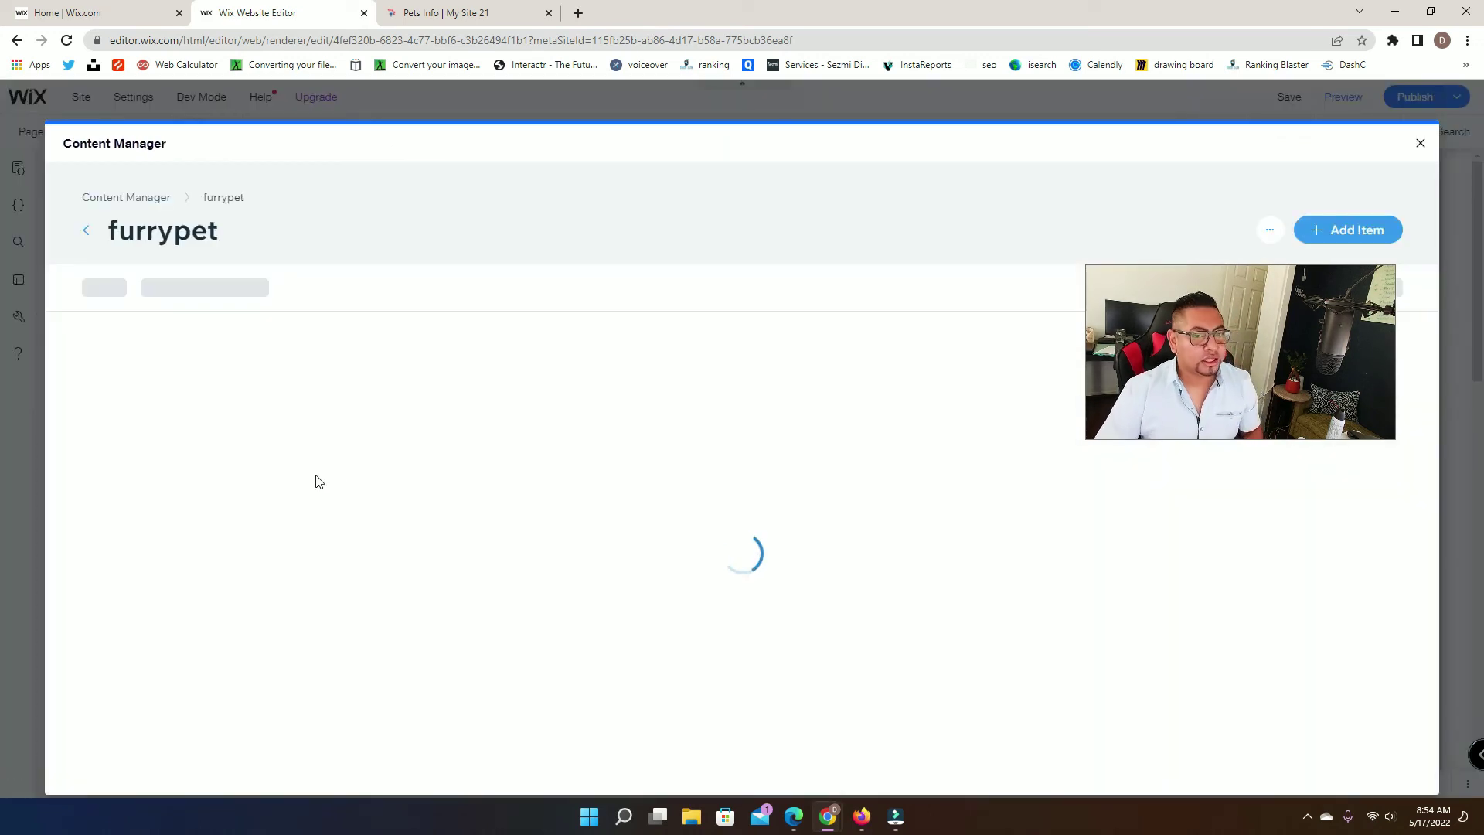
click(393, 361)
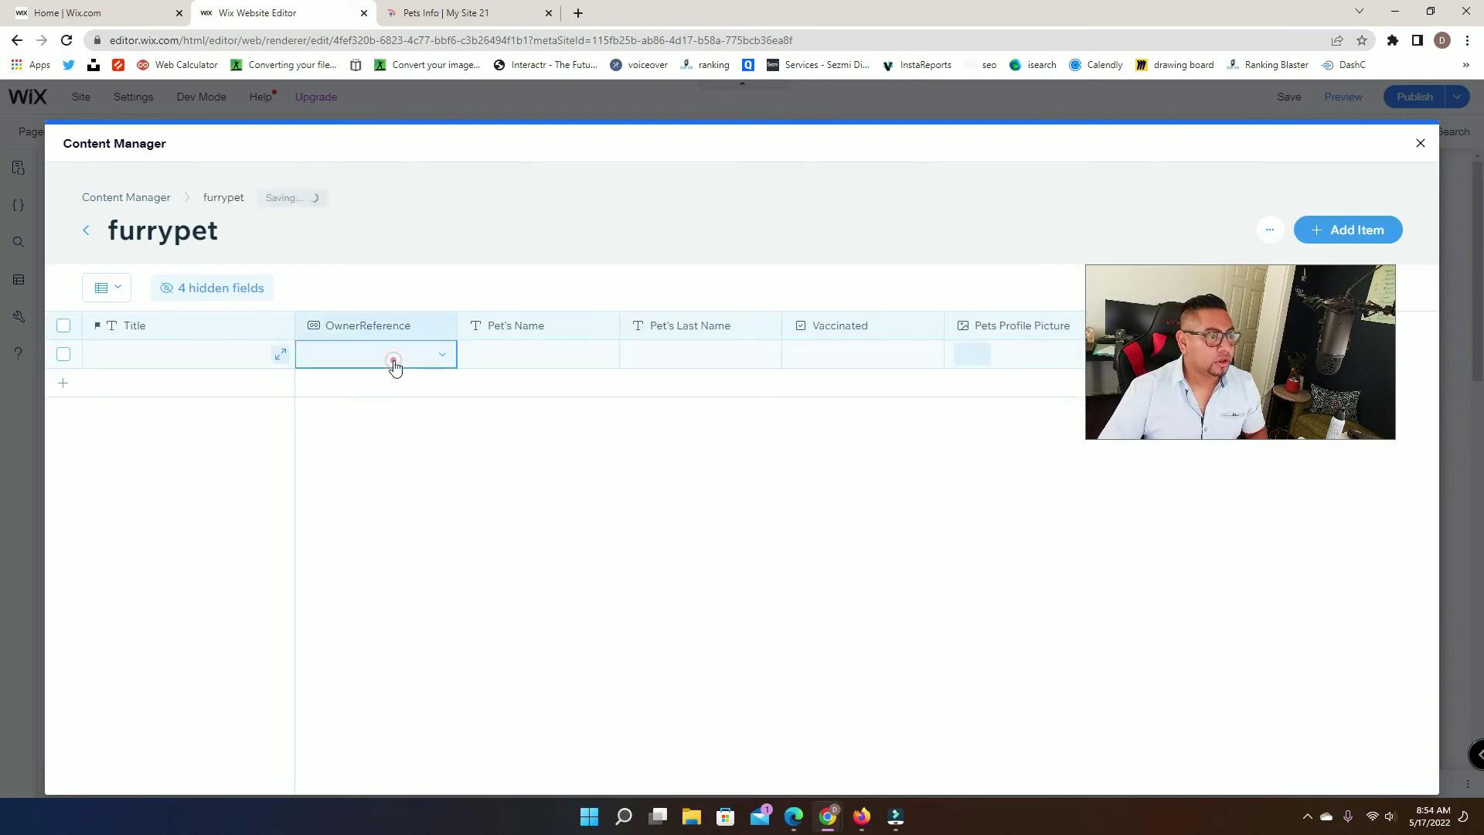
click(434, 353)
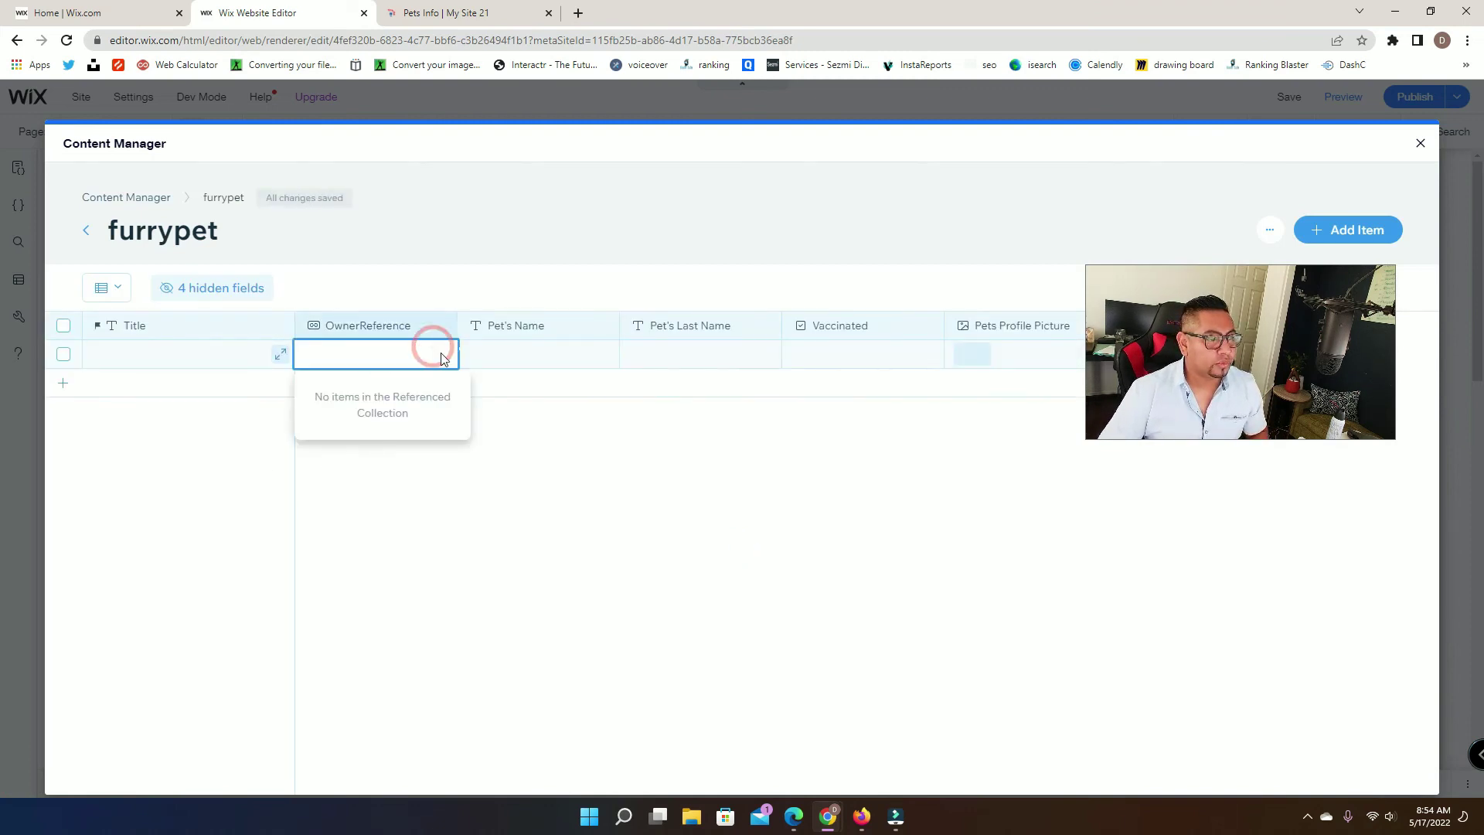
Fill in the furrypet item with Pet's Name Brunos and Pet's Last Name V, and mark it as Vaccinated
click(532, 350)
text(b)
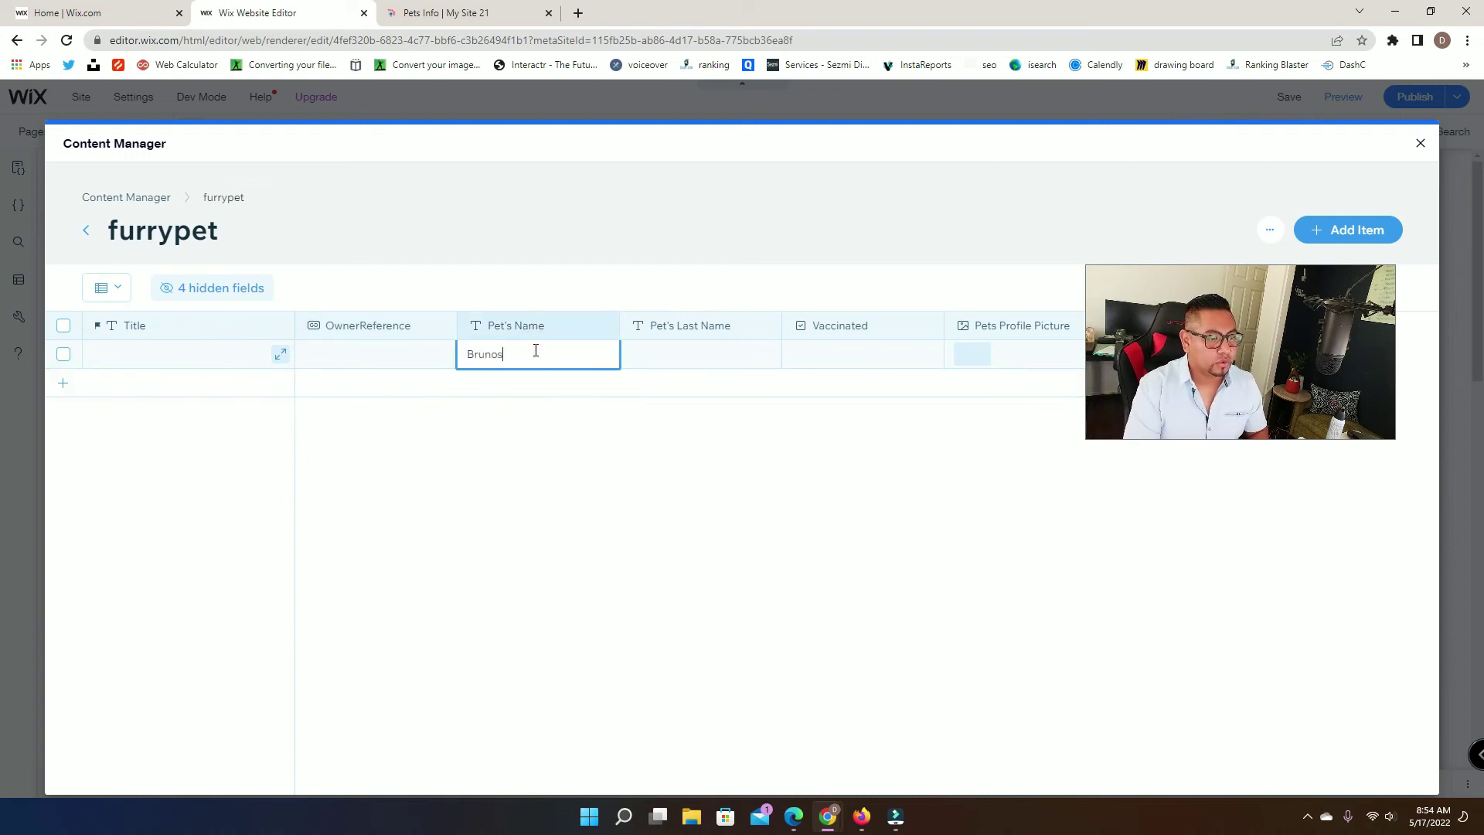
click(745, 358)
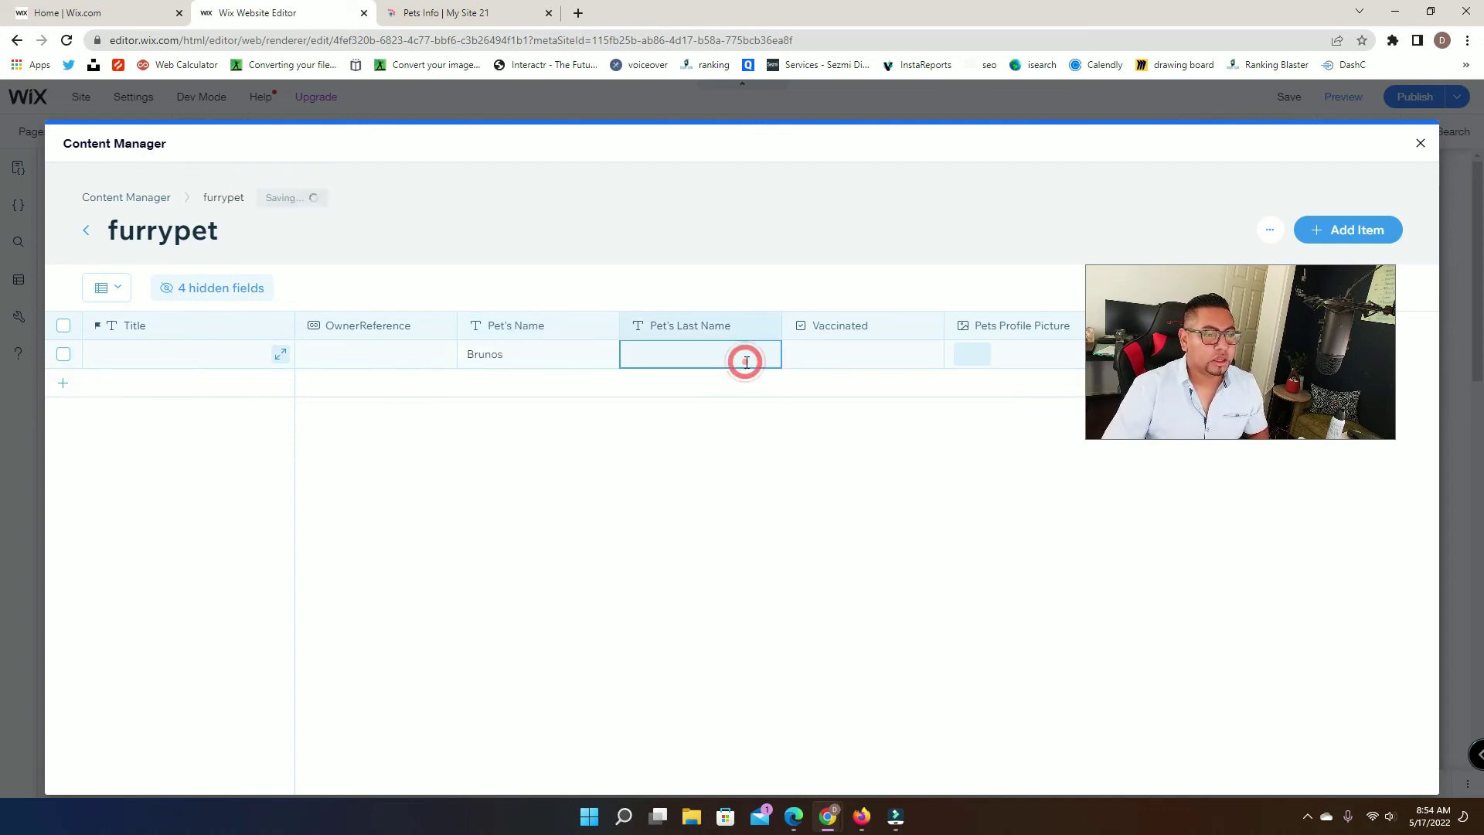
click(747, 363)
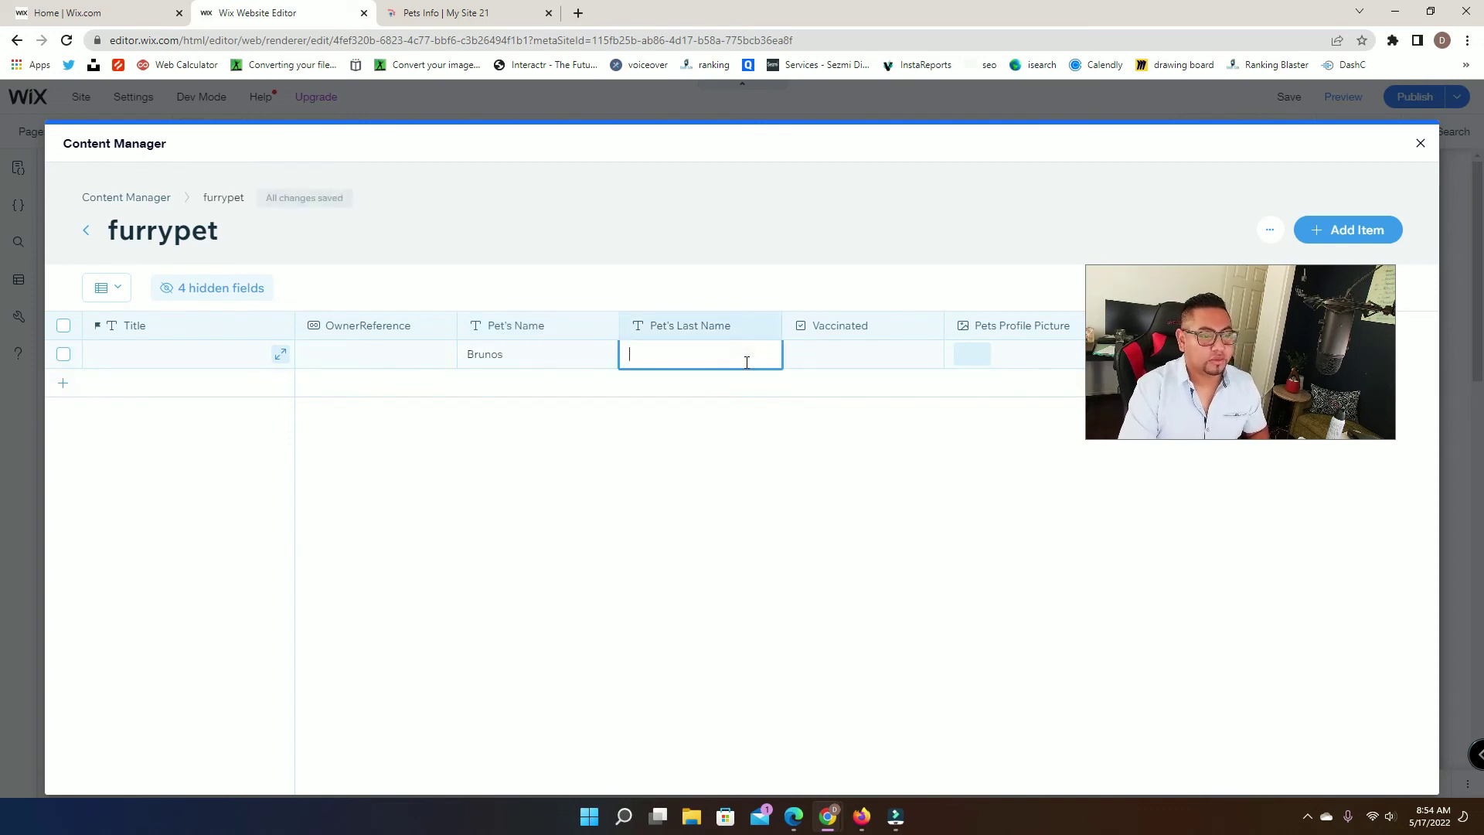
click(848, 354)
click(801, 357)
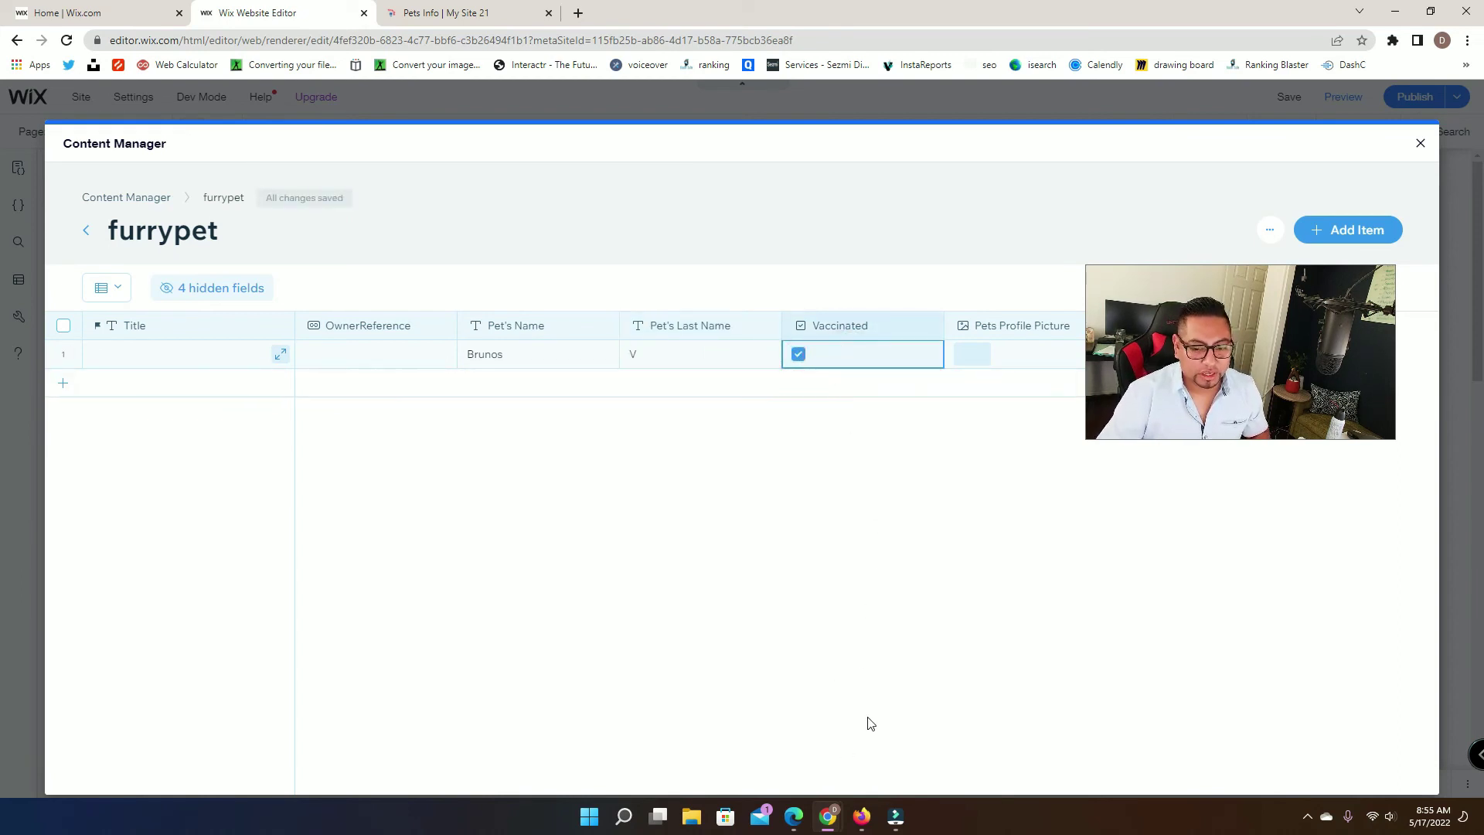
Search Media from Wix for DOG and set the white dog photo on a blue background as Brunos's Pets Profile Picture
click(985, 354)
click(195, 427)
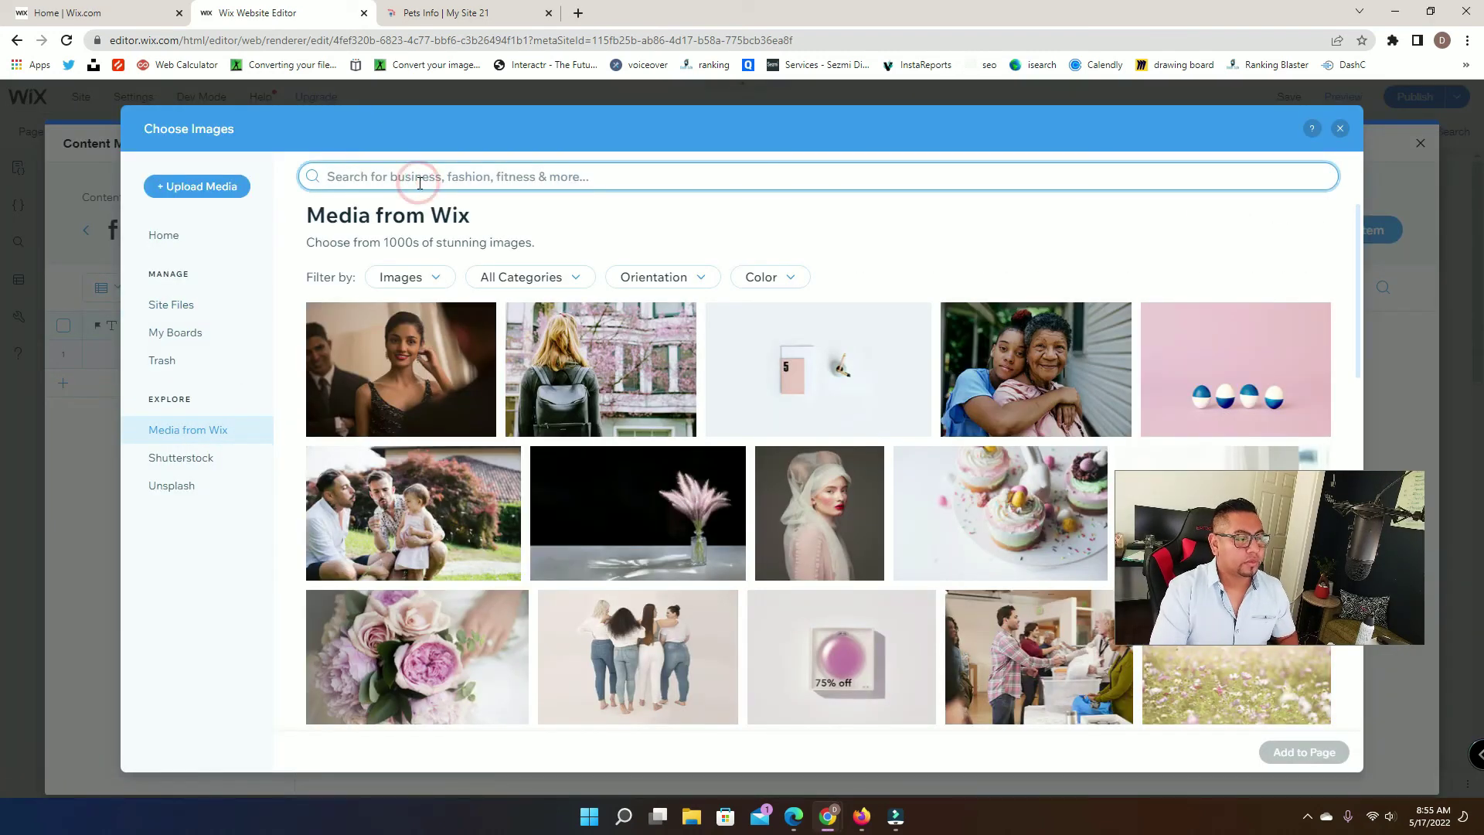
click(420, 179)
text(GOG)
key(Return)
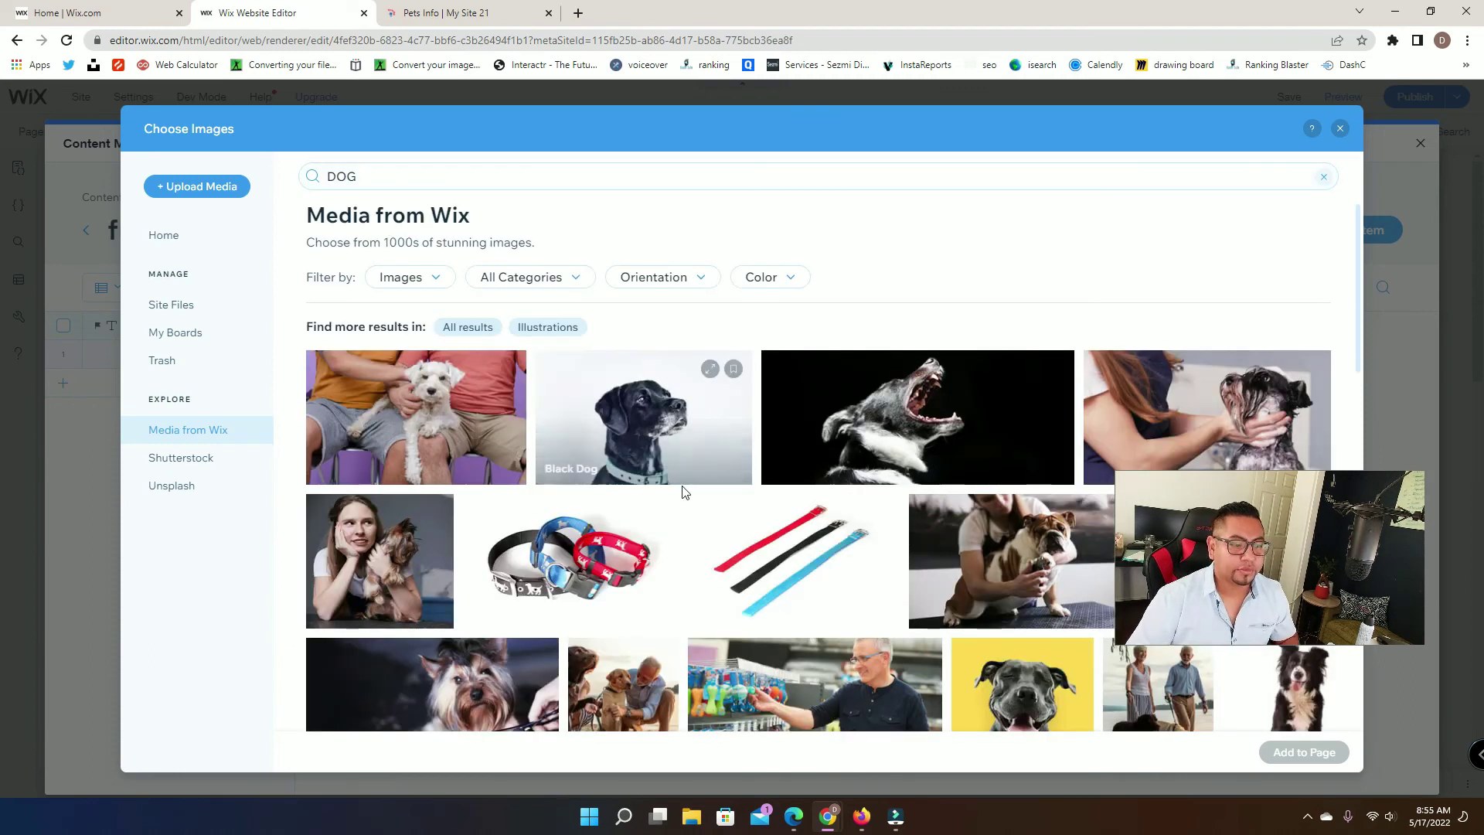
scroll(749, 578, down, 5)
scroll(749, 576, up, 2)
scroll(943, 623, down, 3)
scroll(943, 623, down, 3)
scroll(884, 642, down, 1)
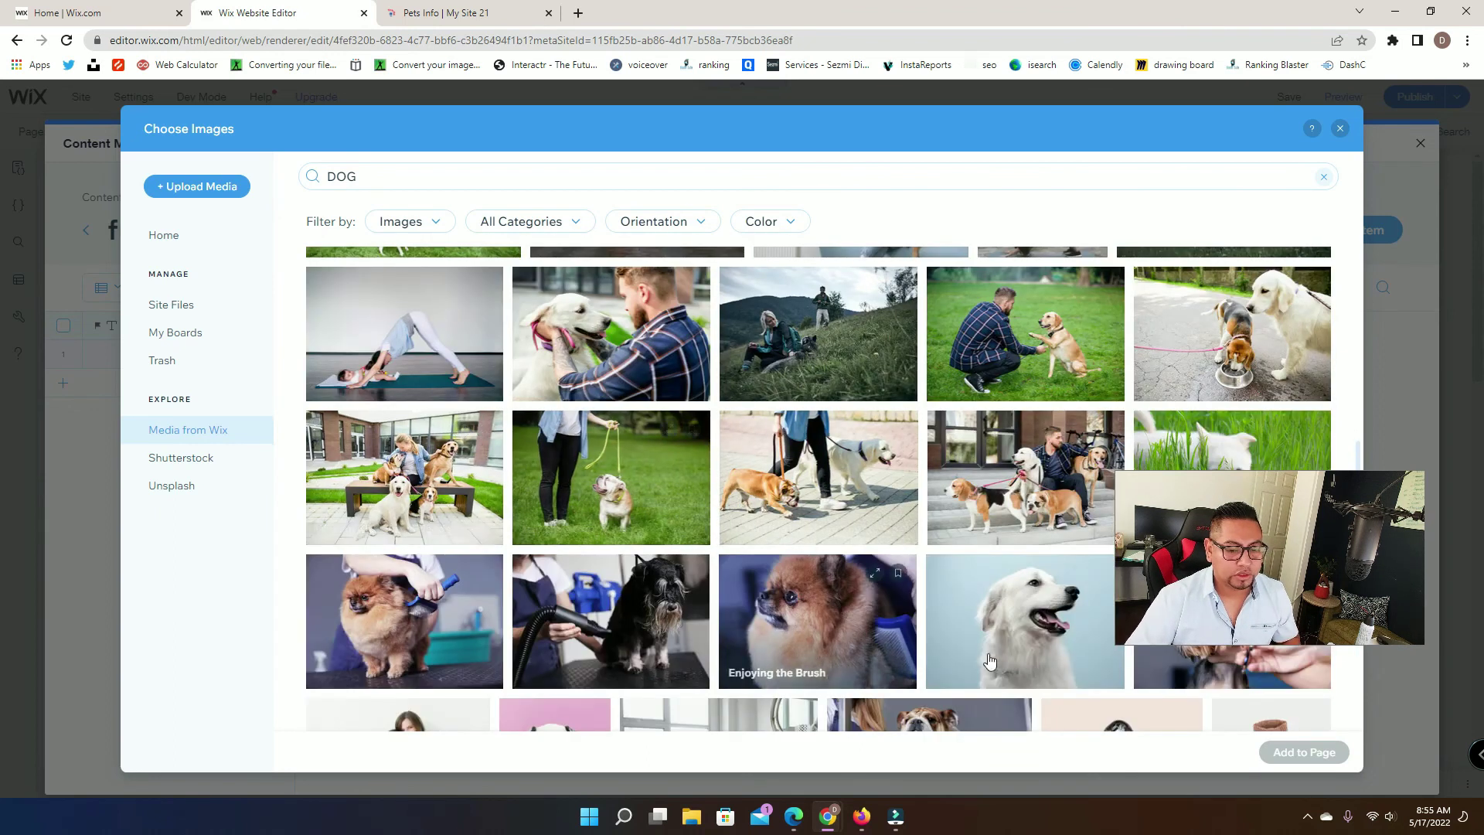
click(1013, 625)
click(1322, 751)
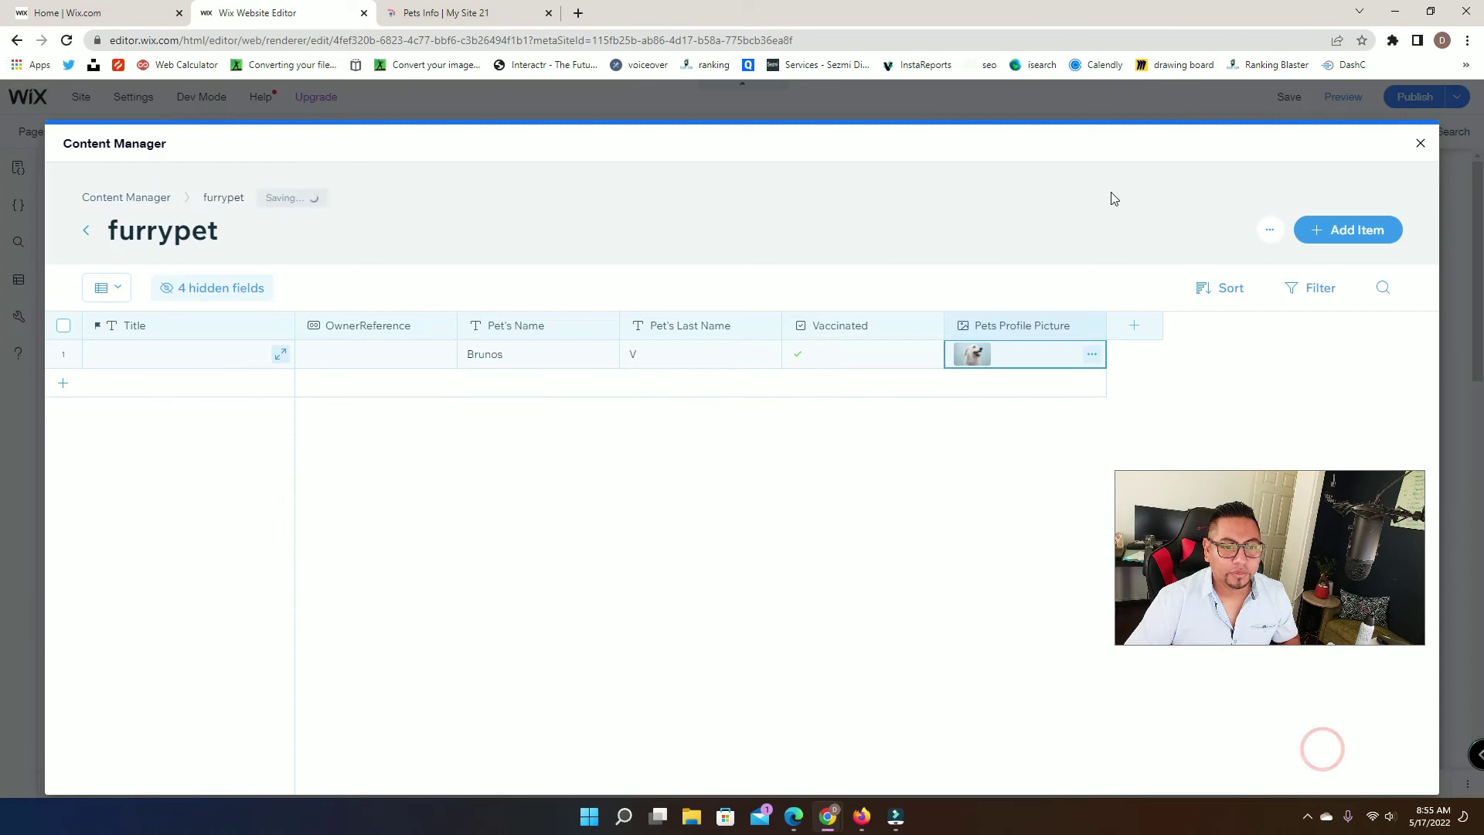
Add an item to the Personal Information collection with the owner's full name and phone number
click(87, 231)
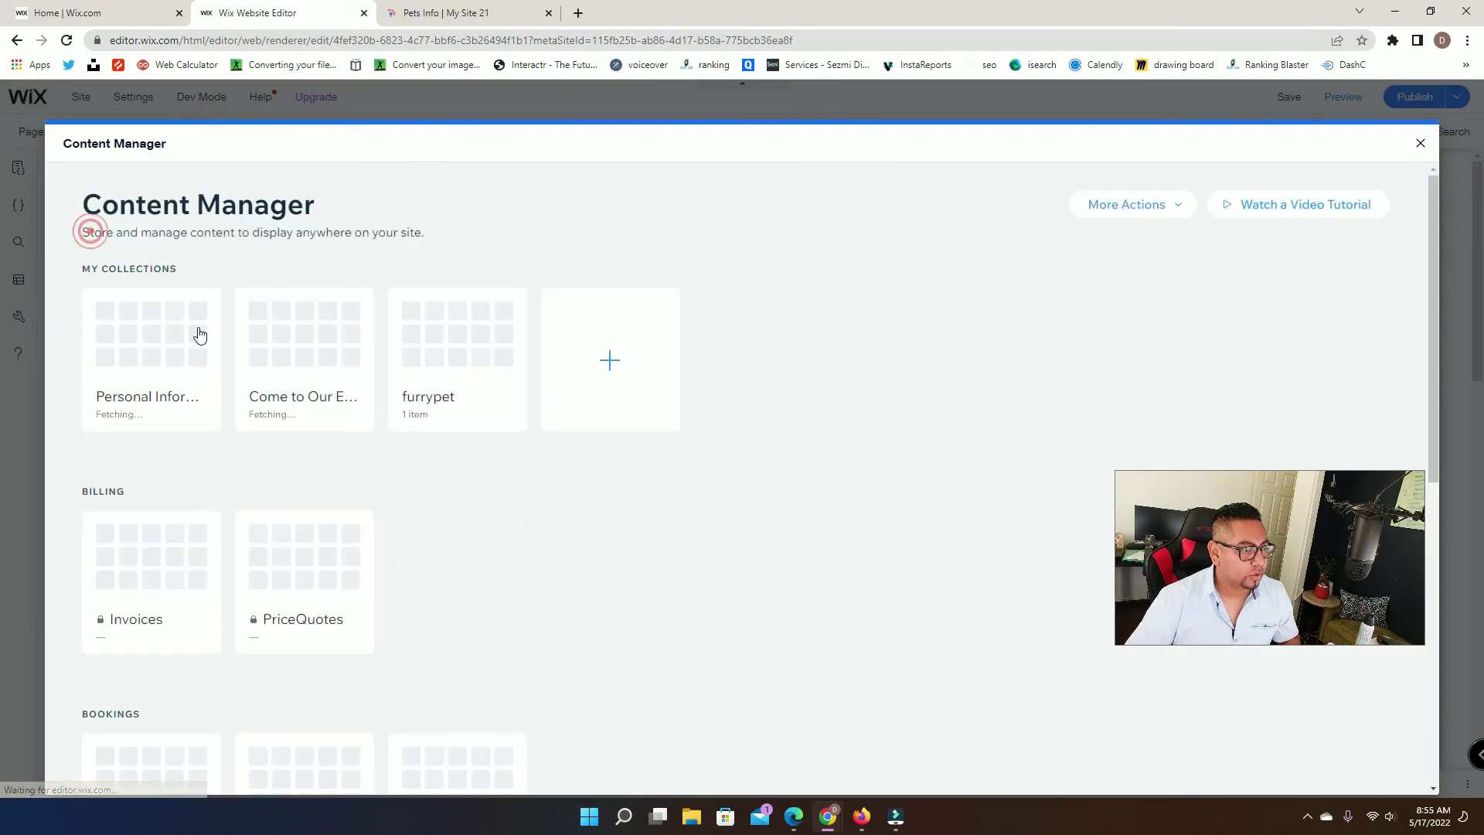
click(168, 319)
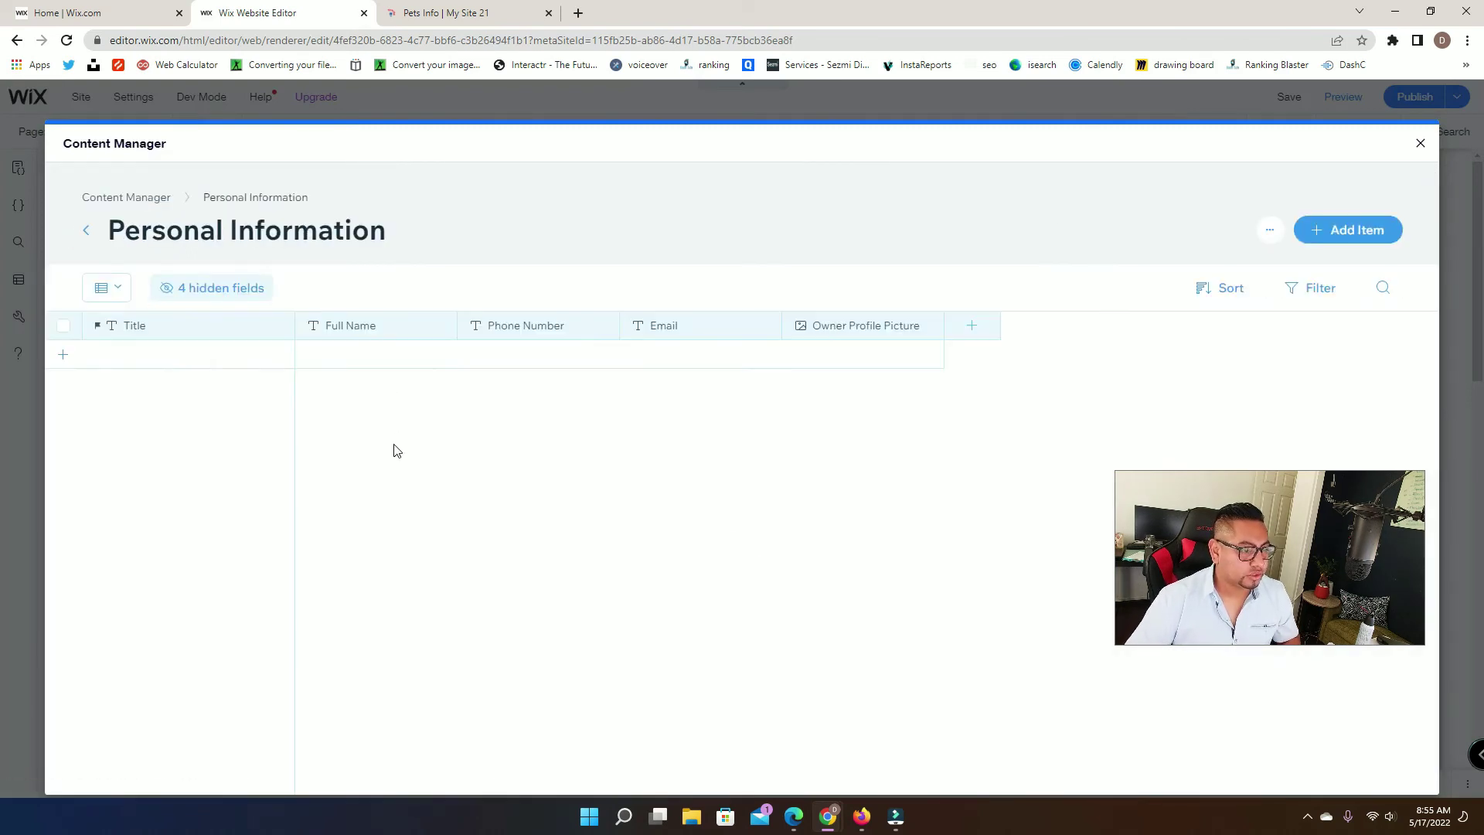
click(375, 354)
click(381, 355)
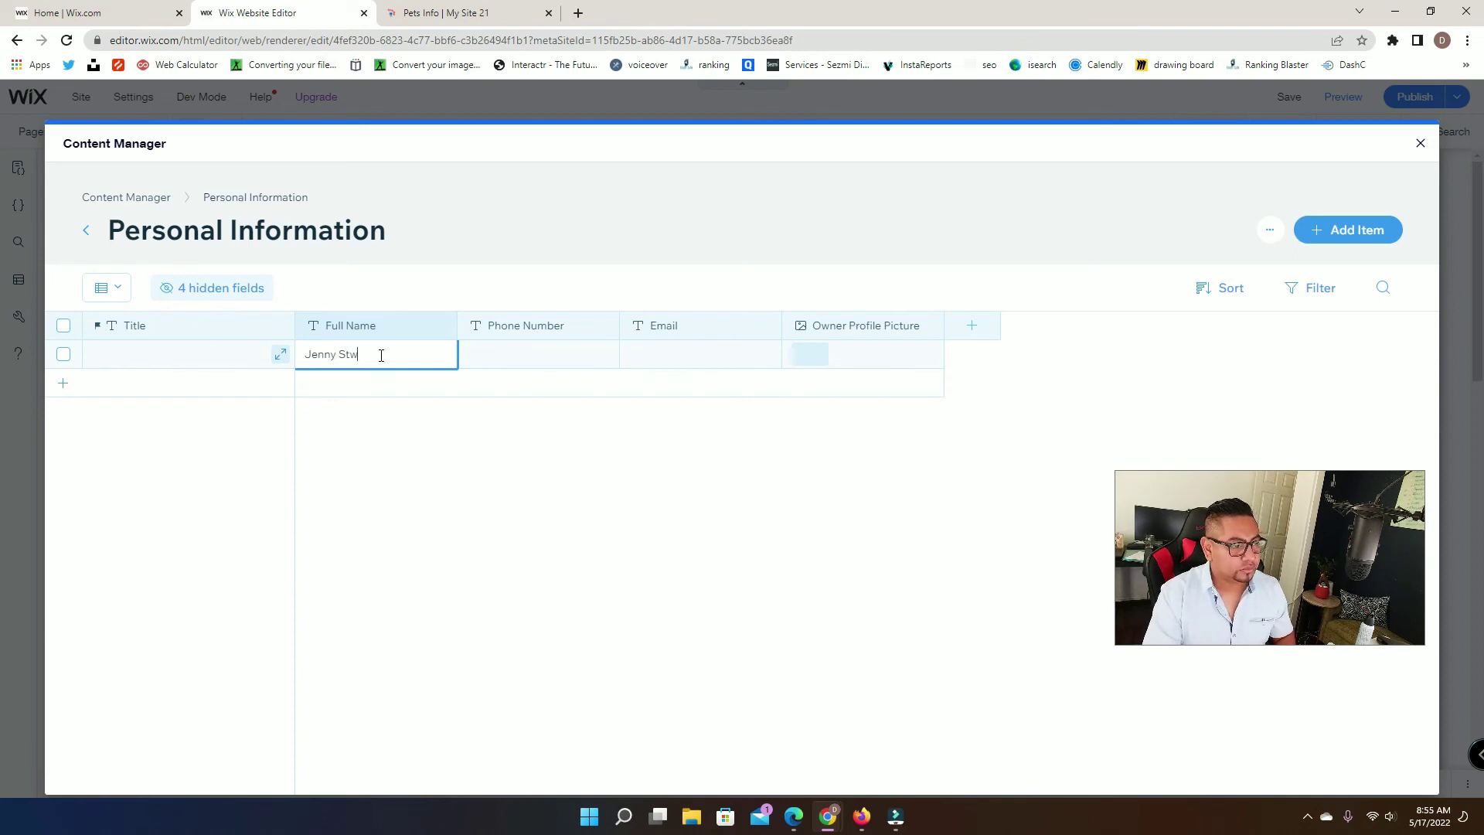
click(514, 338)
click(466, 356)
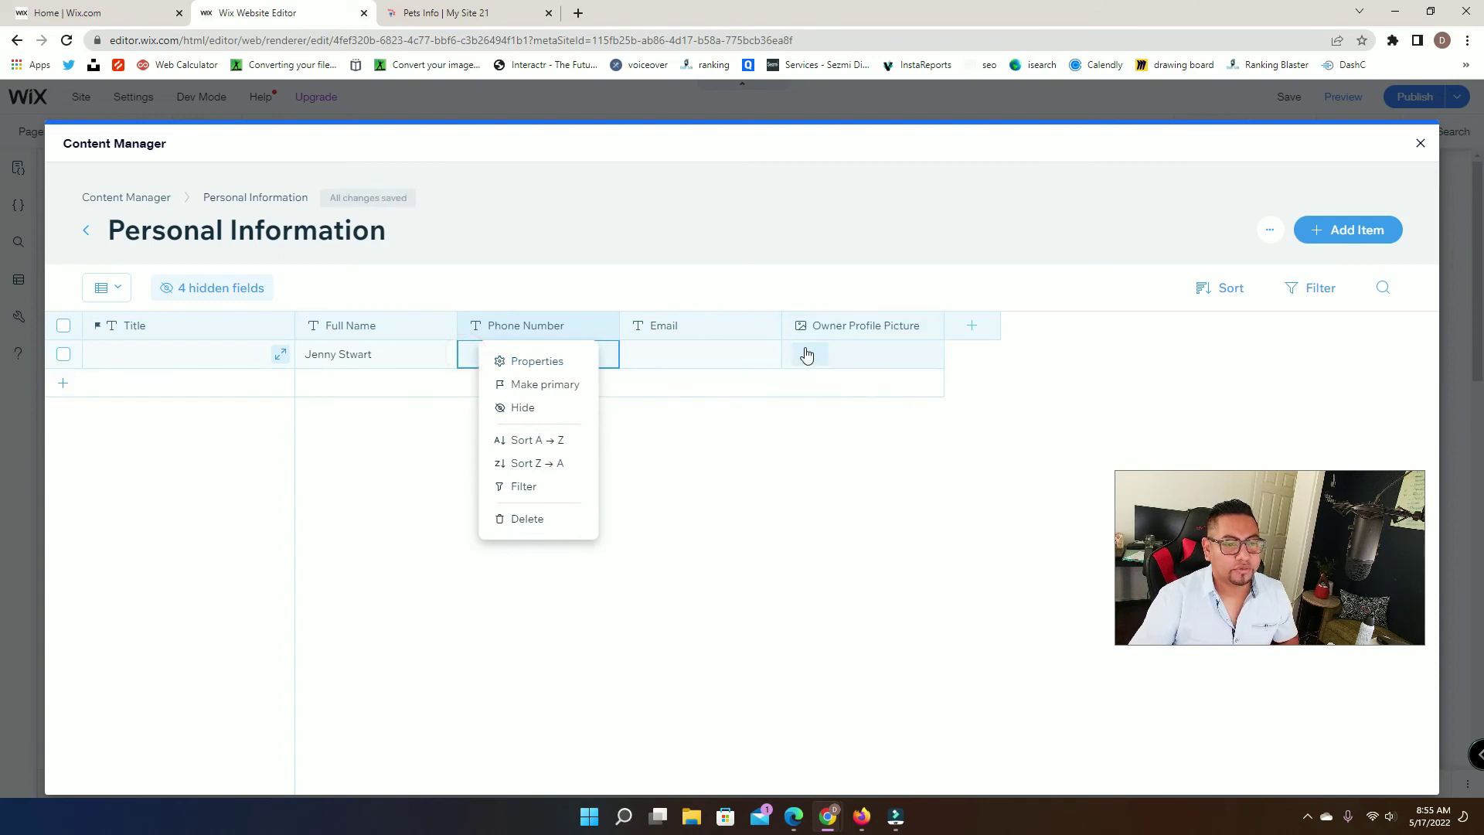
click(470, 343)
text(888-88)
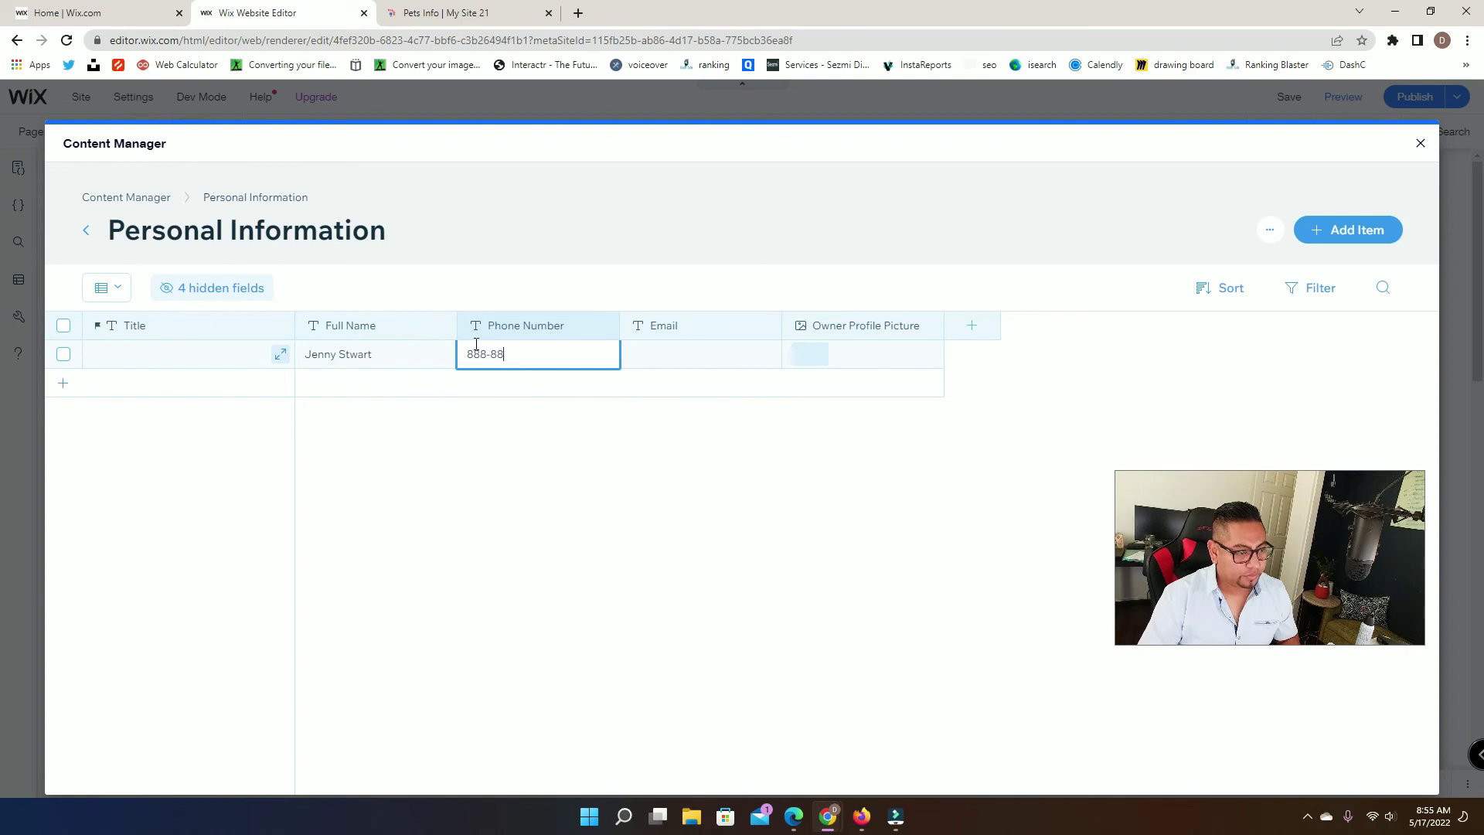
Set the owner's Owner Profile Picture to the Small Business Owner photo from Media from Wix
click(803, 354)
click(807, 350)
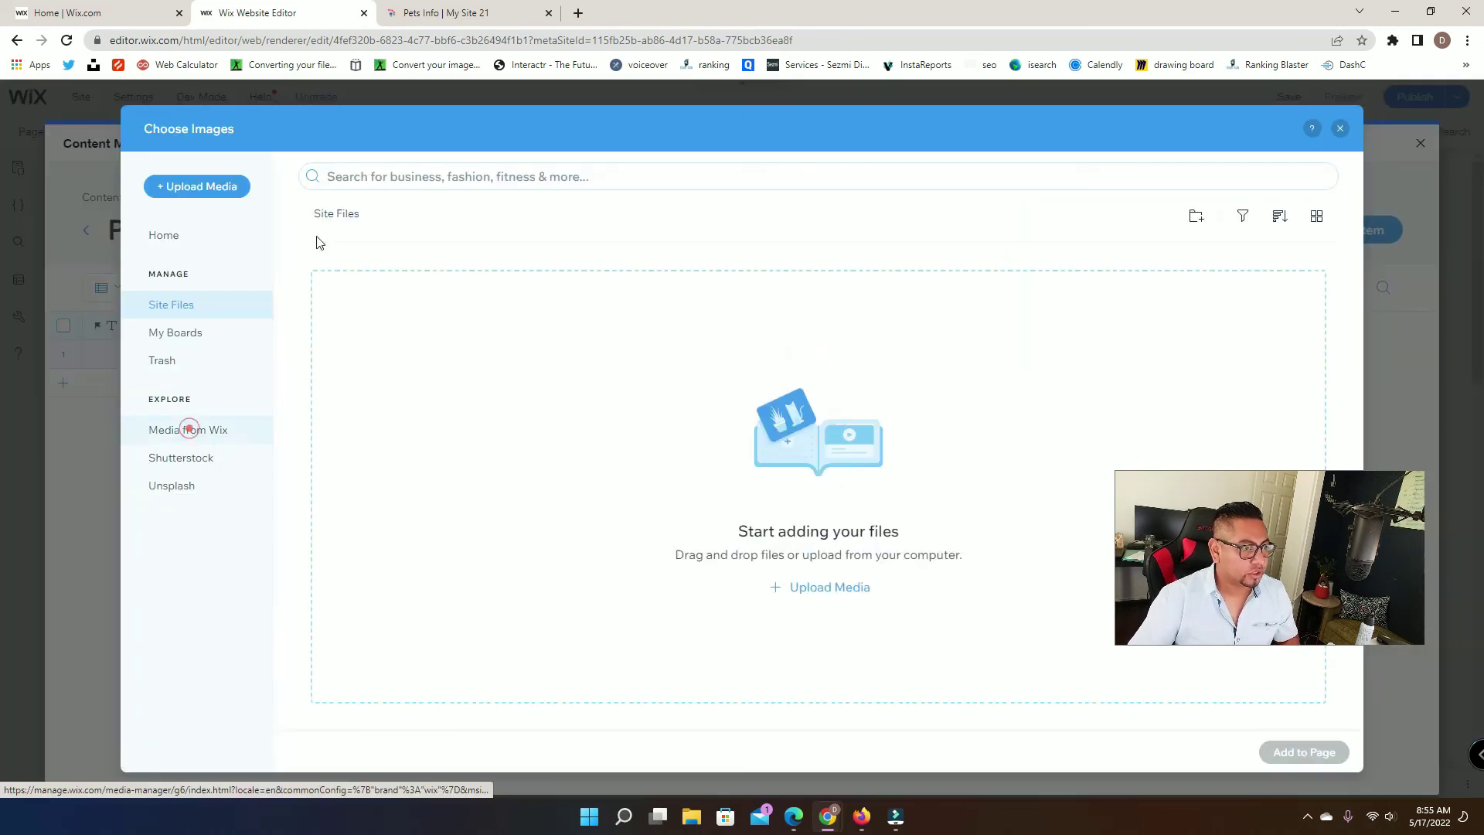
click(189, 433)
click(355, 172)
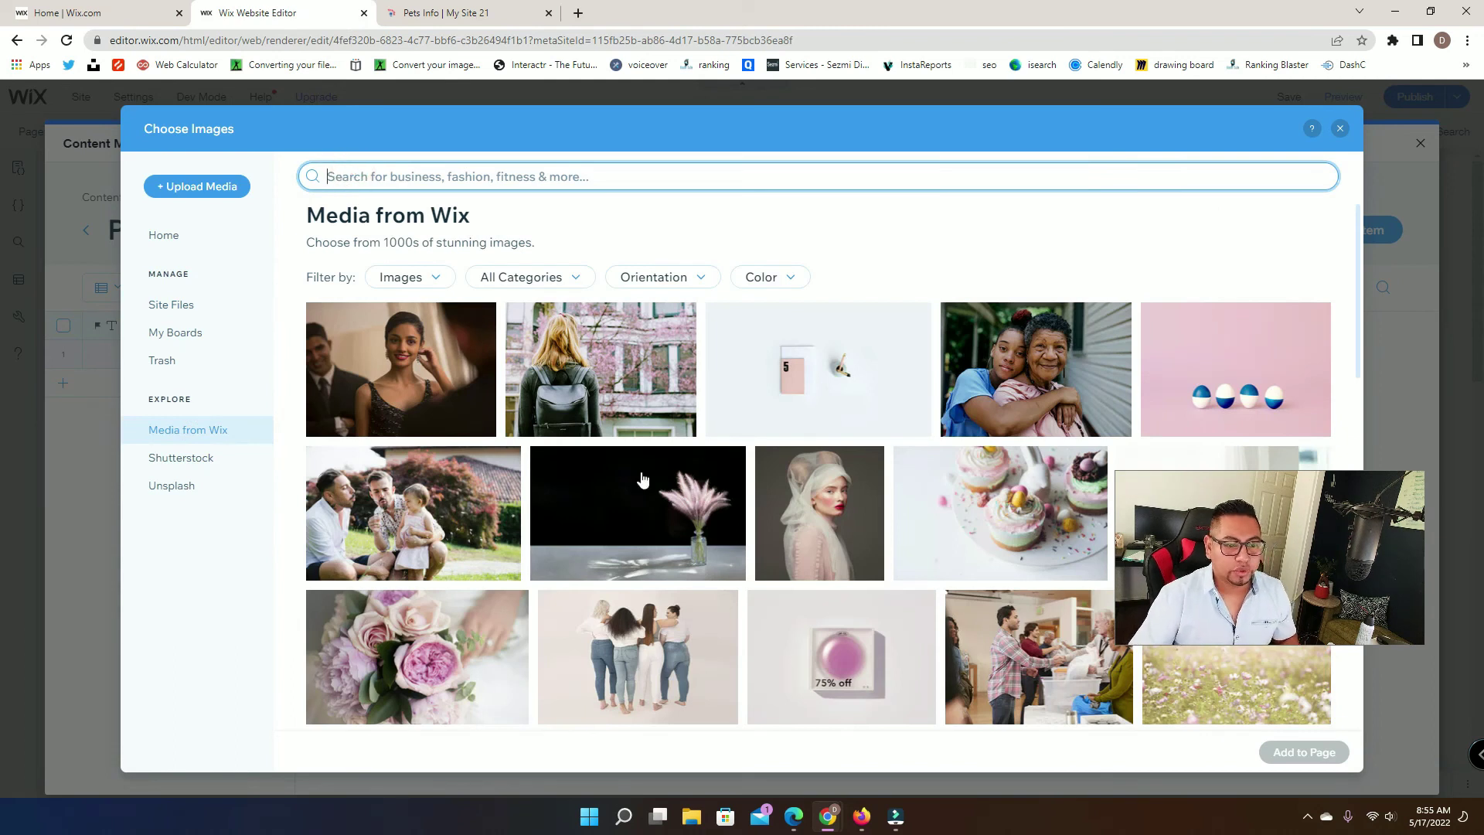
scroll(716, 525, down, 10)
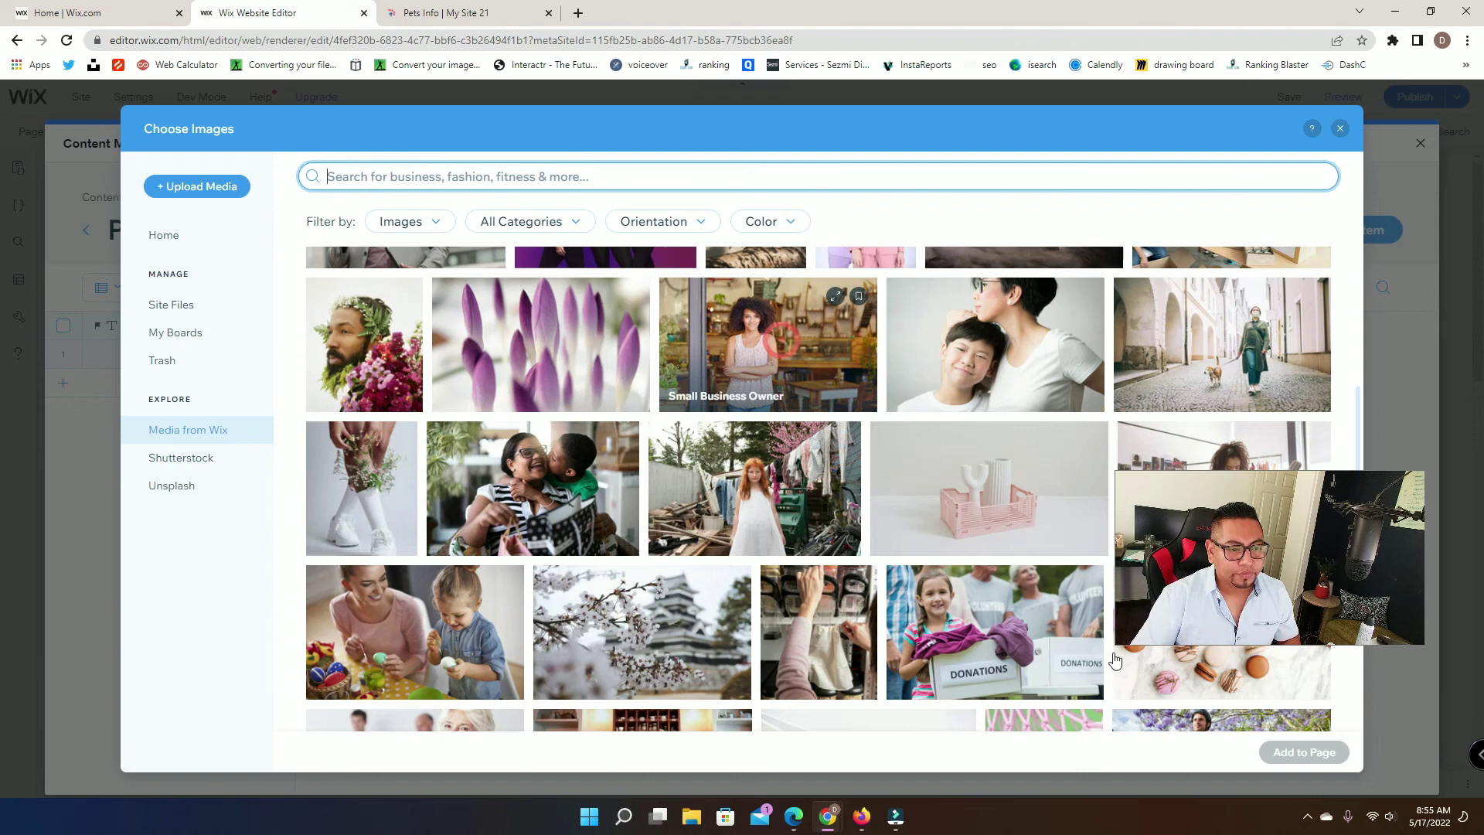
click(774, 338)
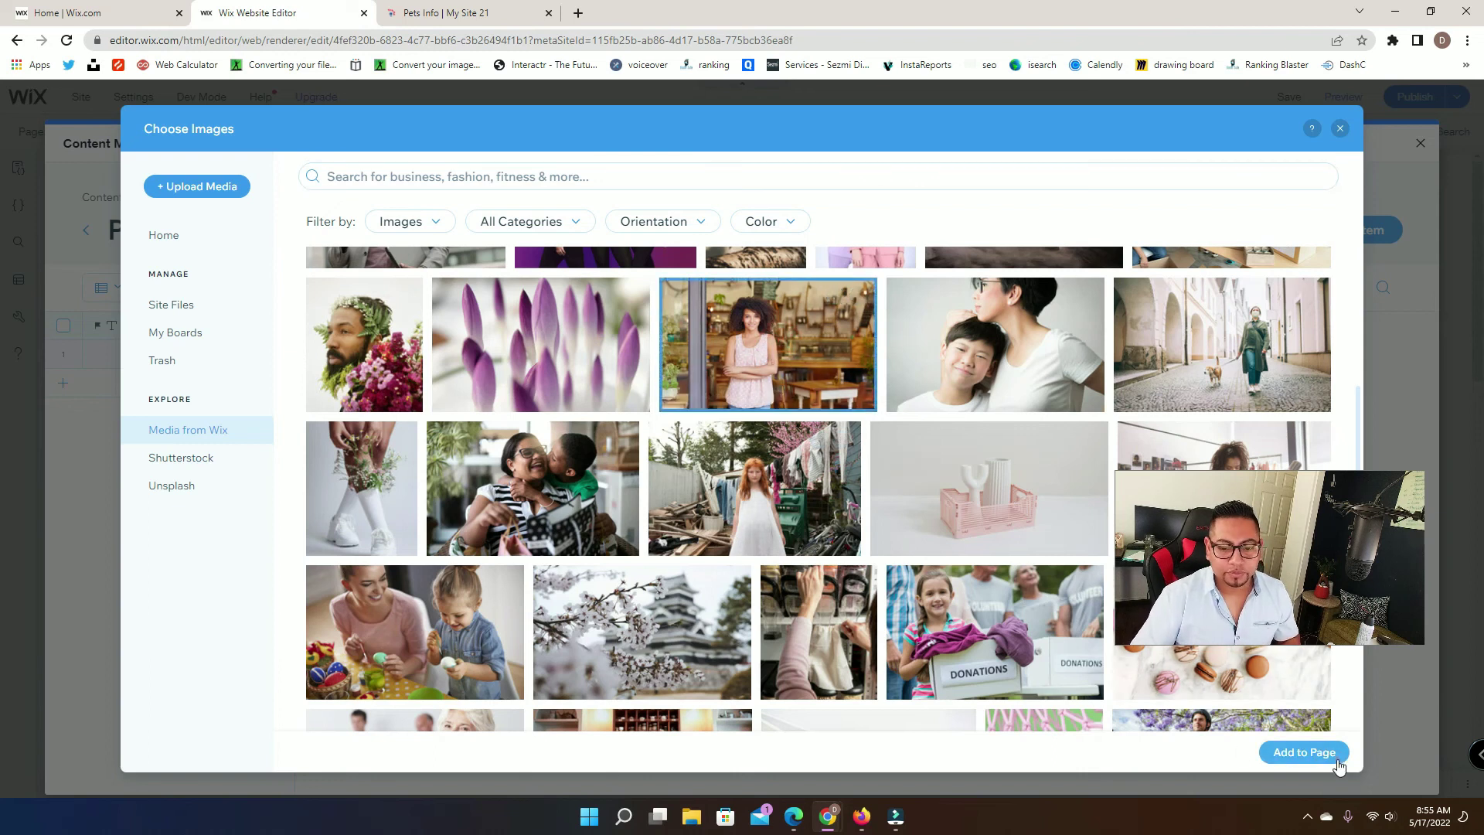
click(1314, 754)
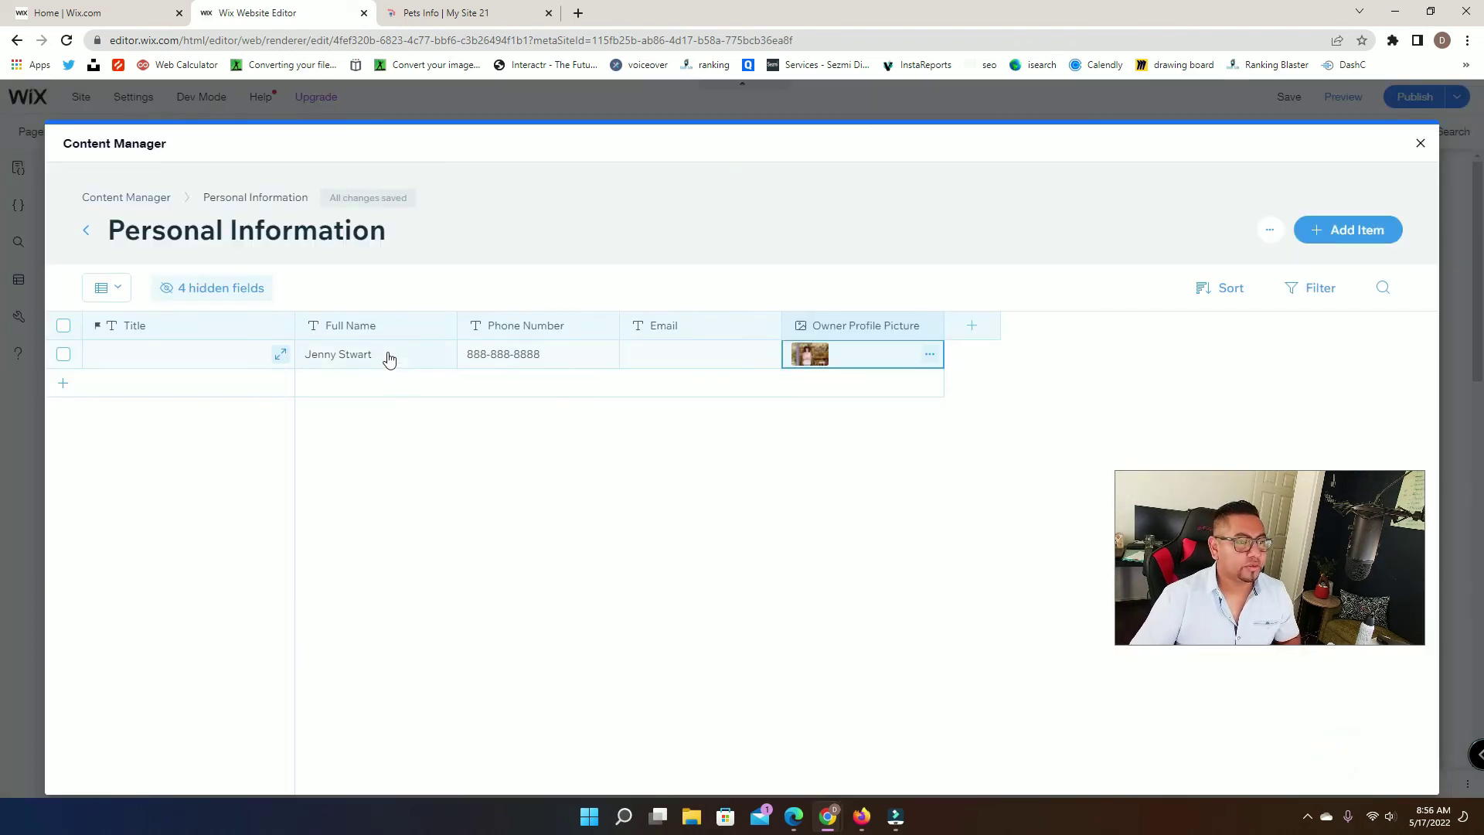
Link the Brunos item in the furrypet collection to the Untitled owner through its OwnerReference field
click(78, 226)
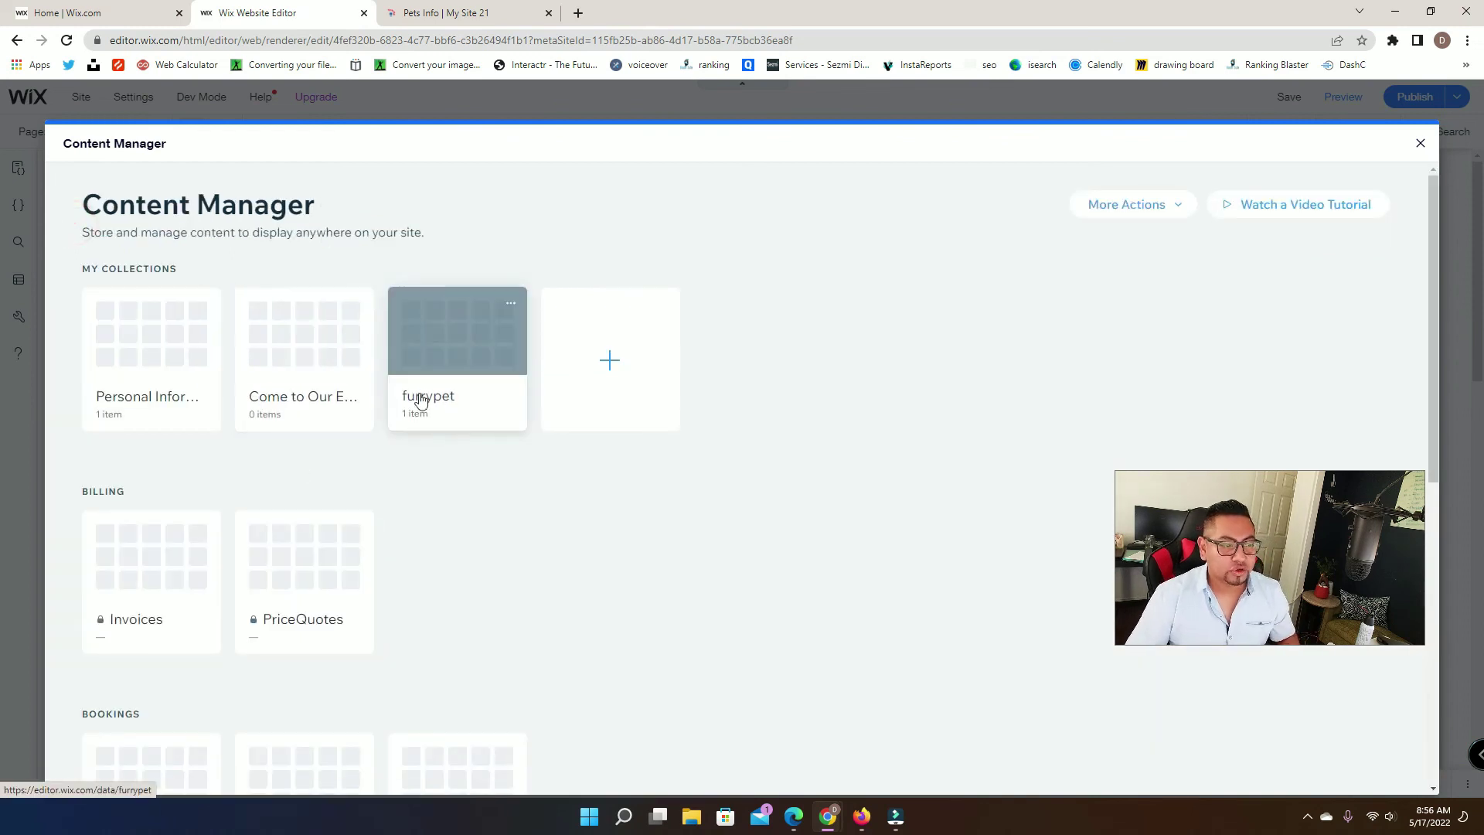
click(492, 350)
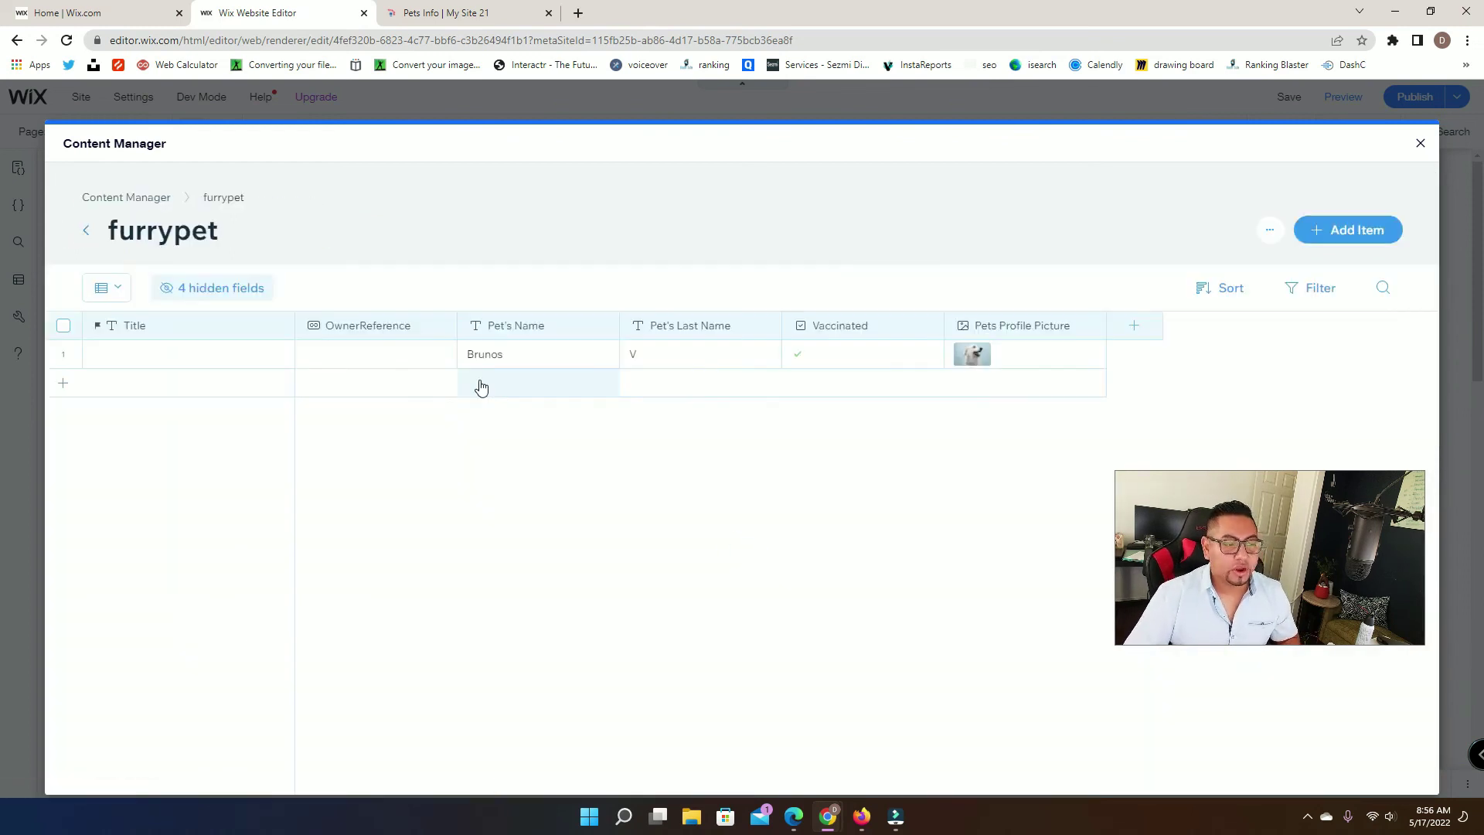
click(307, 356)
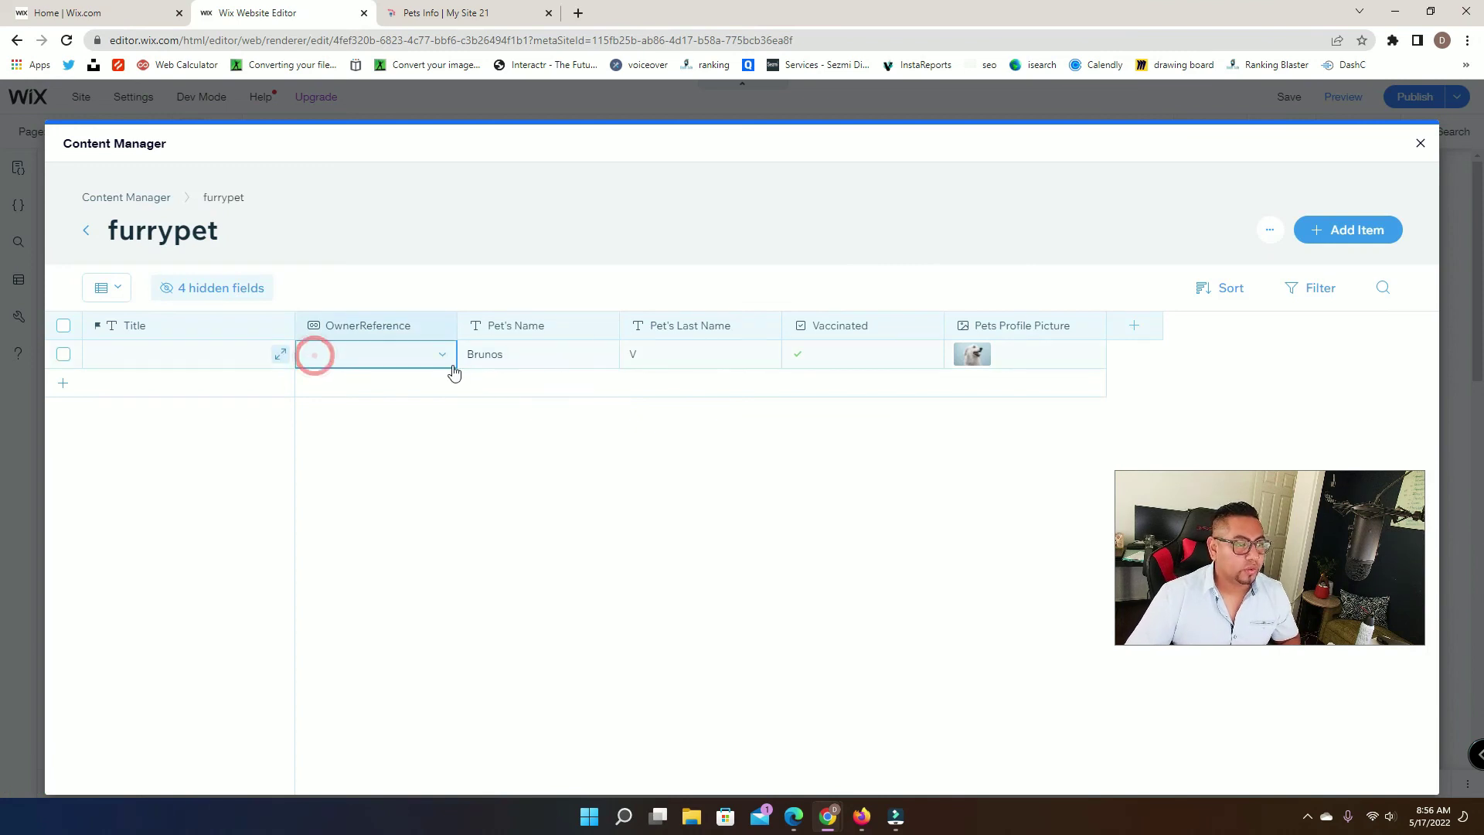
click(417, 354)
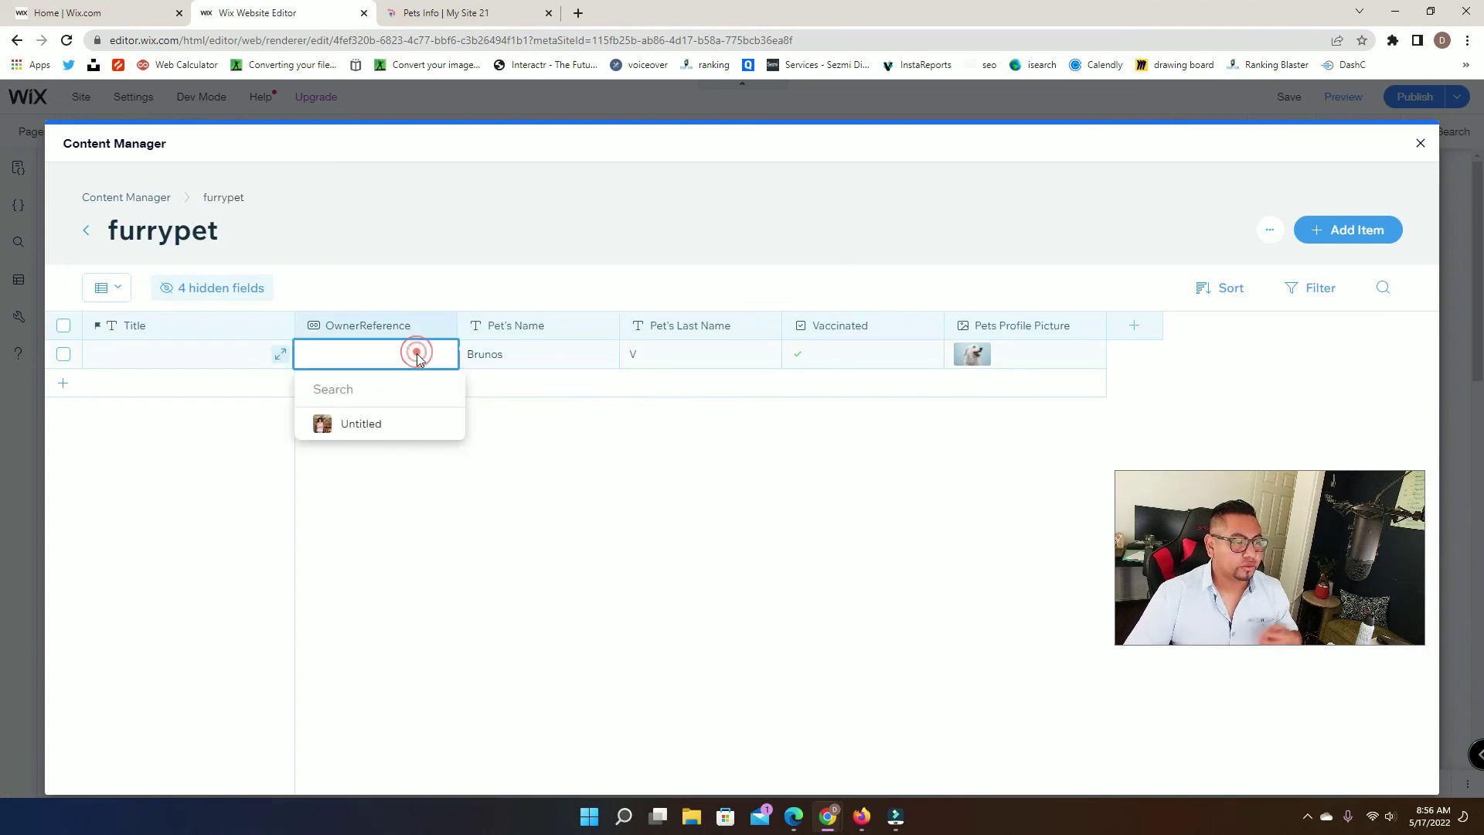
click(354, 428)
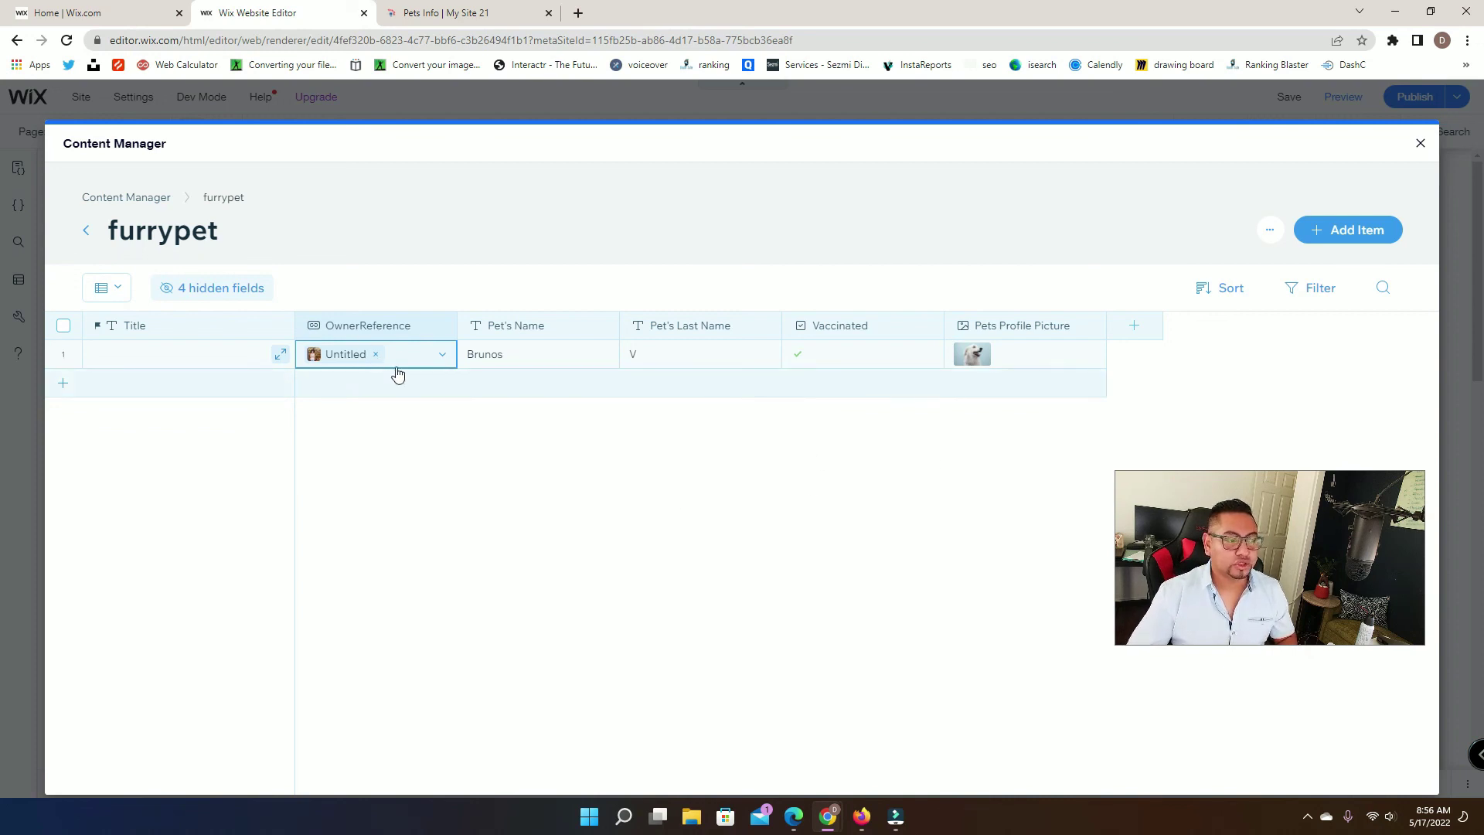
Publish the site with the new collection data and reload the live Pets Info page to check the pet and owner details
click(1422, 143)
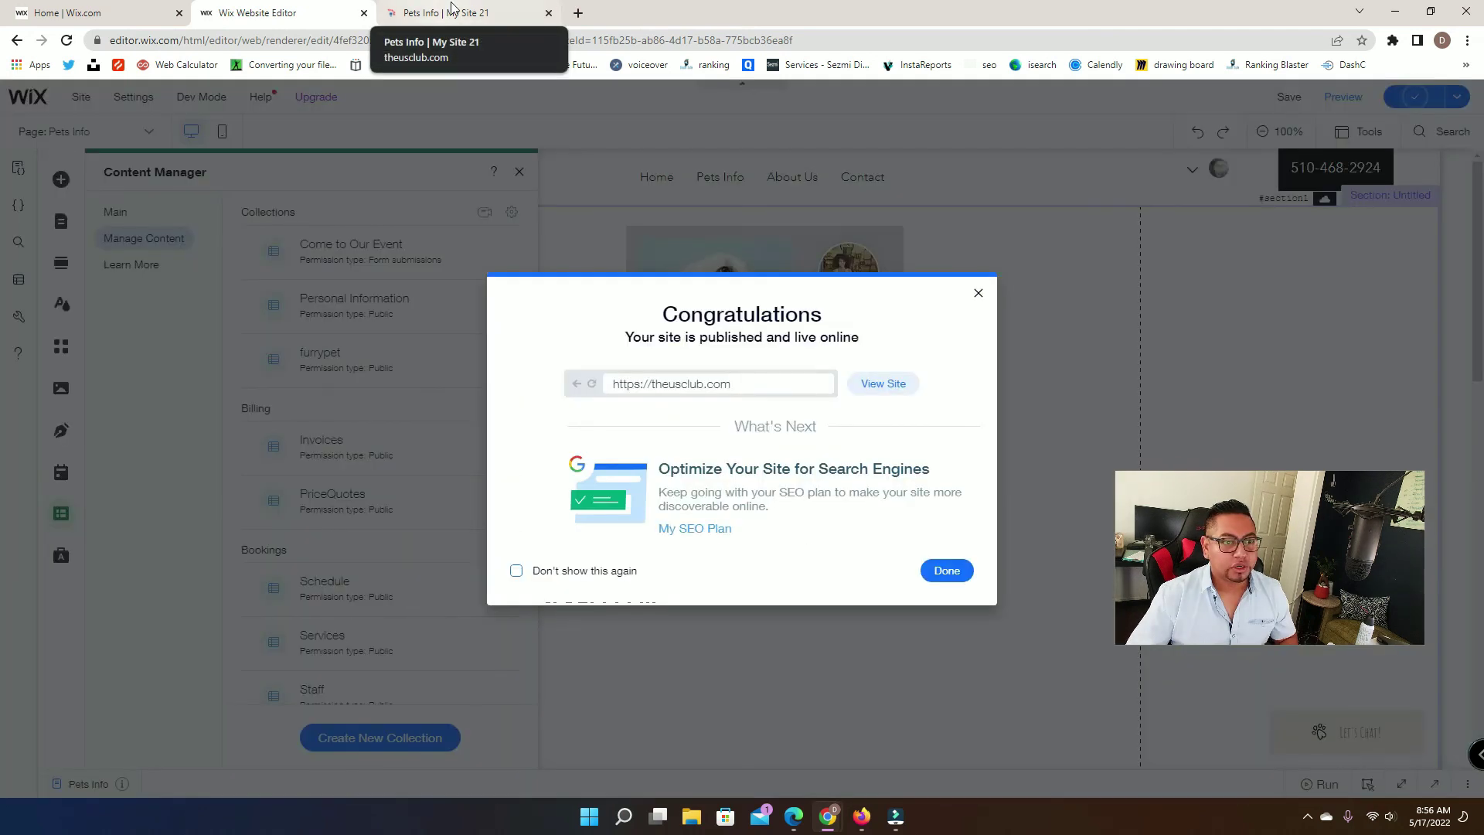
click(446, 14)
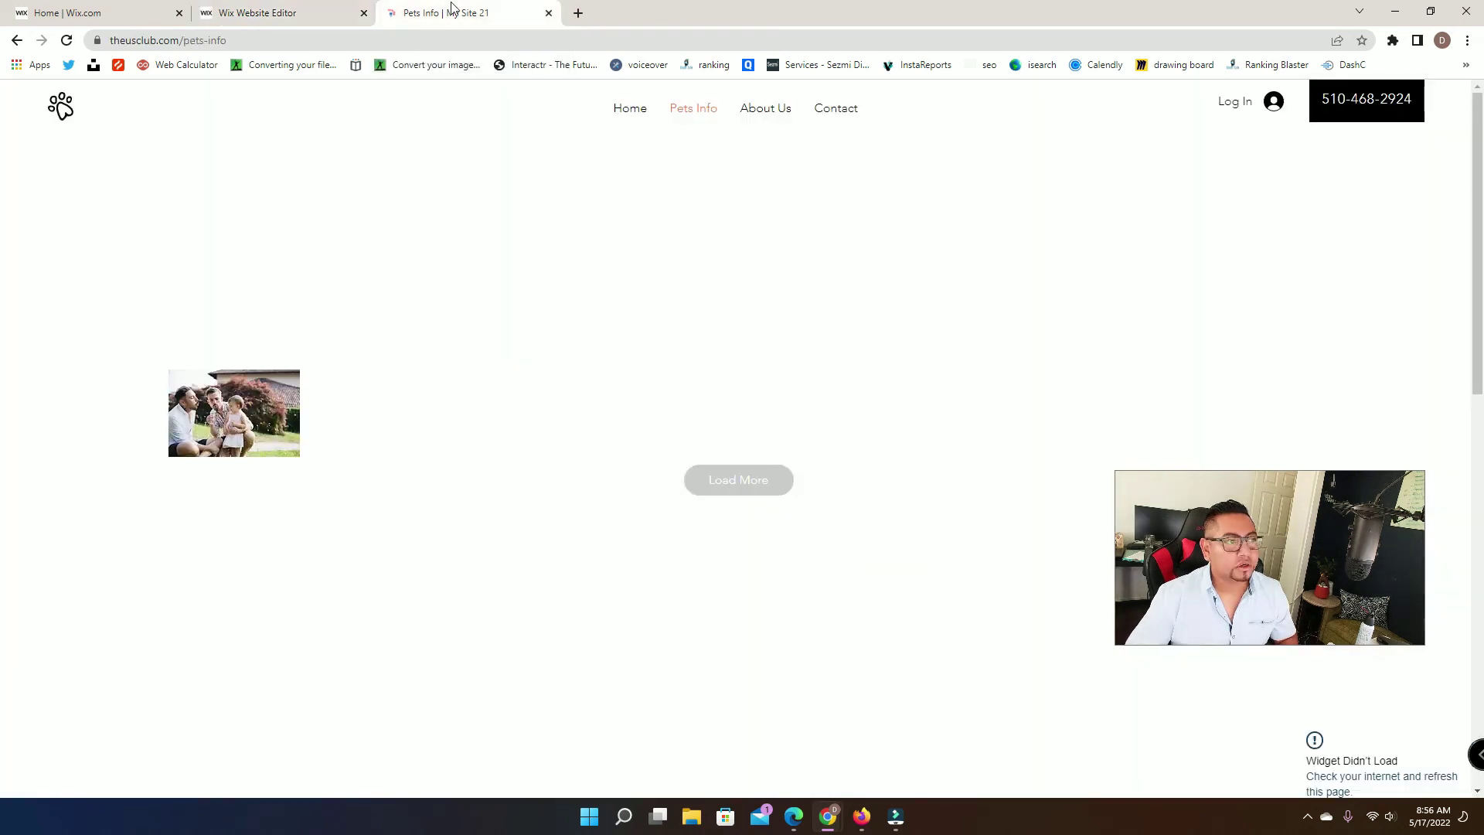
click(67, 40)
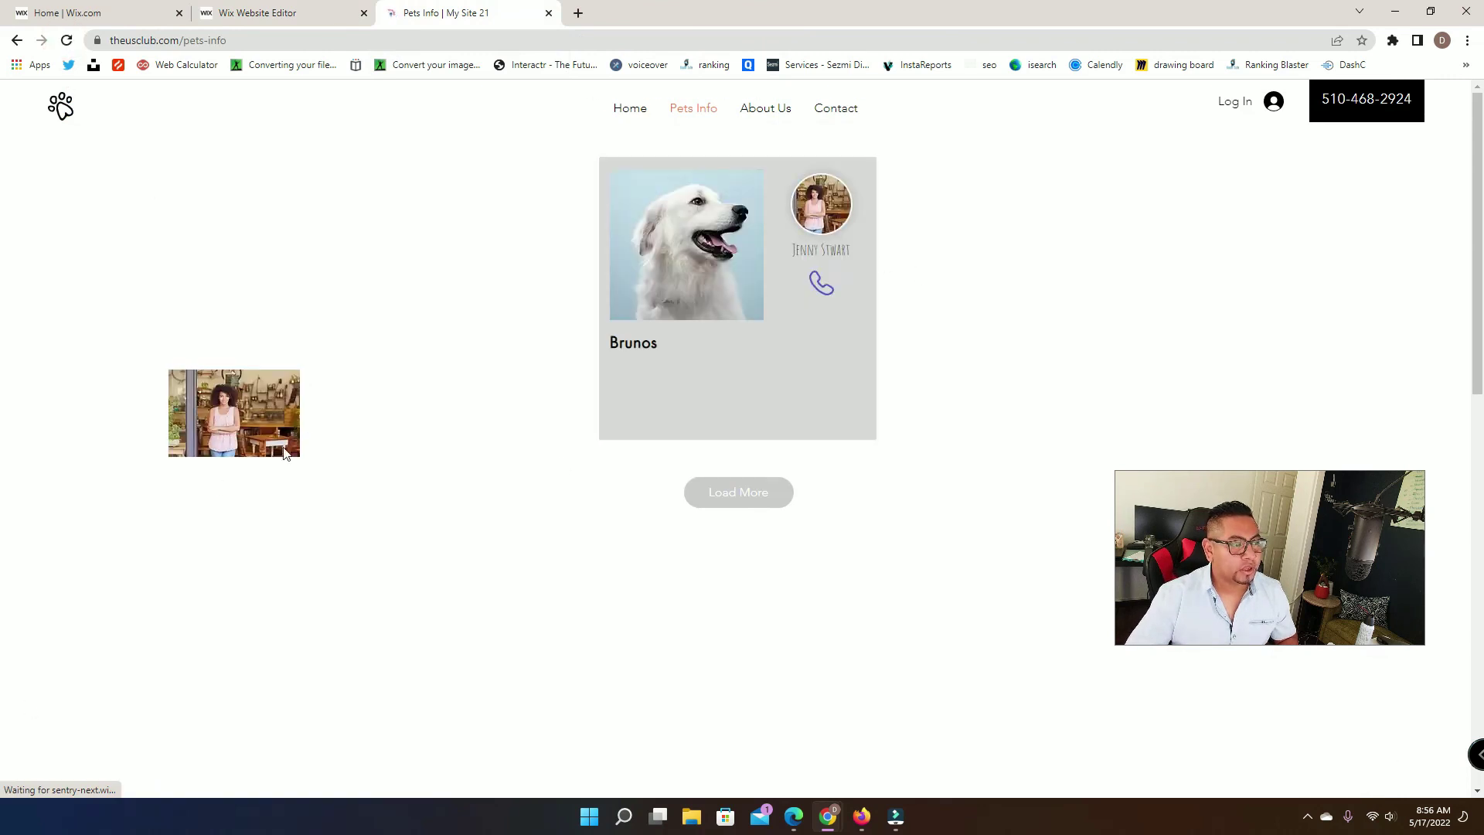
click(190, 355)
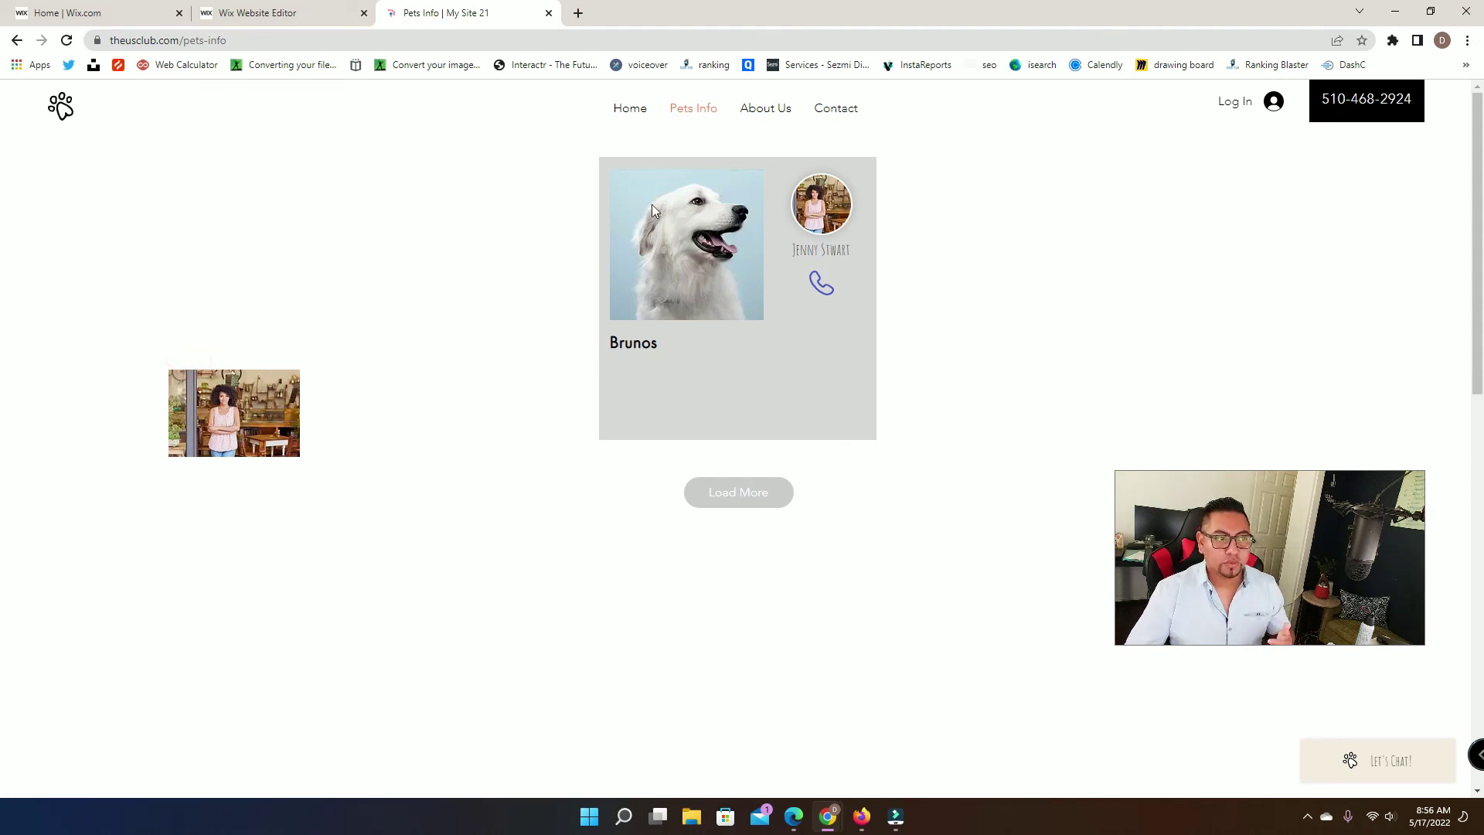
Return to the Pets Info canvas in the Wix Editor and select the repeater
click(310, 13)
click(978, 293)
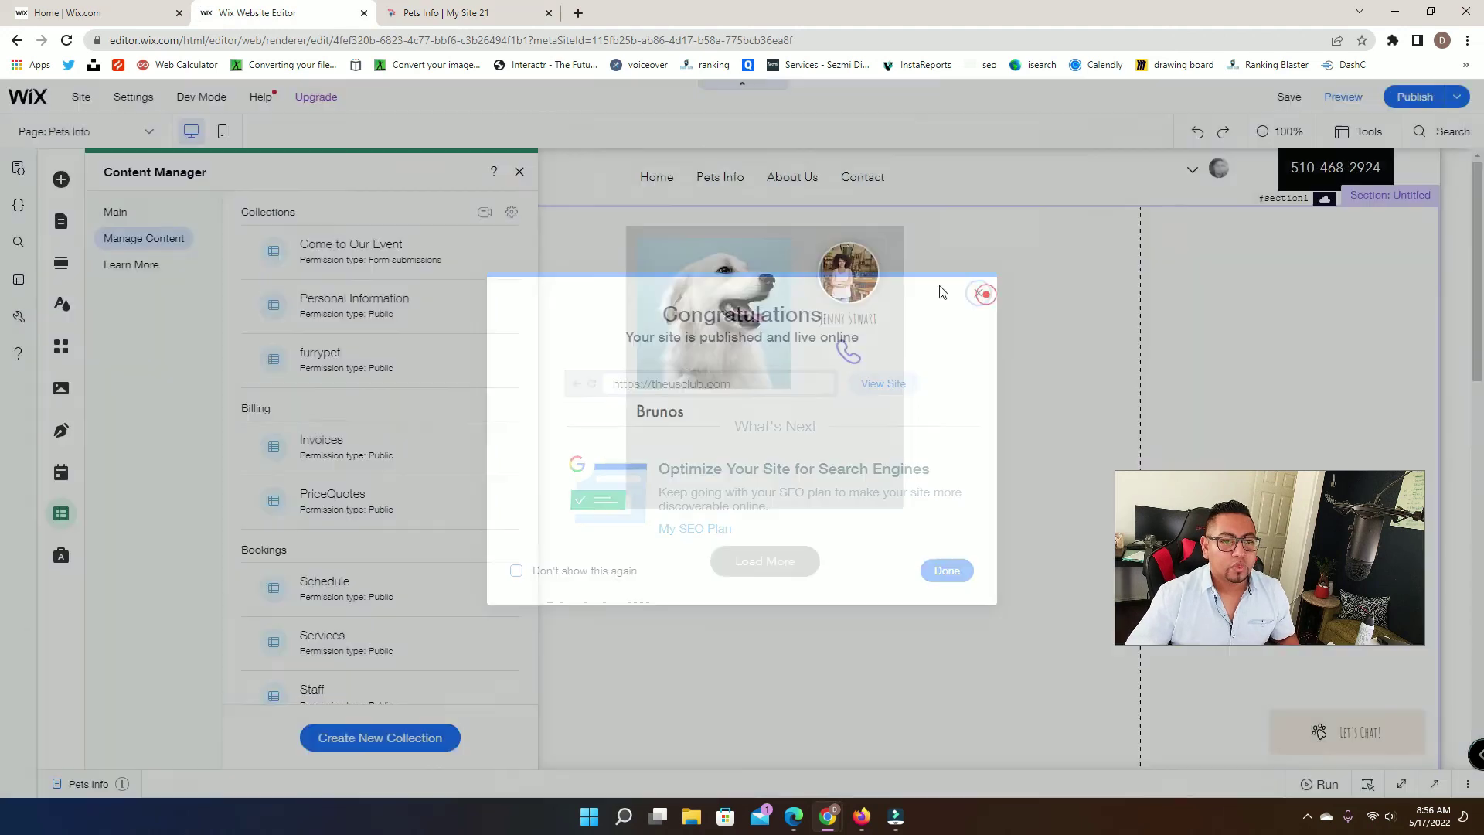
click(520, 172)
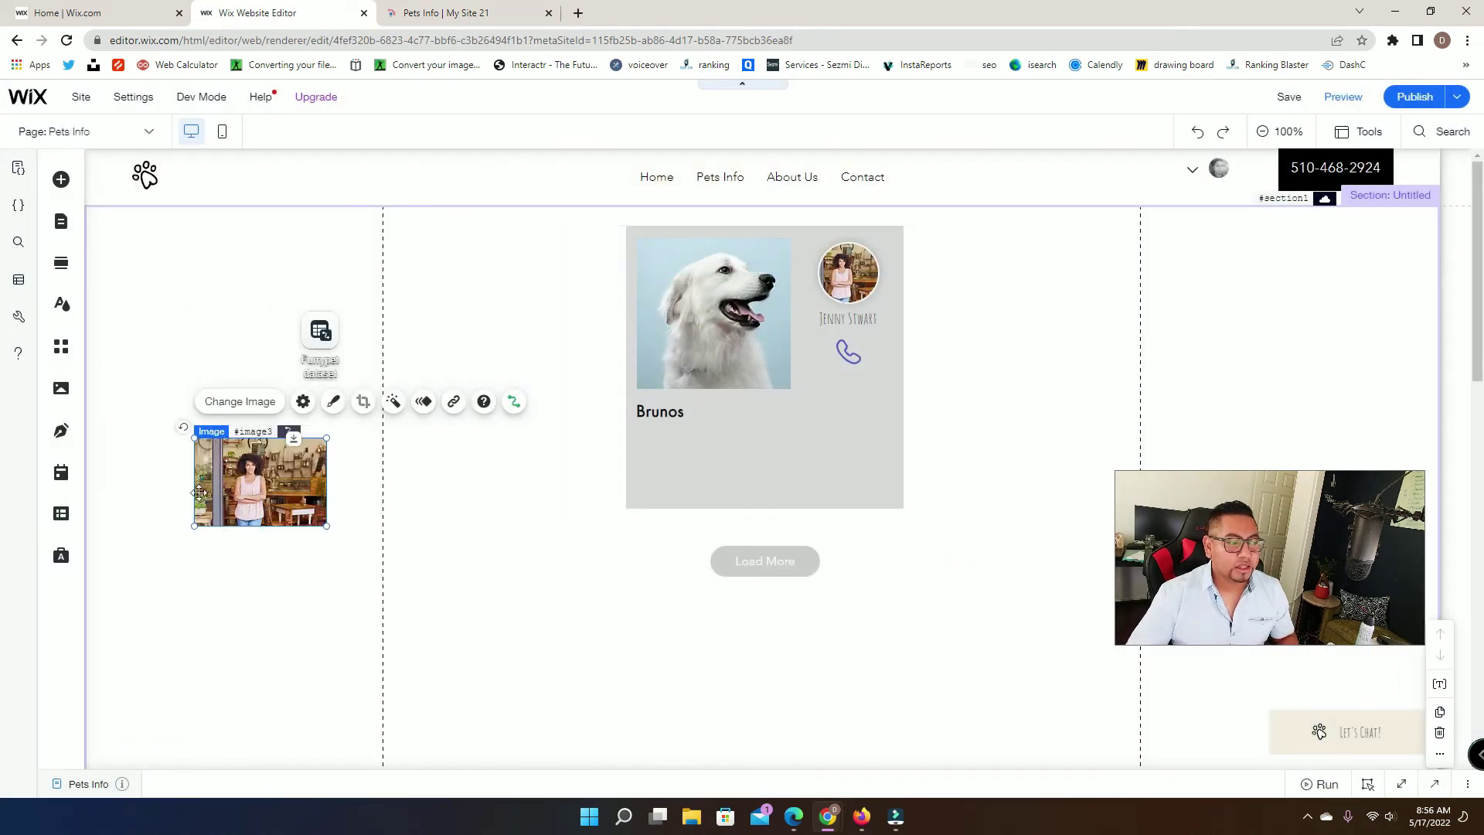
click(708, 294)
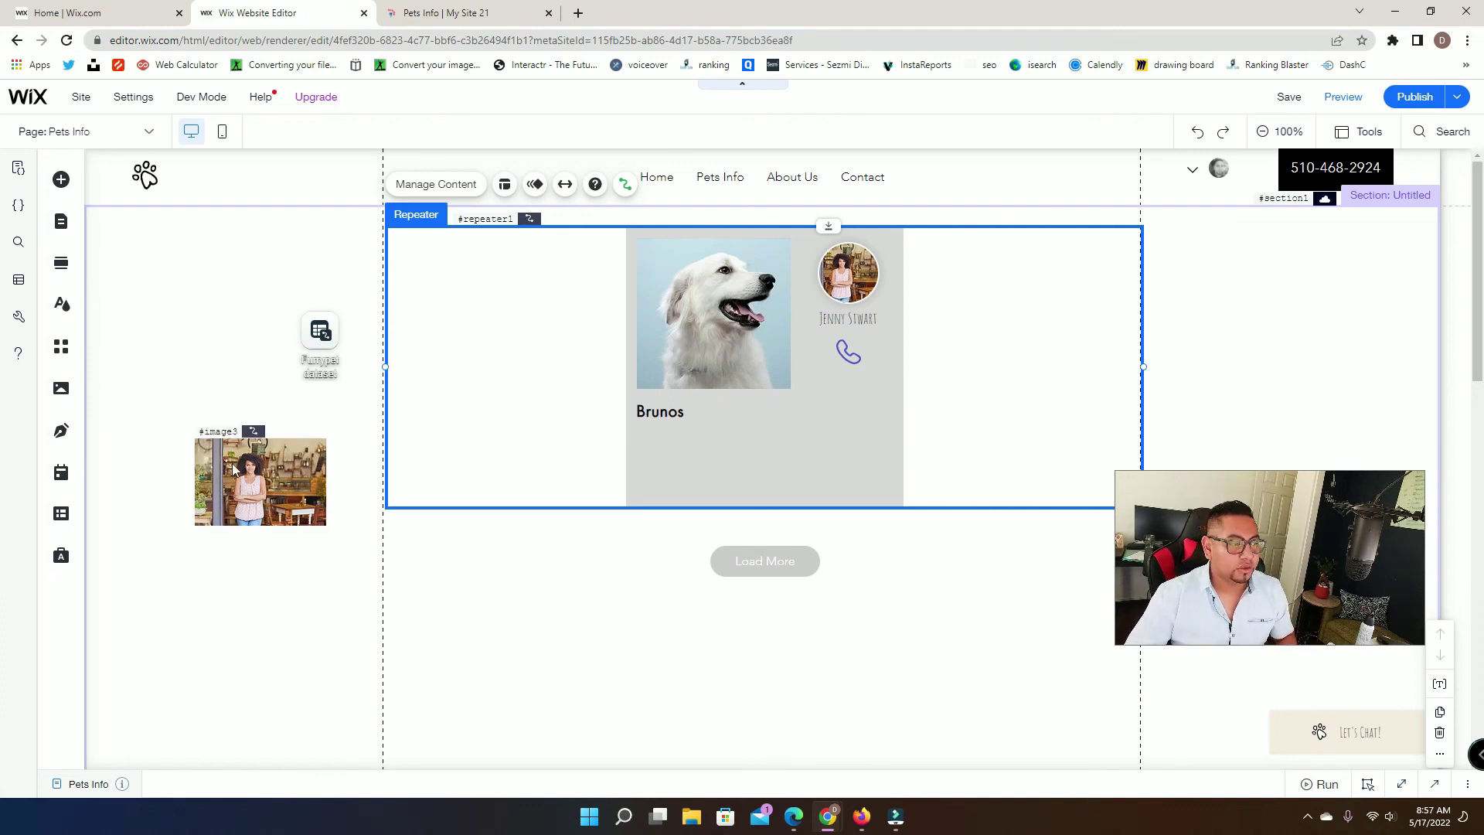
Delete the stray owner image outside the repeater, beneath the dataset on the Pets Info canvas
click(219, 402)
click(230, 485)
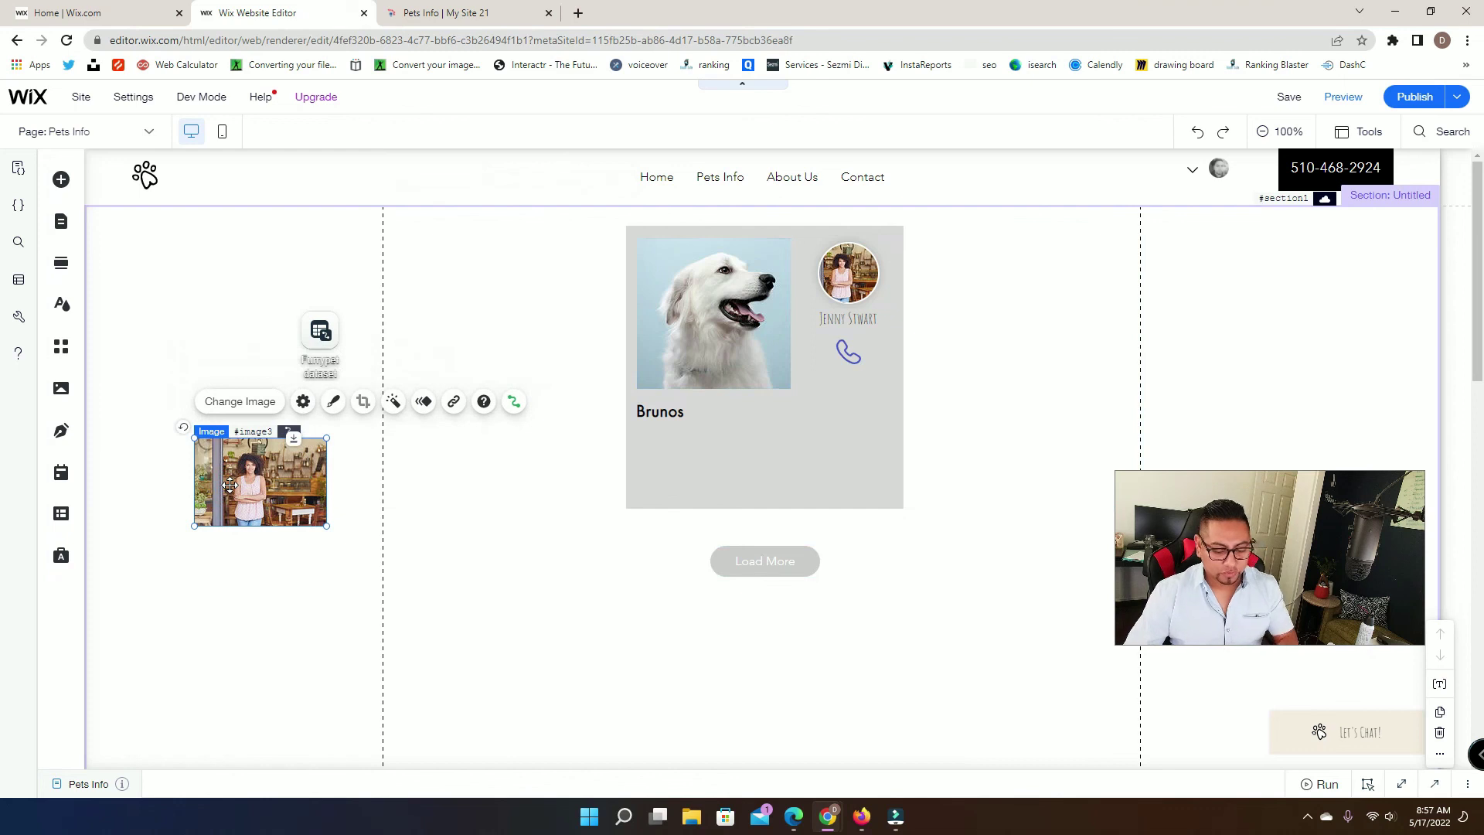
key(Delete)
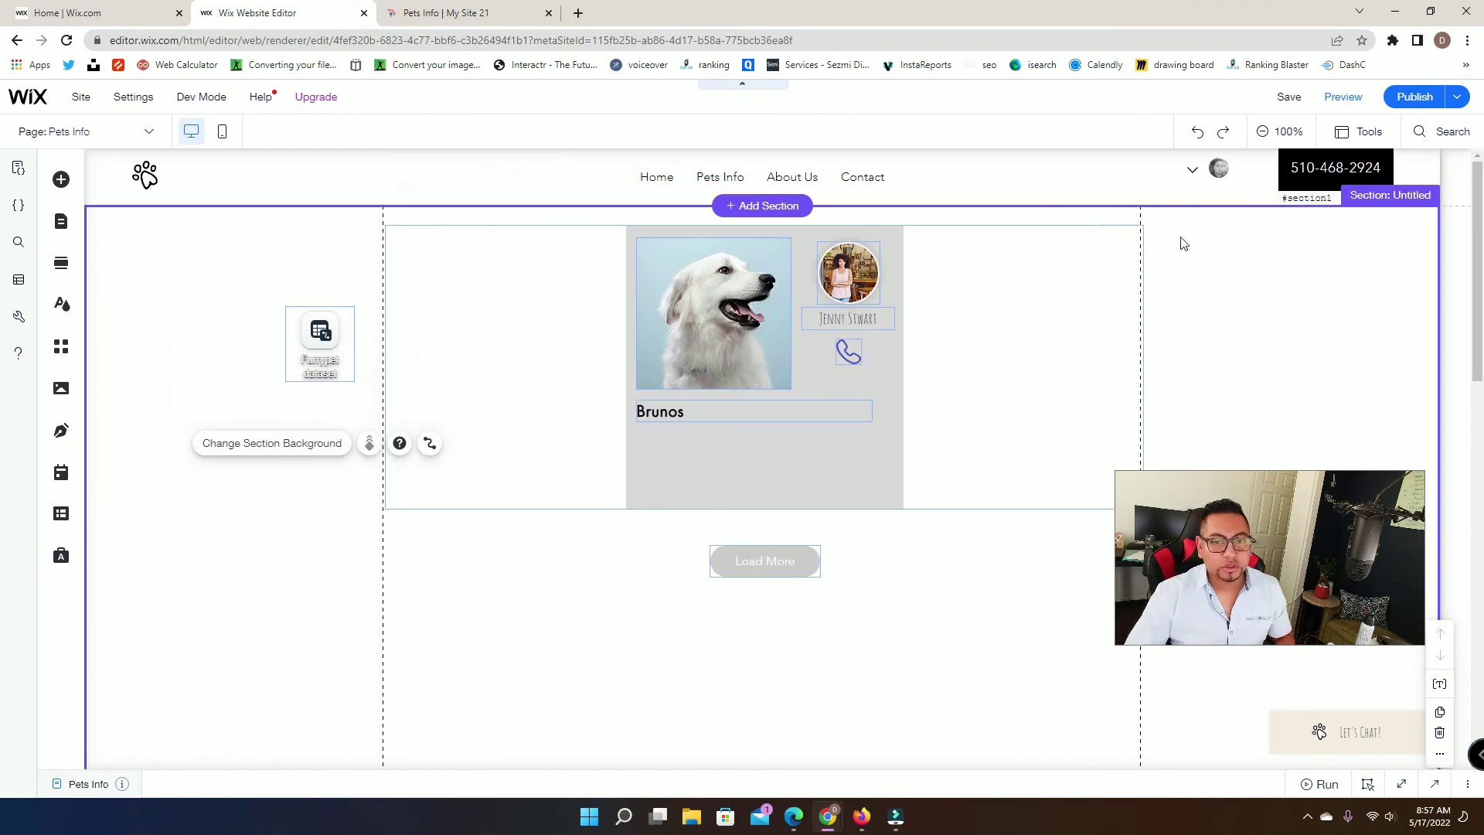
Publish the updated site and reload the live Pets Info page to check the owner's name and the pet's name on the card
click(1413, 96)
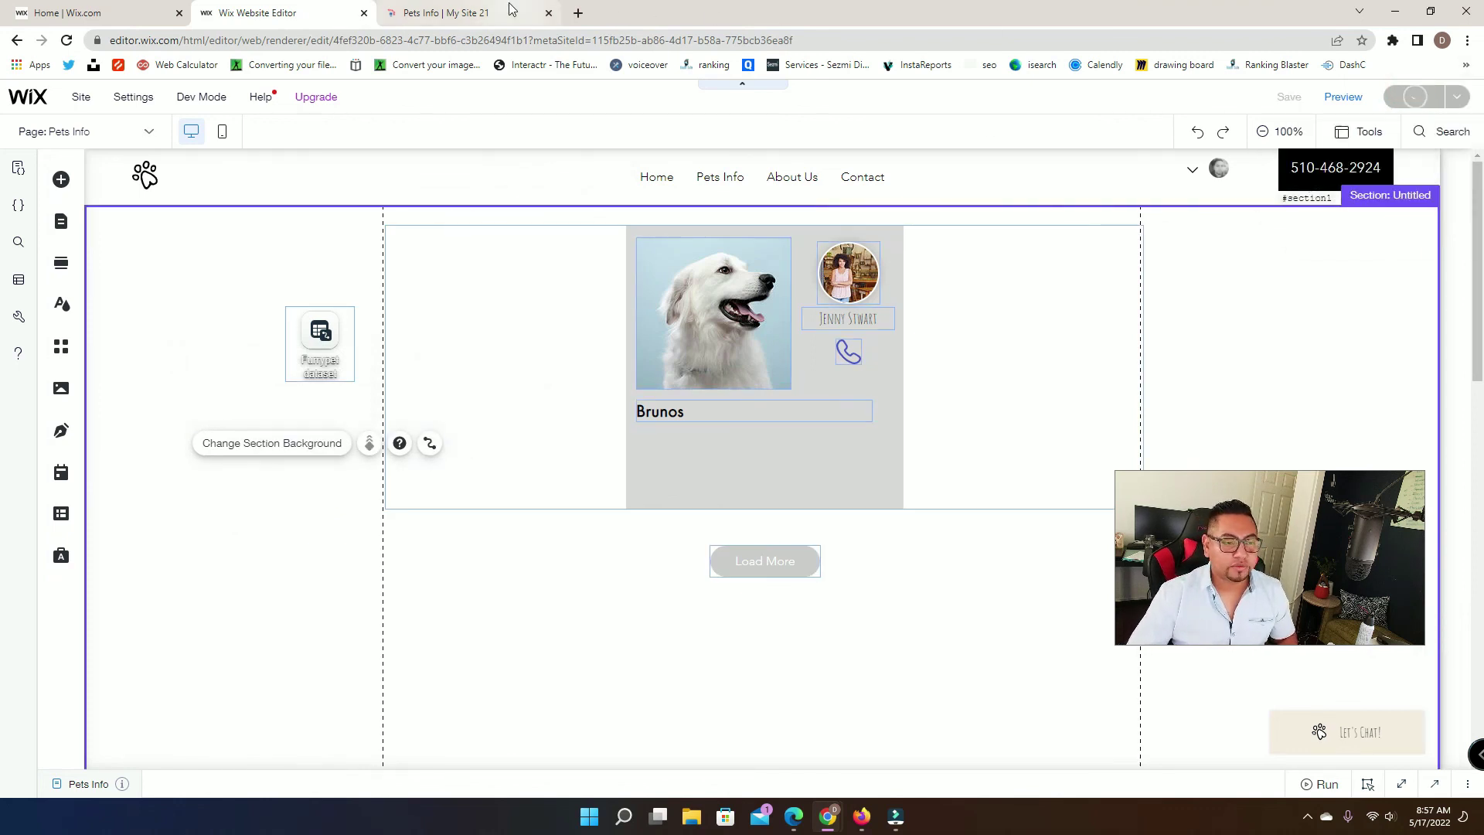
click(510, 10)
click(73, 44)
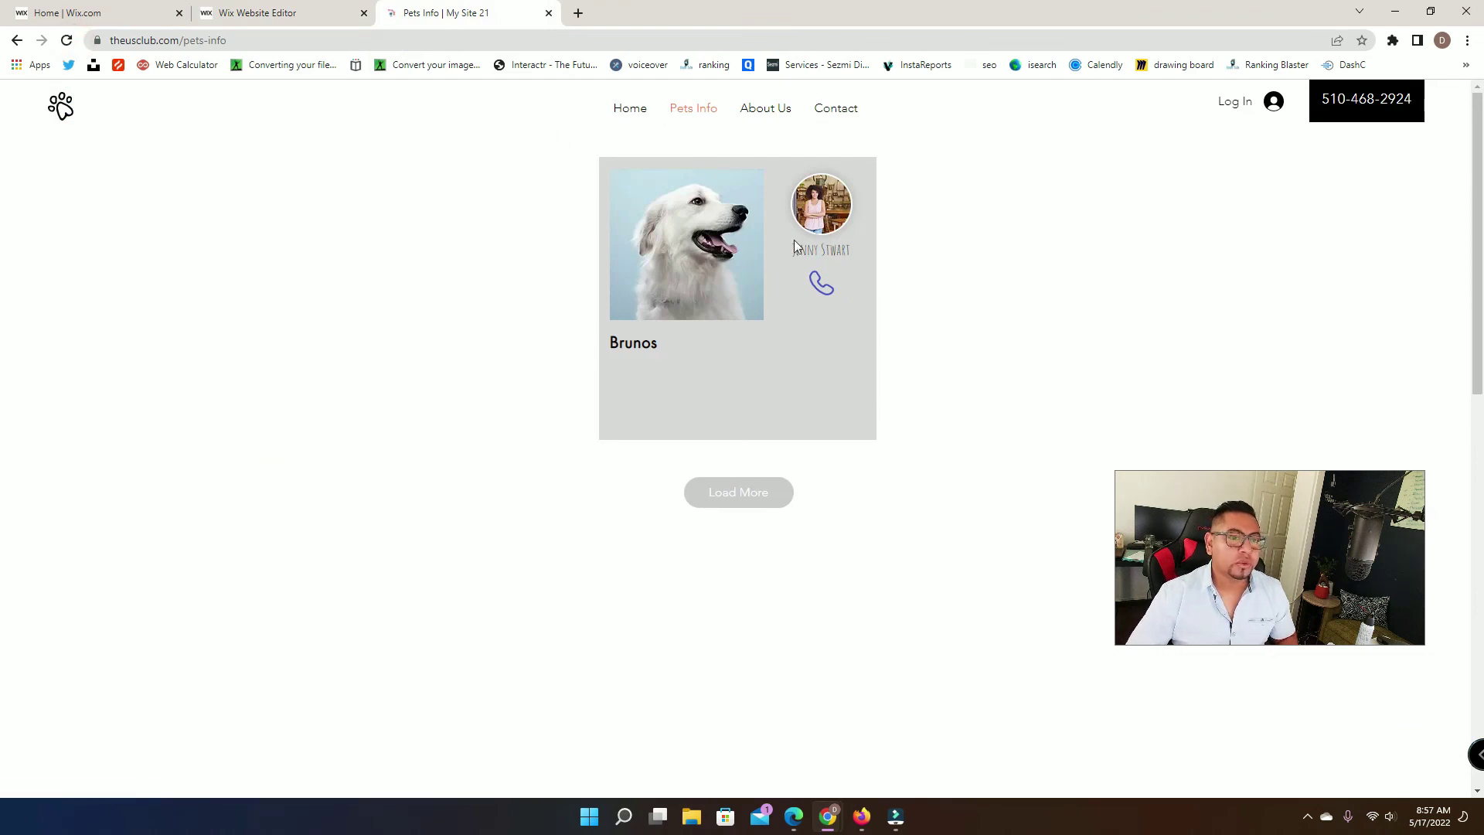
drag(796, 250, 880, 250)
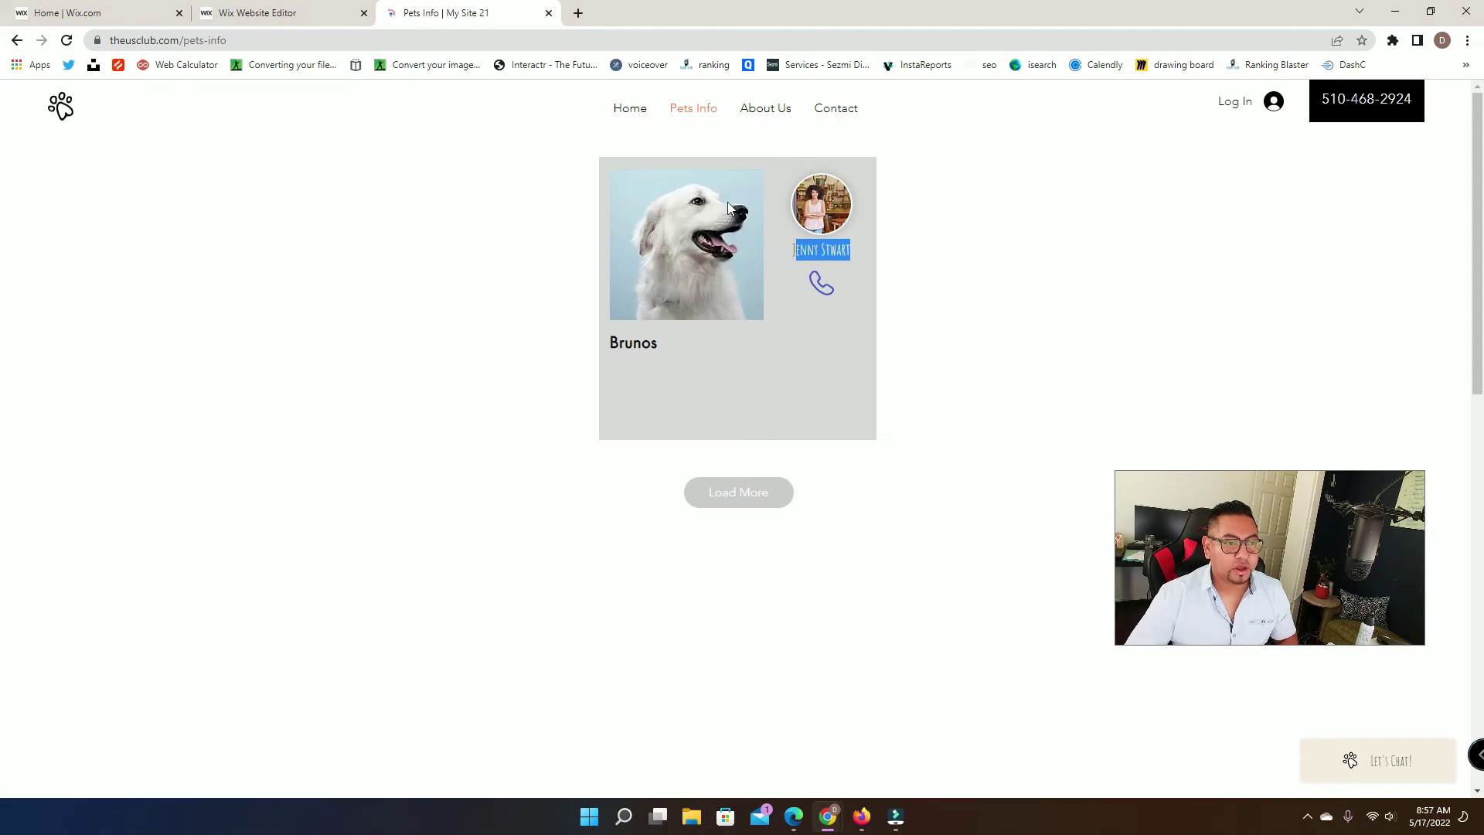
drag(683, 342, 596, 341)
click(695, 375)
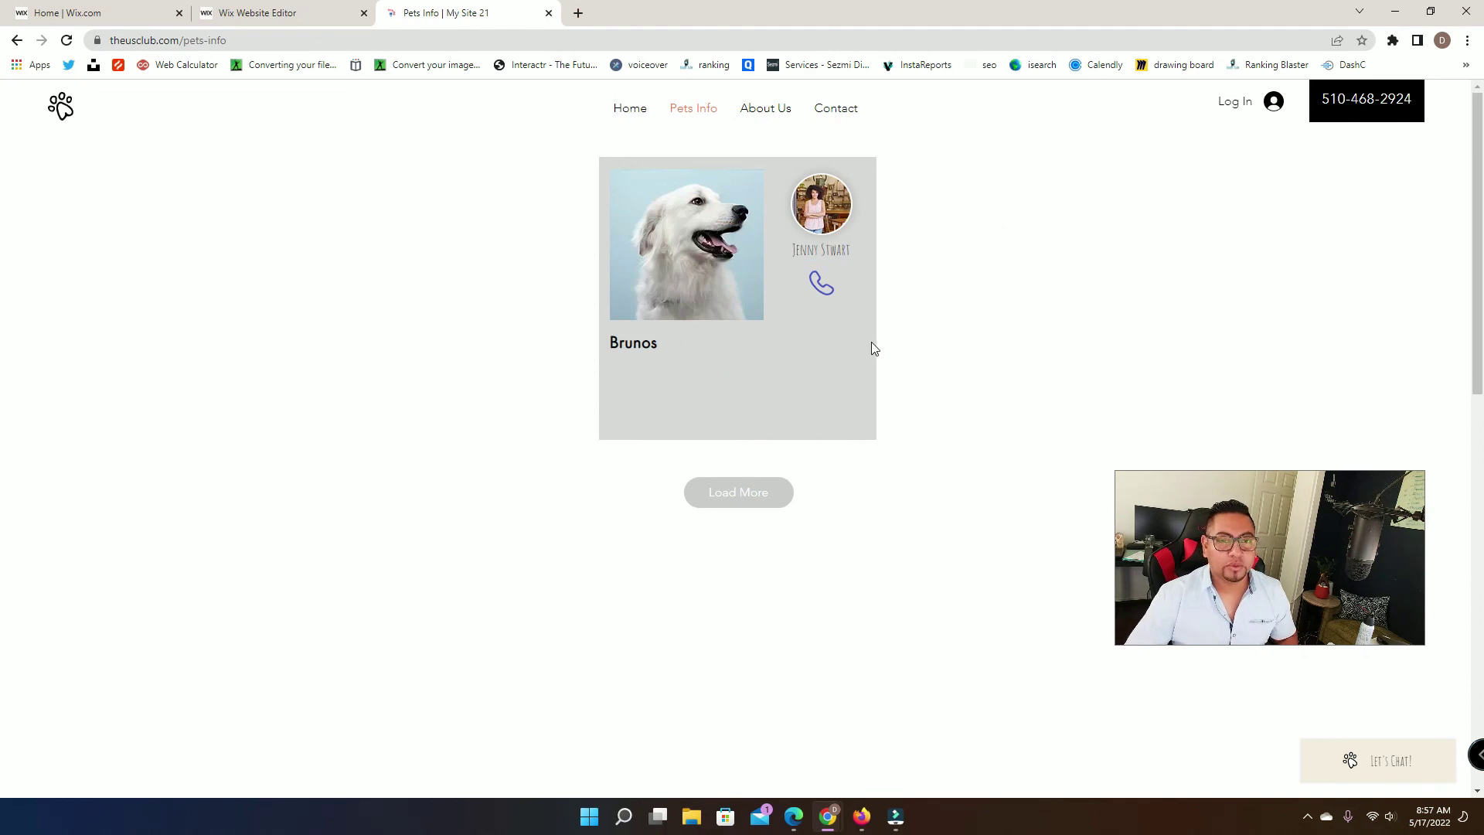